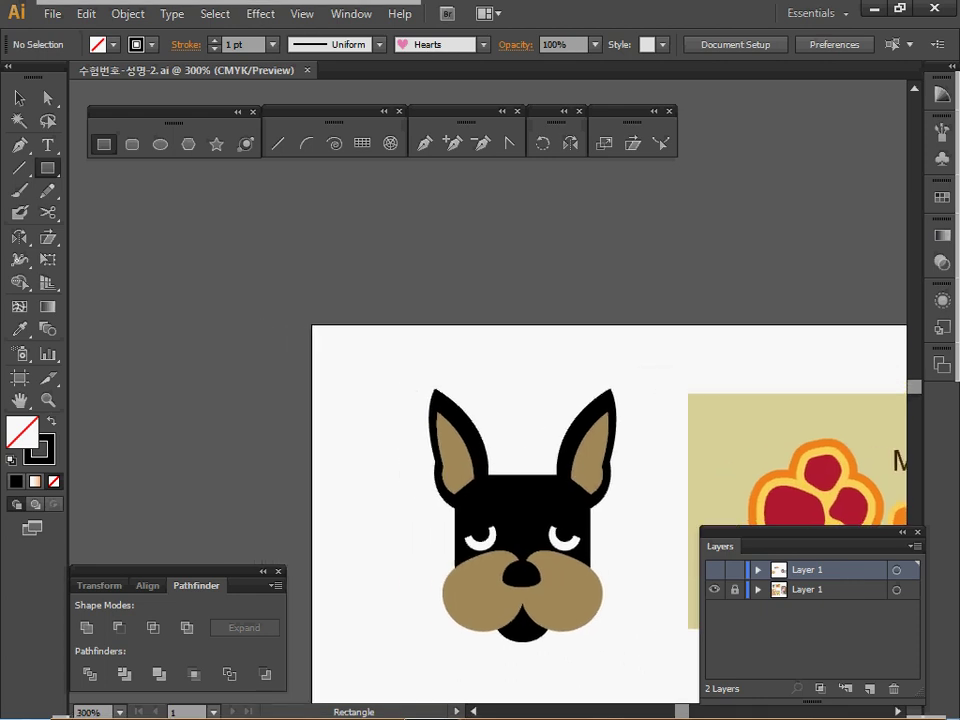
# Show the upper layer and hide the locked layer beneath it to display the dog-face construction shapes
pyautogui.click(714, 570)
pyautogui.click(714, 590)
pyautogui.moveTo(540, 370); pyautogui.dragTo(641, 558)
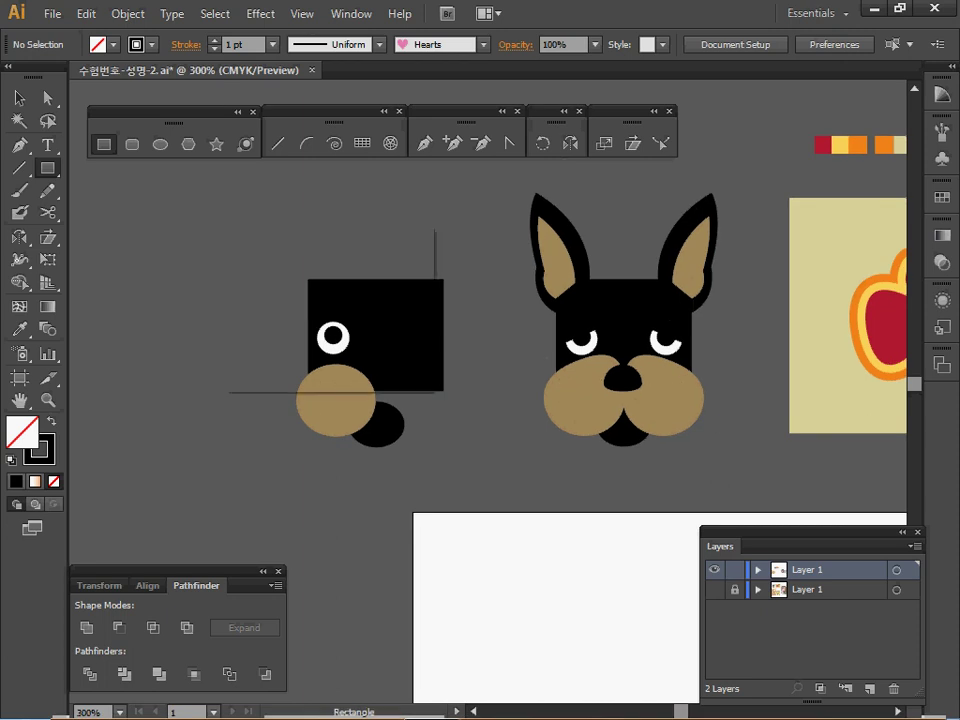
pyautogui.click(437, 390)
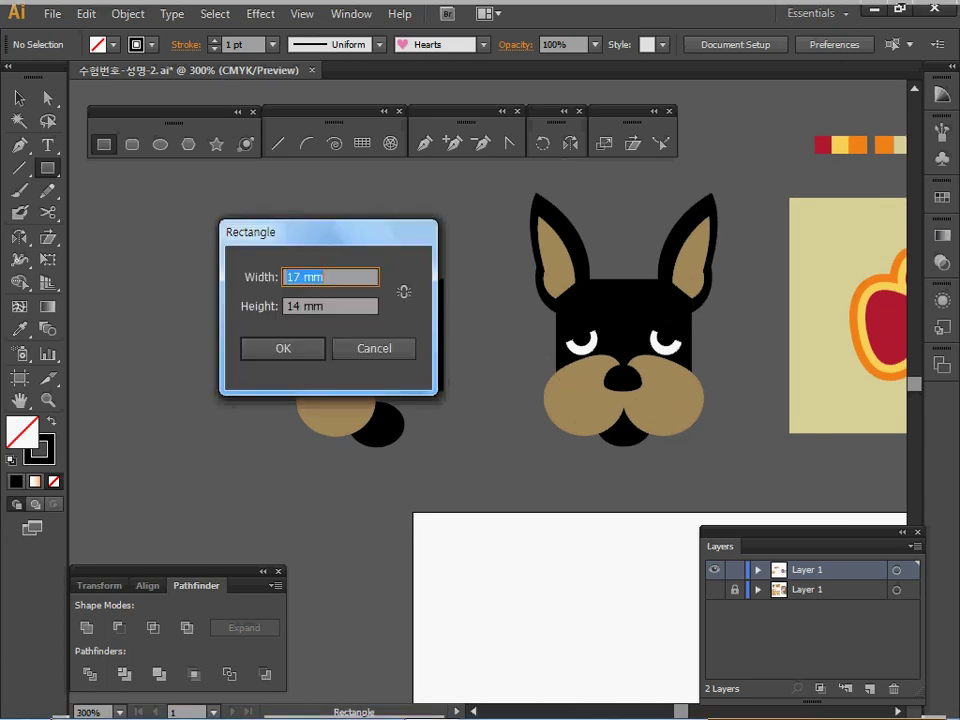
pyautogui.press('Tab')
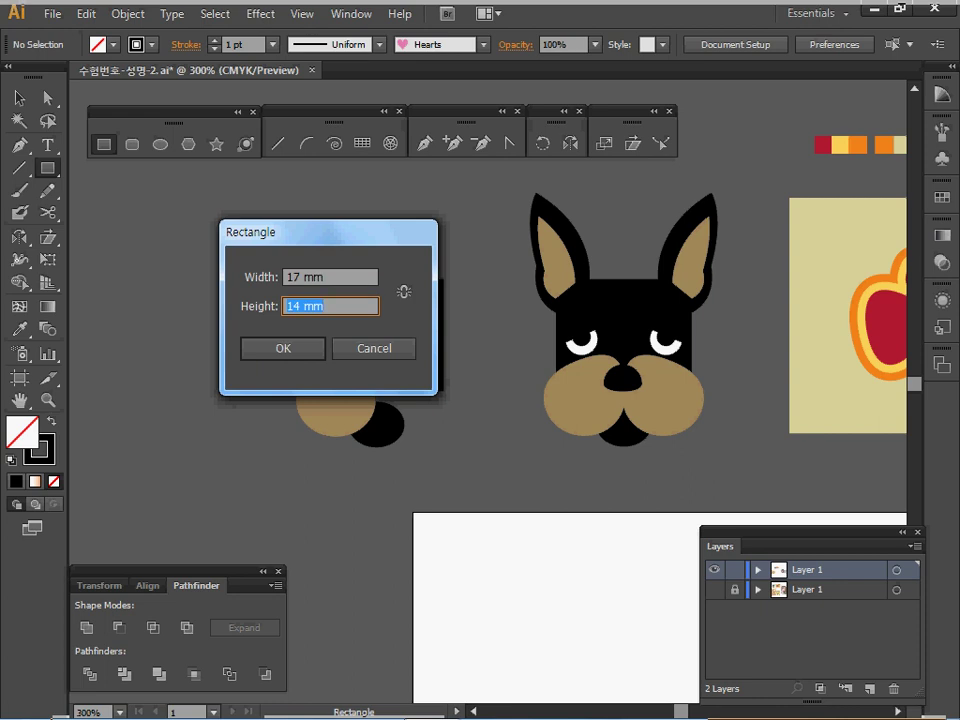
pyautogui.press('Tab')
pyautogui.press('Tab')
pyautogui.press('Return')
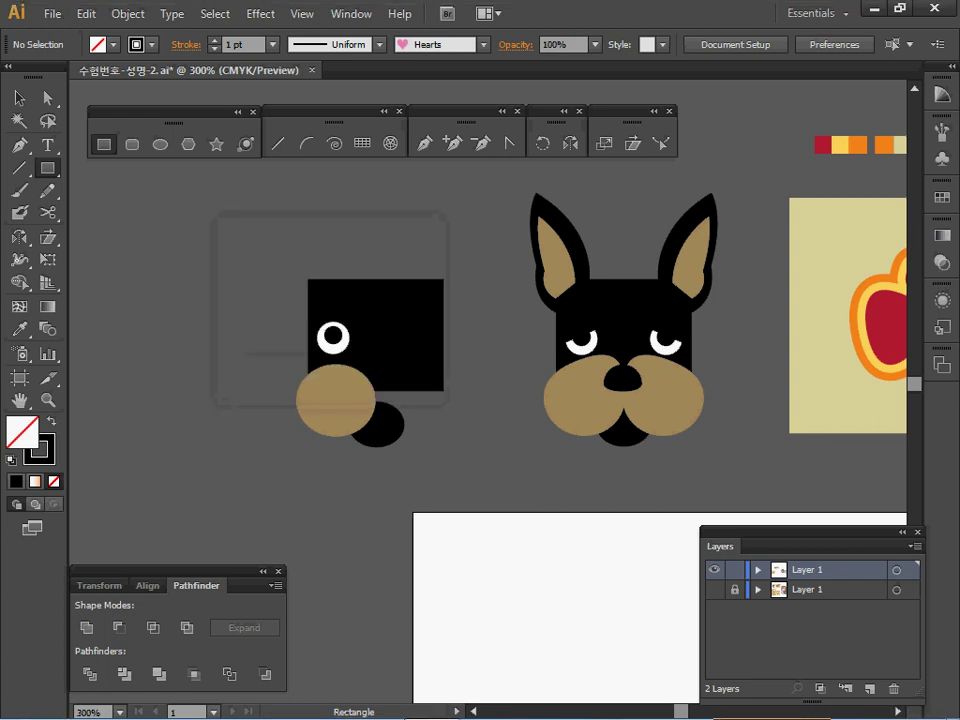
# Examine the black face rectangle, the tan cheek ellipse and the black chin ellipse of the half-built dog face
pyautogui.keyDown('ctrl'); pyautogui.click(422, 298); pyautogui.keyUp('ctrl')
pyautogui.keyDown('ctrl'); pyautogui.click(423, 250); pyautogui.keyUp('ctrl')
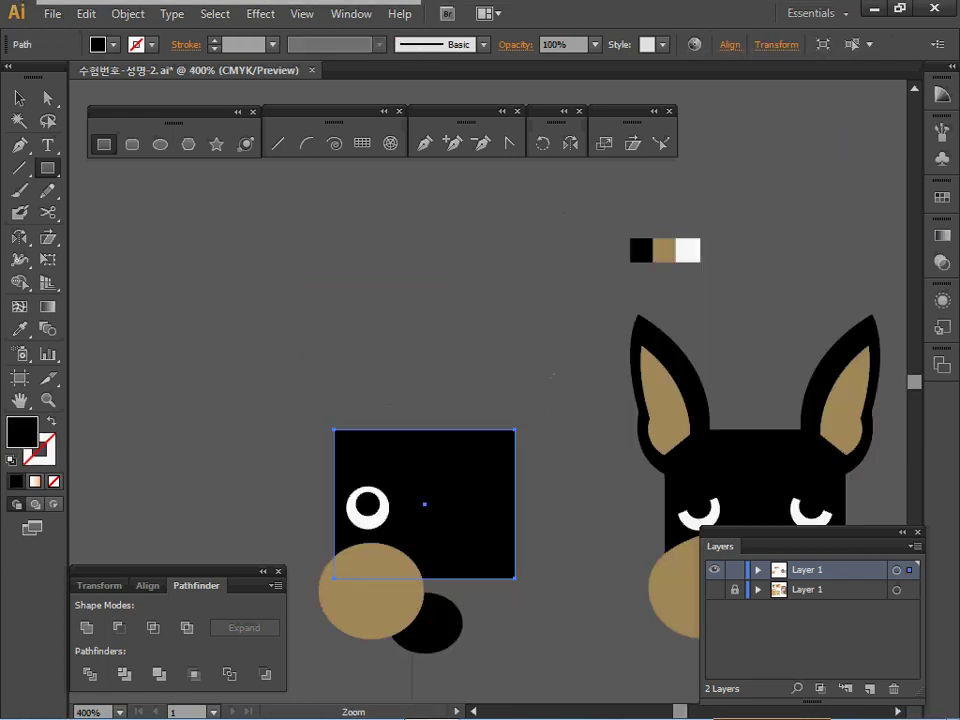
pyautogui.moveTo(490, 440); pyautogui.dragTo(422, 257)
pyautogui.keyDown('ctrl'); pyautogui.click(460, 440); pyautogui.keyUp('ctrl')
pyautogui.keyDown('ctrl'); pyautogui.click(374, 444); pyautogui.keyUp('ctrl')
pyautogui.keyDown('ctrl'); pyautogui.click(318, 424); pyautogui.keyUp('ctrl')
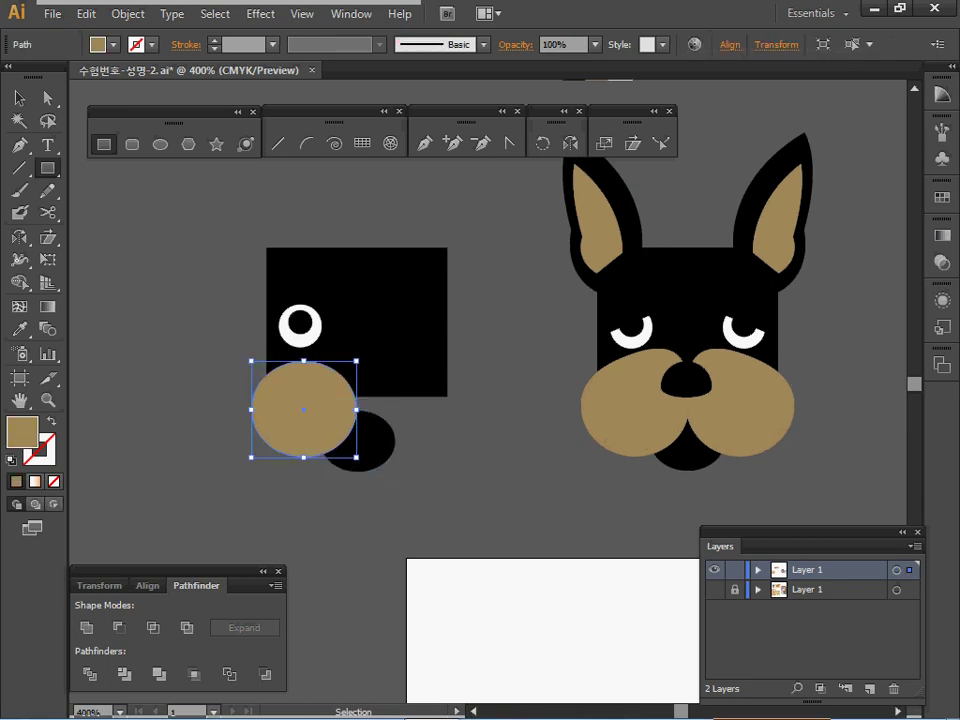
pyautogui.keyDown('ctrl'); pyautogui.click(374, 444); pyautogui.keyUp('ctrl')
pyautogui.keyDown('ctrl'); pyautogui.click(316, 422); pyautogui.keyUp('ctrl')
# Reshape the tan cheek ellipse by moving its top anchor point up and to the right and lengthening that point's left handle
pyautogui.press('m')
pyautogui.keyDown('ctrl'); pyautogui.click(429, 425); pyautogui.keyUp('ctrl')
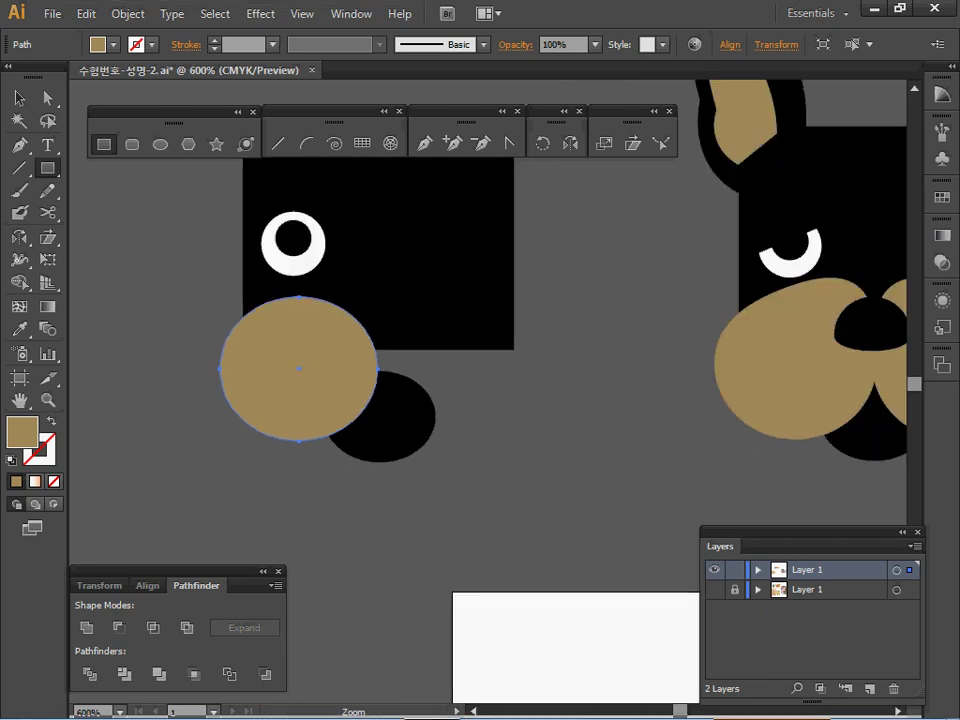
pyautogui.keyDown('ctrl'); pyautogui.click(389, 362); pyautogui.keyUp('ctrl')
pyautogui.moveTo(389, 362); pyautogui.dragTo(238, 372)
pyautogui.press('a')
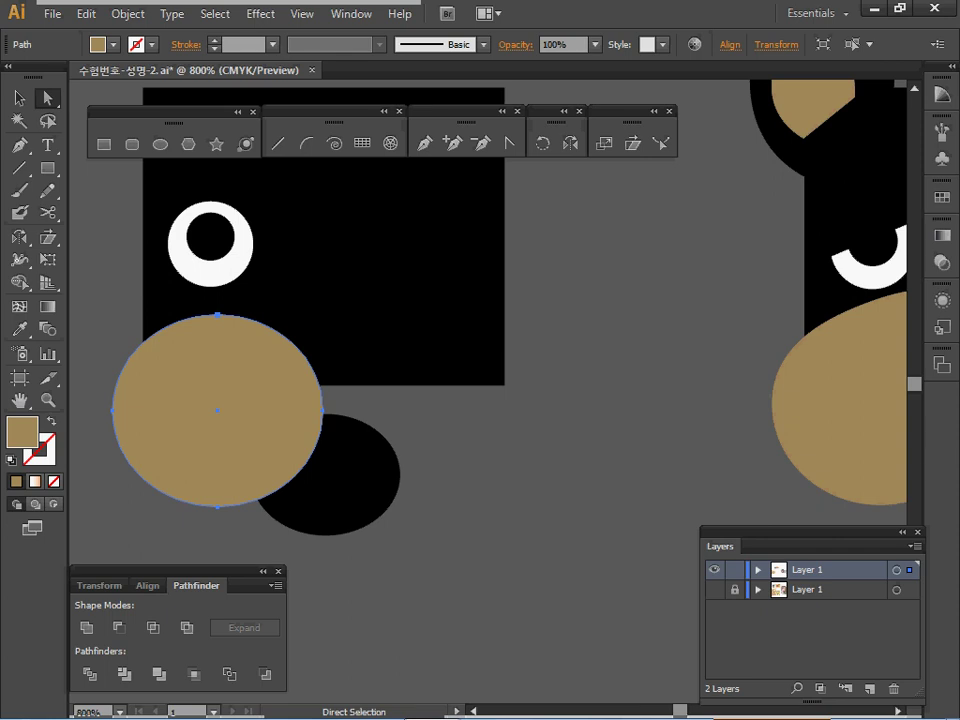
pyautogui.moveTo(217, 315); pyautogui.dragTo(252, 298)
pyautogui.hotkey('ctrl', 'z')
pyautogui.click(112, 286)
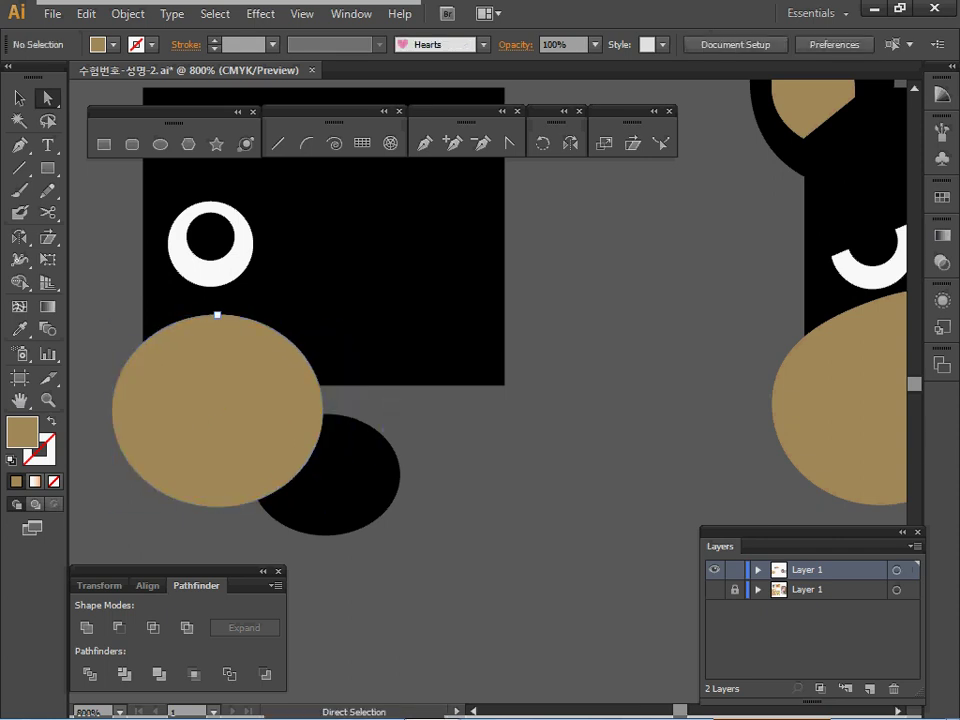
pyautogui.click(217, 315)
pyautogui.moveTo(217, 315); pyautogui.dragTo(285, 297)
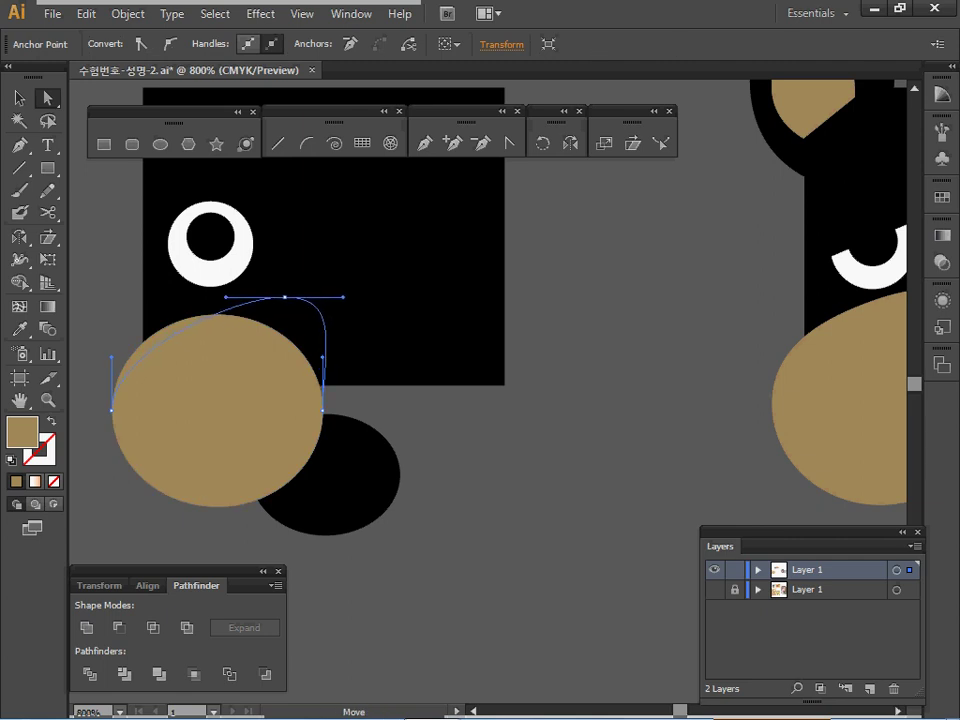
pyautogui.moveTo(285, 297); pyautogui.dragTo(171, 297)
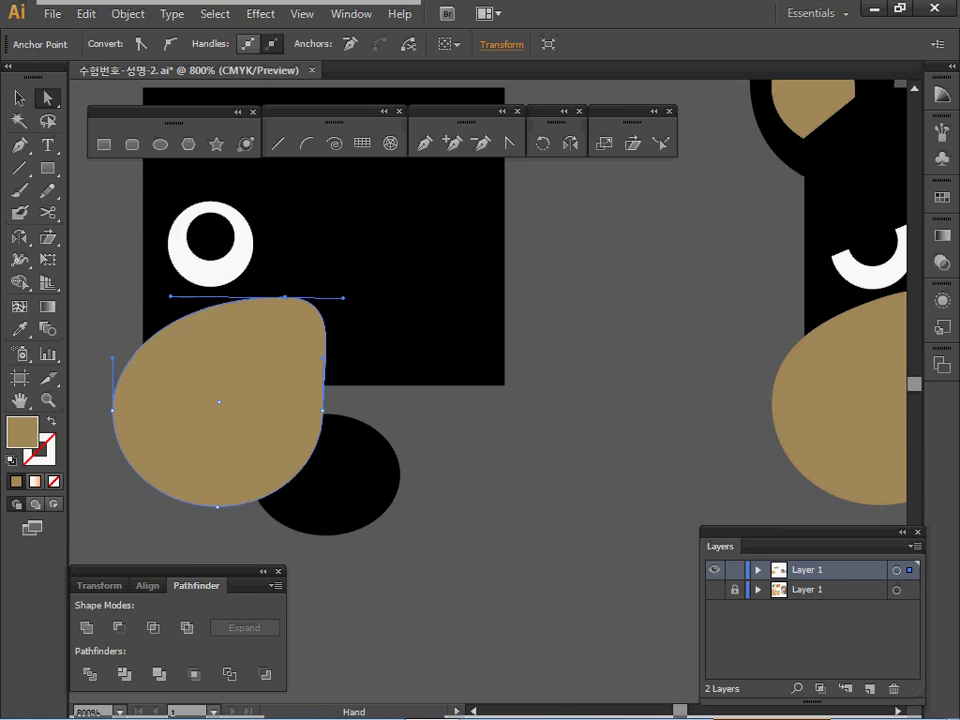
# Draw a wide, thin rectangle across the upper part of the half-built face's eye circles
pyautogui.keyDown('ctrl'); pyautogui.keyDown('alt'); pyautogui.click(426, 410); pyautogui.keyUp('alt'); pyautogui.keyUp('ctrl')
pyautogui.moveTo(426, 410); pyautogui.dragTo(318, 446)
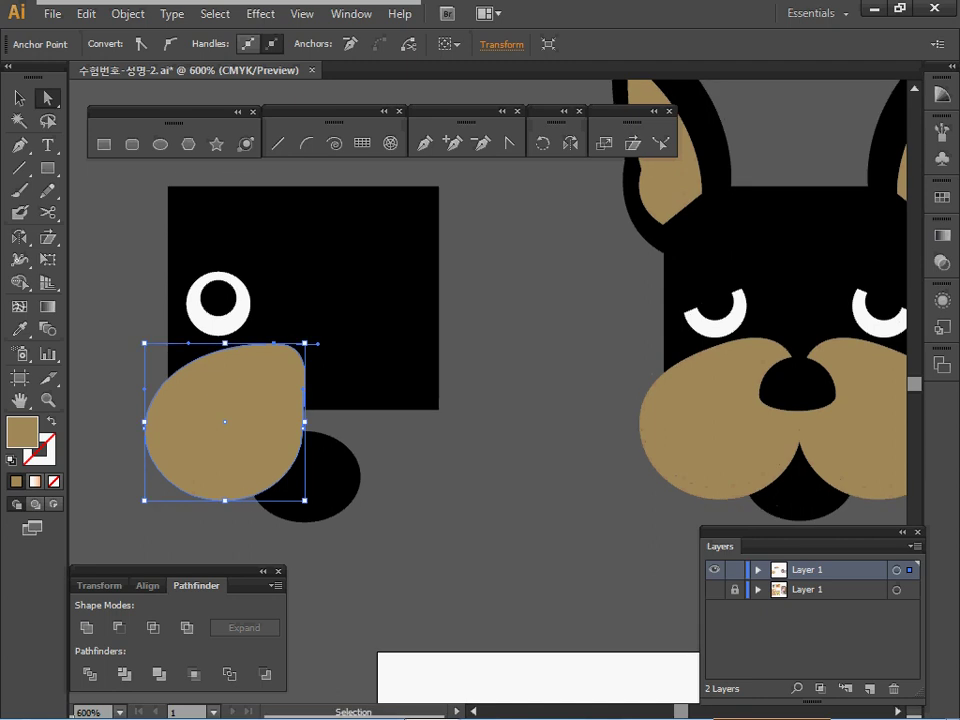
pyautogui.hotkey('ctrl', 'shift', 'a')
pyautogui.click(225, 326)
pyautogui.click(299, 280)
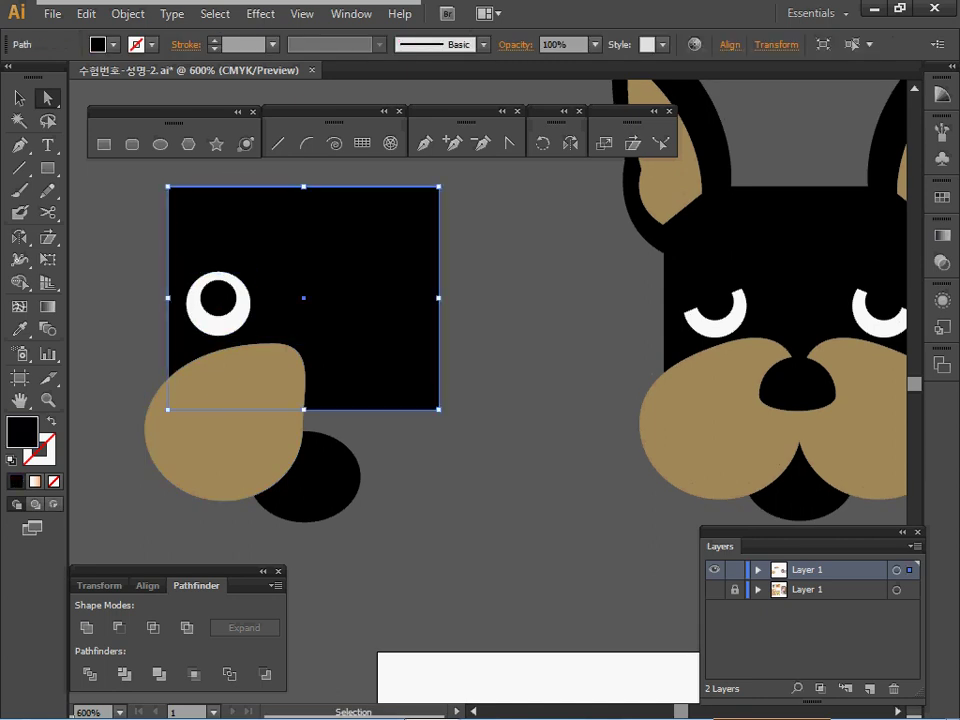
pyautogui.keyDown('ctrl'); pyautogui.click(224, 304); pyautogui.keyUp('ctrl')
pyautogui.keyDown('ctrl'); pyautogui.click(416, 376); pyautogui.keyUp('ctrl')
pyautogui.moveTo(585, 416); pyautogui.dragTo(211, 342)
pyautogui.keyDown('ctrl'); pyautogui.keyDown('alt'); pyautogui.click(256, 342); pyautogui.keyUp('alt'); pyautogui.keyUp('ctrl')
pyautogui.moveTo(560, 410); pyautogui.dragTo(290, 364)
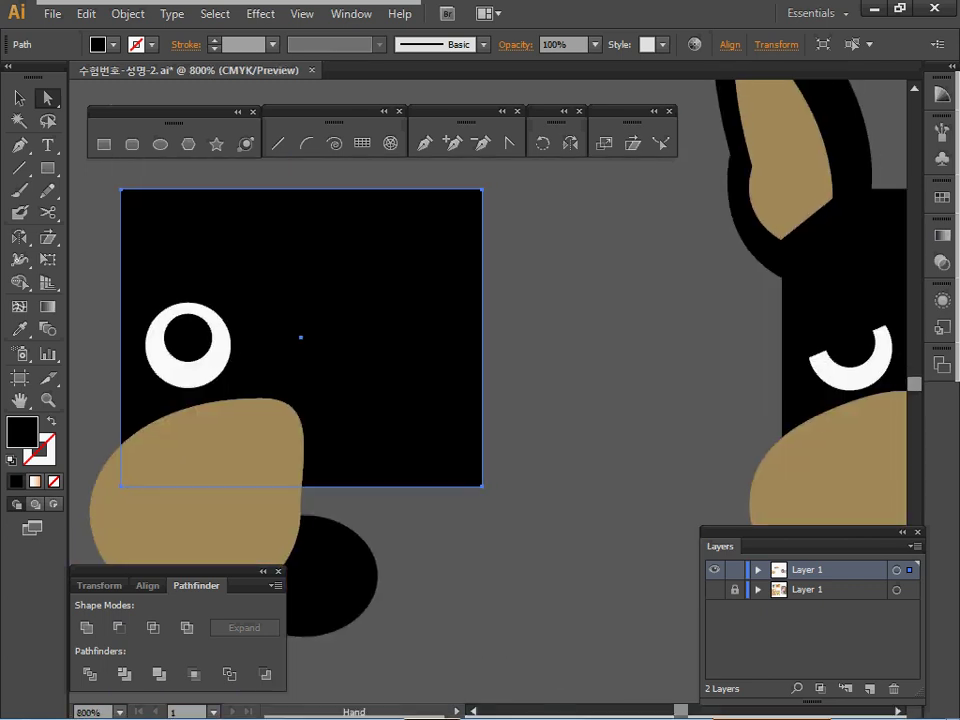
pyautogui.hotkey('ctrl', 'shift', 'a')
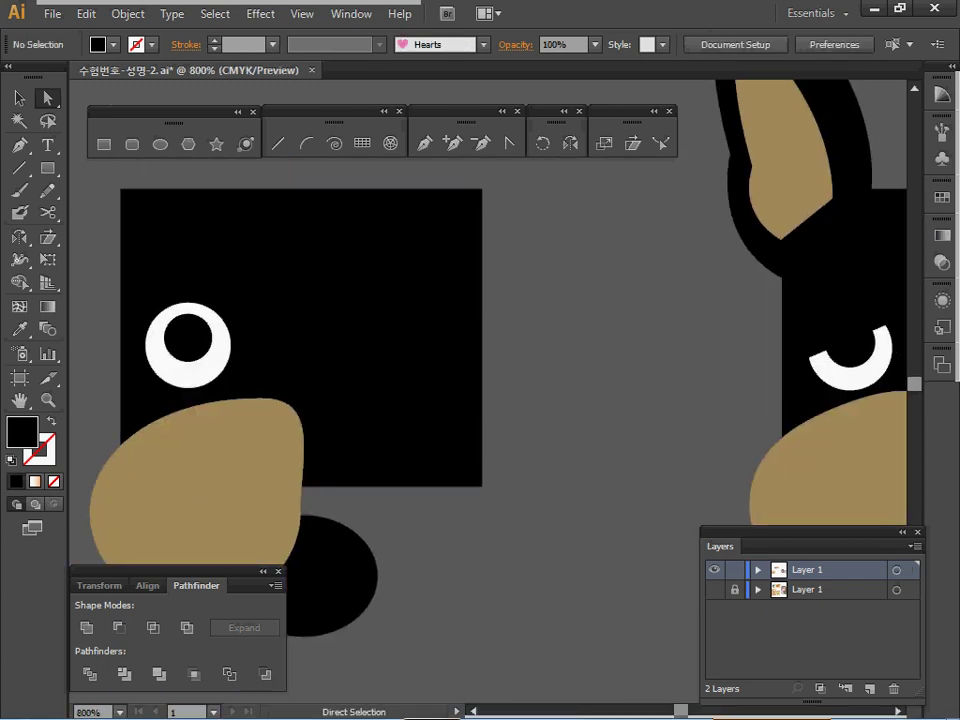
pyautogui.press('m')
pyautogui.moveTo(98, 291); pyautogui.dragTo(271, 333)
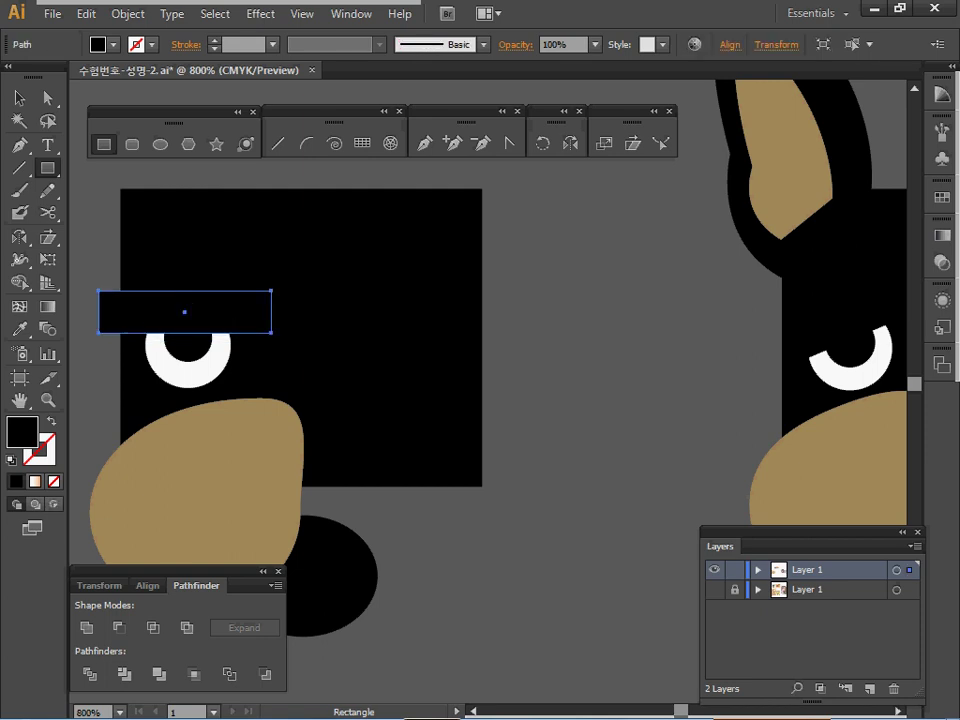
# Fill the rectangle over the eye with the cheek's tan colour and rotate it counterclockwise so it slopes up to the right
pyautogui.press('i')
pyautogui.click(226, 445)
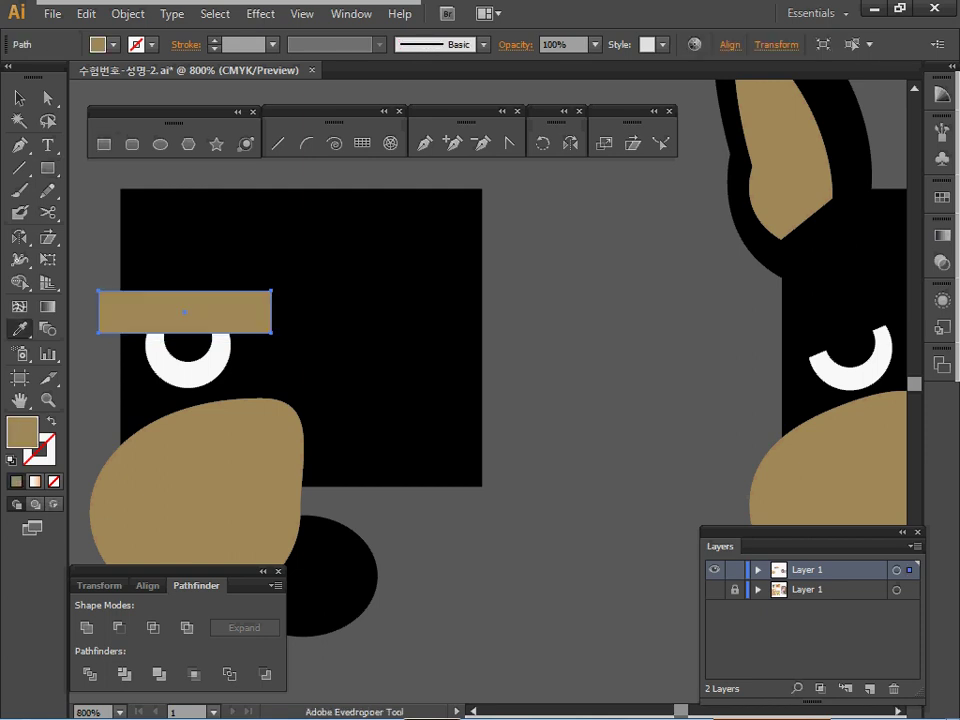
pyautogui.click(19, 97)
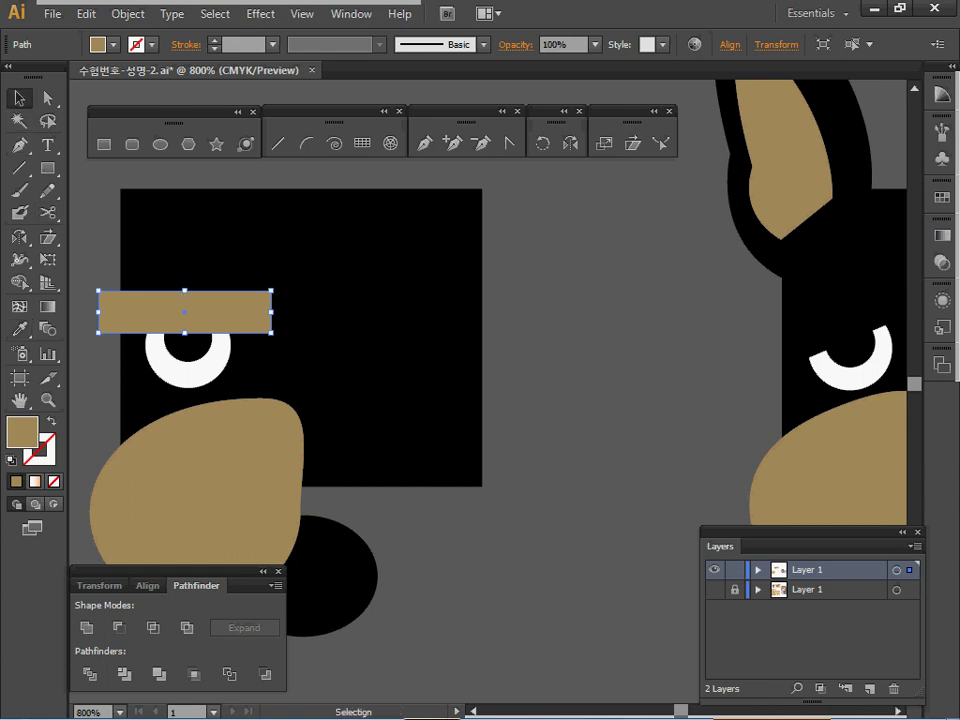
pyautogui.moveTo(275, 287); pyautogui.dragTo(264, 267)
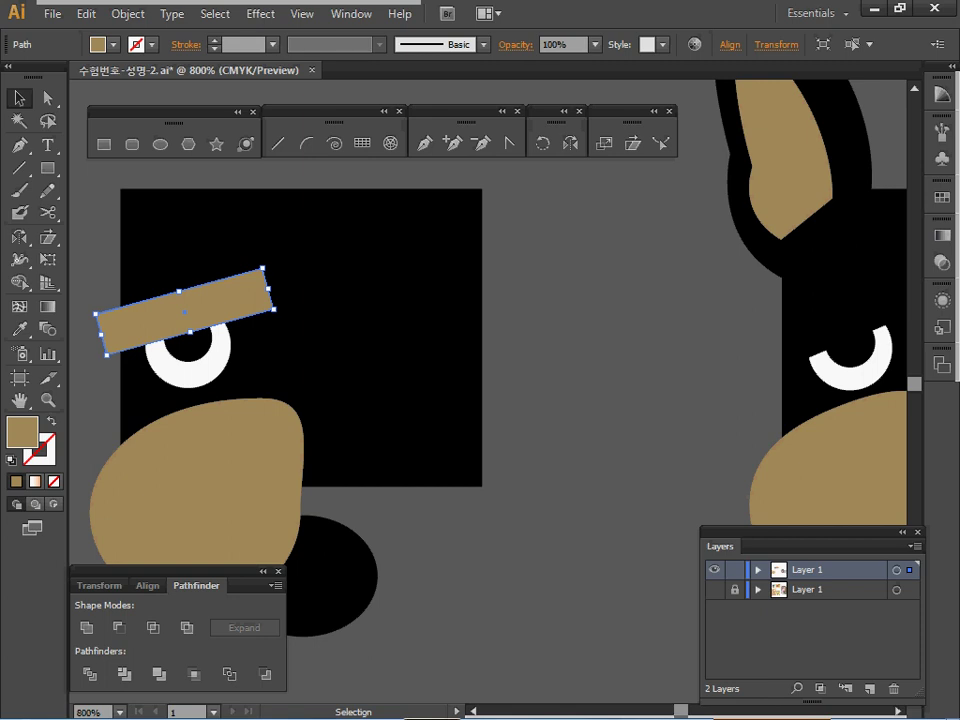
# Subtract the black pupil circle and the tilted tan rectangle from the white eye circle with Minus Front
pyautogui.click(185, 345)
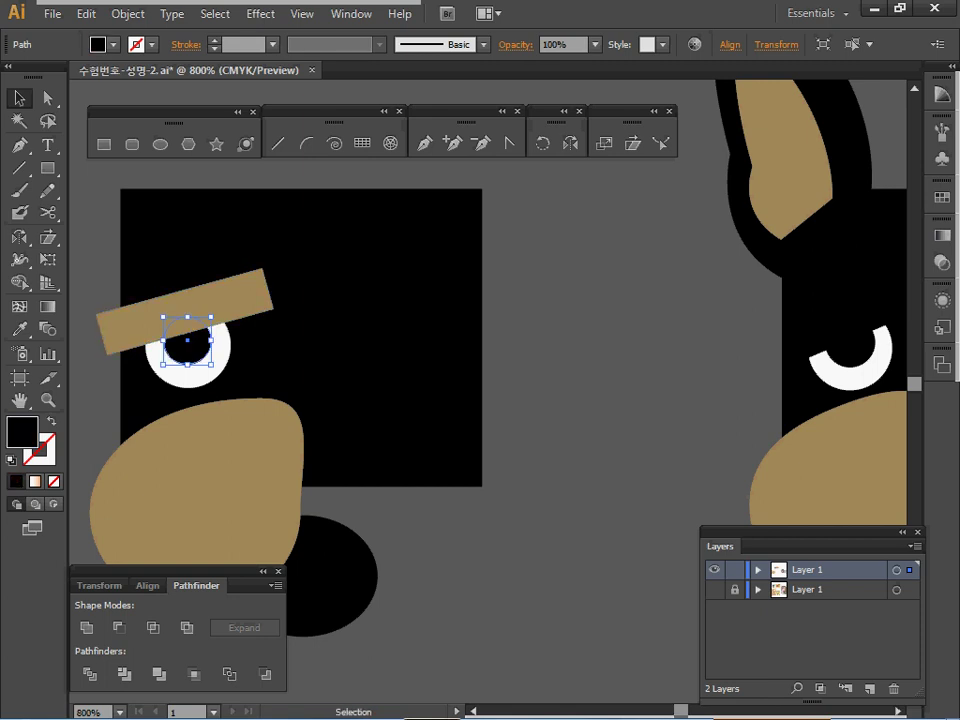
pyautogui.keyDown('shift'); pyautogui.click(187, 377); pyautogui.keyUp('shift')
pyautogui.keyDown('shift'); pyautogui.click(187, 377); pyautogui.keyUp('shift')
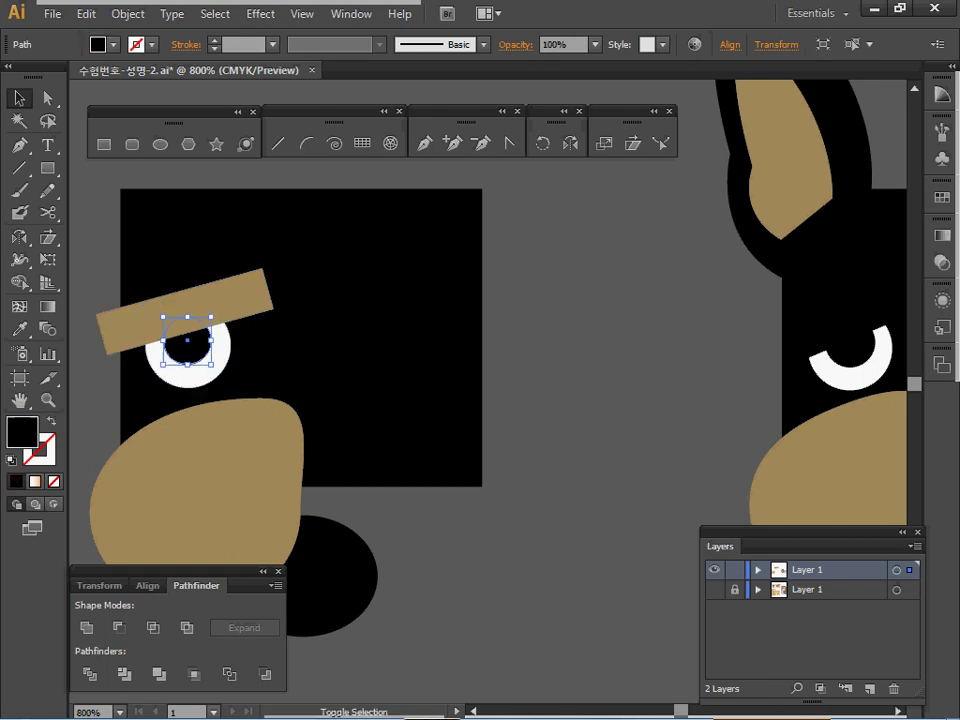
pyautogui.keyDown('shift'); pyautogui.click(188, 378); pyautogui.keyUp('shift')
pyautogui.keyDown('shift'); pyautogui.click(202, 301); pyautogui.keyUp('shift')
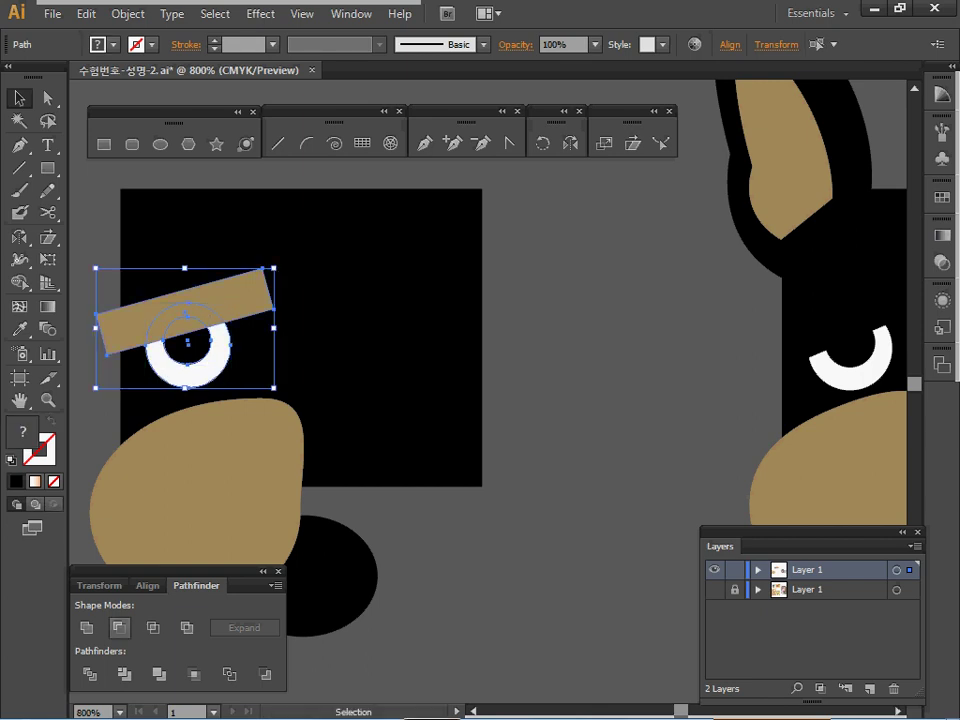
pyautogui.click(119, 627)
# In Outline view, start a Pen path on the finished dog's left ear, curving from its lowest corner up to the outer notch
pyautogui.keyDown('ctrl'); pyautogui.keyDown('alt'); pyautogui.click(323, 408); pyautogui.keyUp('alt'); pyautogui.keyUp('ctrl')
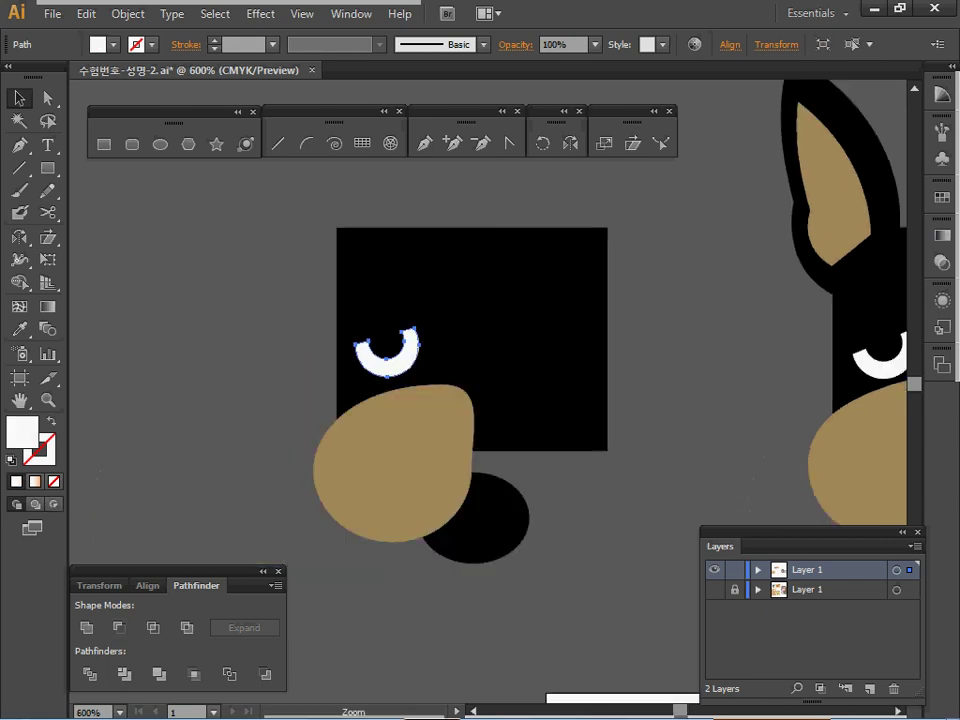
pyautogui.moveTo(323, 408); pyautogui.dragTo(150, 420)
pyautogui.moveTo(500, 330); pyautogui.dragTo(492, 420)
pyautogui.click(522, 378)
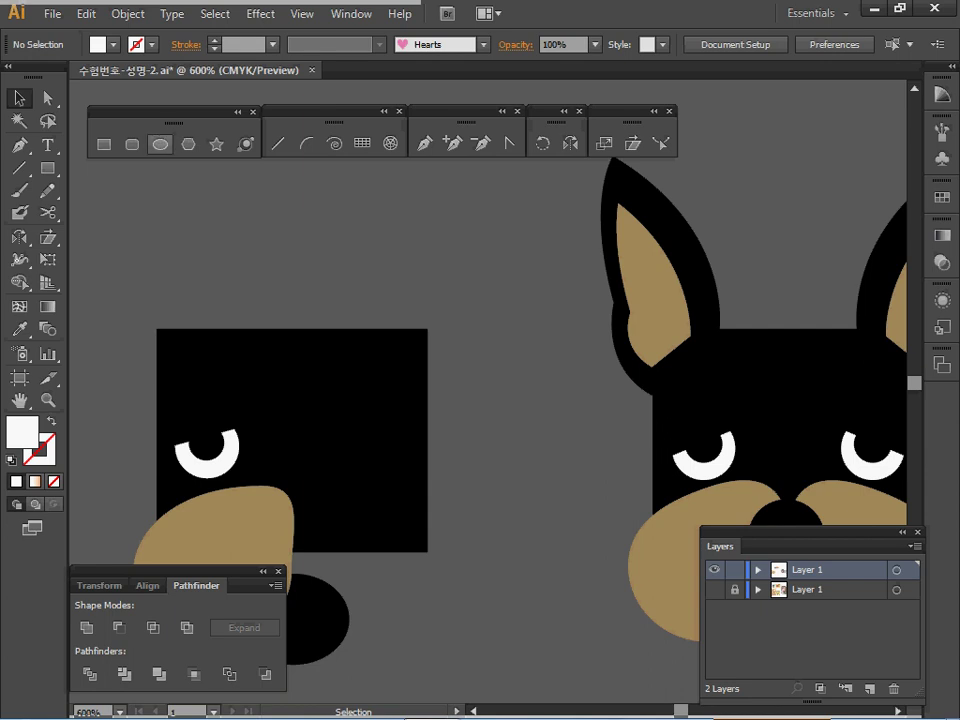
pyautogui.press('p')
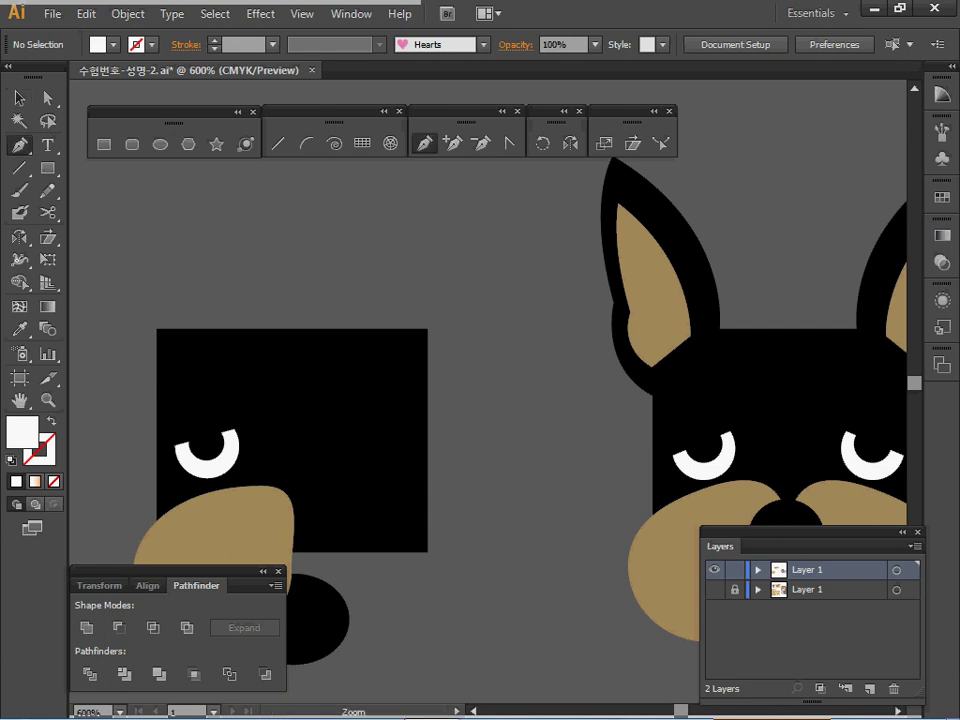
pyautogui.hotkey('ctrl', 'y')
pyautogui.moveTo(788, 385); pyautogui.dragTo(608, 518)
pyautogui.keyDown('ctrl'); pyautogui.click(641, 411); pyautogui.keyUp('ctrl')
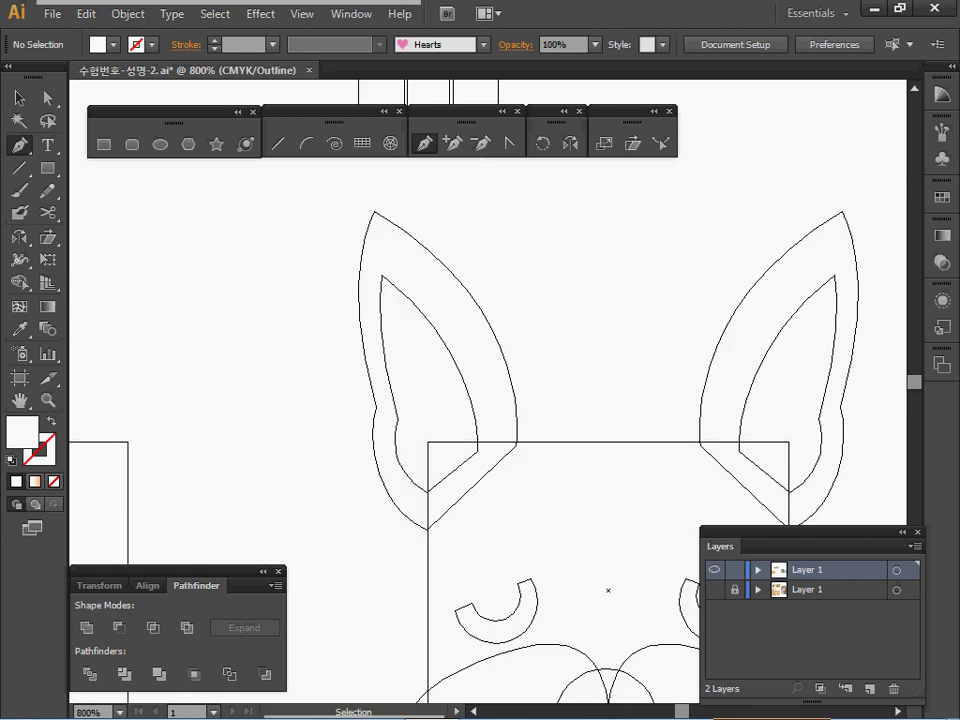
pyautogui.click(427, 530)
pyautogui.moveTo(376, 408); pyautogui.dragTo(389, 304)
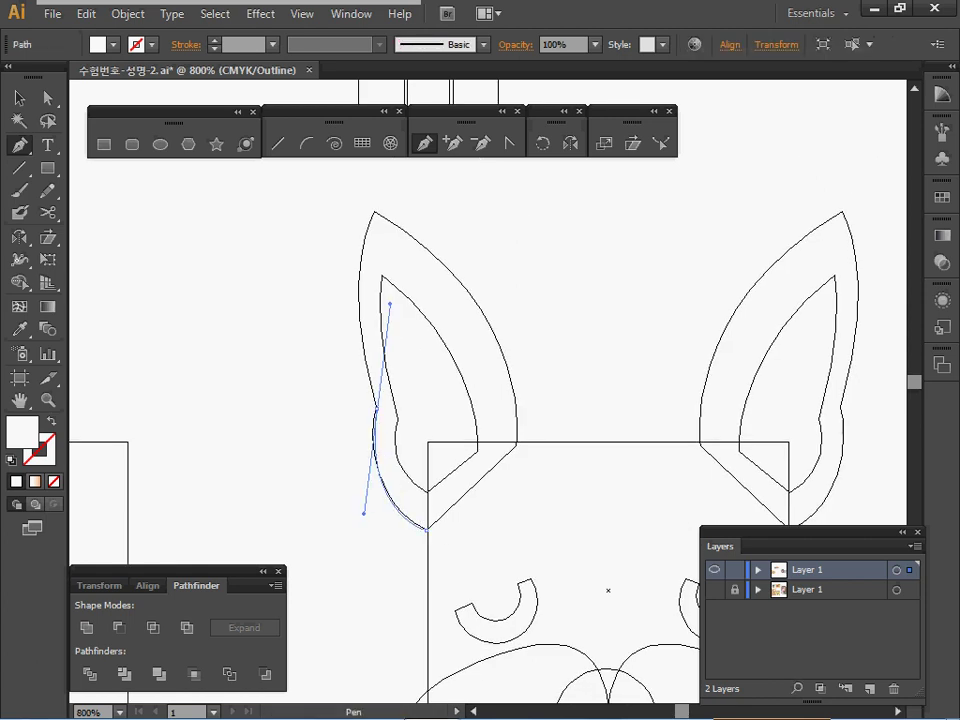
pyautogui.click(376, 408)
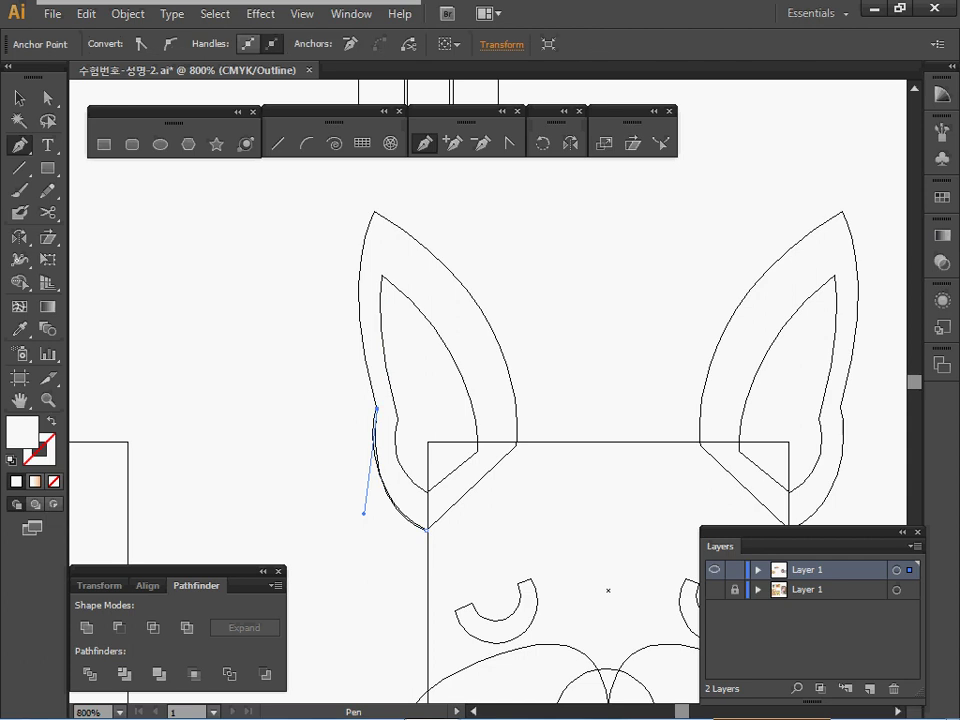
# Continue the ear path with curves through the tip and down to the inner base corner, and close it at its starting point
pyautogui.moveTo(372, 212); pyautogui.dragTo(403, 149)
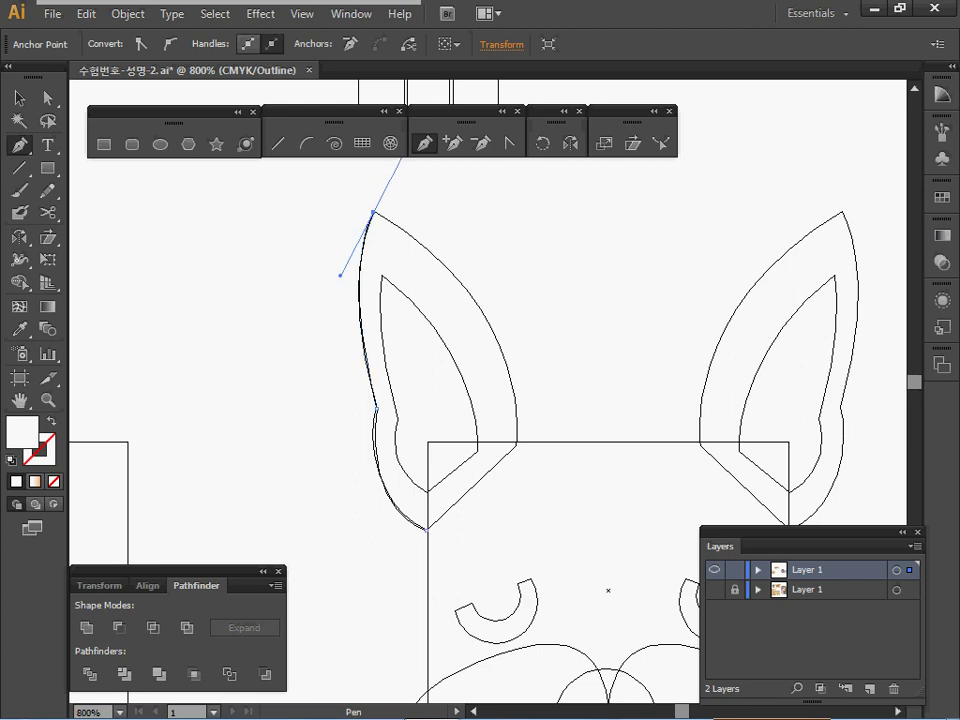
pyautogui.click(373, 212)
pyautogui.hotkey('ctrl', '-')
pyautogui.moveTo(483, 380); pyautogui.dragTo(486, 510)
pyautogui.click(484, 380)
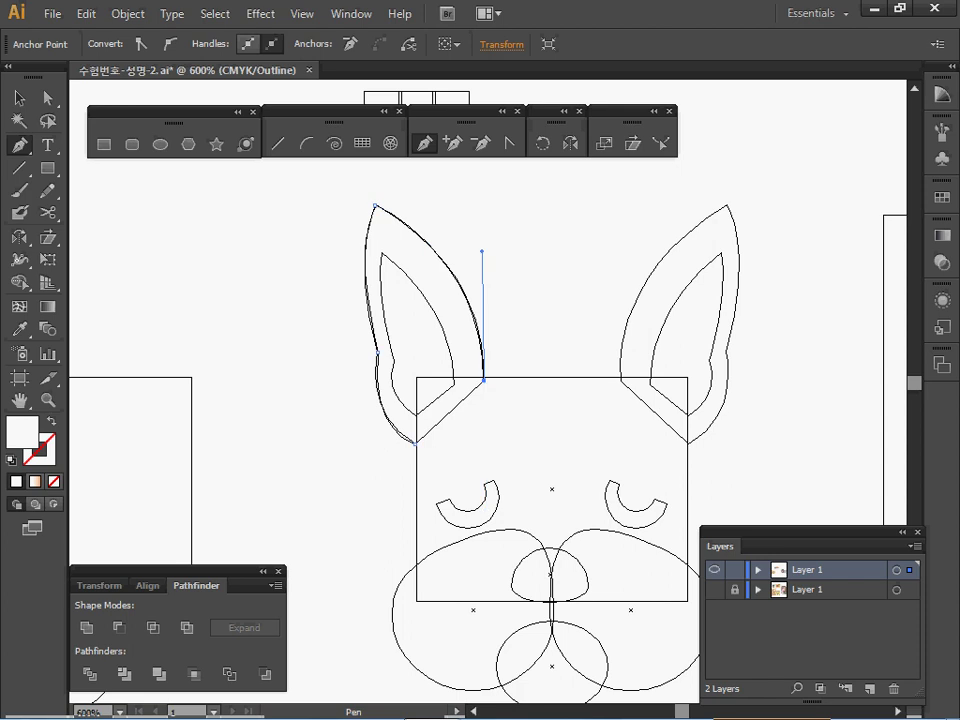
pyautogui.click(415, 443)
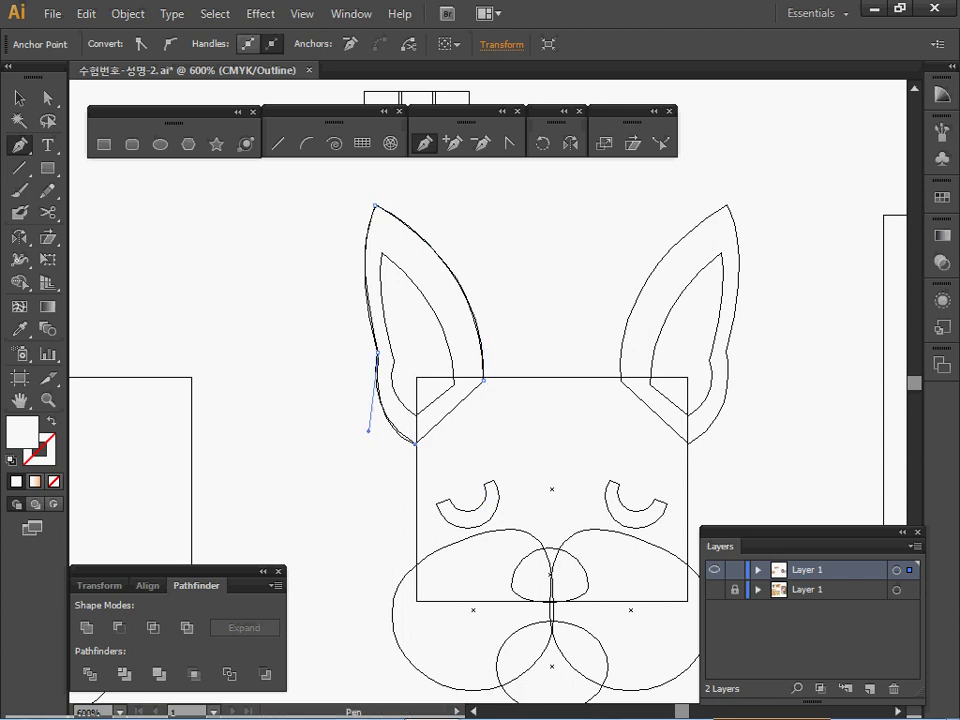
# Return to Preview mode and move the traced white ear onto the upper-left corner of the half-built black face
pyautogui.hotkey('ctrl', 'y')
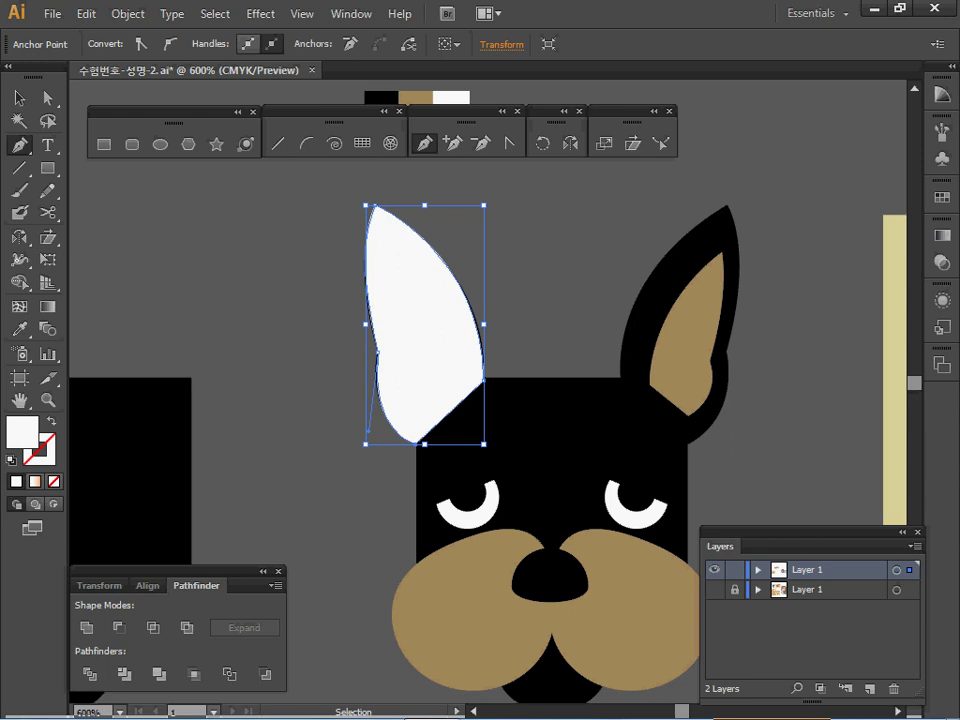
pyautogui.press('space')
pyautogui.moveTo(420, 330); pyautogui.dragTo(245, 292)
pyautogui.moveTo(308, 343); pyautogui.dragTo(304, 343)
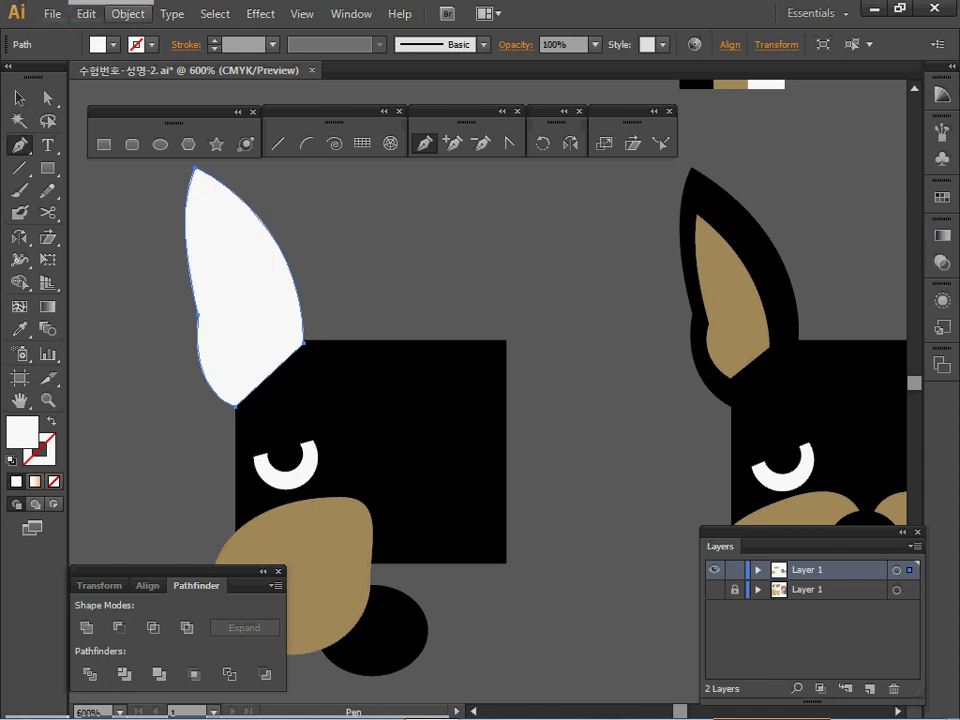
# Offset the white ear path by -1.5 mm and fill the resulting inner ear with the cheek's tan colour
pyautogui.click(127, 13)
pyautogui.moveTo(150, 395)
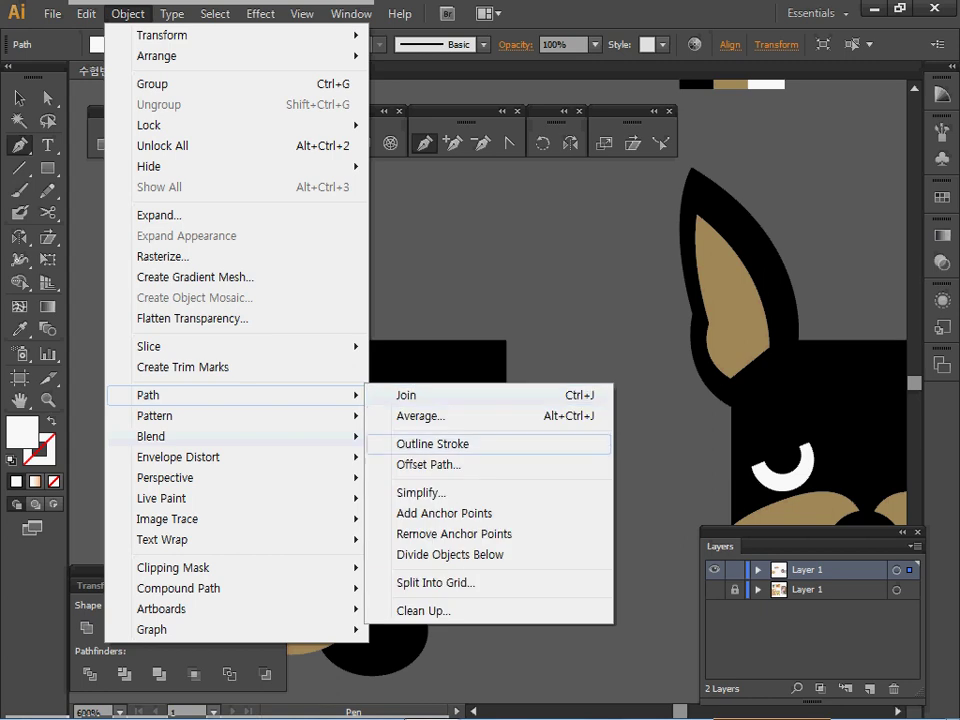
pyautogui.click(428, 464)
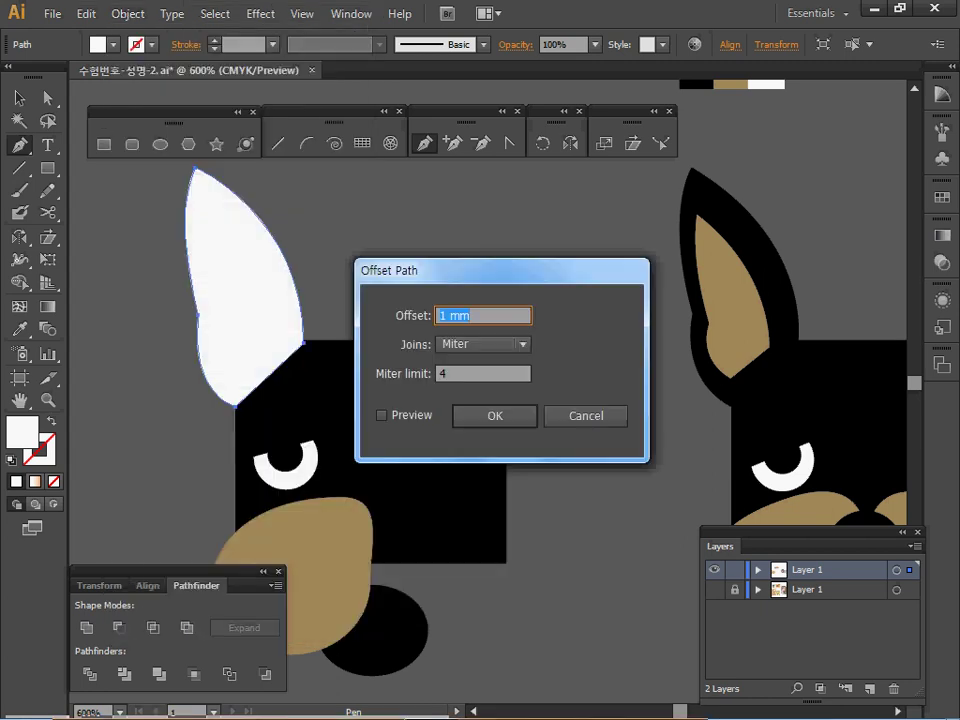
pyautogui.write('-1.5')
pyautogui.press('Return')
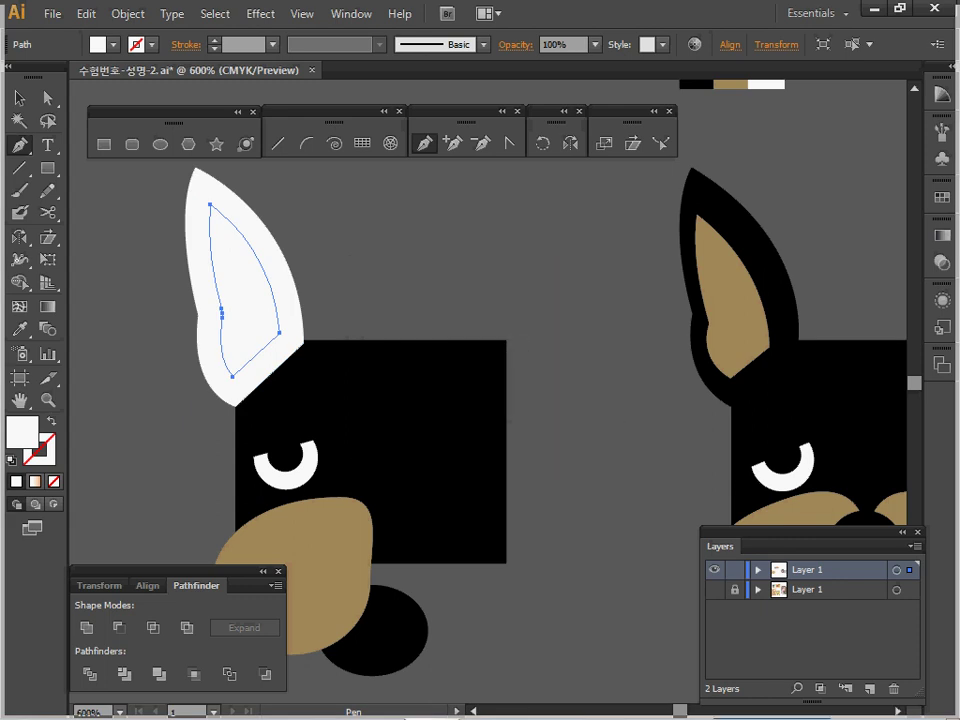
pyautogui.press('i')
pyautogui.click(310, 545)
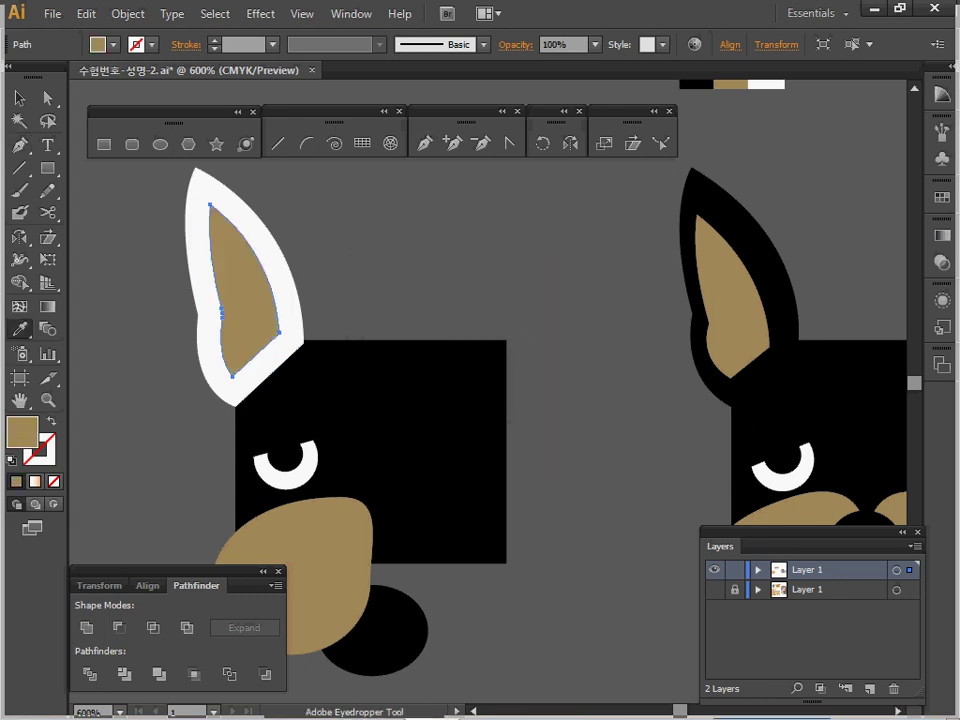
# Move the tan inner ear down inside the white ear and shift its lowest anchor point slightly up toward the face
pyautogui.press('ctrl')
pyautogui.moveTo(246, 305); pyautogui.dragTo(244, 328)
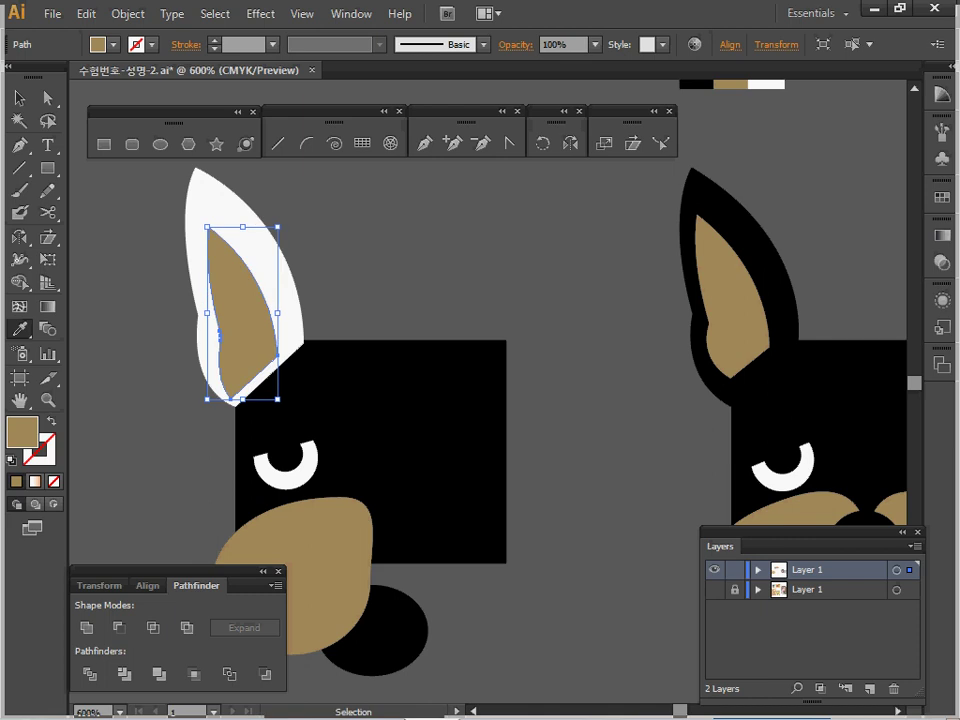
pyautogui.press('a')
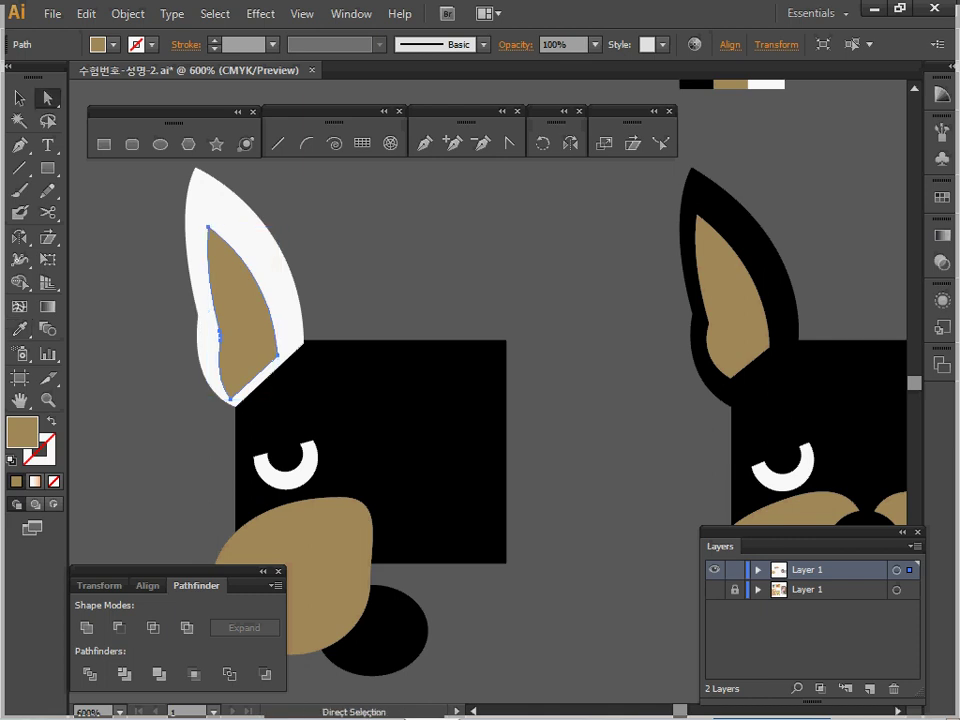
pyautogui.click(231, 399)
pyautogui.moveTo(231, 399); pyautogui.dragTo(235, 395)
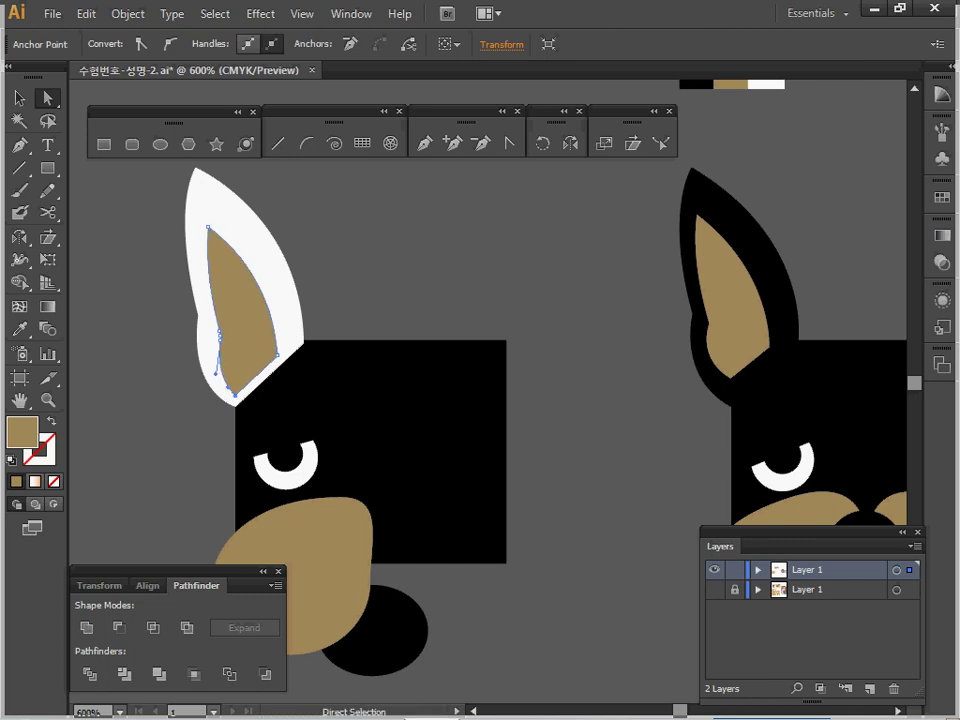
pyautogui.moveTo(243, 337); pyautogui.dragTo(240, 341)
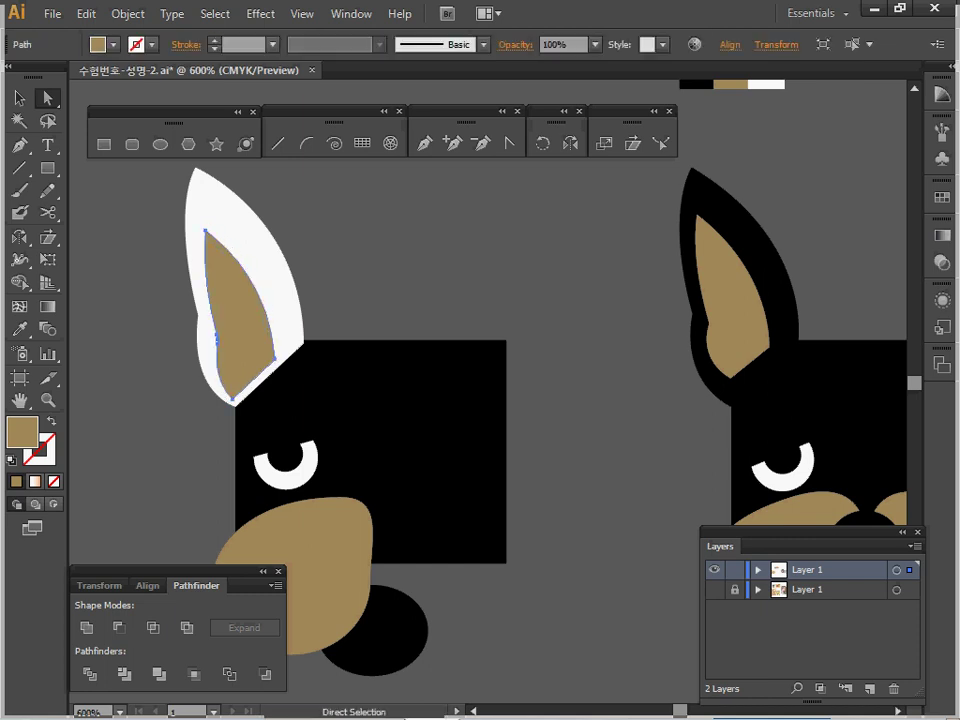
pyautogui.click(232, 399)
pyautogui.moveTo(232, 399); pyautogui.dragTo(237, 394)
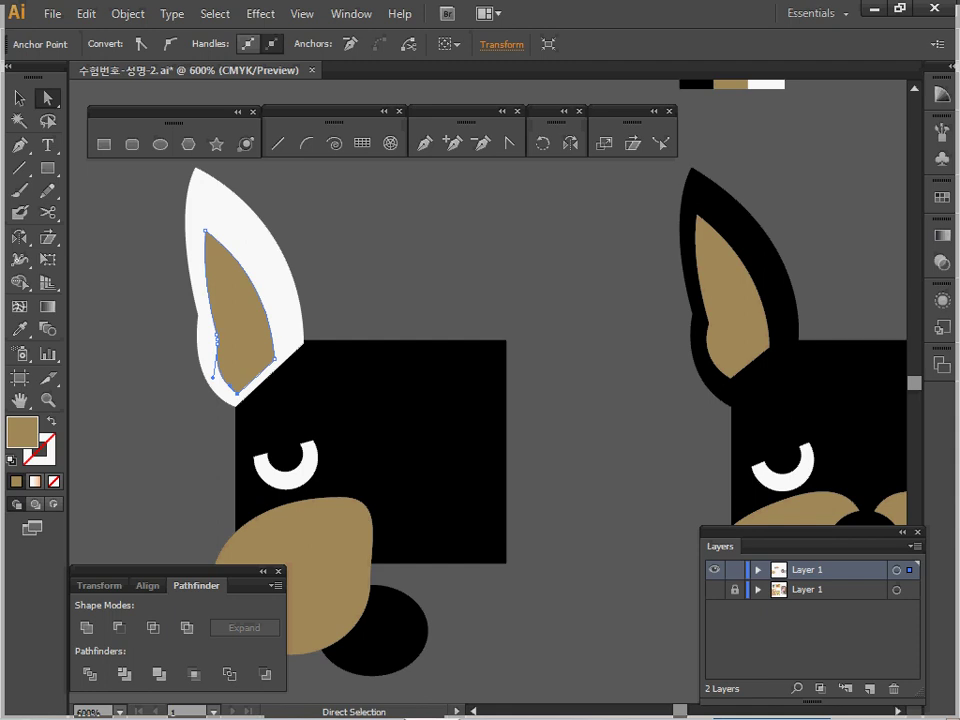
pyautogui.hotkey('ctrl', 'shift', 'a')
# Fill the white outer ear with the face's black using the Eyedropper
pyautogui.hotkey('ctrl', '-')
pyautogui.hotkey('ctrl', 'space')
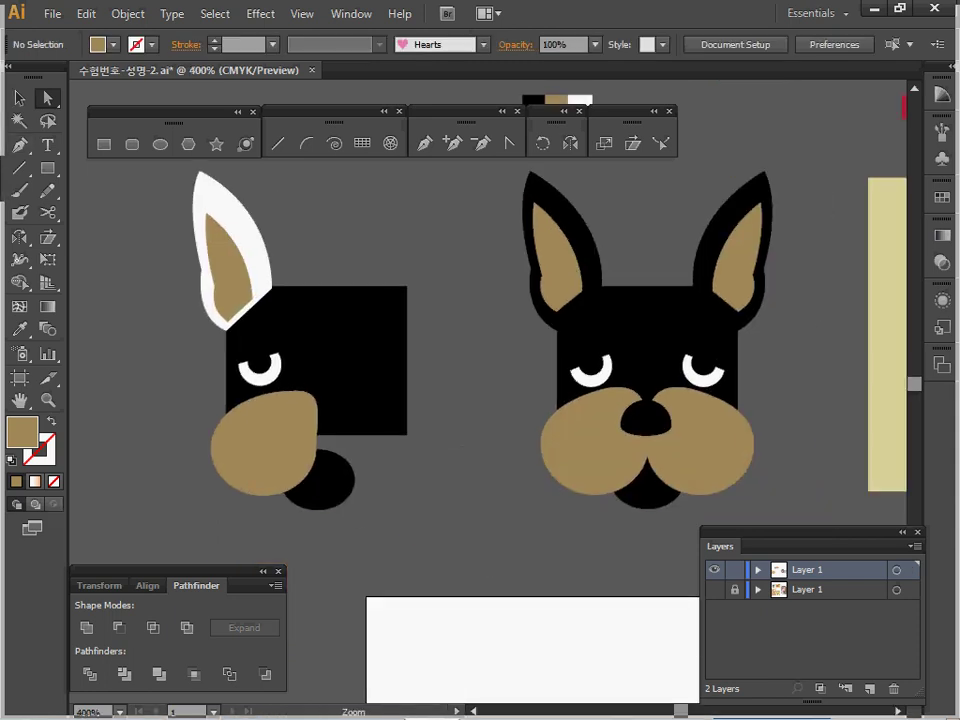
pyautogui.moveTo(450, 340); pyautogui.dragTo(450, 362)
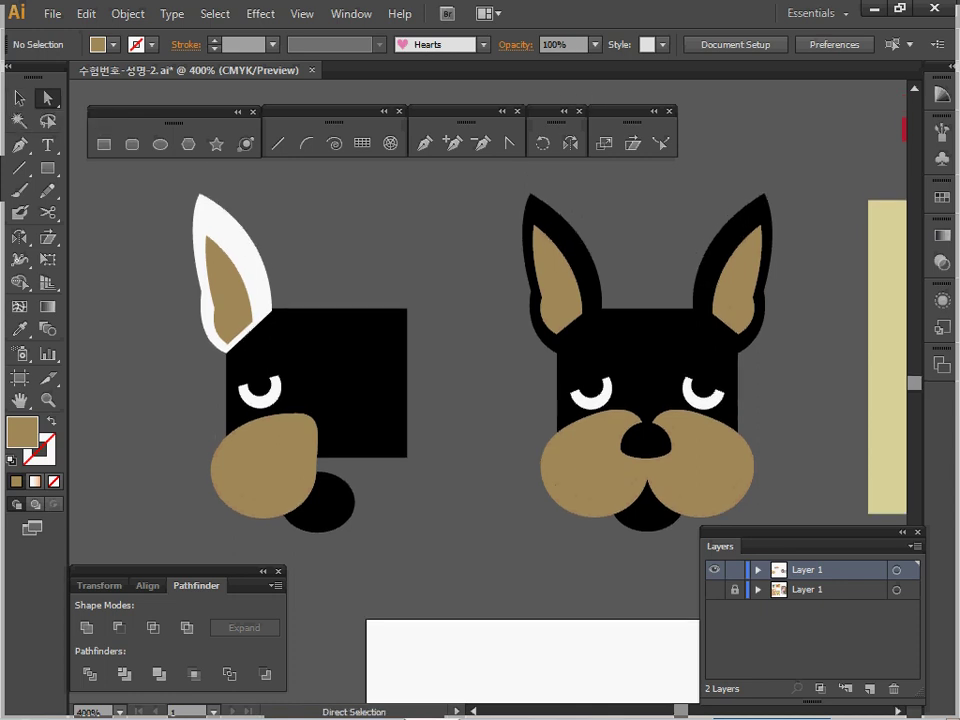
pyautogui.click(243, 250)
pyautogui.press('i')
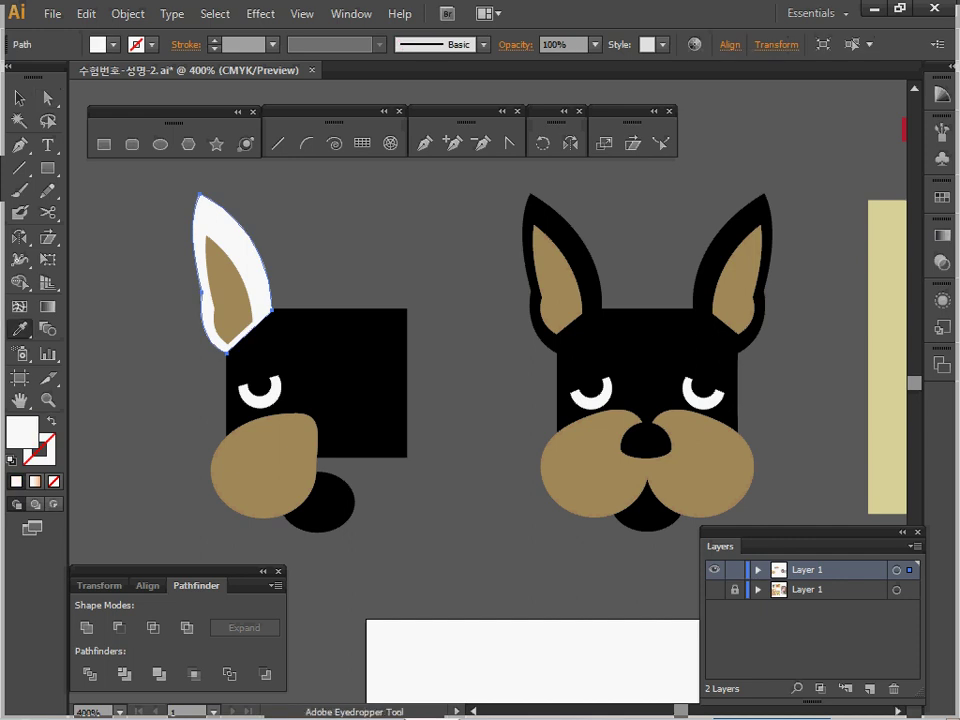
pyautogui.click(316, 352)
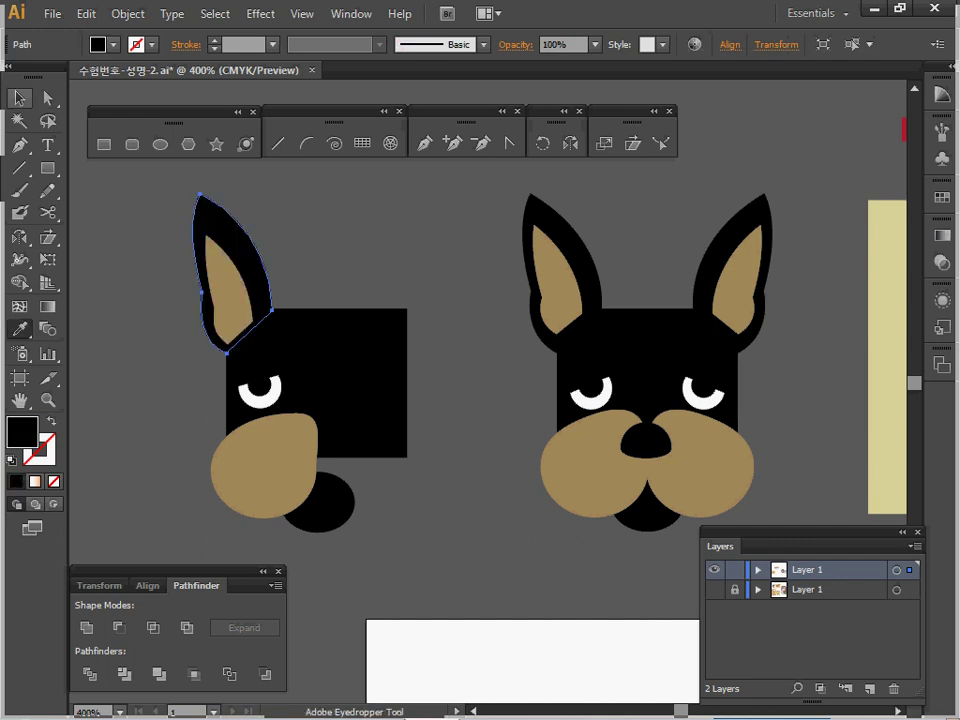
pyautogui.click(19, 98)
pyautogui.click(385, 235)
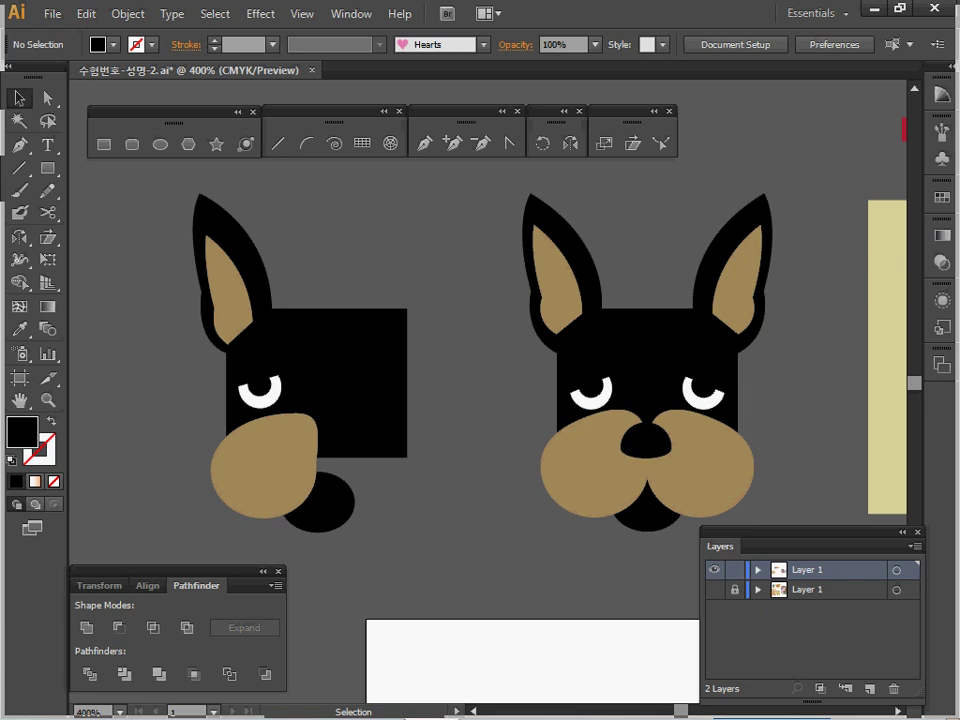
# Reflect a copy of the ear, inner ear, eye and cheek across the black face's vertical centre, locating its centre point in Outline view
pyautogui.moveTo(146, 199); pyautogui.dragTo(289, 450)
pyautogui.keyDown('shift'); pyautogui.click(350, 385); pyautogui.keyUp('shift')
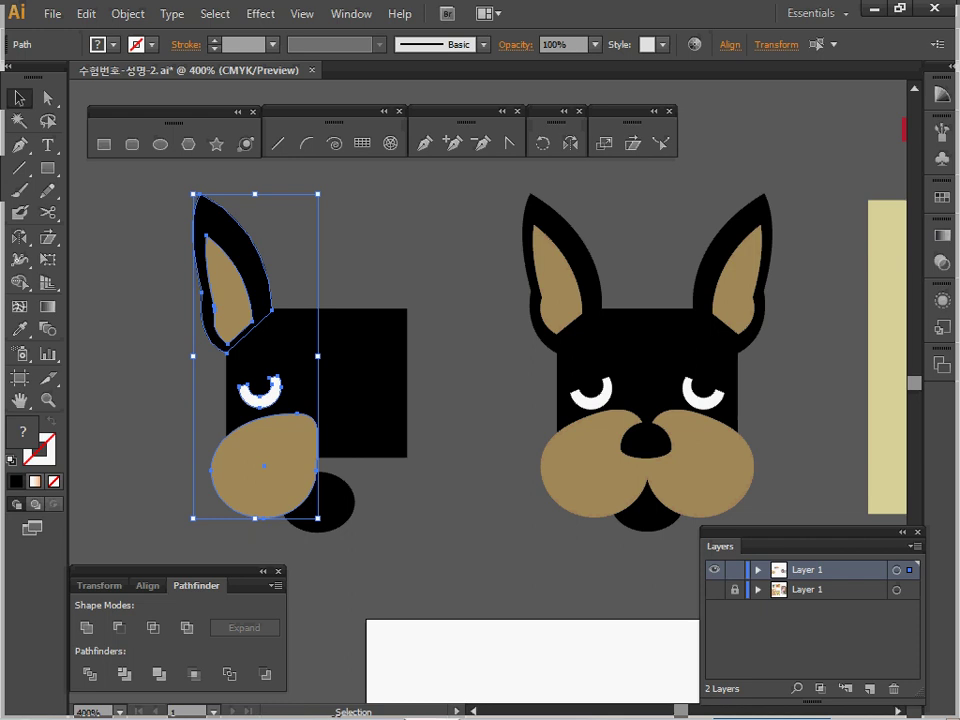
pyautogui.press('o')
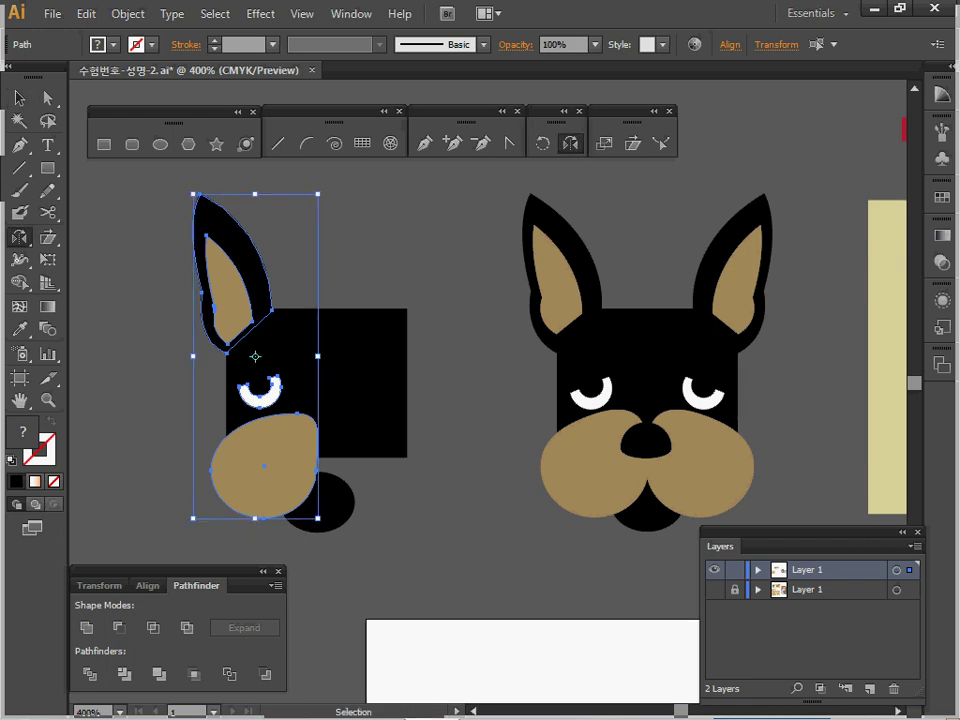
pyautogui.hotkey('ctrl', 'y')
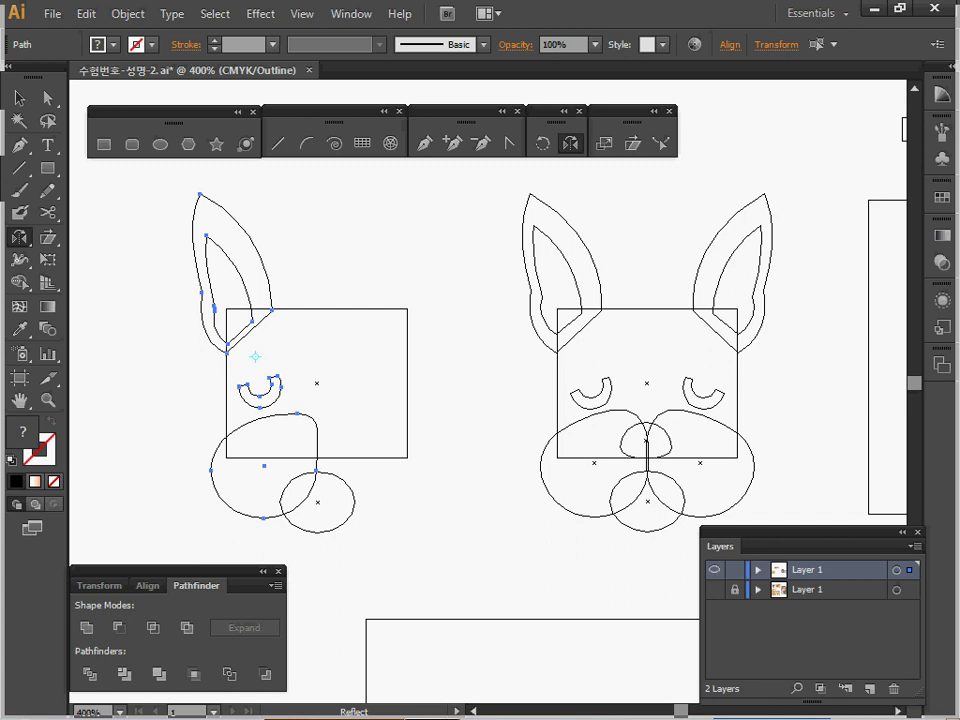
pyautogui.click(317, 383)
pyautogui.moveTo(402, 440); pyautogui.dragTo(314, 484)
pyautogui.moveTo(317, 300); pyautogui.dragTo(317, 300)
pyautogui.hotkey('ctrl', 'y')
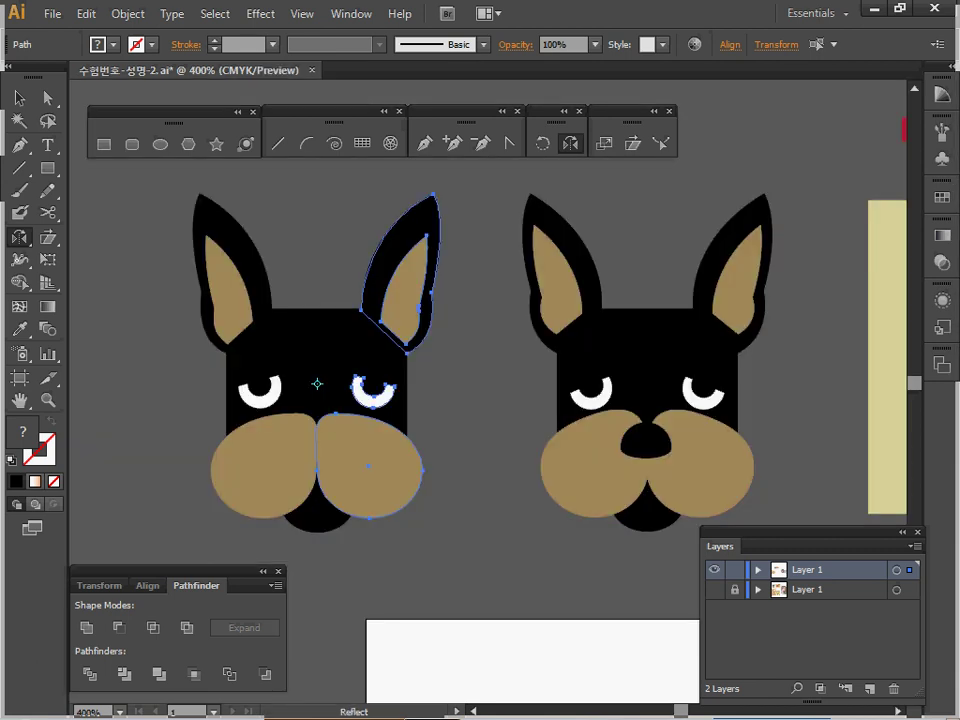
pyautogui.hotkey('ctrl', 'shift', 'a')
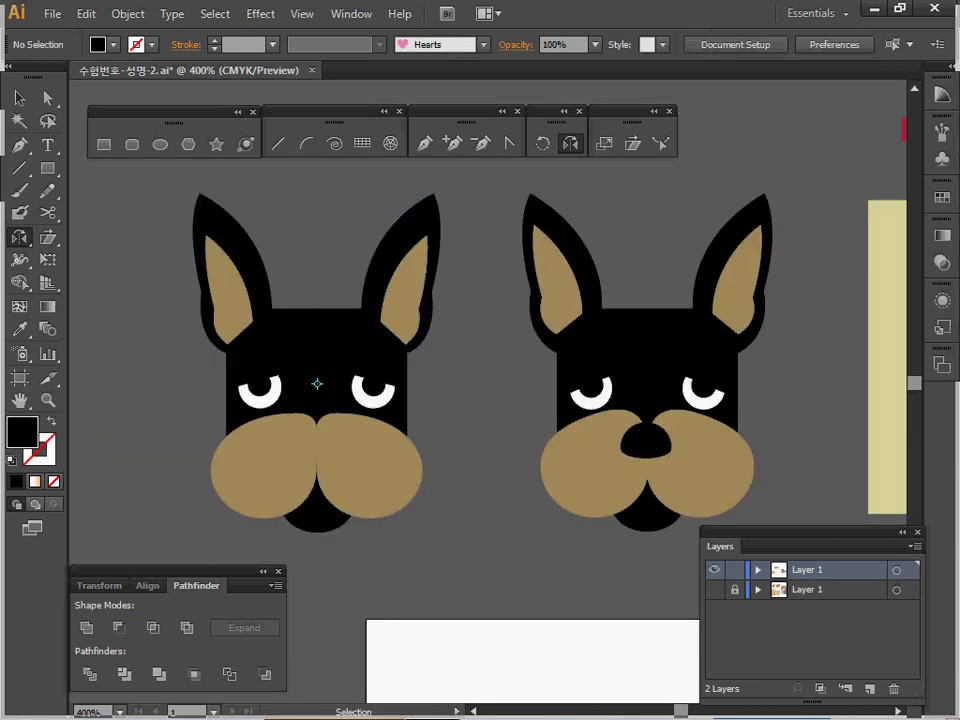
# Draw a black circle for the nose, centred where the two tan cheeks meet
pyautogui.keyDown('ctrl'); pyautogui.click(420, 457); pyautogui.keyUp('ctrl')
pyautogui.moveTo(420, 457); pyautogui.dragTo(379, 484)
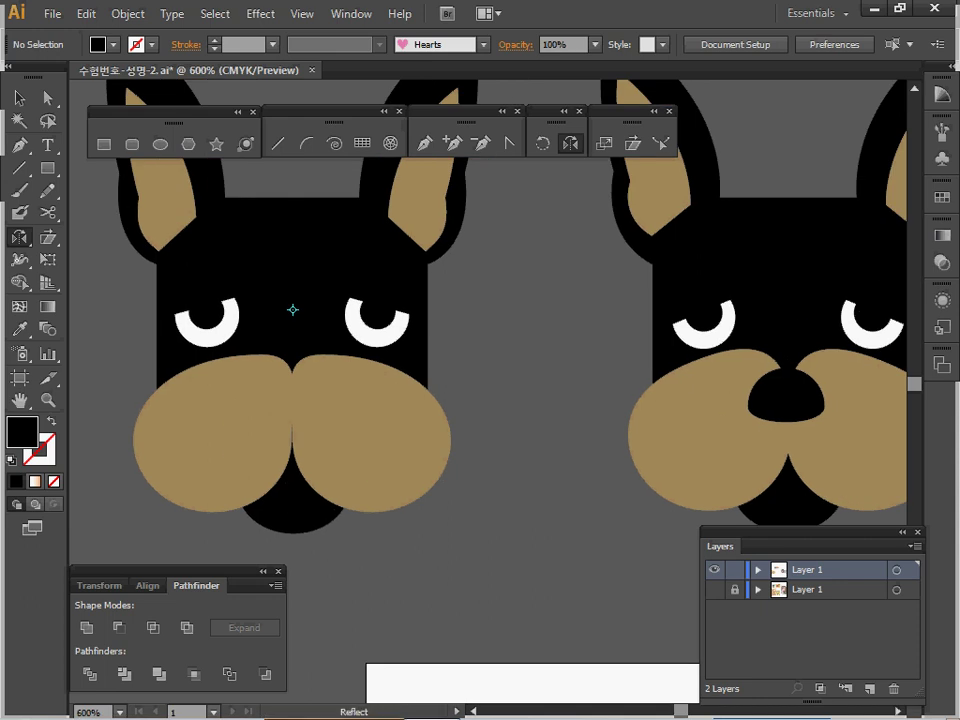
pyautogui.press('i')
pyautogui.press('ctrl')
pyautogui.press('l')
pyautogui.moveTo(291, 411); pyautogui.dragTo(316, 437)
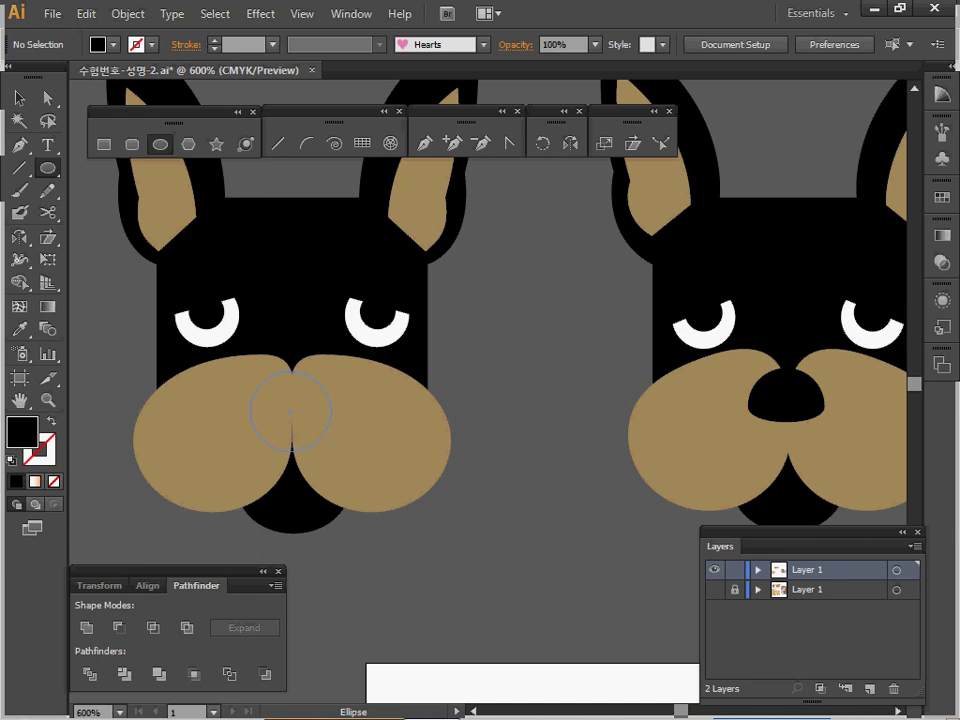
pyautogui.moveTo(331, 452); pyautogui.dragTo(331, 452)
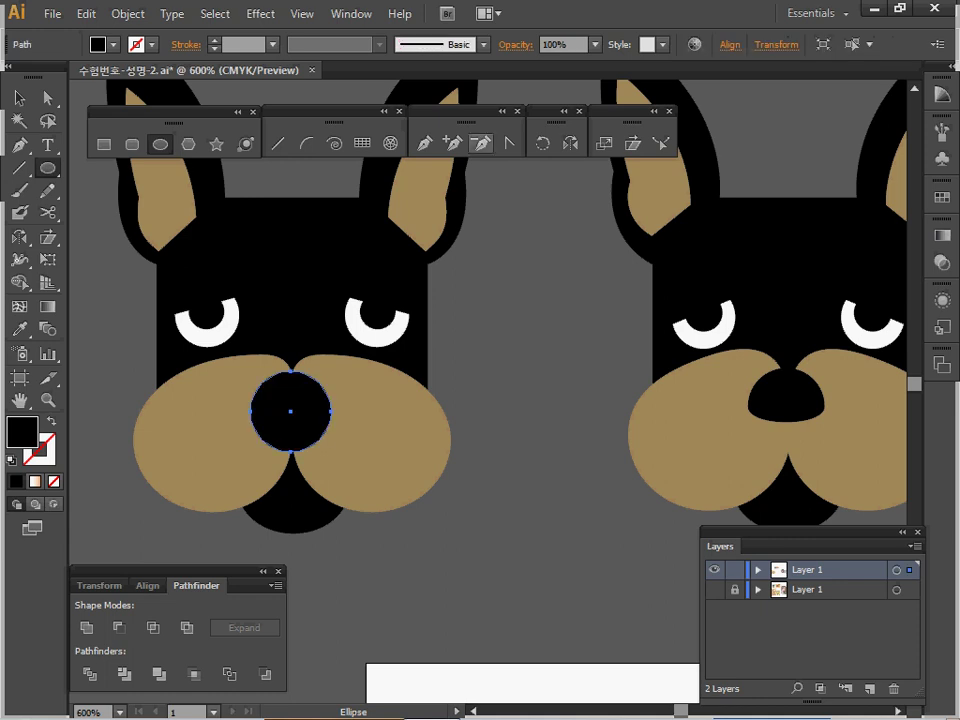
# Delete the lowest anchor point of the black circle to flatten the underside of the nose
pyautogui.click(481, 143)
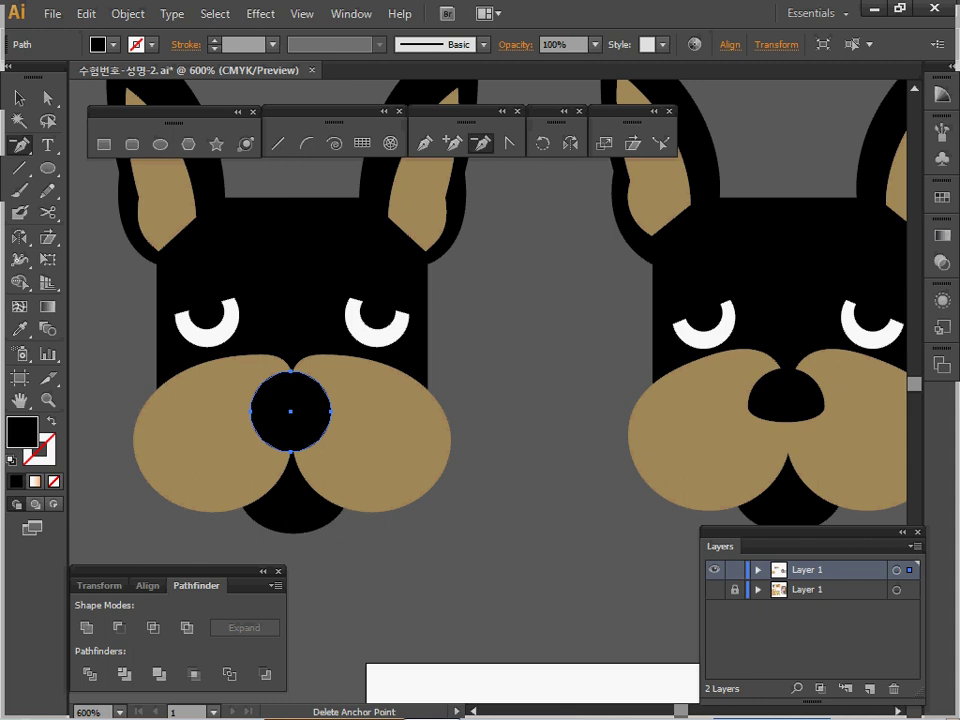
pyautogui.click(290, 452)
pyautogui.press('ctrl')
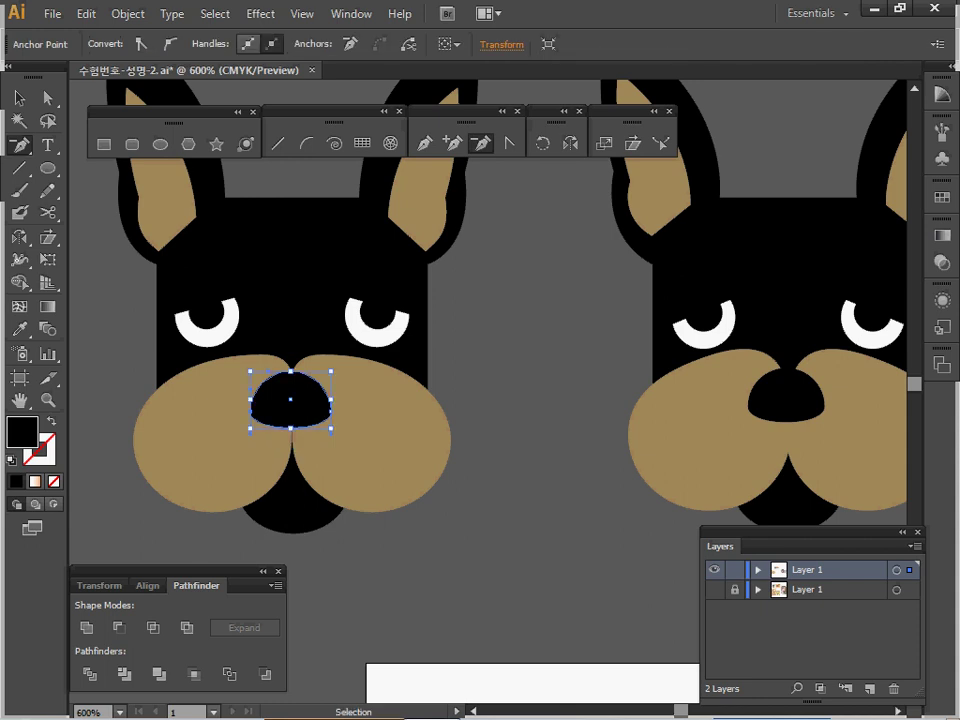
pyautogui.keyDown('ctrl'); pyautogui.click(291, 412); pyautogui.keyUp('ctrl')
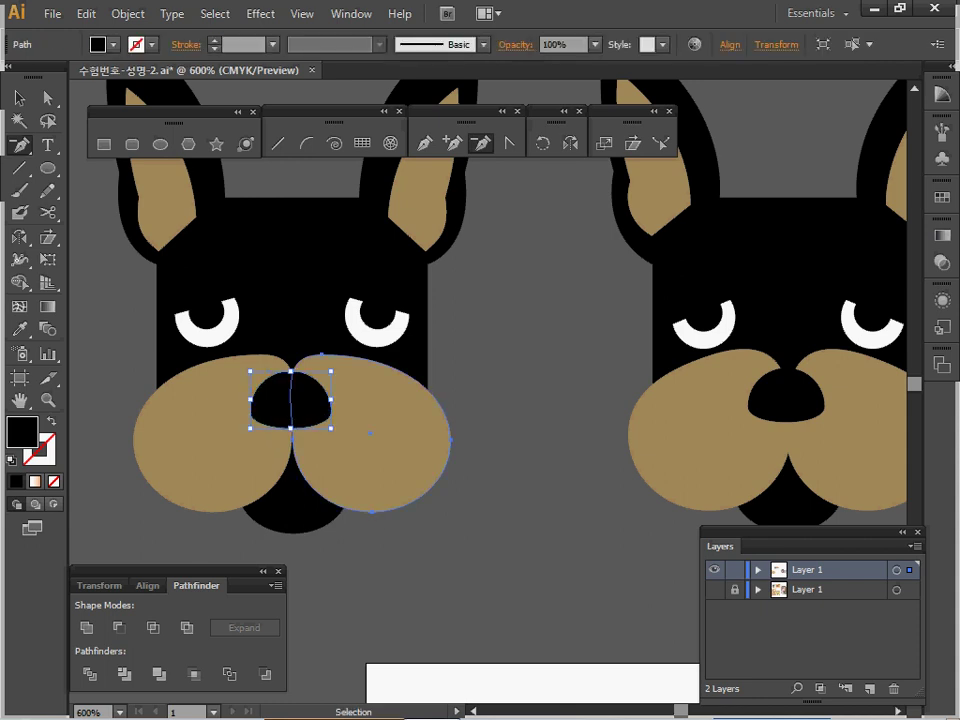
pyautogui.keyDown('ctrl'); pyautogui.click(368, 430); pyautogui.keyUp('ctrl')
pyautogui.keyDown('ctrl'); pyautogui.click(217, 432); pyautogui.keyUp('ctrl')
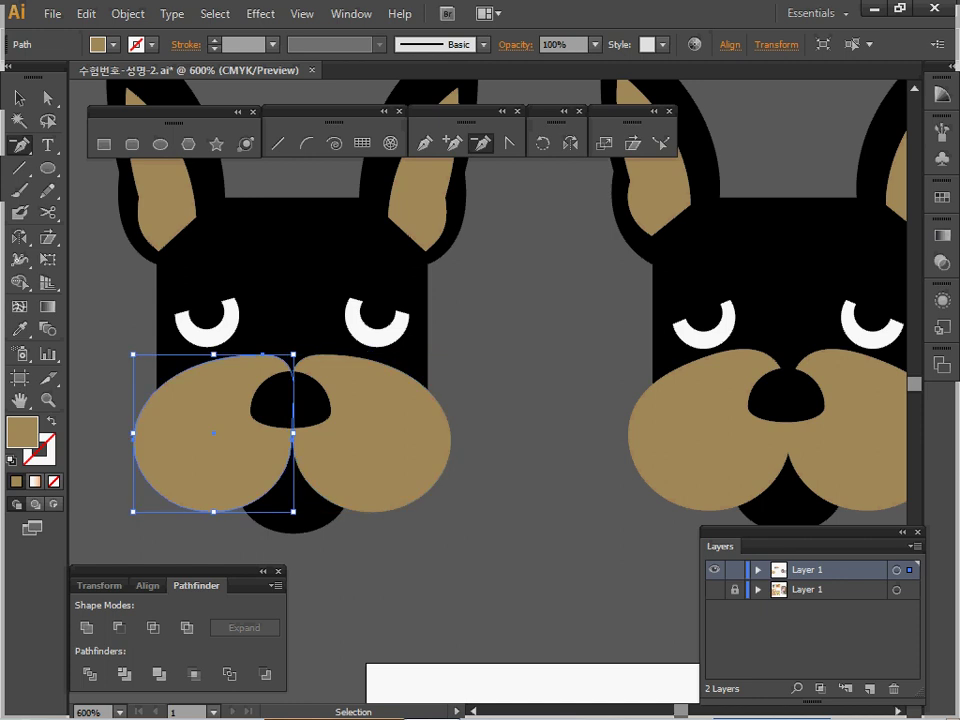
pyautogui.keyDown('ctrl'); pyautogui.click(292, 290); pyautogui.keyUp('ctrl')
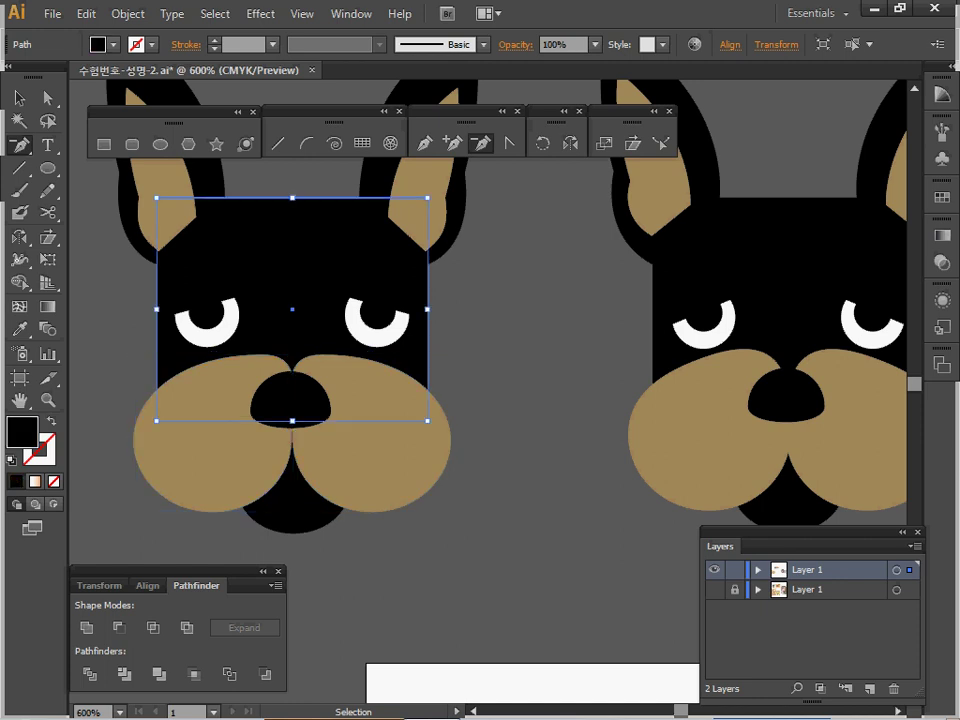
pyautogui.keyDown('ctrl'); pyautogui.click(291, 402); pyautogui.keyUp('ctrl')
pyautogui.keyDown('ctrl'); pyautogui.click(540, 420); pyautogui.keyUp('ctrl')
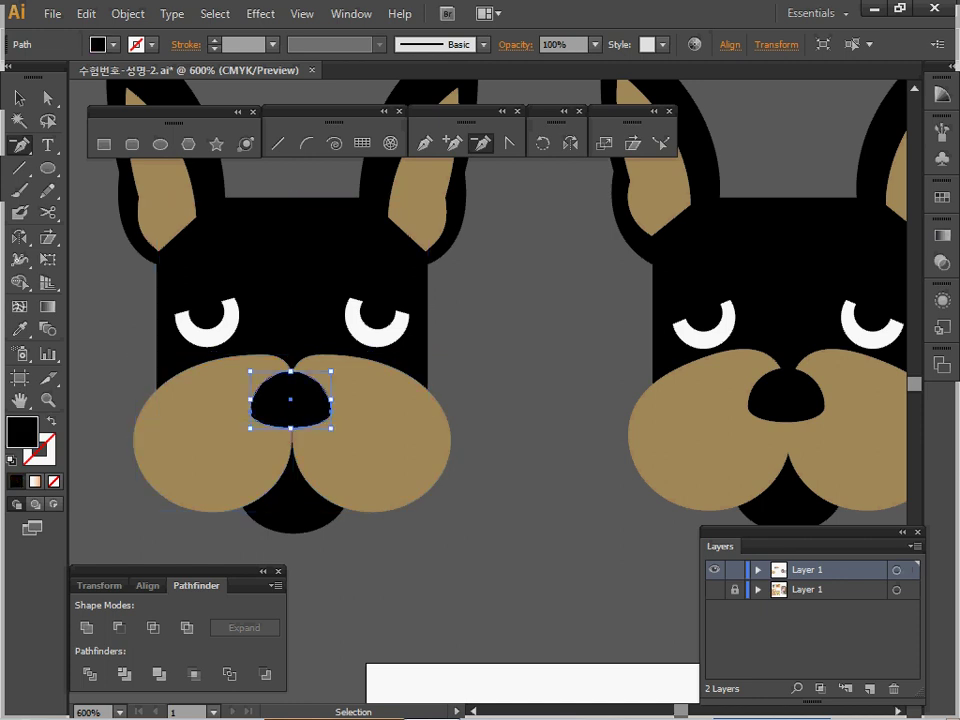
# Save the document with the completed dog face
pyautogui.keyDown('ctrl'); pyautogui.keyDown('alt'); pyautogui.click(459, 442); pyautogui.keyUp('alt'); pyautogui.keyUp('ctrl')
pyautogui.keyDown('ctrl'); pyautogui.keyDown('alt'); pyautogui.click(459, 442); pyautogui.keyUp('alt'); pyautogui.keyUp('ctrl')
pyautogui.moveTo(459, 442); pyautogui.dragTo(283, 494)
pyautogui.hotkey('ctrl', 's')
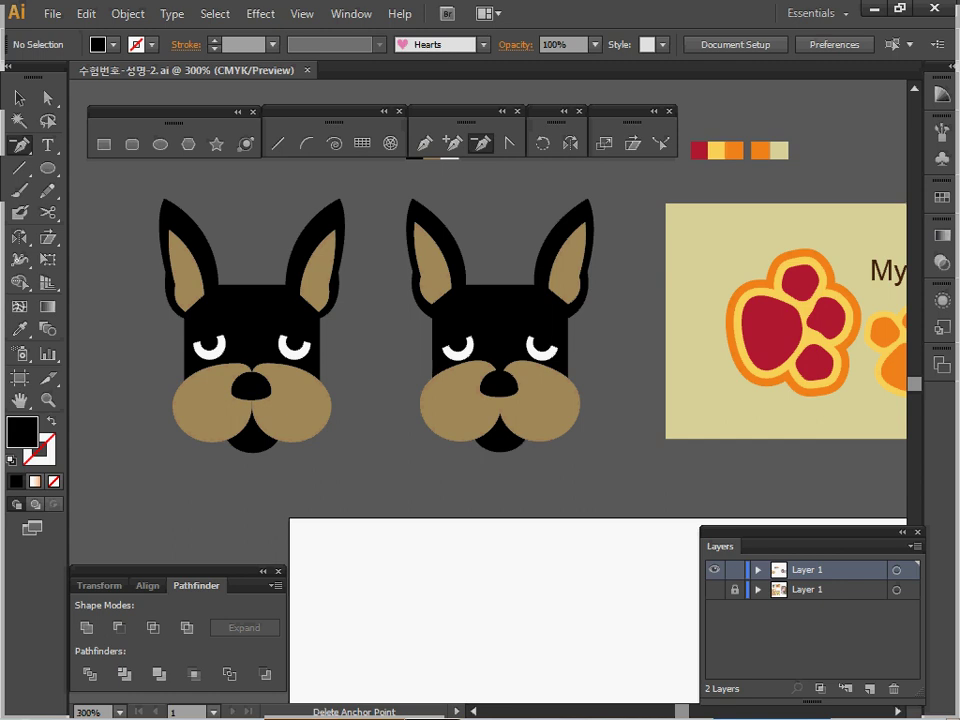
pyautogui.press('space')
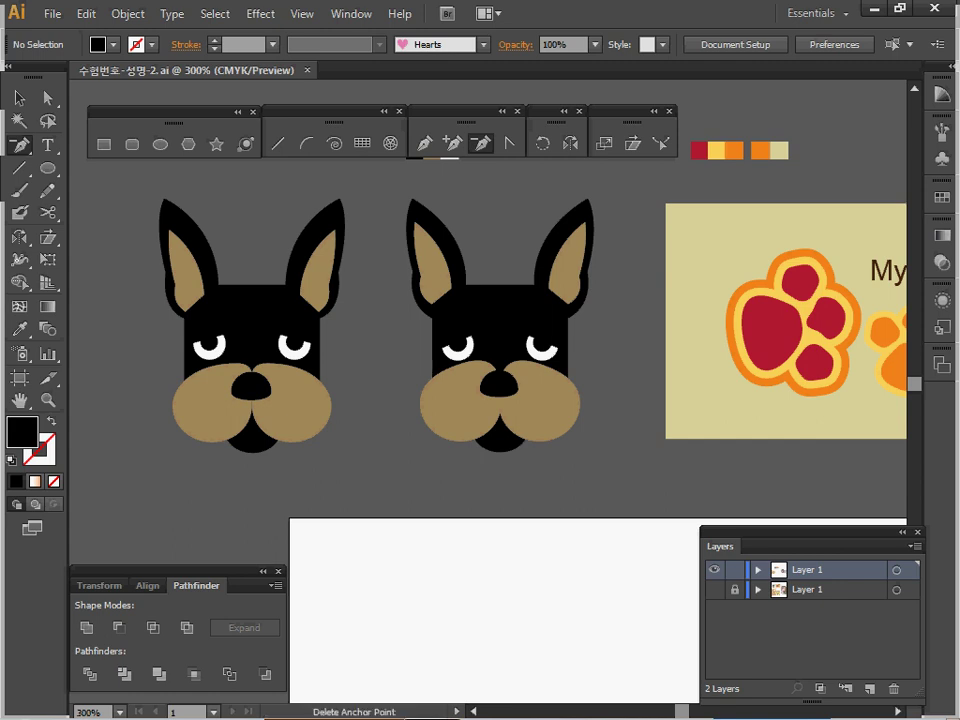
# Examine the separate white pad and toe shapes beside the finished My Puppy card
pyautogui.press('space')
pyautogui.moveTo(856, 357); pyautogui.dragTo(362, 386)
pyautogui.keyDown('ctrl'); pyautogui.click(497, 374); pyautogui.keyUp('ctrl')
pyautogui.press('ctrl')
pyautogui.keyDown('ctrl'); pyautogui.click(793, 376); pyautogui.keyUp('ctrl')
pyautogui.keyDown('ctrl'); pyautogui.click(737, 326); pyautogui.keyUp('ctrl')
pyautogui.keyDown('ctrl'); pyautogui.click(789, 301); pyautogui.keyUp('ctrl')
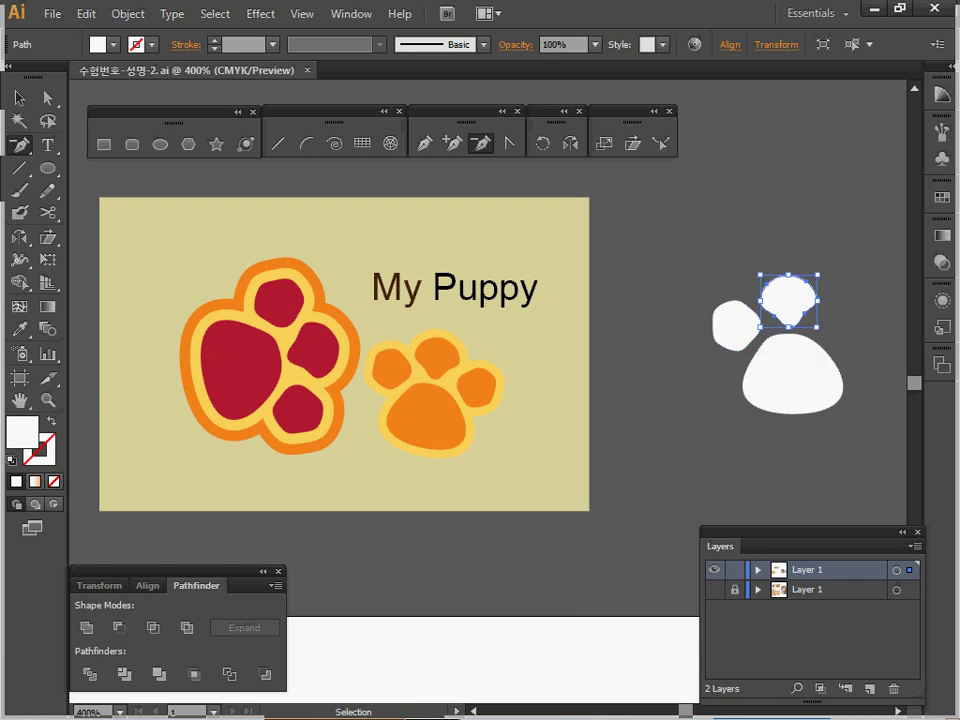
pyautogui.keyDown('ctrl'); pyautogui.click(690, 275); pyautogui.keyUp('ctrl')
# Reflect a copy of the left white toe across the paw's vertical centre to form the right toe
pyautogui.keyDown('ctrl'); pyautogui.click(736, 326); pyautogui.keyUp('ctrl')
pyautogui.press('space')
pyautogui.moveTo(736, 326); pyautogui.dragTo(691, 328)
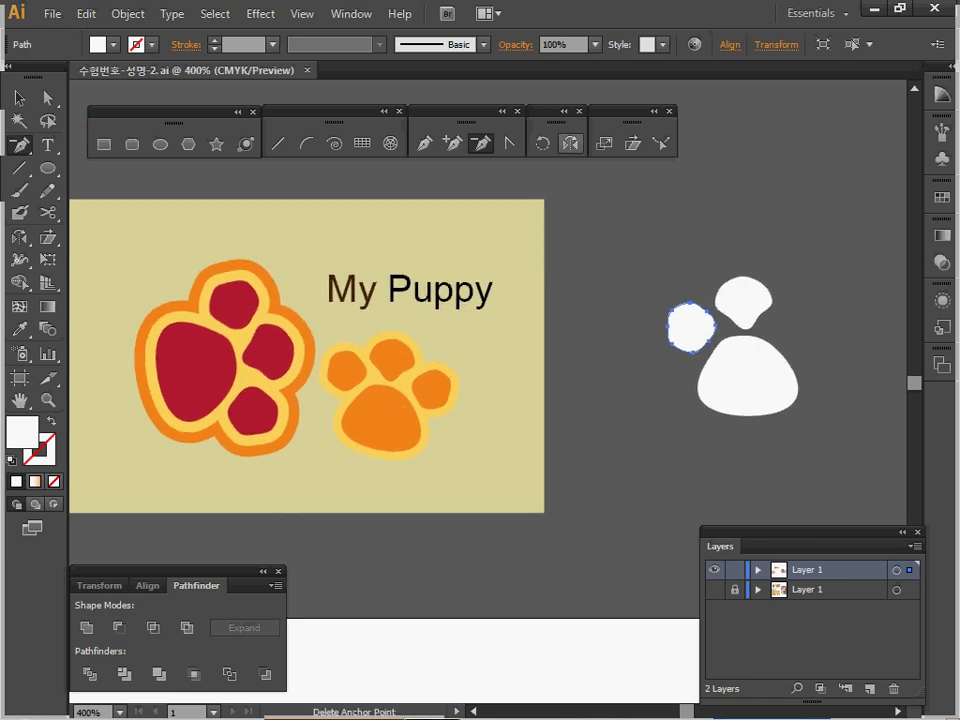
pyautogui.press('o')
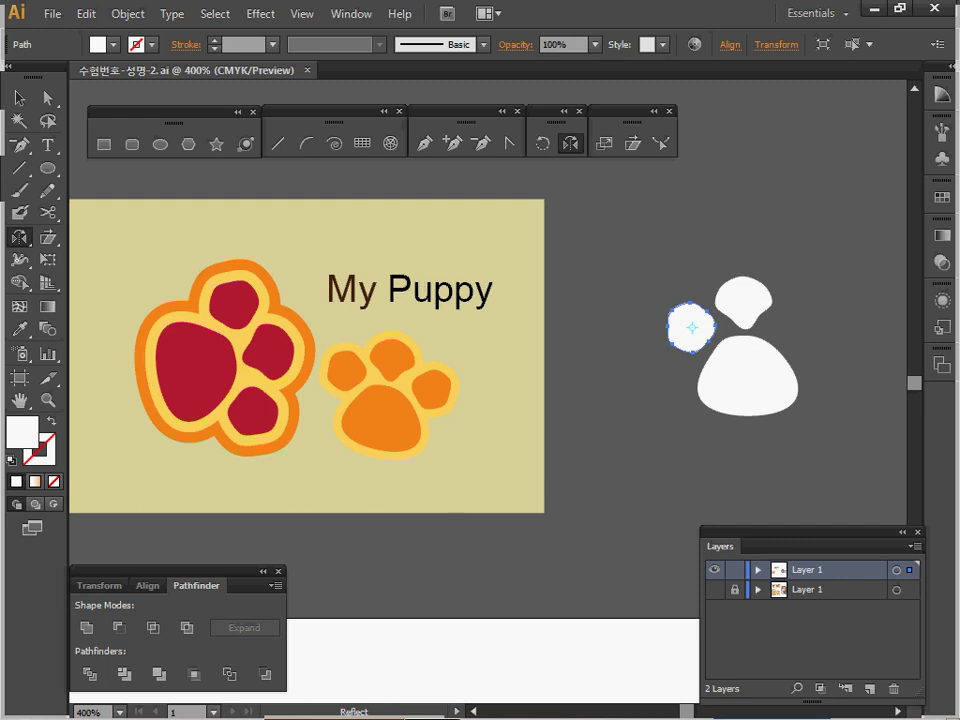
pyautogui.click(746, 328)
pyautogui.moveTo(692, 325); pyautogui.dragTo(632, 269)
pyautogui.press('space')
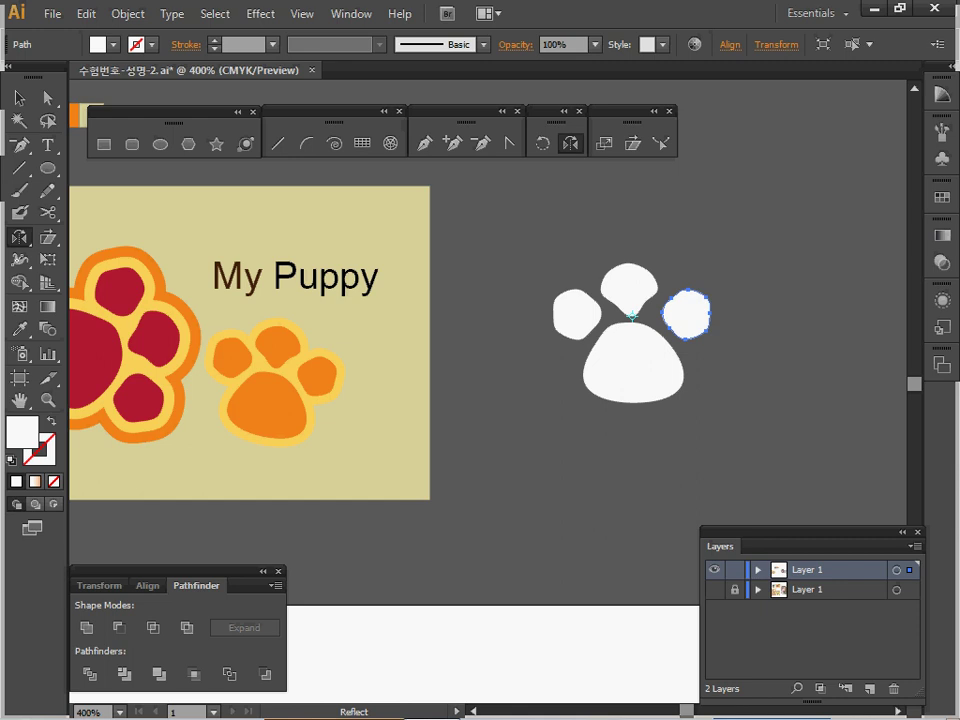
pyautogui.press('v')
pyautogui.hotkey('ctrl', 'shift', 'a')
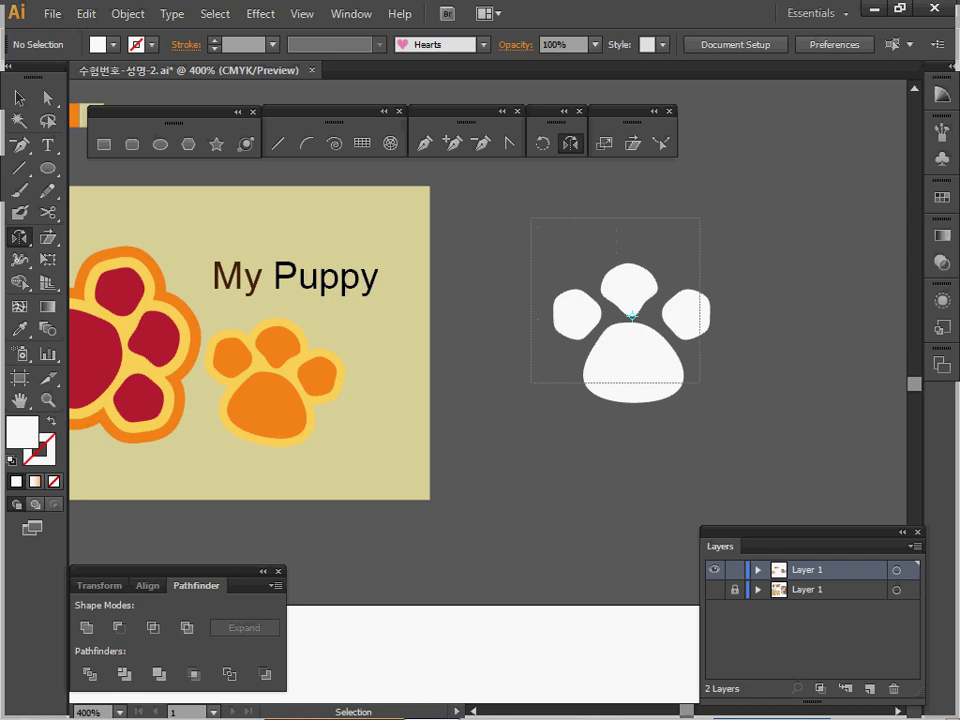
# Fill the white pad and all three toes with the crimson of the reference paw
pyautogui.click(631, 316)
pyautogui.press('o')
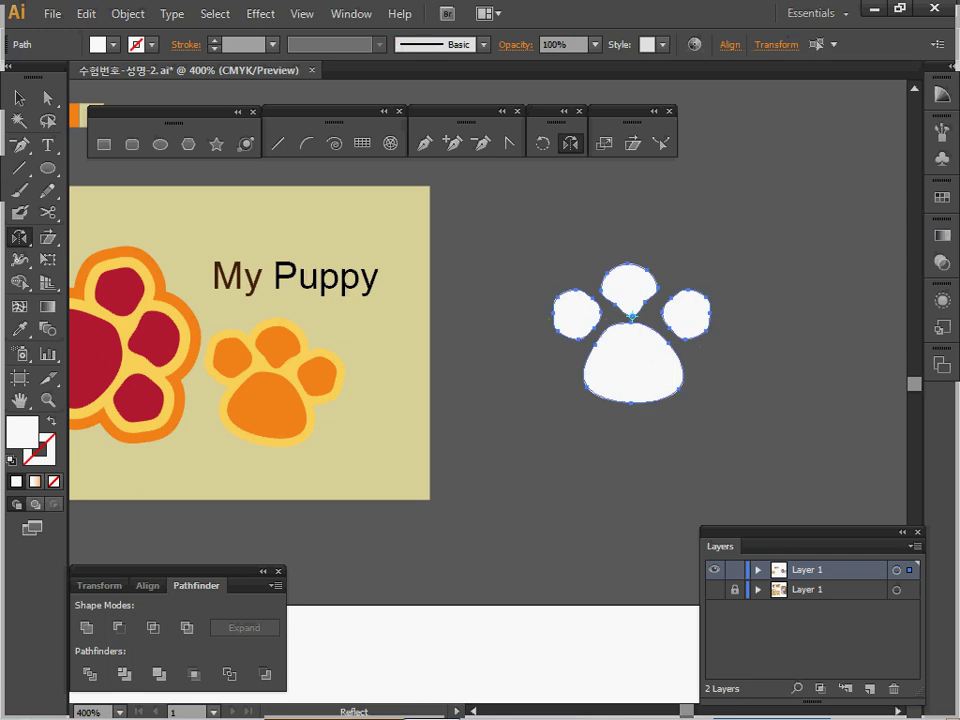
pyautogui.press('i')
pyautogui.click(155, 340)
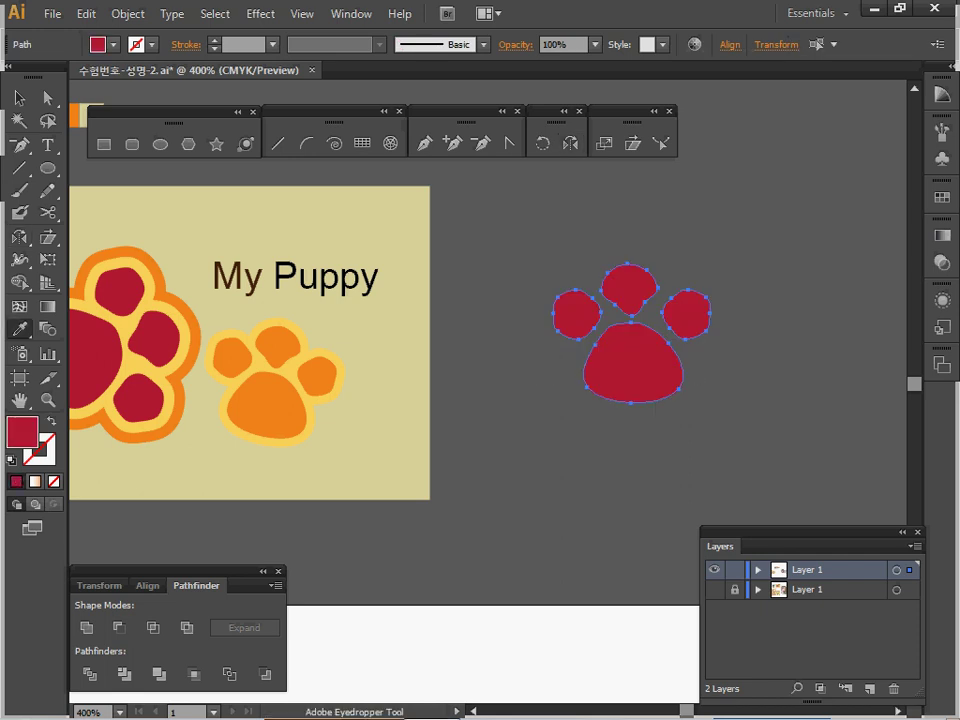
# Offset the pad and toe paths outward by 1 mm and fill the offset shapes with the reference's yellow
pyautogui.click(127, 14)
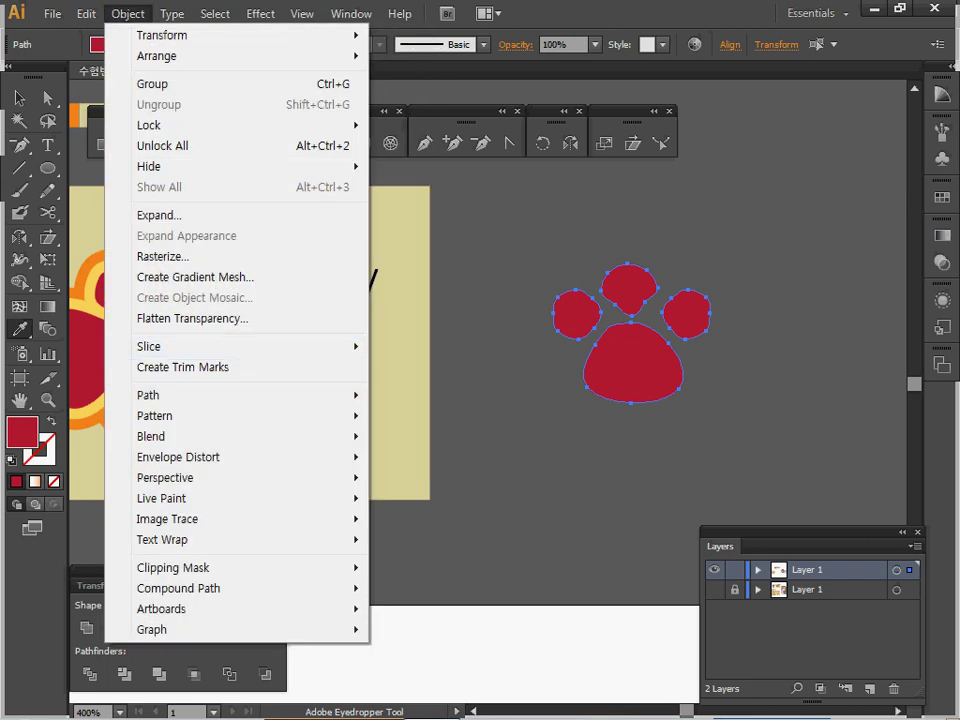
pyautogui.moveTo(200, 395)
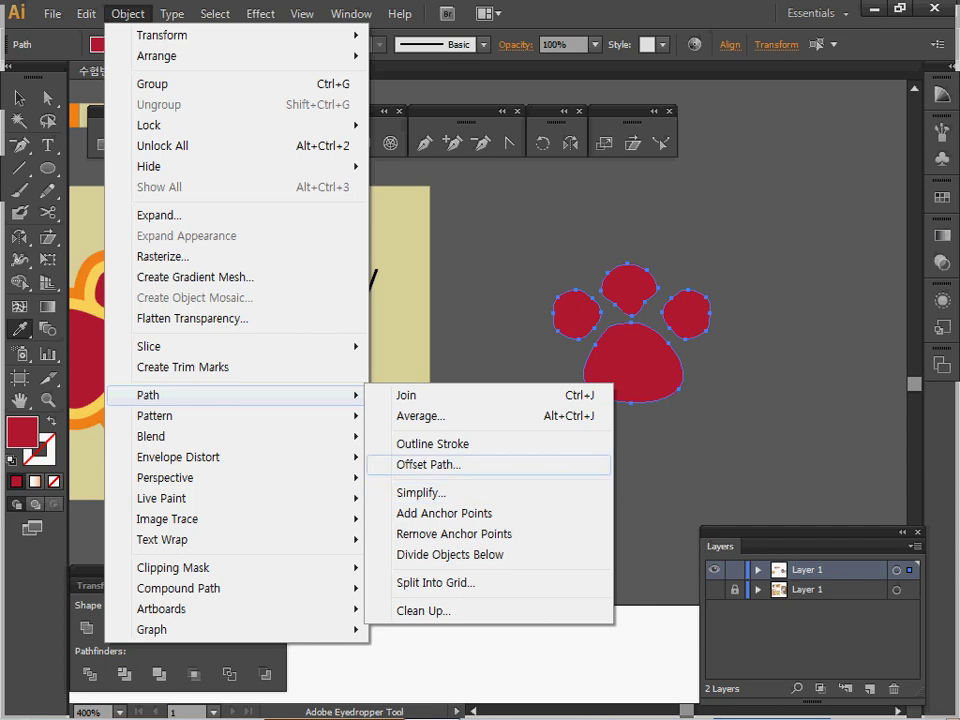
pyautogui.click(430, 464)
pyautogui.write('1')
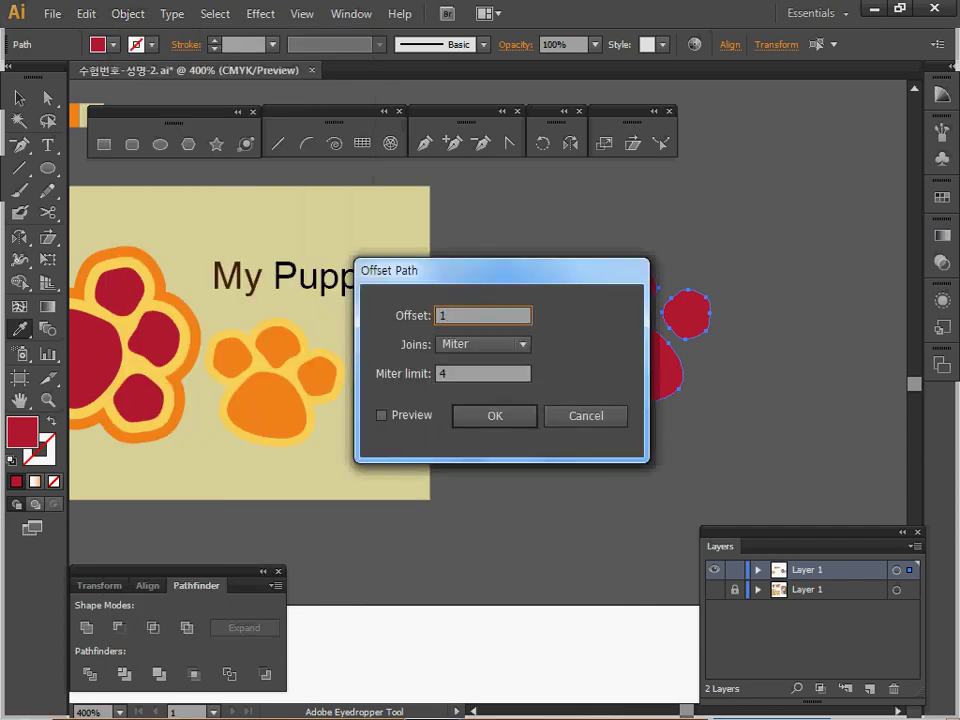
pyautogui.click(382, 415)
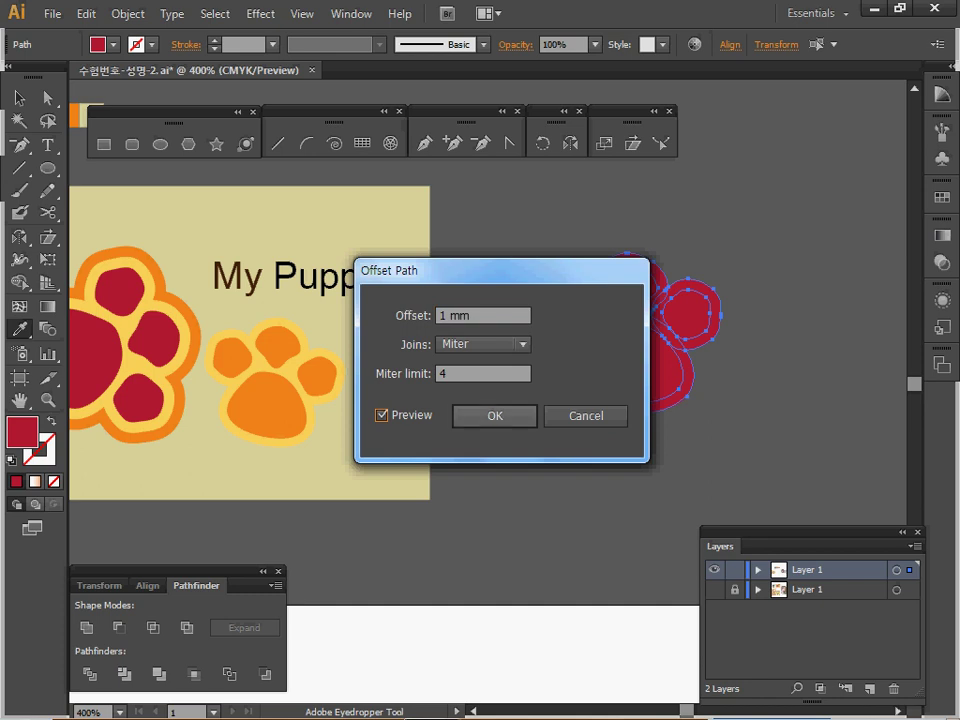
pyautogui.press('Return')
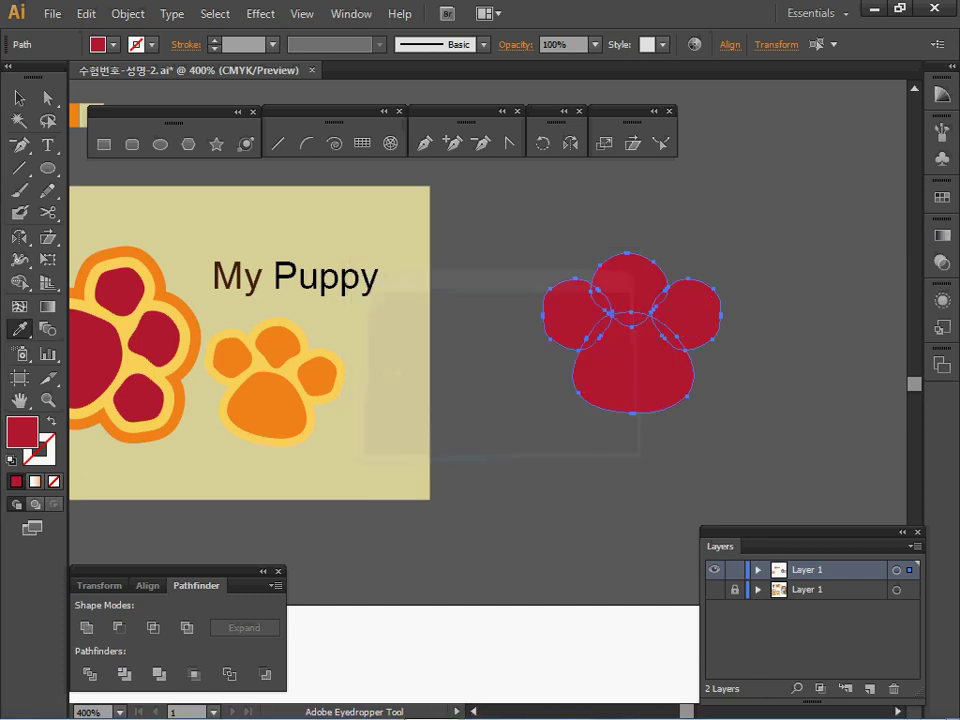
pyautogui.click(304, 354)
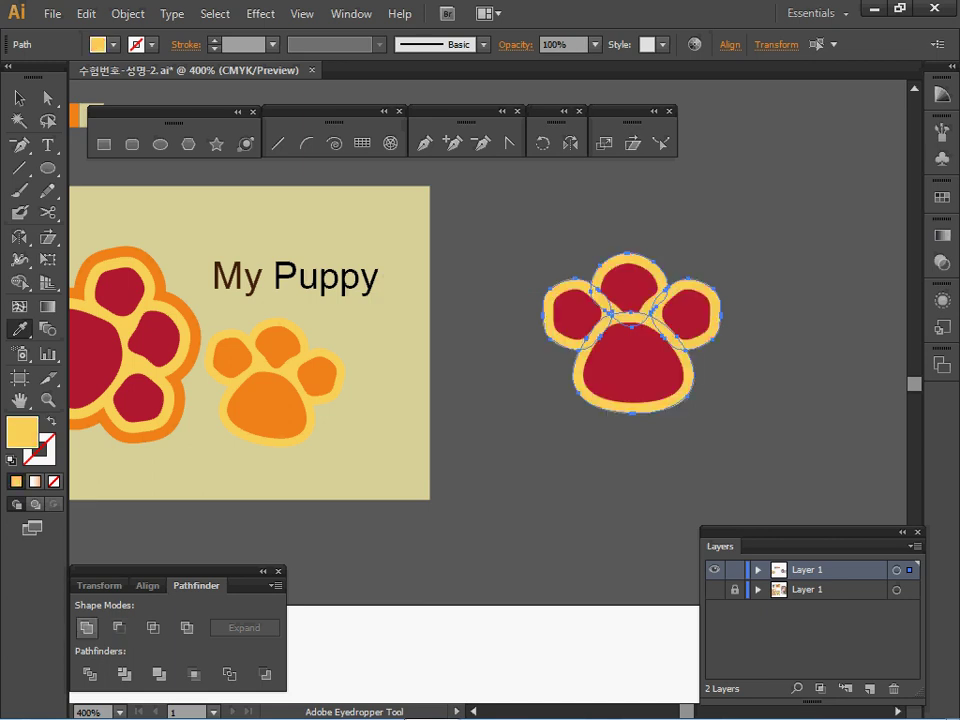
# Unite the yellow offset shapes into one silhouette and send it behind the crimson pad and toes
pyautogui.click(87, 628)
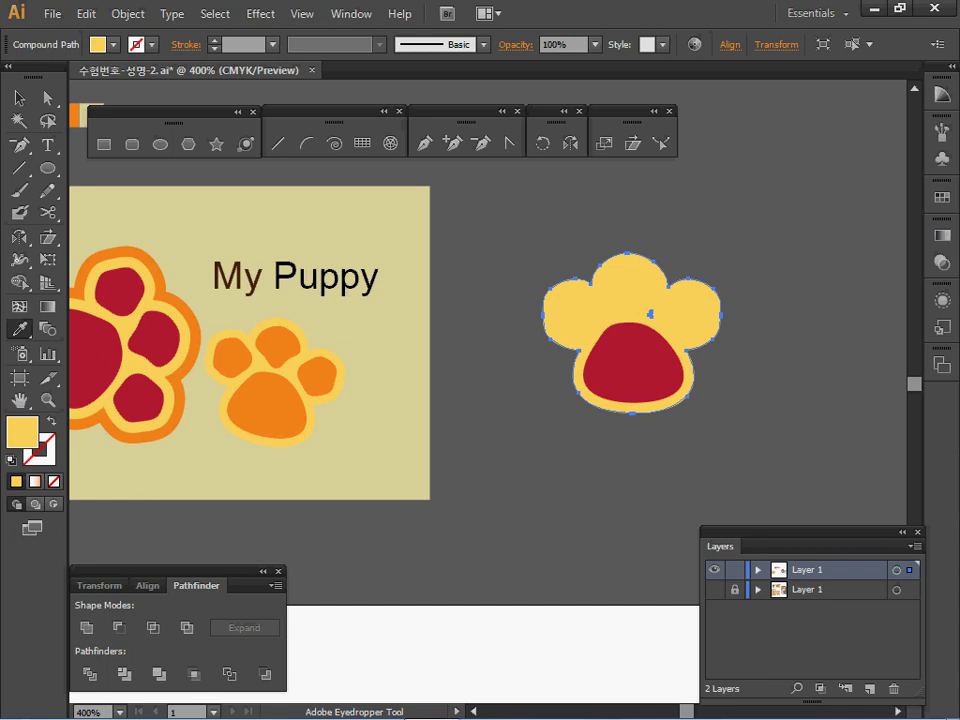
pyautogui.hotkey('ctrl', 'shift', '[')
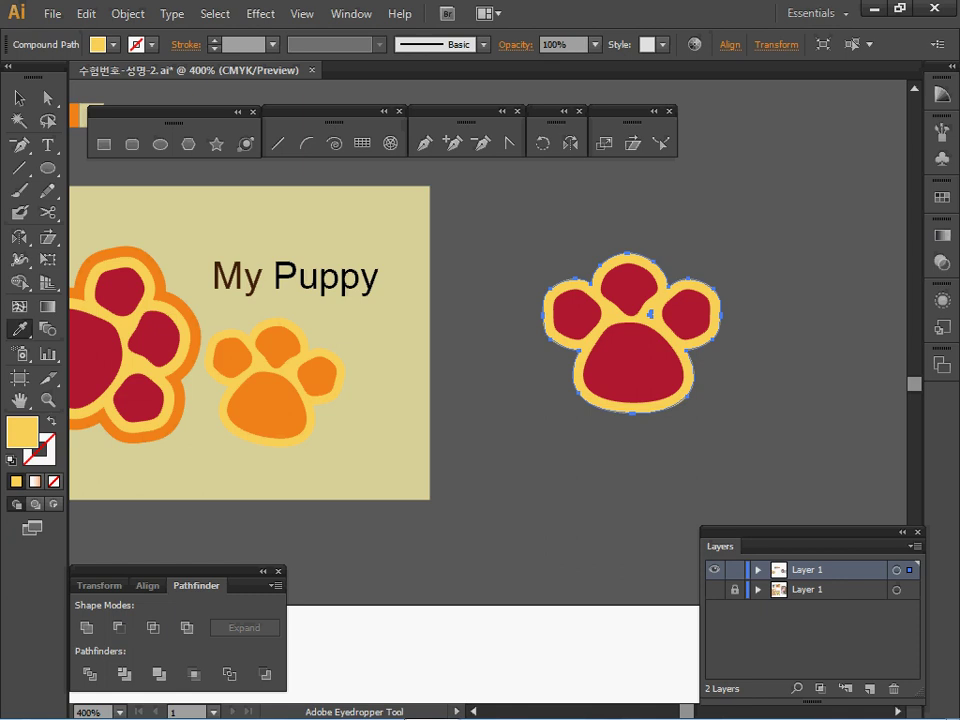
# Offset the yellow silhouette outward by 1 mm and fill the new outer border with the reference's orange
pyautogui.click(128, 13)
pyautogui.moveTo(200, 395)
pyautogui.click(420, 463)
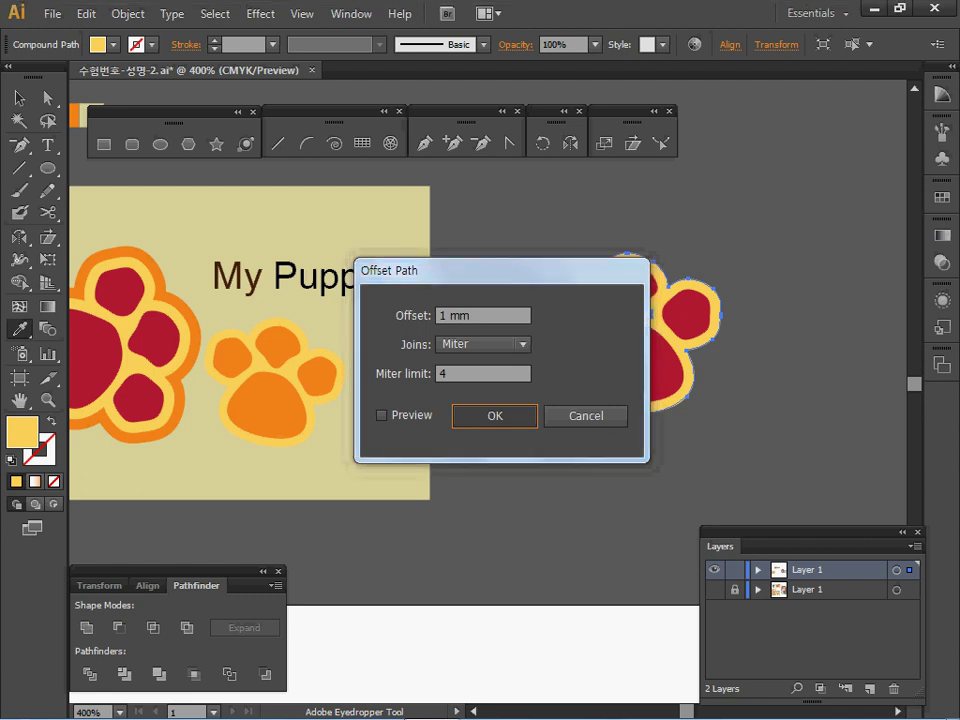
pyautogui.press('Return')
pyautogui.click(266, 405)
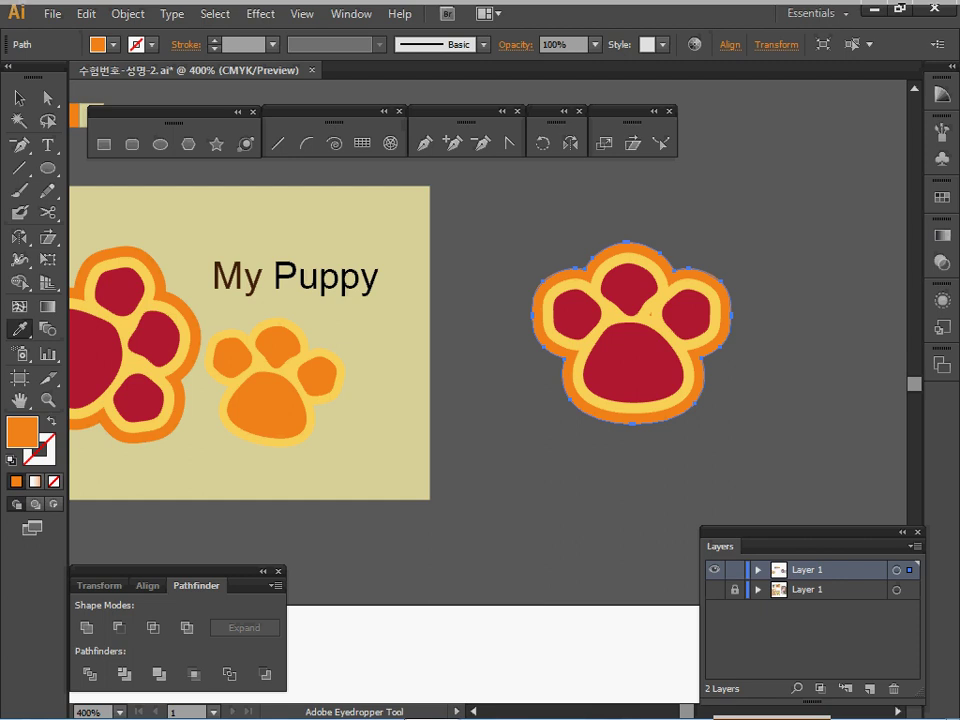
# Make an 80% uniformly scaled copy of the paw's yellow silhouette, pad and toes, excluding the orange border
pyautogui.hotkey('ctrl', 'a')
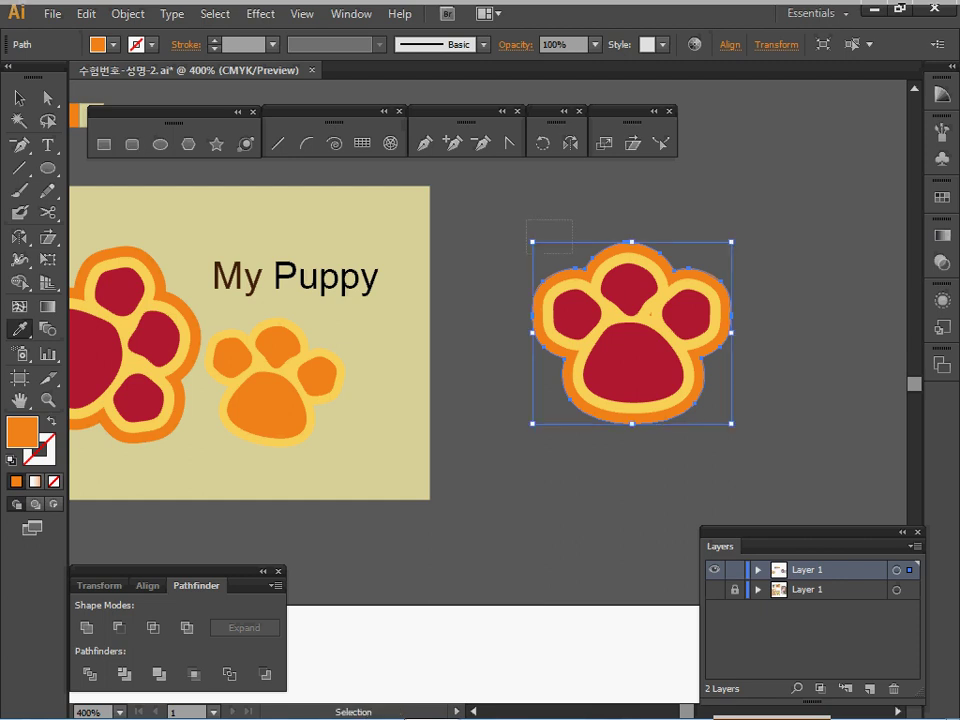
pyautogui.keyDown('ctrl'); pyautogui.keyDown('shift'); pyautogui.click(688, 273); pyautogui.keyUp('shift'); pyautogui.keyUp('ctrl')
pyautogui.press('i')
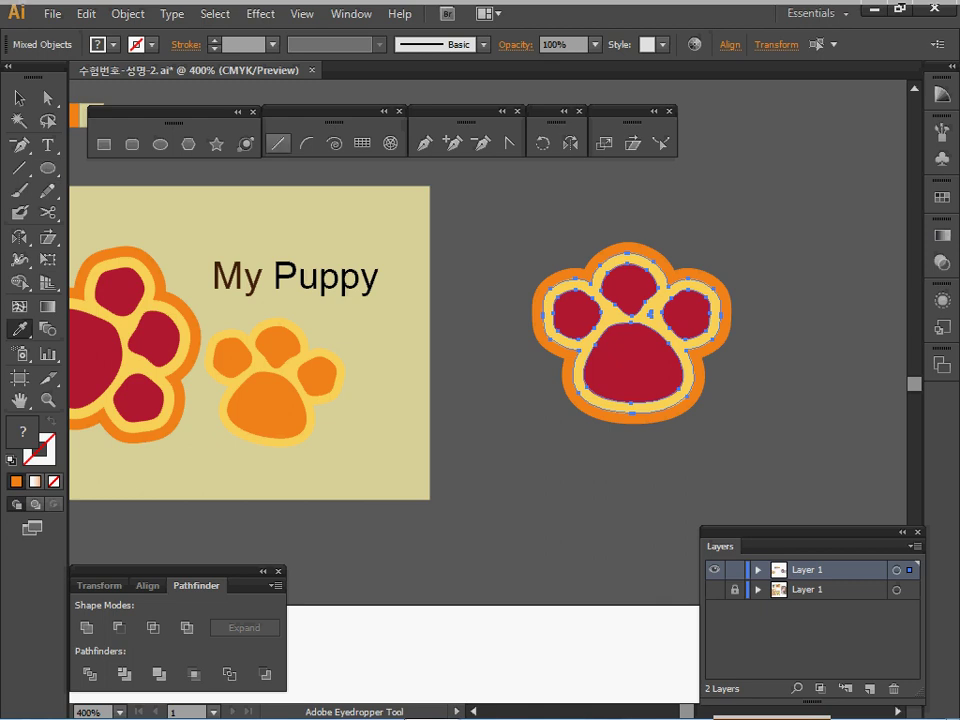
pyautogui.doubleClick(603, 143)
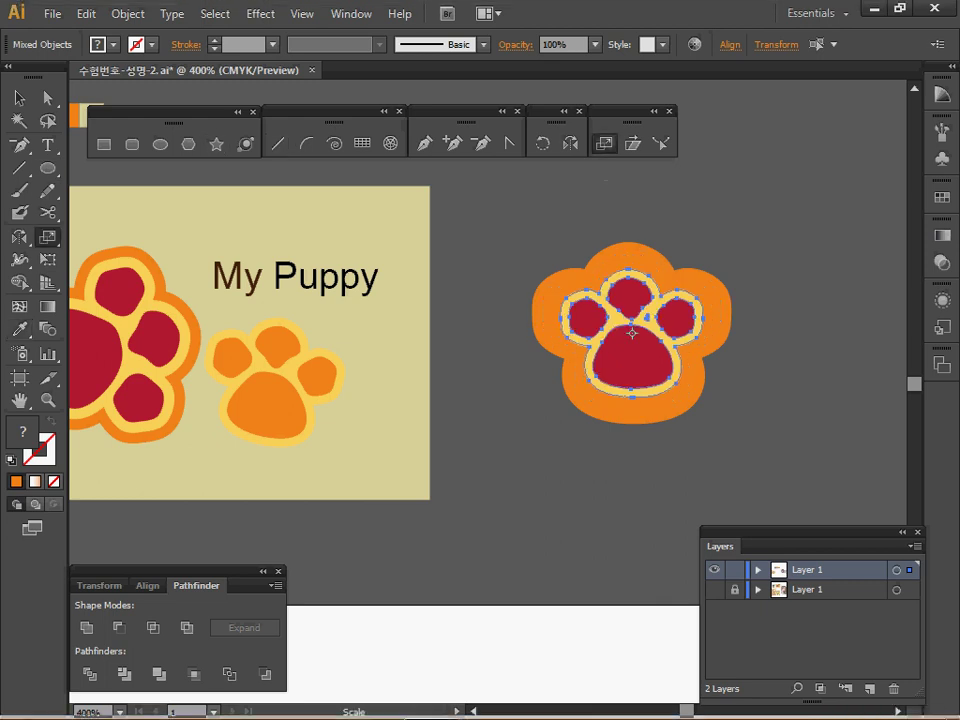
pyautogui.write('80')
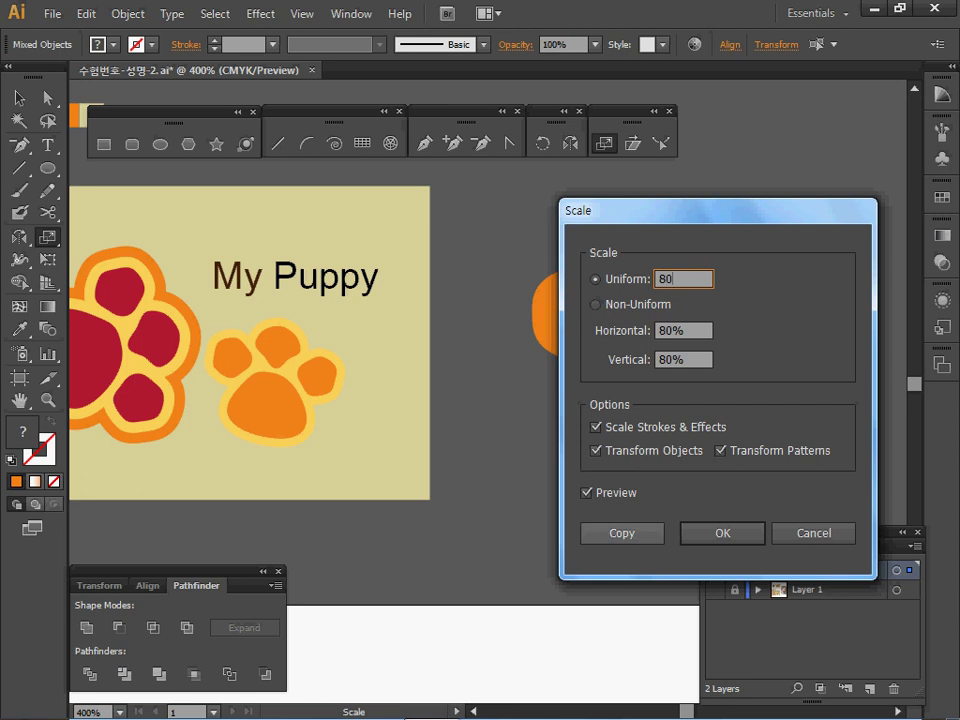
pyautogui.press('Return')
# Place the smaller paw to the lower right of the large paw and tilt it clockwise like the reference
pyautogui.moveTo(843, 332); pyautogui.dragTo(796, 377)
pyautogui.moveTo(870, 309); pyautogui.dragTo(891, 345)
pyautogui.moveTo(829, 466); pyautogui.dragTo(773, 466)
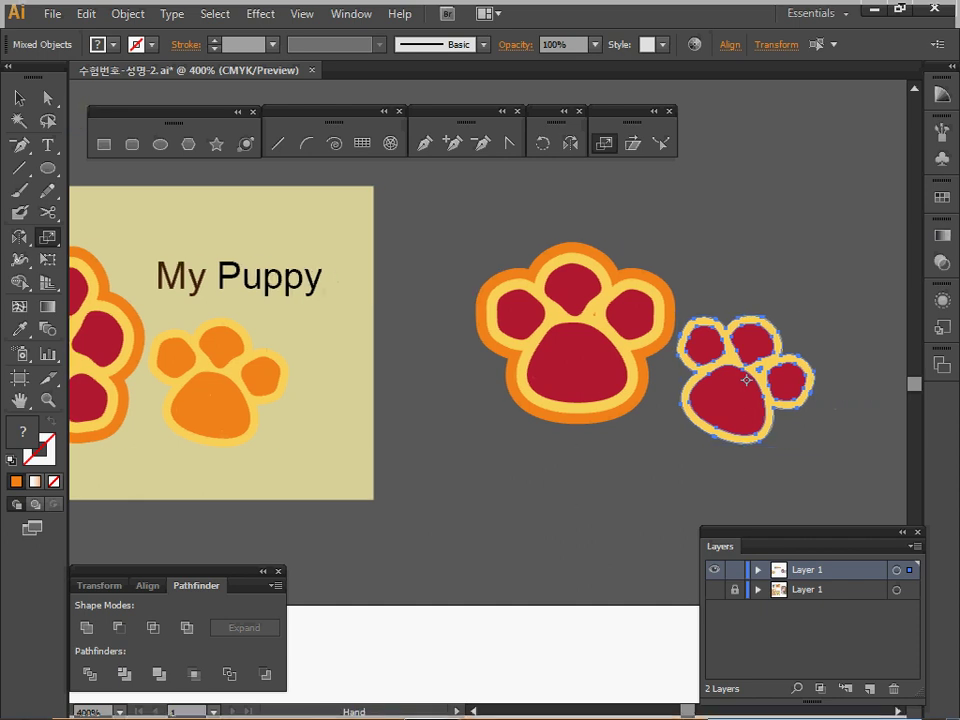
# Fill the smaller paw's pad and toes with the reference's orange and save the document
pyautogui.press('v')
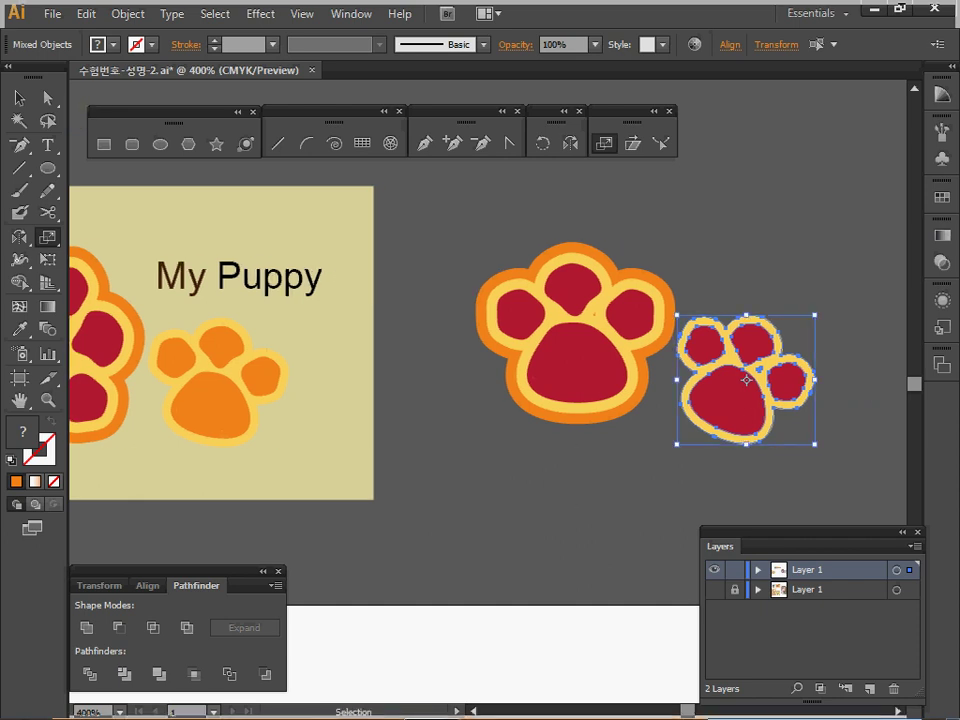
pyautogui.press('ctrl')
pyautogui.keyDown('ctrl'); pyautogui.click(746, 380); pyautogui.keyUp('ctrl')
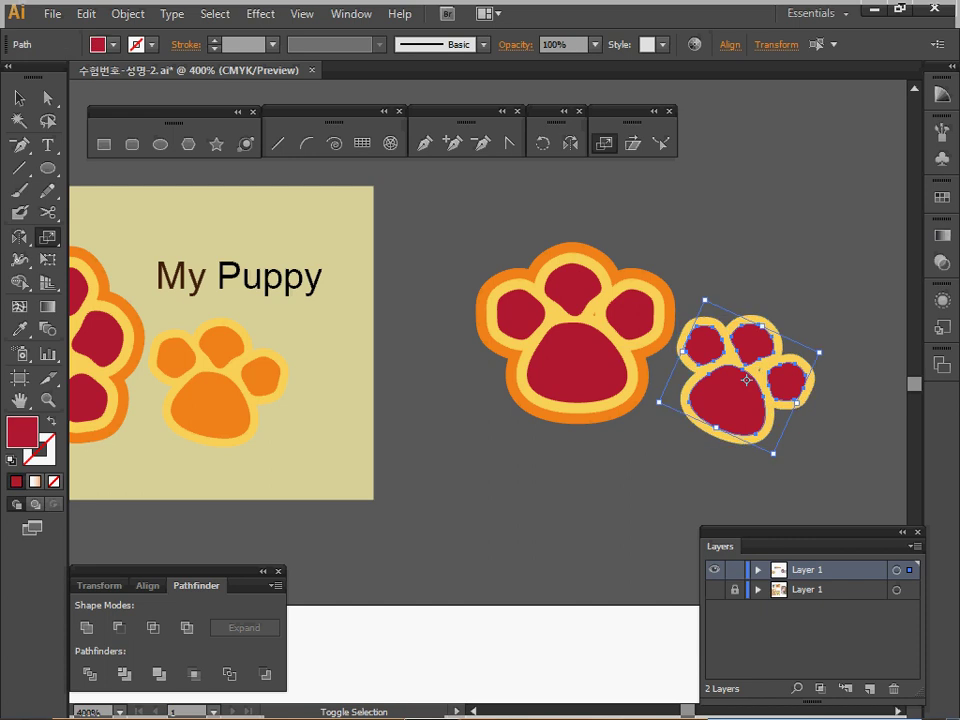
pyautogui.press('s')
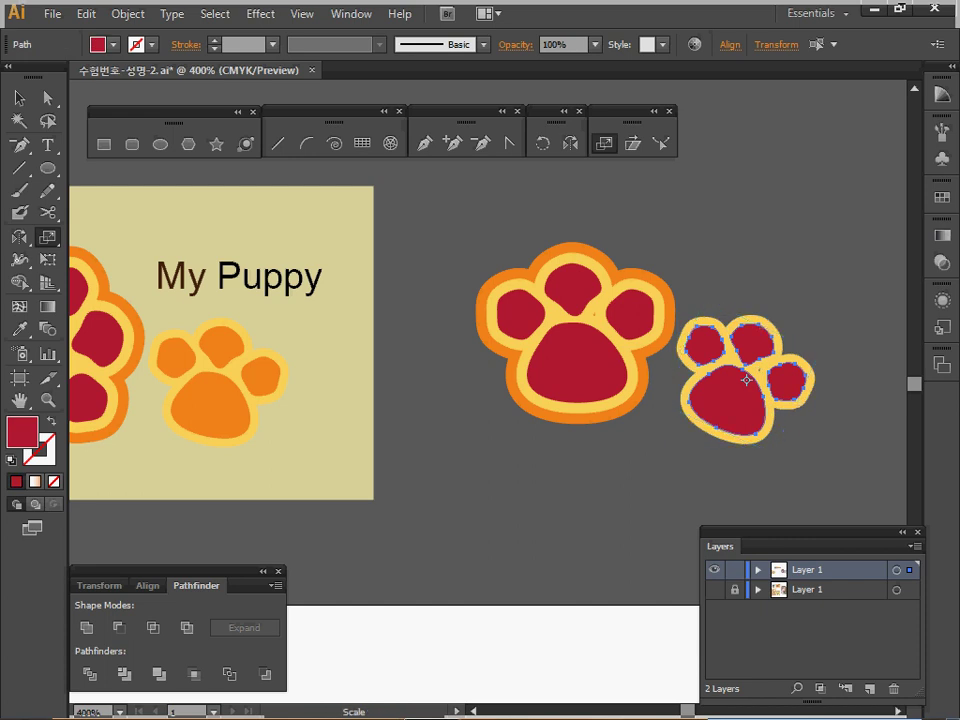
pyautogui.press('i')
pyautogui.click(215, 390)
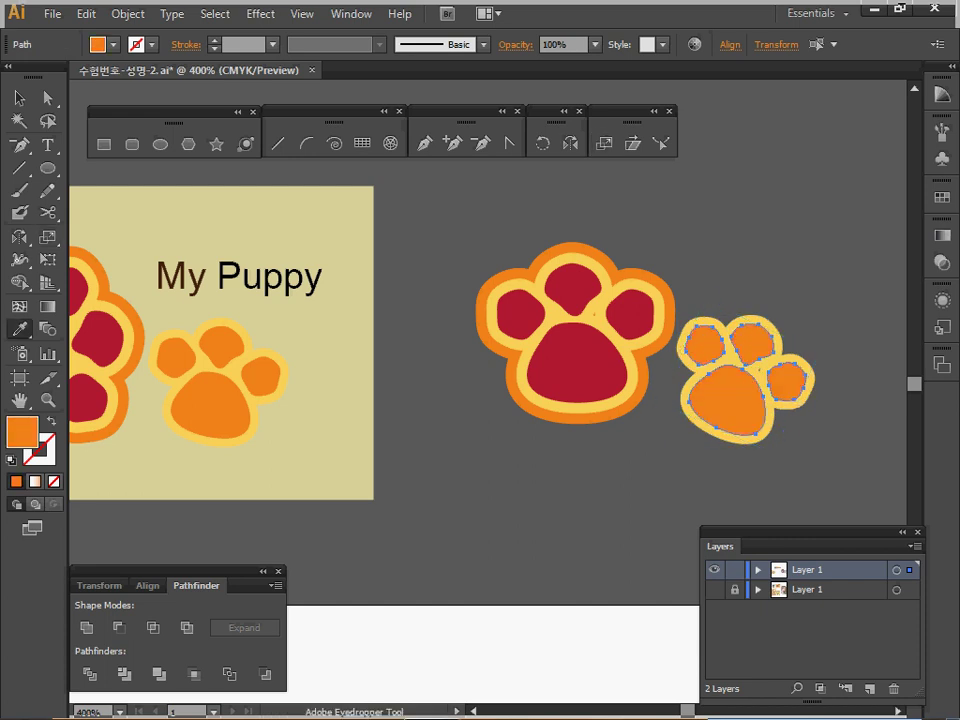
pyautogui.press('v')
pyautogui.hotkey('ctrl', 's')
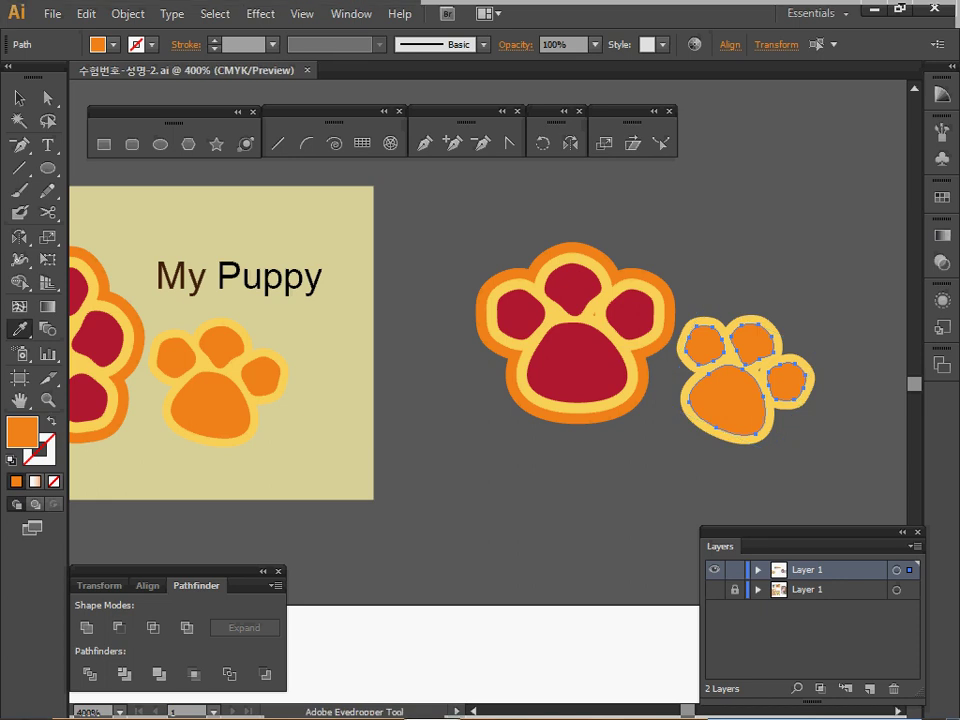
# Rotate the whole large paw by -90° and tilt it to match the sideways reference paw
pyautogui.press('v')
pyautogui.moveTo(430, 210); pyautogui.dragTo(621, 421)
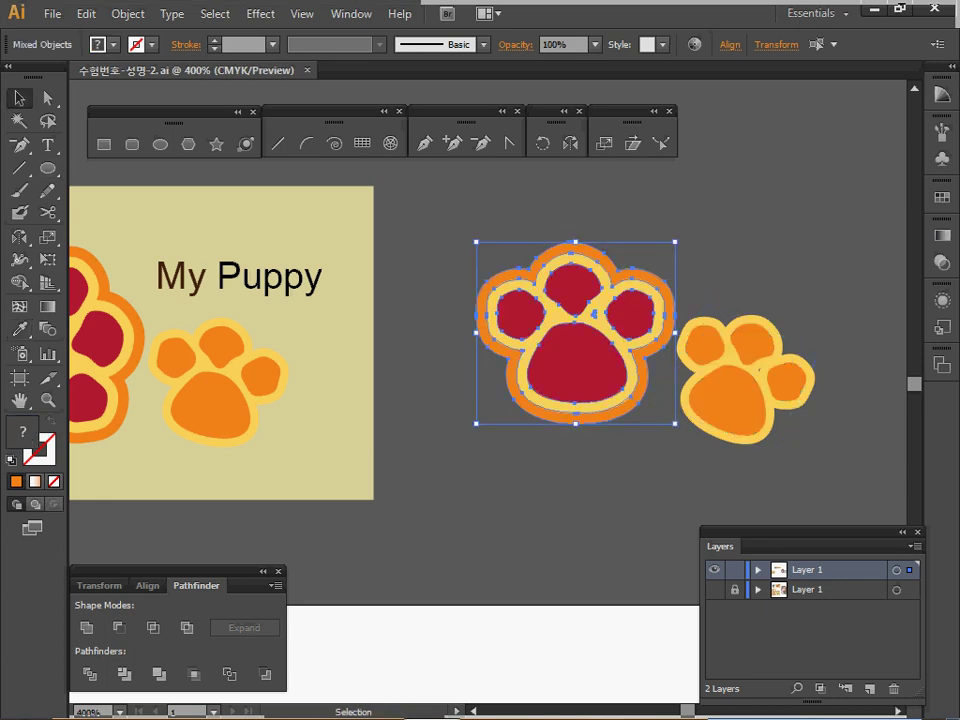
pyautogui.doubleClick(542, 143)
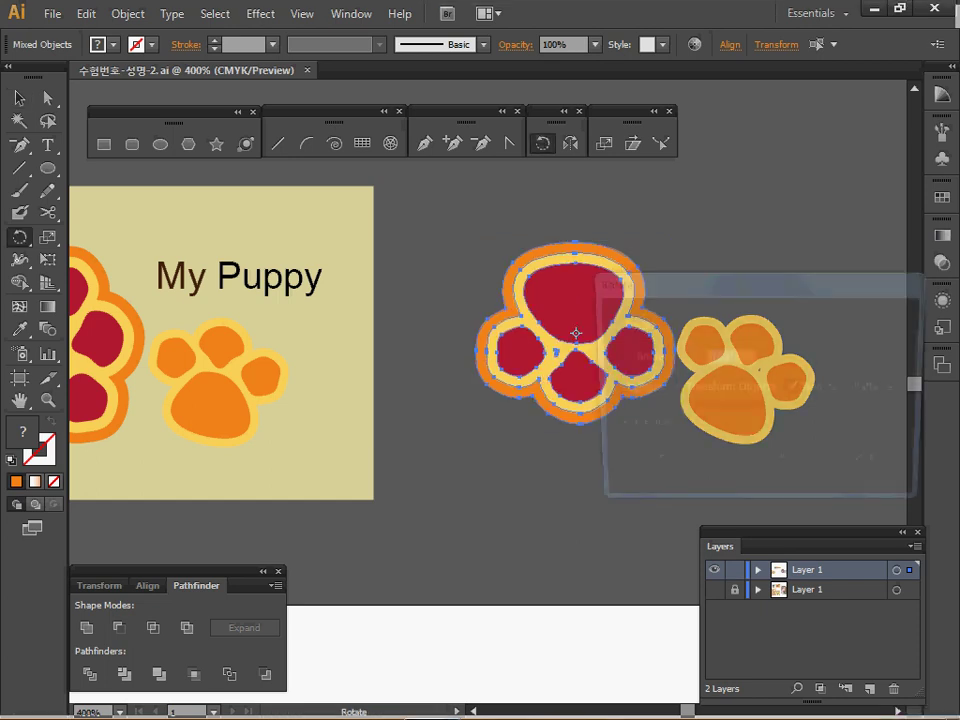
pyautogui.write('-90')
pyautogui.press('Return')
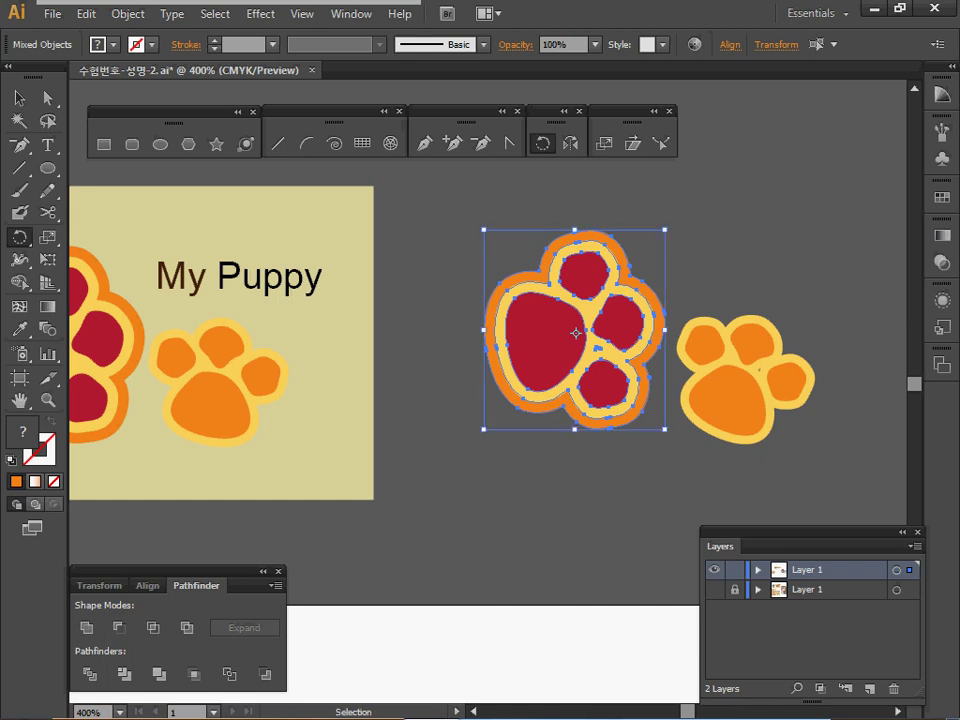
pyautogui.hotkey('ctrl', 'shift', 'a')
# Draw a borderless rectangle matching the reference card's size, filled with the beige of the colour swatch
pyautogui.press('space')
pyautogui.moveTo(410, 260); pyautogui.dragTo(642, 332)
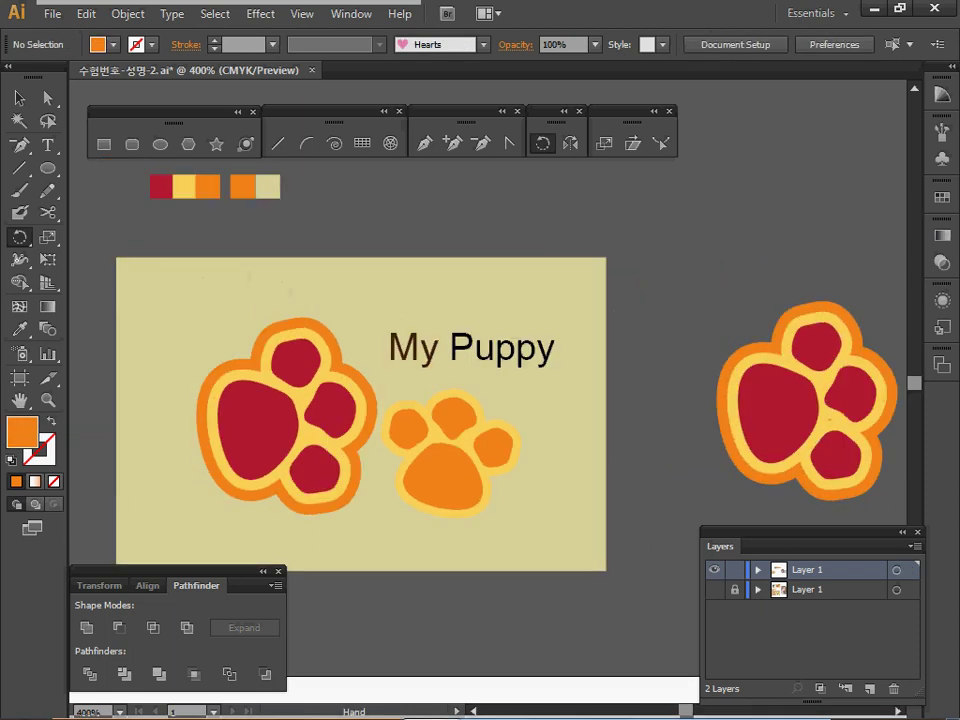
pyautogui.keyDown('ctrl'); pyautogui.click(268, 187); pyautogui.keyUp('ctrl')
pyautogui.hotkey('ctrl', 'shift', 'a')
pyautogui.keyDown('ctrl'); pyautogui.keyDown('alt'); pyautogui.click(584, 374); pyautogui.keyUp('alt'); pyautogui.keyUp('ctrl')
pyautogui.press('space')
pyautogui.moveTo(584, 374); pyautogui.dragTo(535, 319)
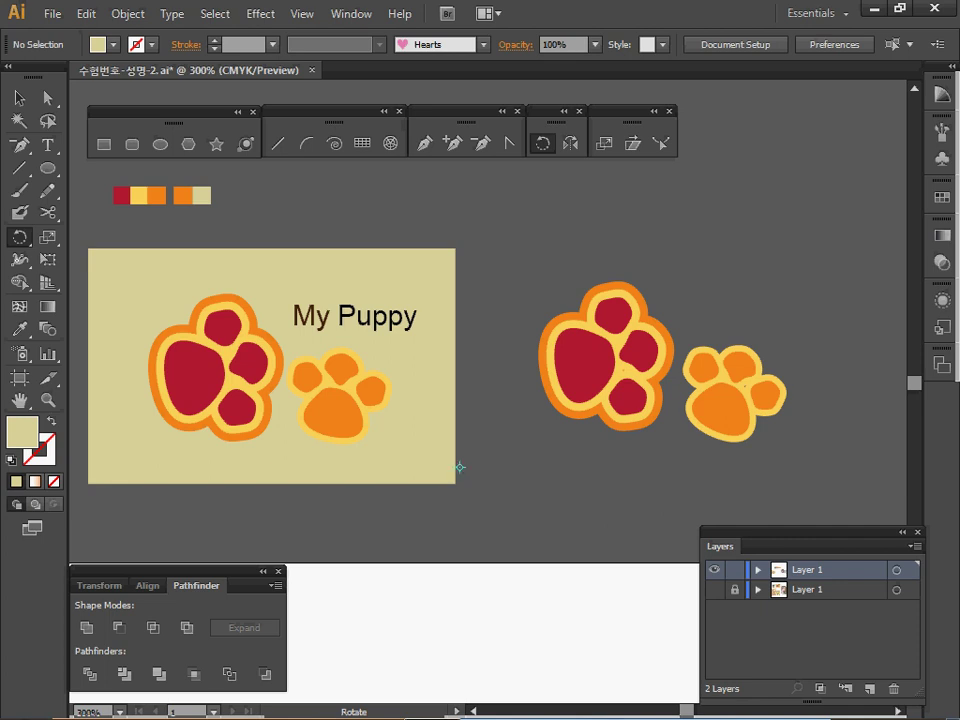
pyautogui.press('m')
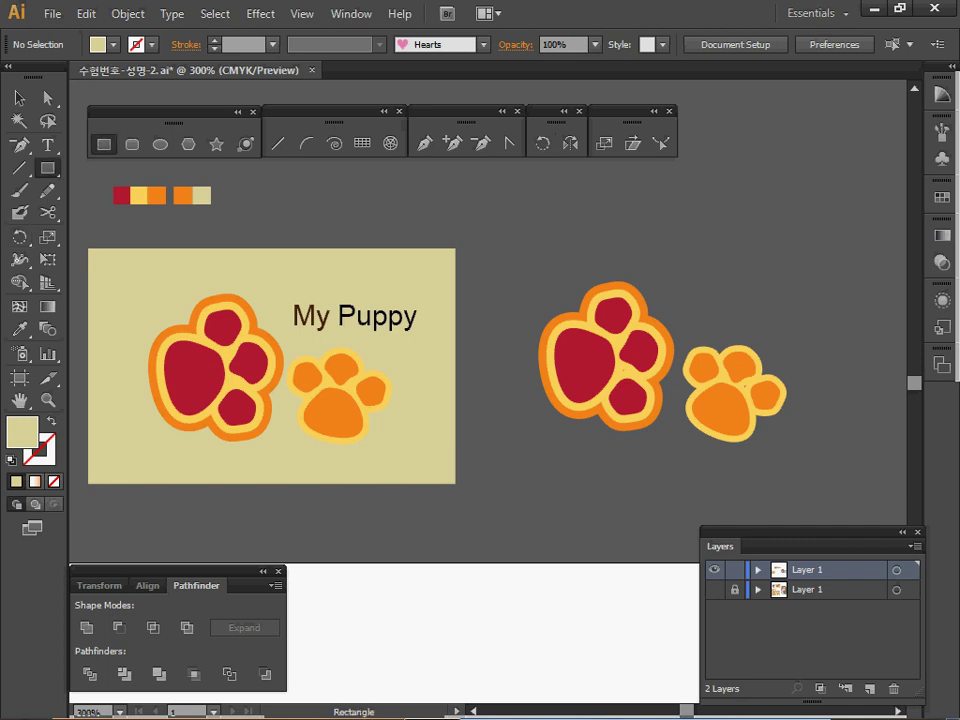
pyautogui.moveTo(456, 477); pyautogui.dragTo(89, 250)
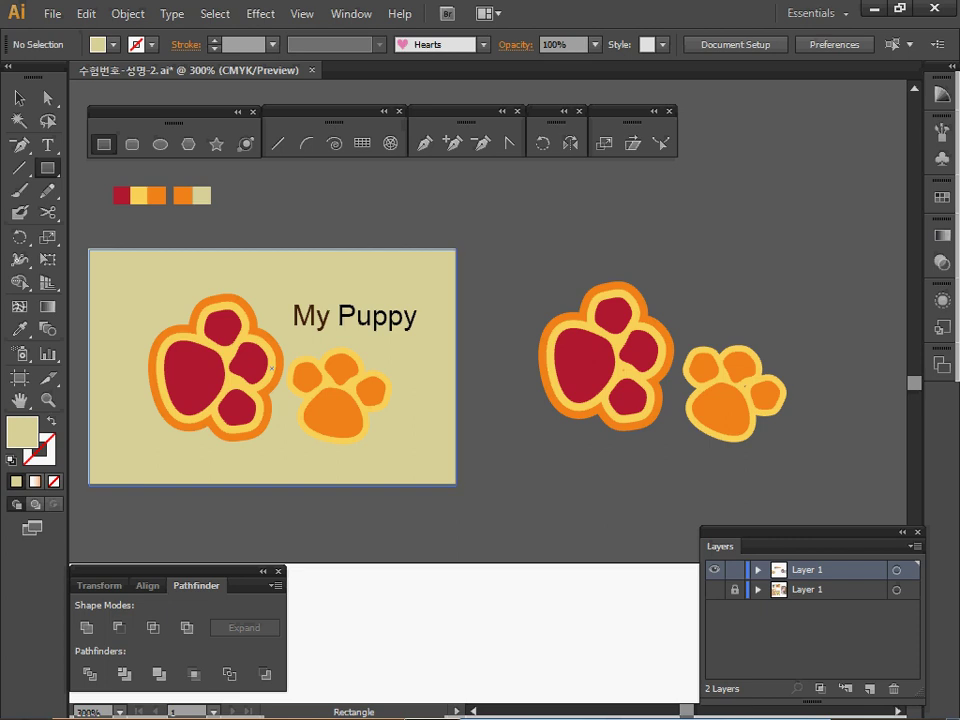
pyautogui.moveTo(455, 486); pyautogui.dragTo(454, 484)
# Move the beige rectangle over the two new paws and send it to the back as their card background
pyautogui.moveTo(400, 430)
pyautogui.mouseDown()
pyautogui.moveTo(672, 441)
pyautogui.moveTo(770, 430)
pyautogui.mouseUp()
pyautogui.moveTo(640, 367); pyautogui.dragTo(671, 365)
pyautogui.rightClick(623, 331)
pyautogui.moveTo(680, 598)
pyautogui.click(437, 660)
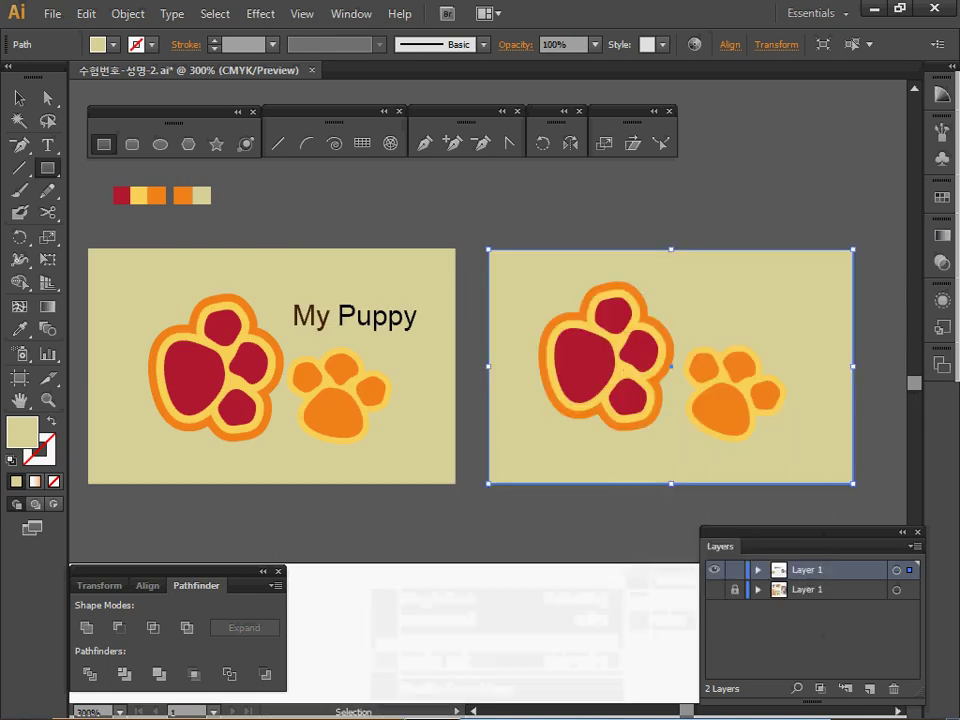
pyautogui.hotkey('ctrl', 'shift', 'a')
pyautogui.press('m')
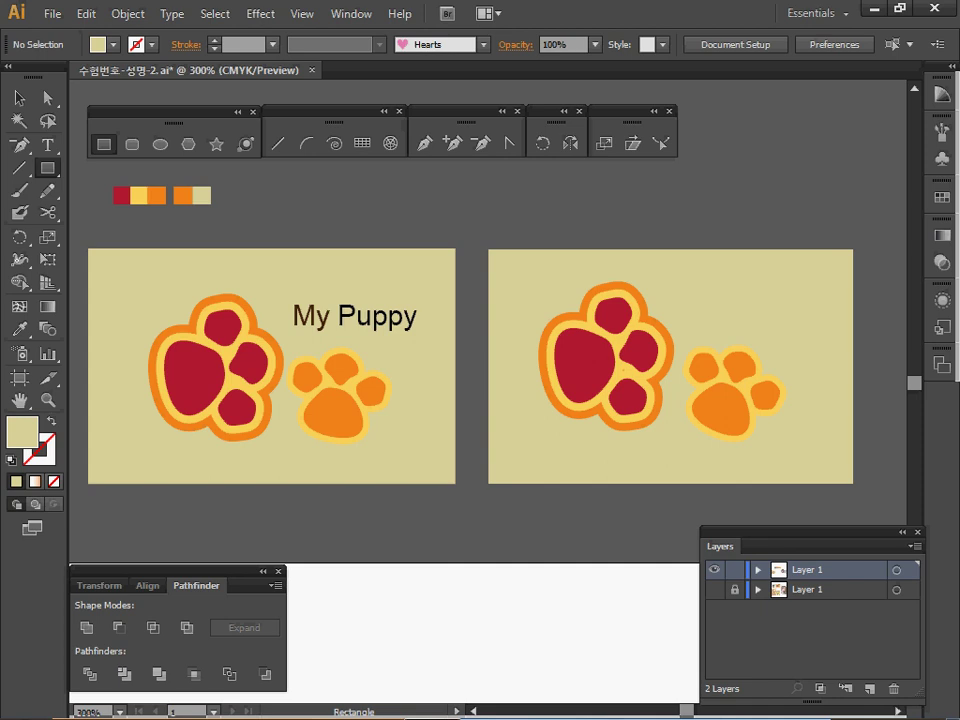
pyautogui.press('v')
pyautogui.hotkey('ctrl', 'z')
pyautogui.hotkey('ctrl', 'z')
pyautogui.hotkey('ctrl', 'z')
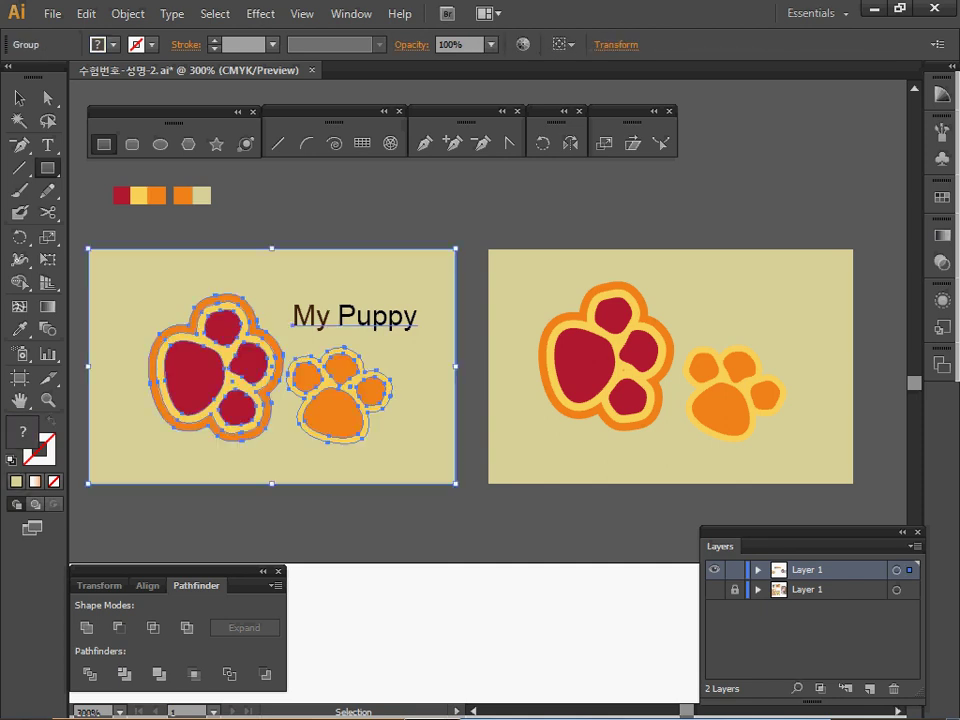
pyautogui.press('m')
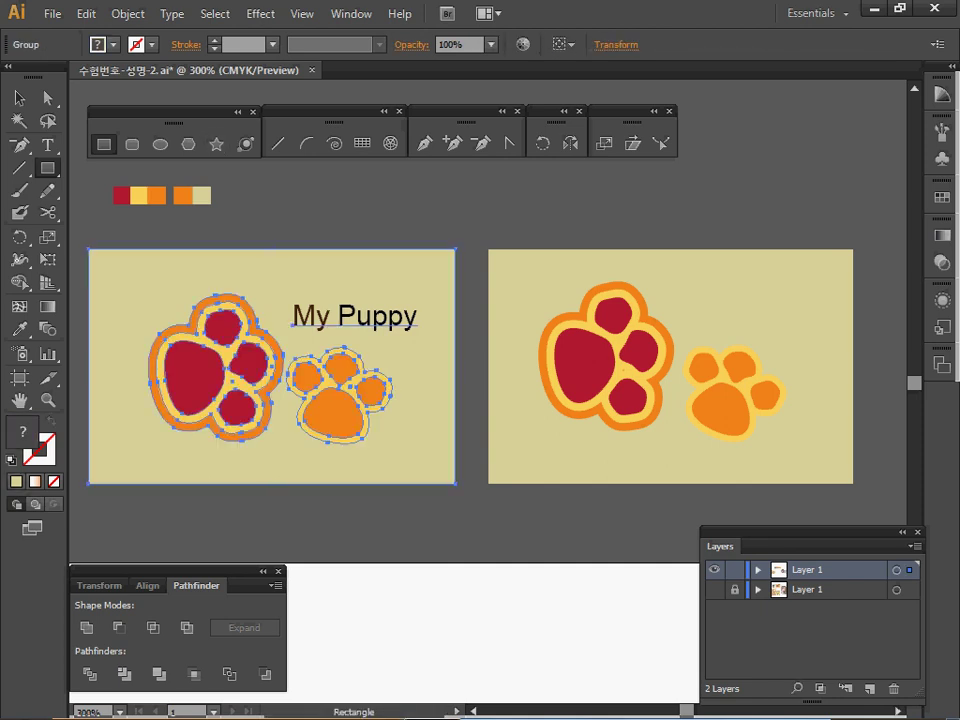
# Copy only the "My Puppy" text from the reference card onto the new card, above the small paw
pyautogui.press('a')
pyautogui.click(472, 225)
pyautogui.click(354, 322)
pyautogui.moveTo(355, 316); pyautogui.dragTo(754, 317)
pyautogui.moveTo(688, 322); pyautogui.dragTo(688, 322)
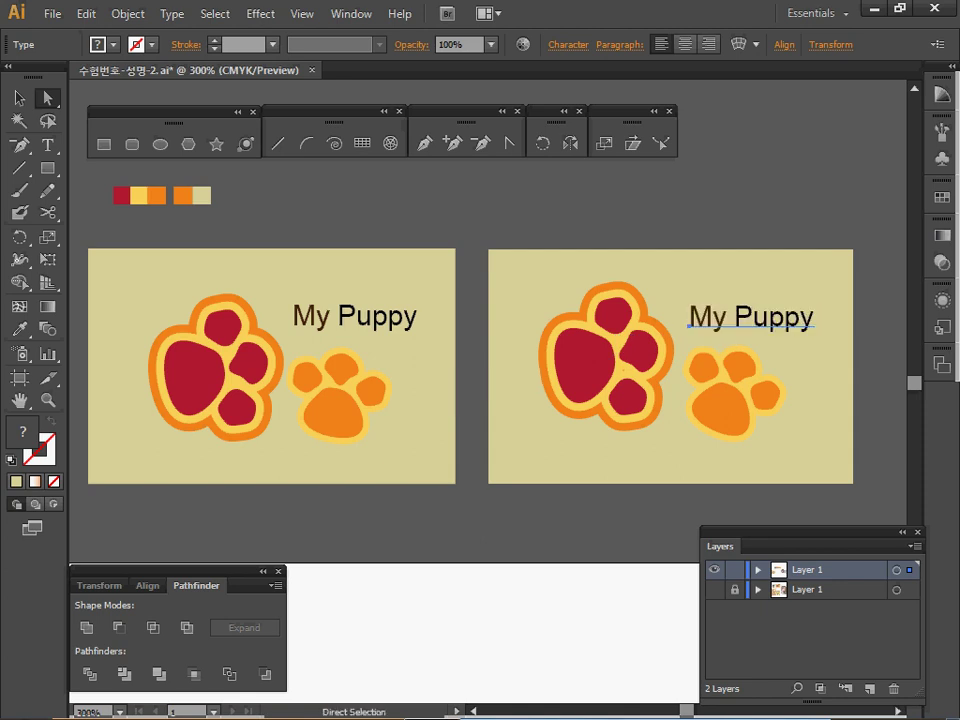
pyautogui.hotkey('ctrl', 'shift', 'a')
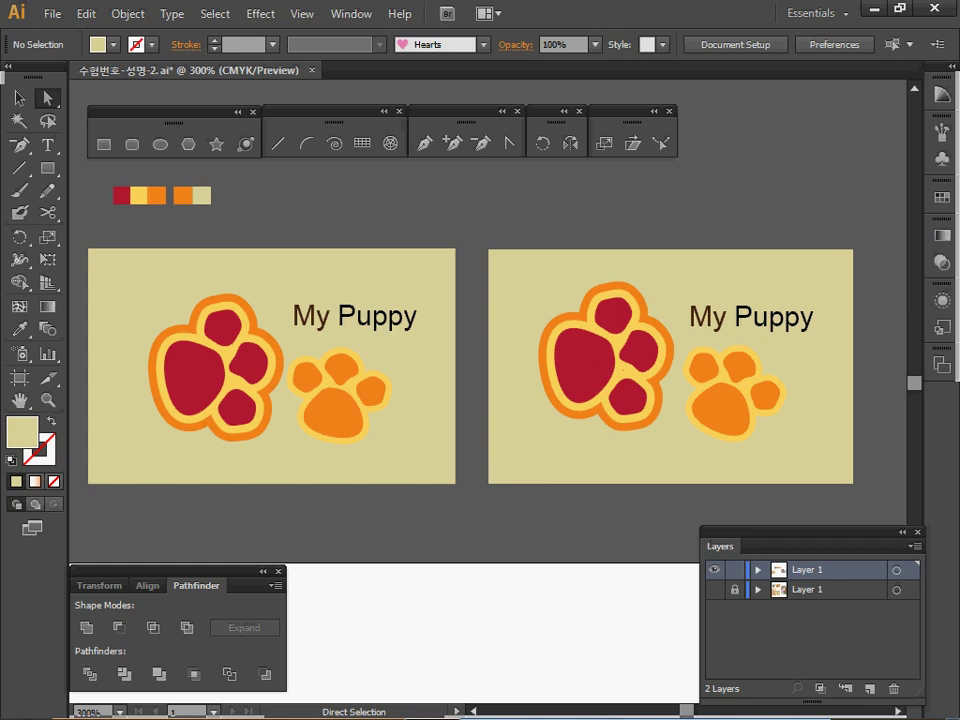
# Create a pattern from the entire new My Puppy card, including its background, both paws and text
pyautogui.press('v')
pyautogui.moveTo(494, 219); pyautogui.dragTo(792, 451)
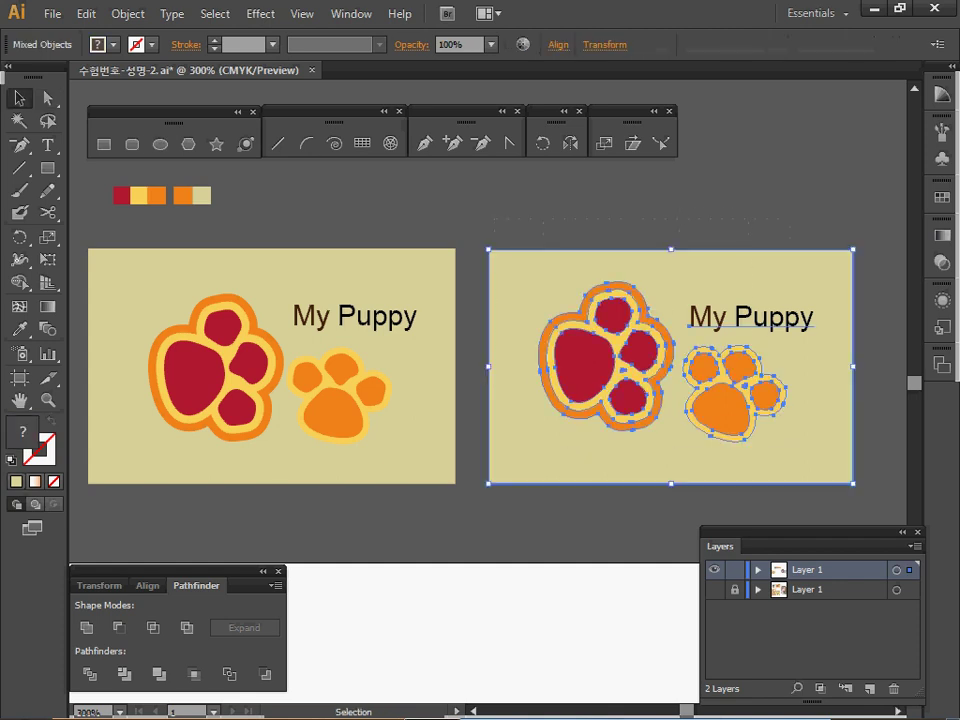
pyautogui.click(942, 197)
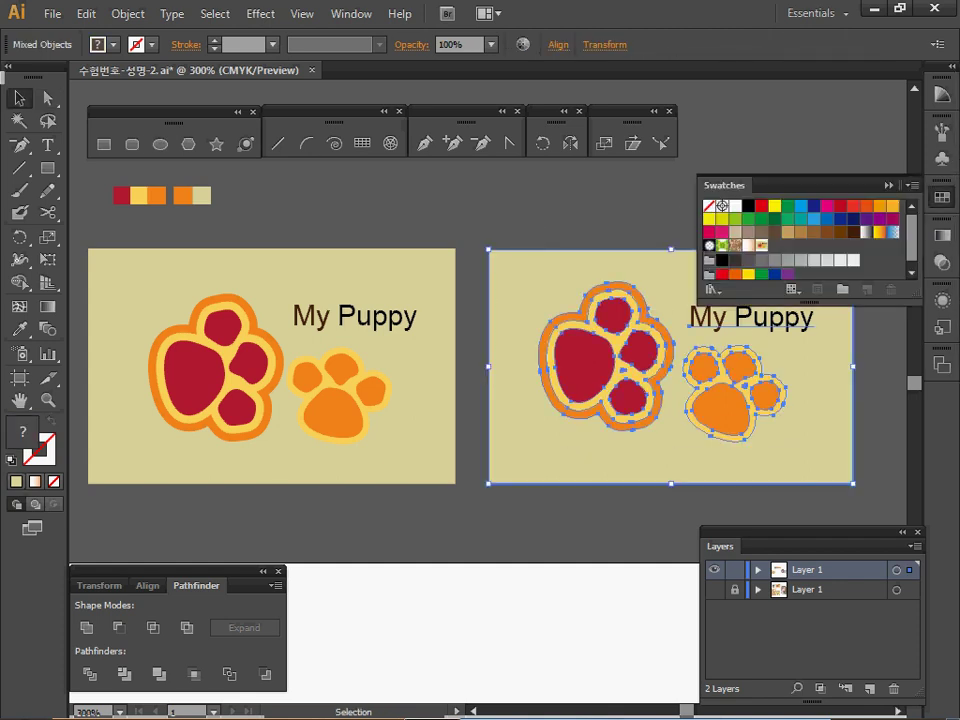
pyautogui.click(942, 197)
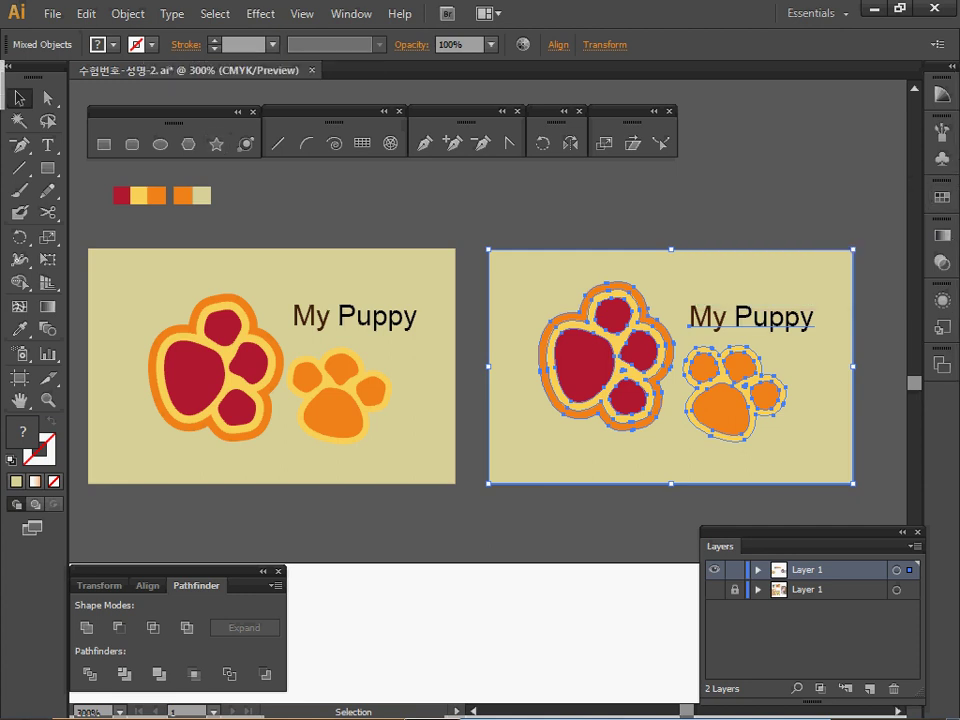
pyautogui.click(127, 14)
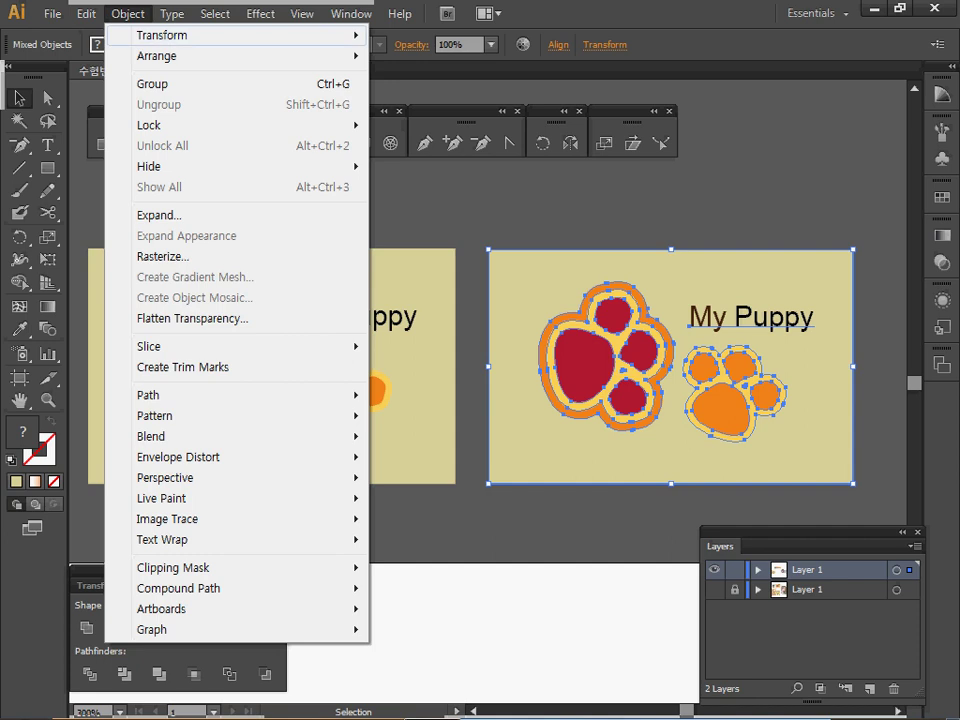
pyautogui.moveTo(160, 415)
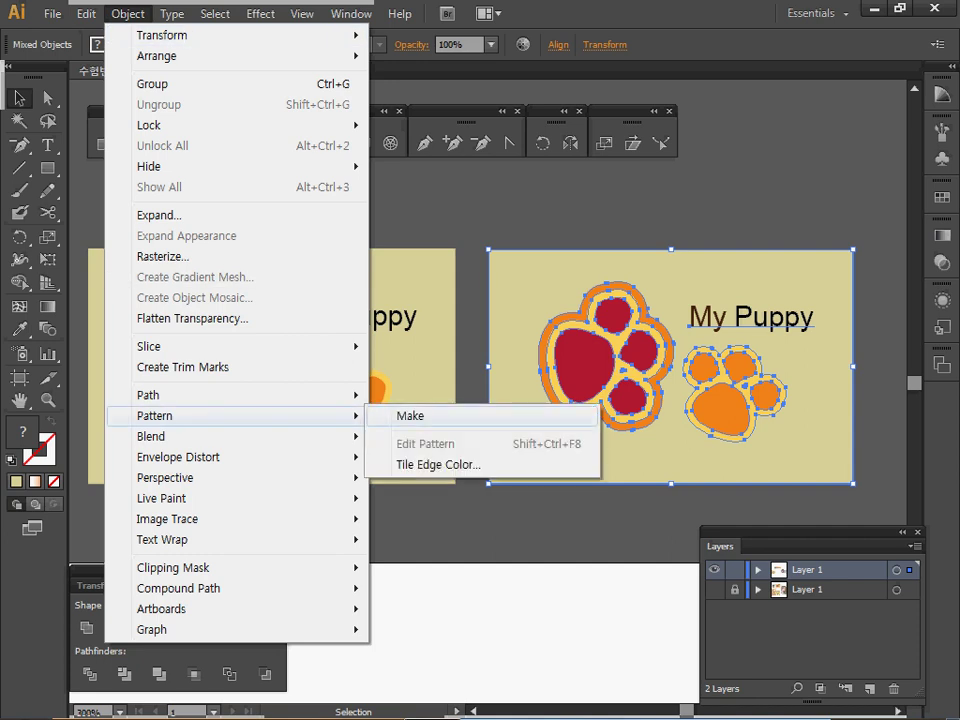
pyautogui.click(411, 416)
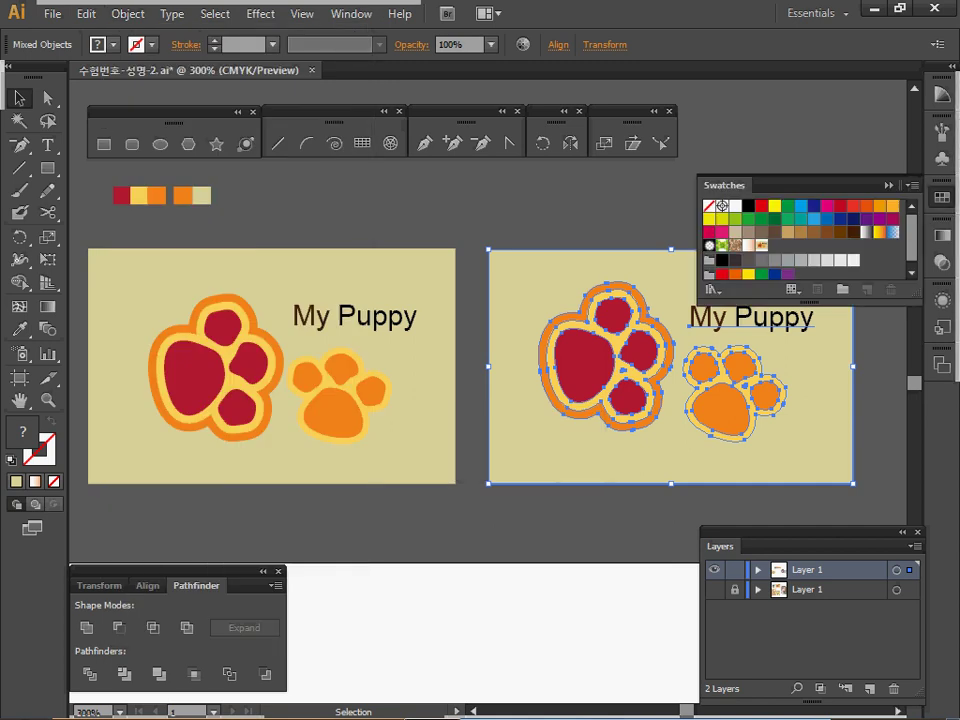
pyautogui.click(128, 14)
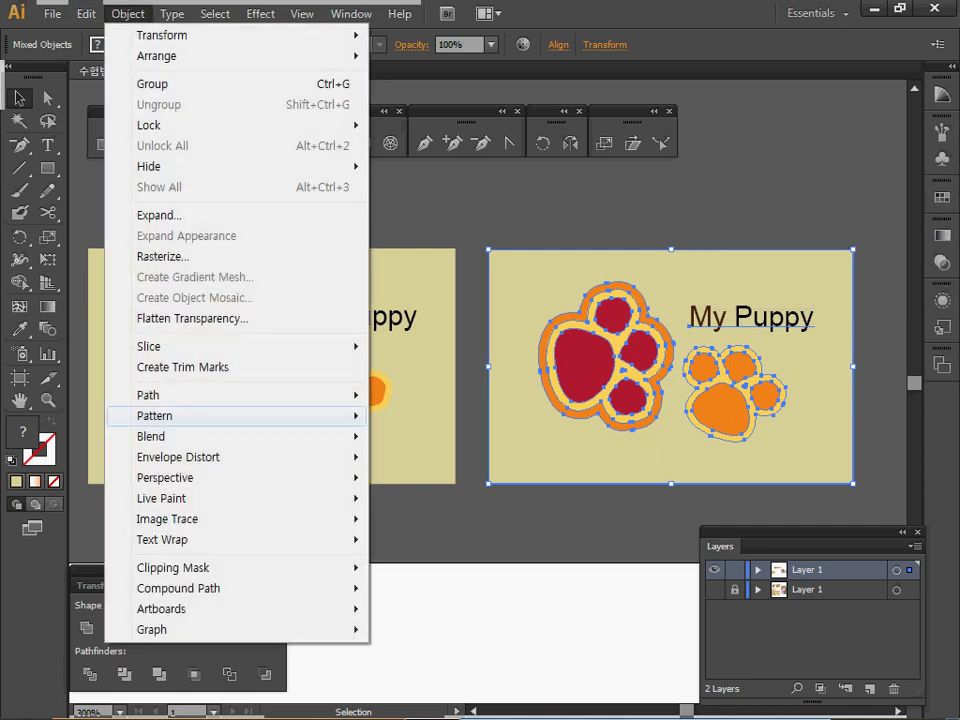
pyautogui.moveTo(155, 415)
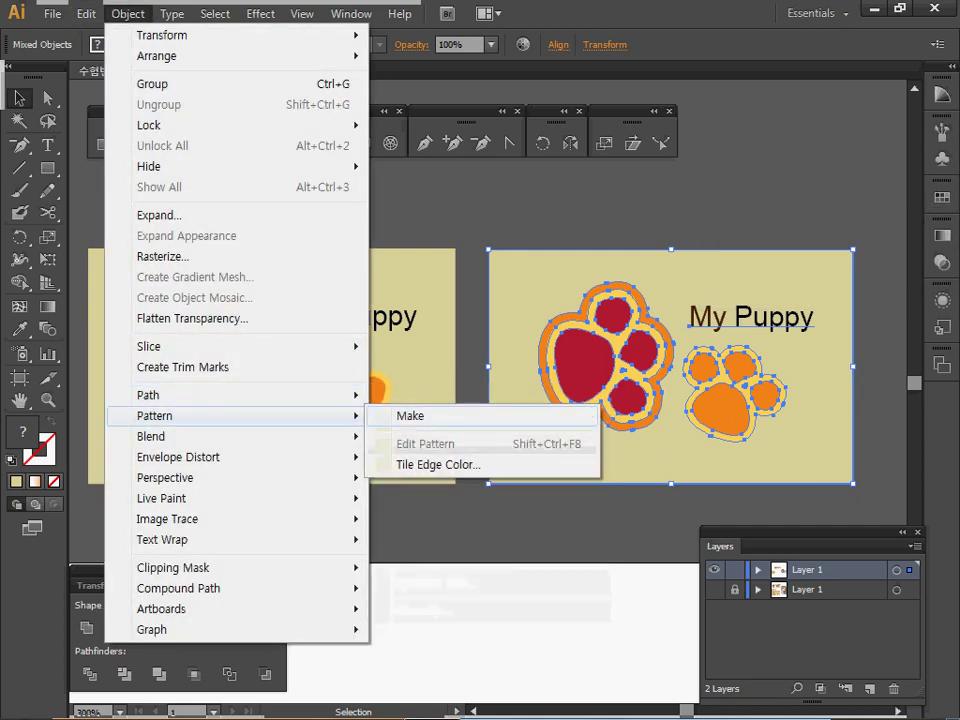
pyautogui.click(410, 416)
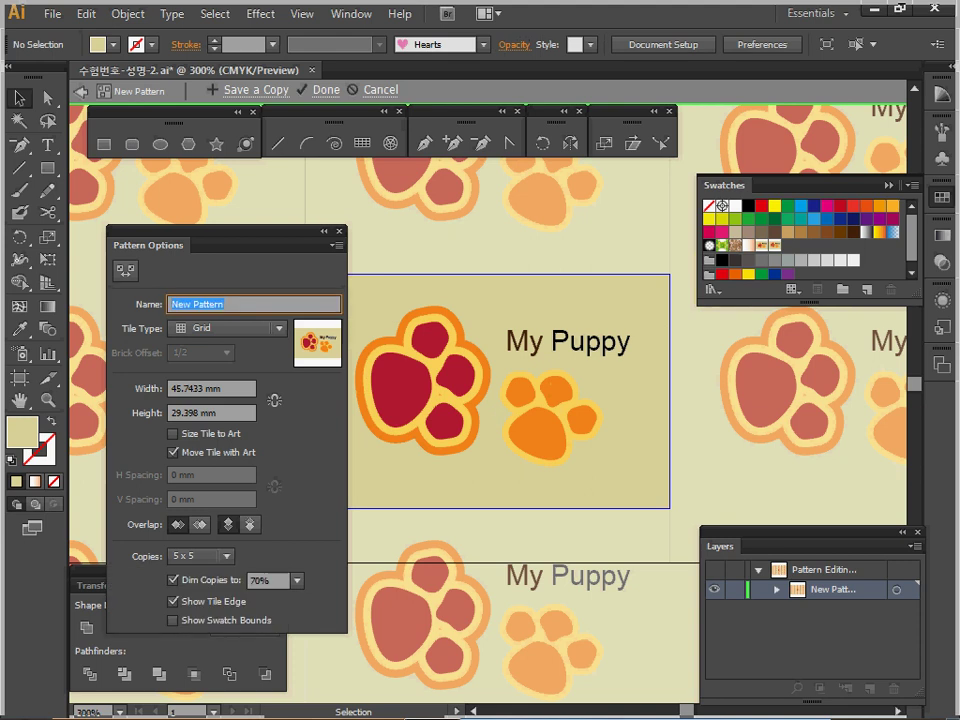
# Name the new pattern 발바닥, keep the Grid tile type, and finish pattern editing
pyautogui.write('발바')
pyautogui.write('지')
pyautogui.write('바닥')
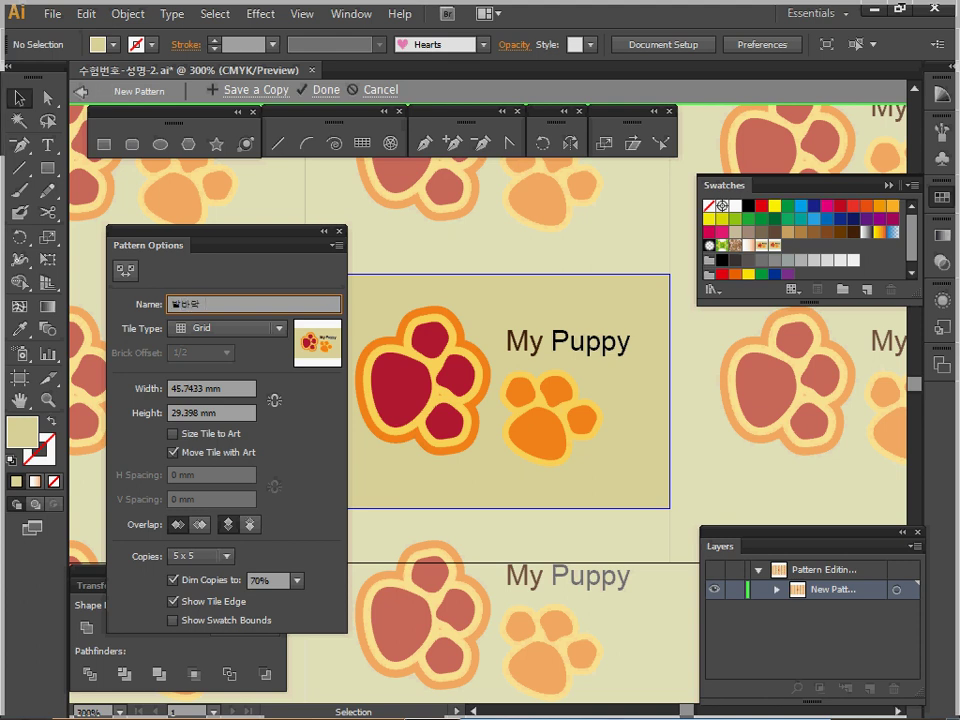
pyautogui.press('Return')
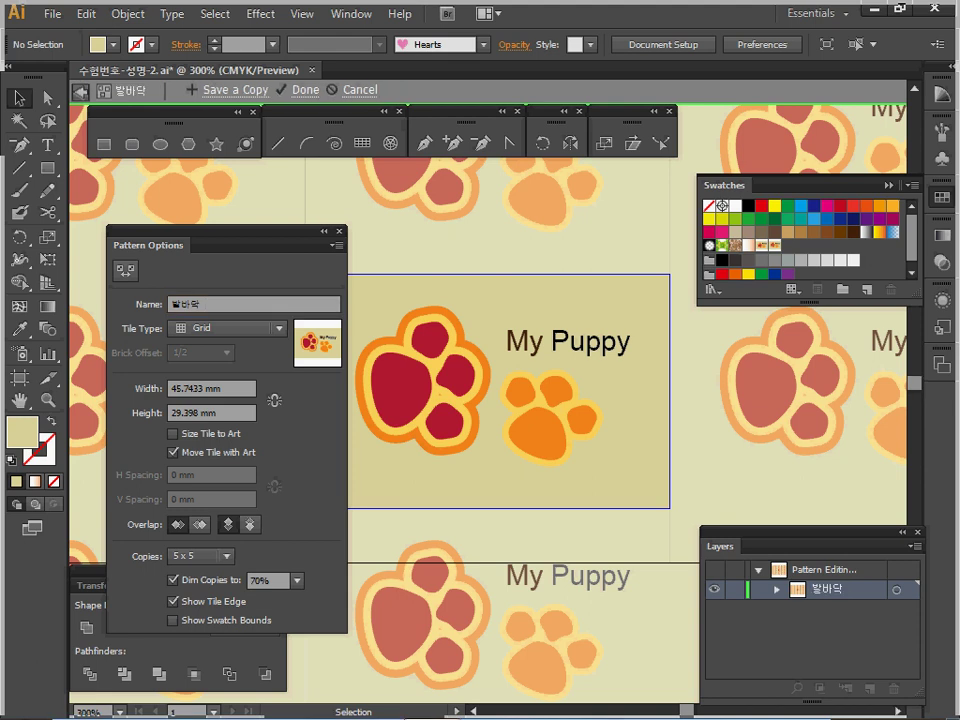
pyautogui.press('Escape')
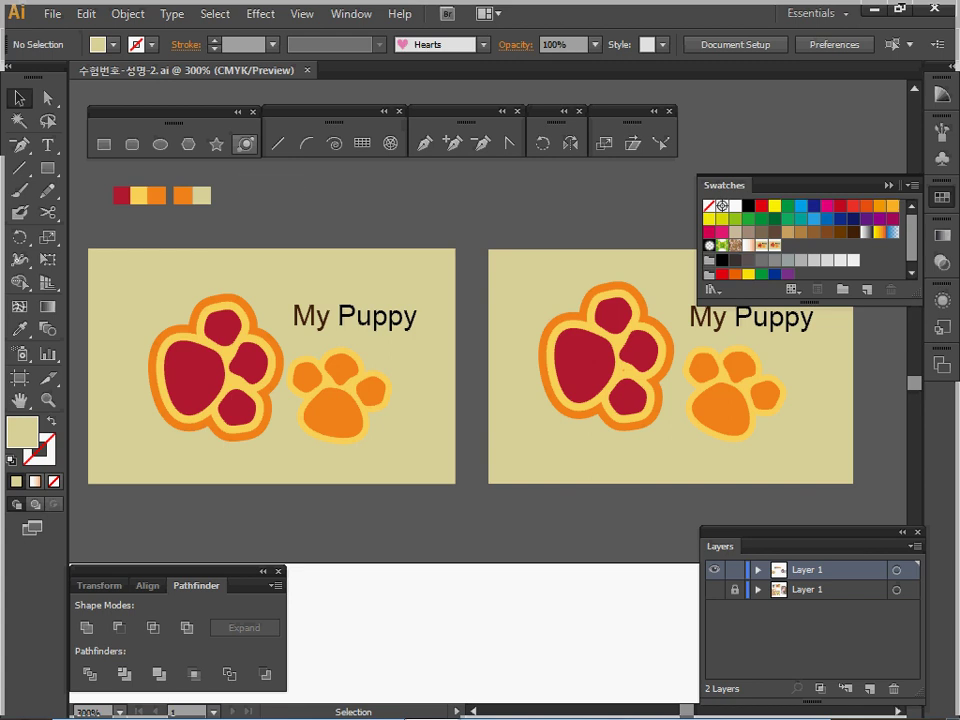
# Draw a 42 × 62 mm beige rectangle and place it beside the reference paw-patterned bag
pyautogui.moveTo(310, 600); pyautogui.dragTo(547, 317)
pyautogui.keyDown('ctrl'); pyautogui.keyDown('alt'); pyautogui.click(409, 511); pyautogui.keyUp('alt'); pyautogui.keyUp('ctrl')
pyautogui.keyDown('ctrl'); pyautogui.keyDown('alt'); pyautogui.click(409, 511); pyautogui.keyUp('alt'); pyautogui.keyUp('ctrl')
pyautogui.keyDown('ctrl'); pyautogui.keyDown('alt'); pyautogui.click(461, 520); pyautogui.keyUp('alt'); pyautogui.keyUp('ctrl')
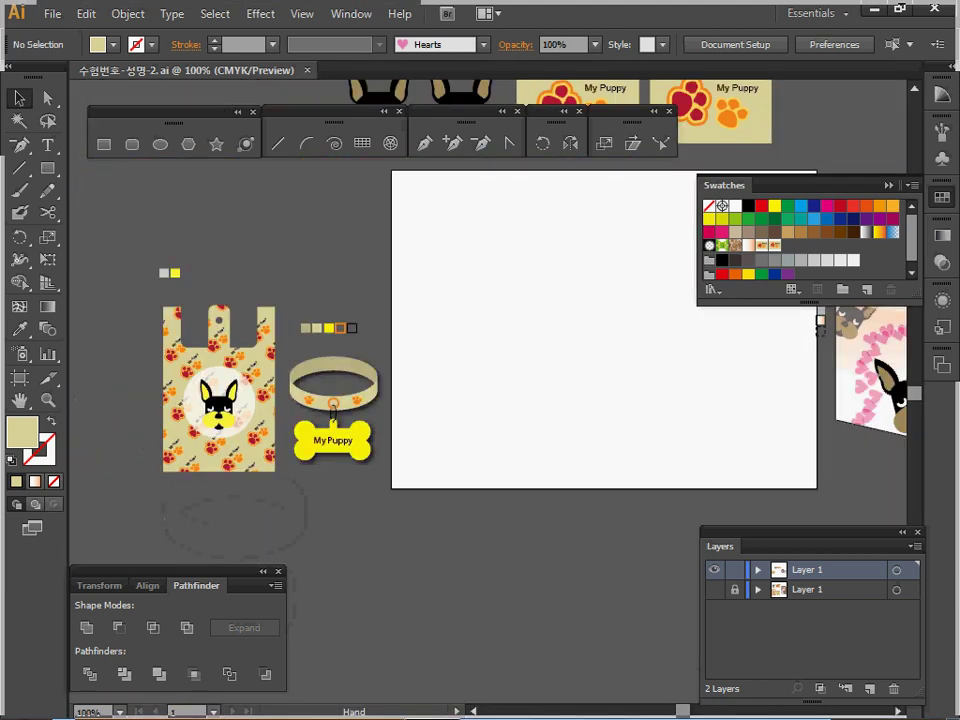
pyautogui.moveTo(284, 416); pyautogui.dragTo(413, 431)
pyautogui.keyDown('ctrl'); pyautogui.click(413, 431); pyautogui.keyUp('ctrl')
pyautogui.keyDown('ctrl'); pyautogui.click(466, 414); pyautogui.keyUp('ctrl')
pyautogui.moveTo(466, 414); pyautogui.dragTo(611, 514)
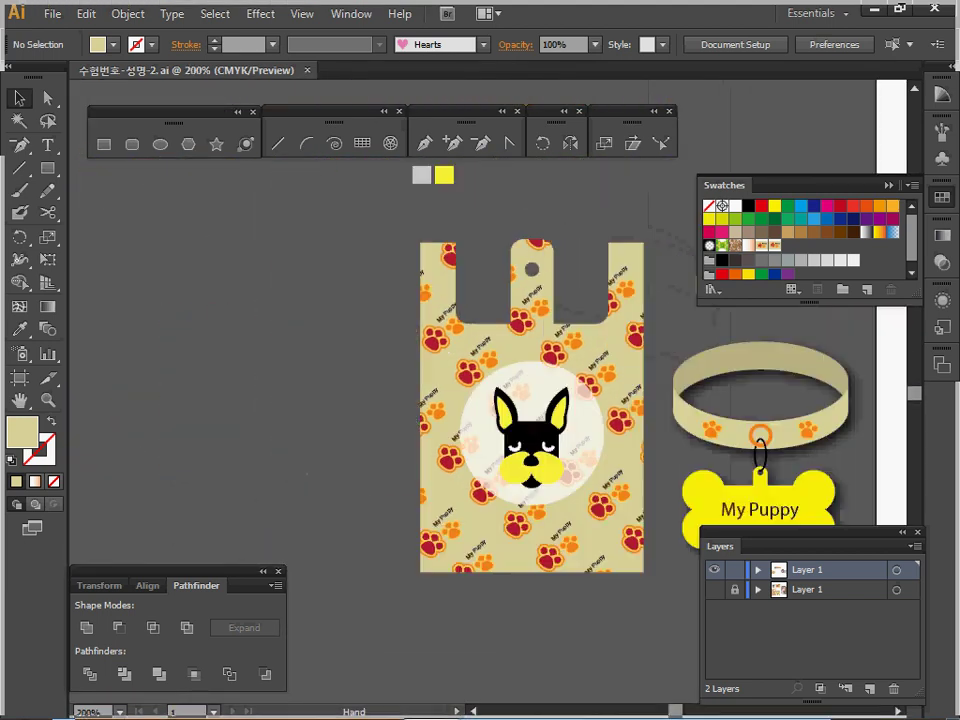
pyautogui.click(942, 197)
pyautogui.moveTo(611, 380); pyautogui.dragTo(624, 410)
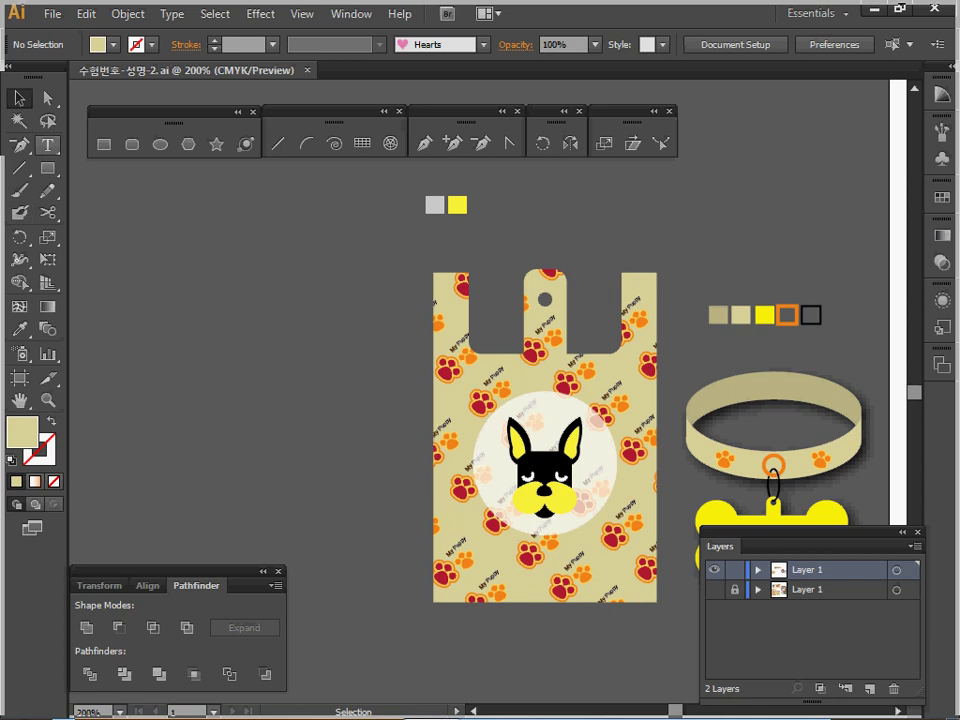
pyautogui.click(103, 144)
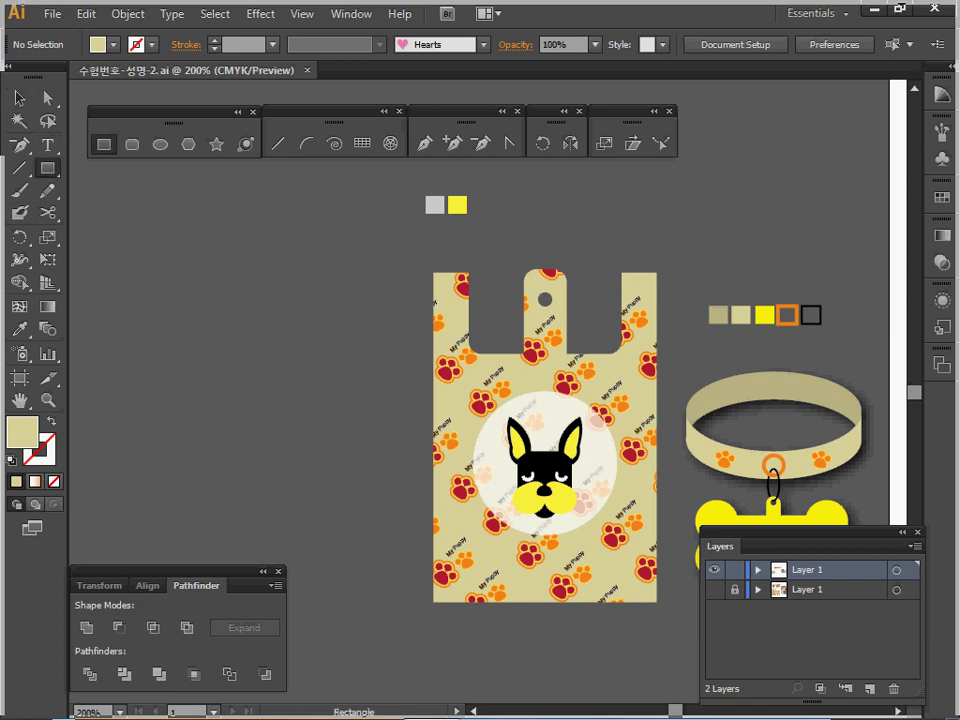
pyautogui.write('42')
pyautogui.press('Tab')
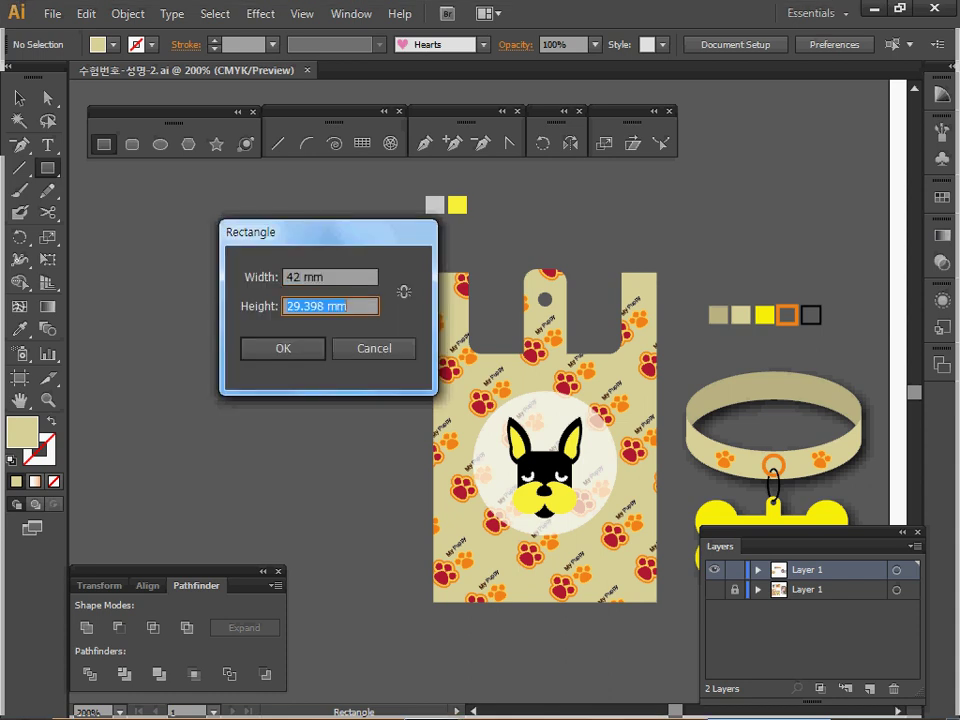
pyautogui.write('62')
pyautogui.press('Return')
pyautogui.moveTo(280, 460); pyautogui.dragTo(288, 390)
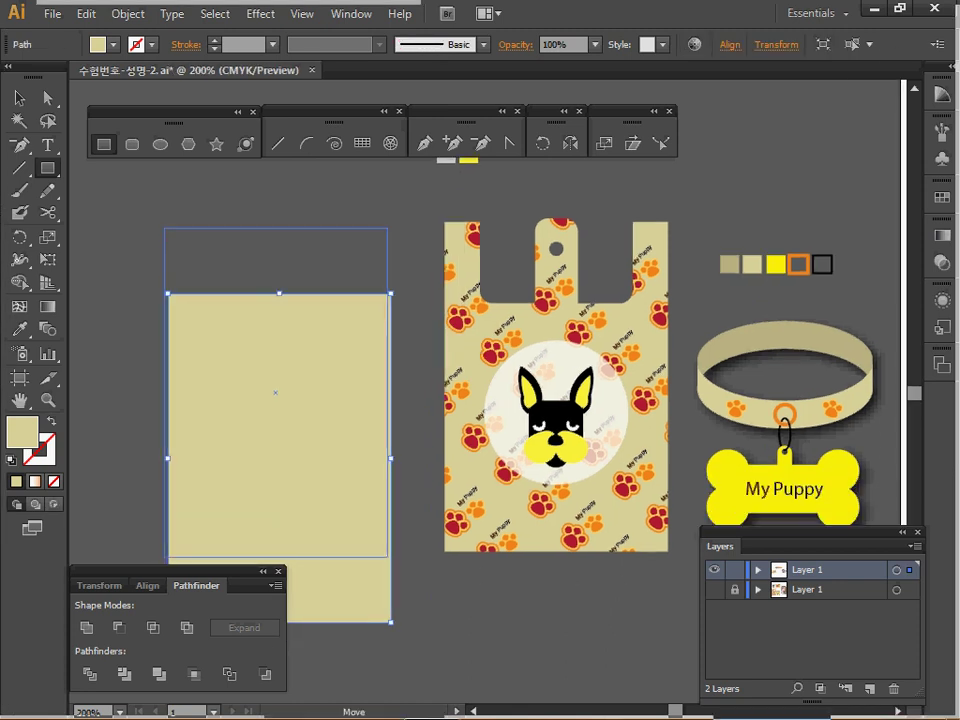
pyautogui.press('ctrl')
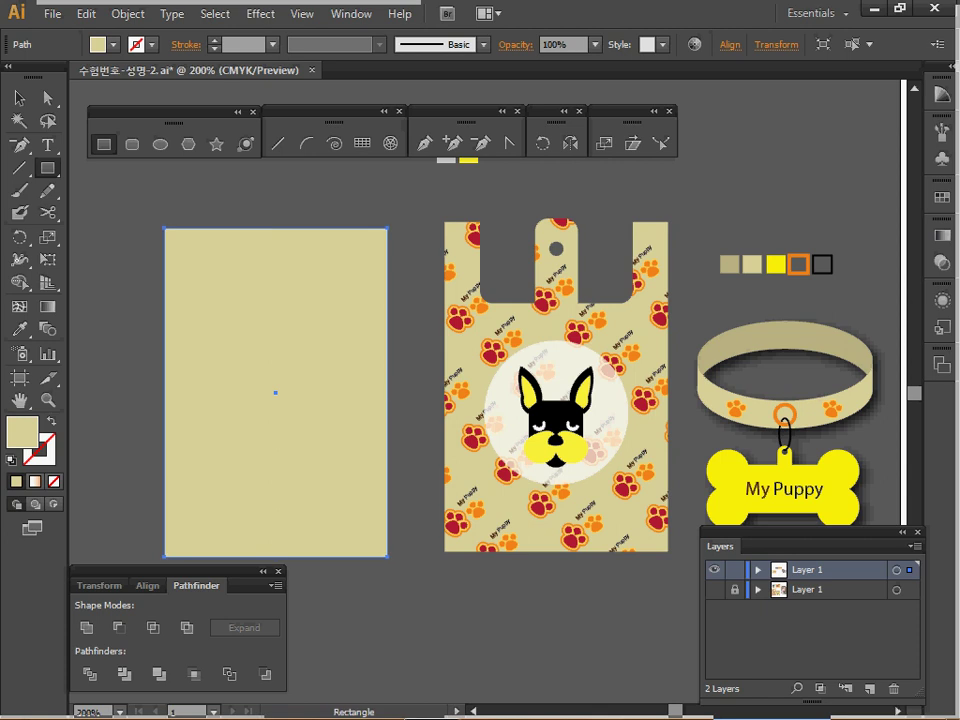
# Draw a wide rounded rectangle overlapping the upper edge of the beige rectangle, sized like the reference bag's handle opening
pyautogui.click(132, 144)
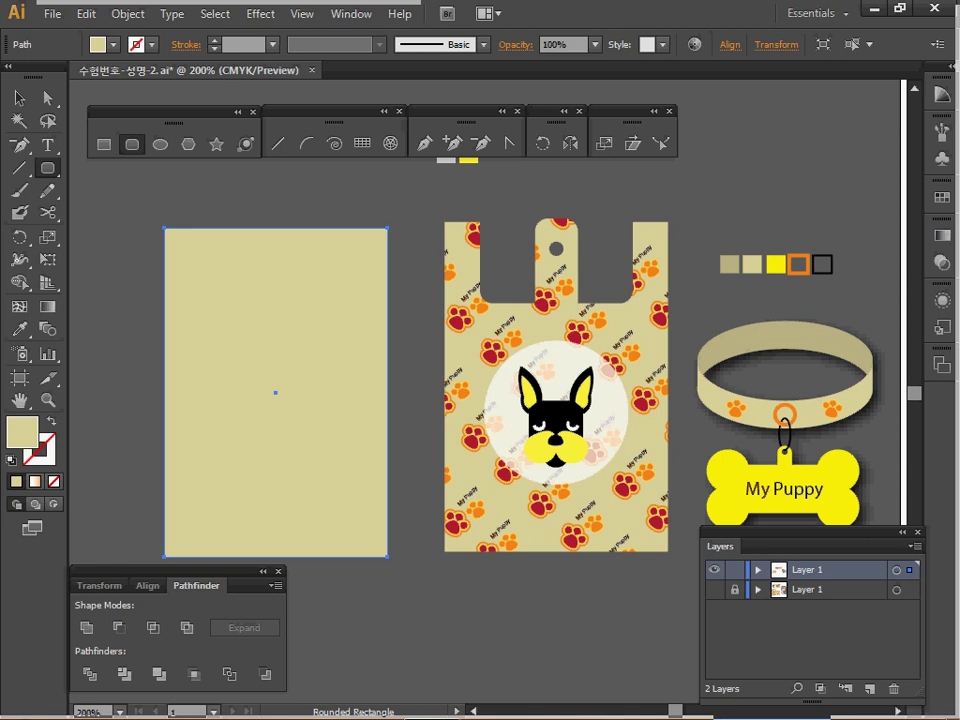
pyautogui.moveTo(203, 198); pyautogui.dragTo(354, 300)
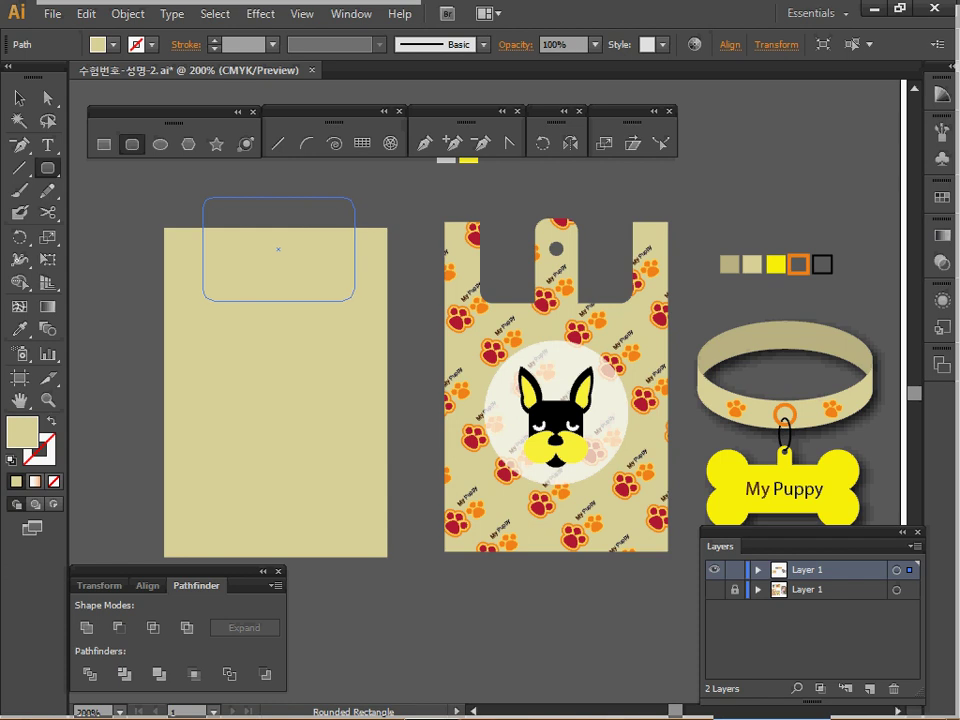
pyautogui.moveTo(354, 300); pyautogui.dragTo(356, 300)
pyautogui.moveTo(356, 300); pyautogui.dragTo(358, 300)
pyautogui.moveTo(357, 300); pyautogui.dragTo(357, 300)
# Align the rounded rectangle and the beige bag rectangle on their horizontal centers
pyautogui.moveTo(123, 148); pyautogui.dragTo(290, 410)
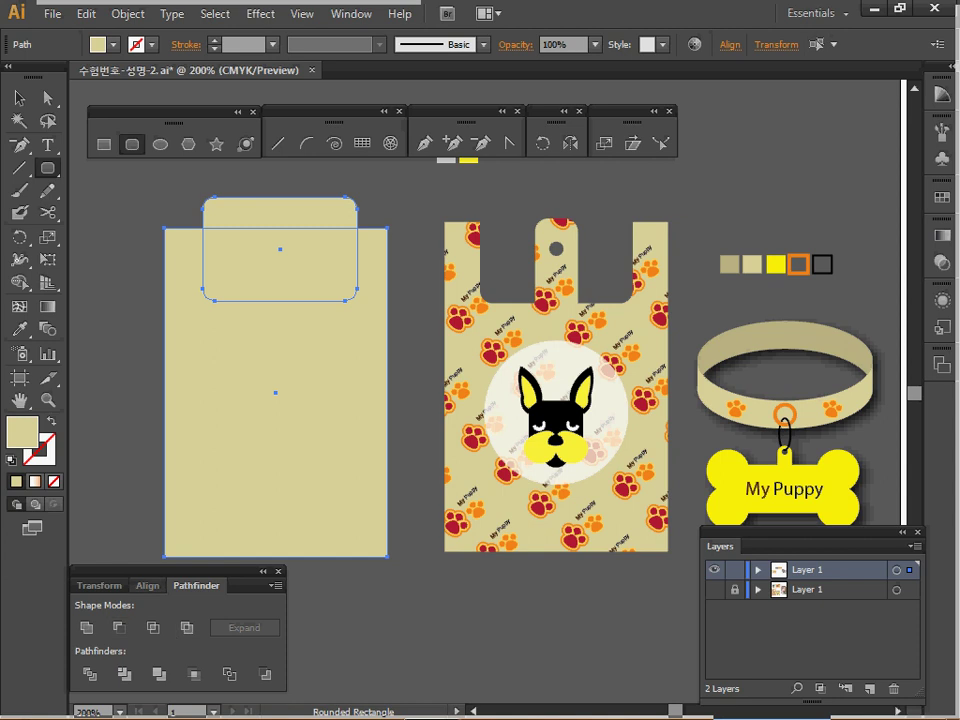
pyautogui.click(147, 586)
pyautogui.click(120, 628)
pyautogui.keyDown('ctrl'); pyautogui.click(120, 490); pyautogui.keyUp('ctrl')
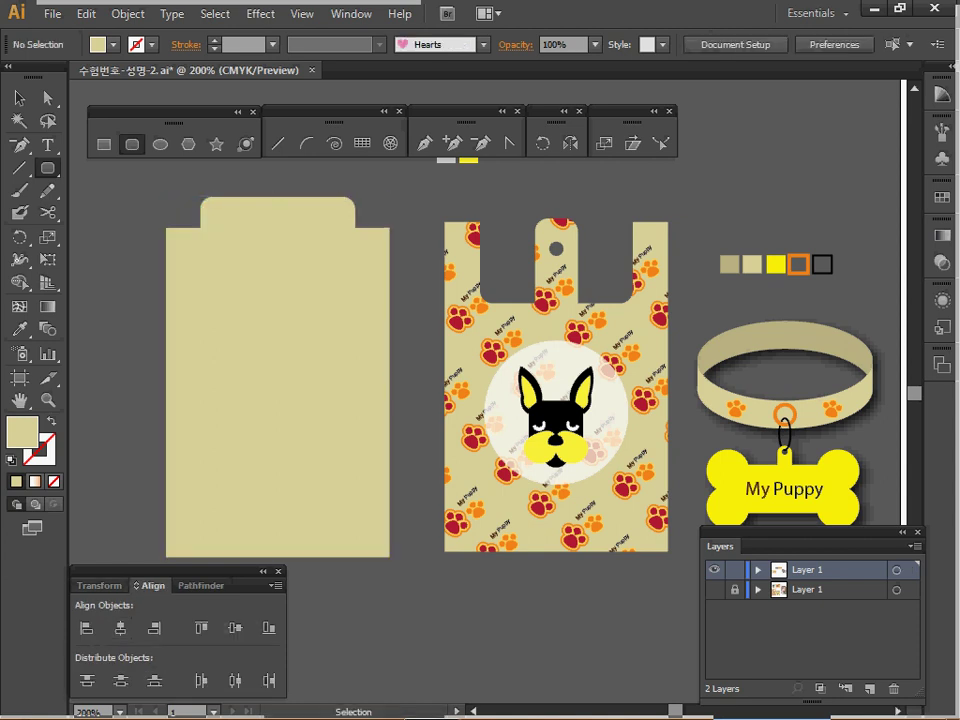
# Nudge the rounded rectangle down slightly and subtract it from the beige rectangle to cut the handle opening
pyautogui.keyDown('ctrl'); pyautogui.click(270, 222); pyautogui.keyUp('ctrl')
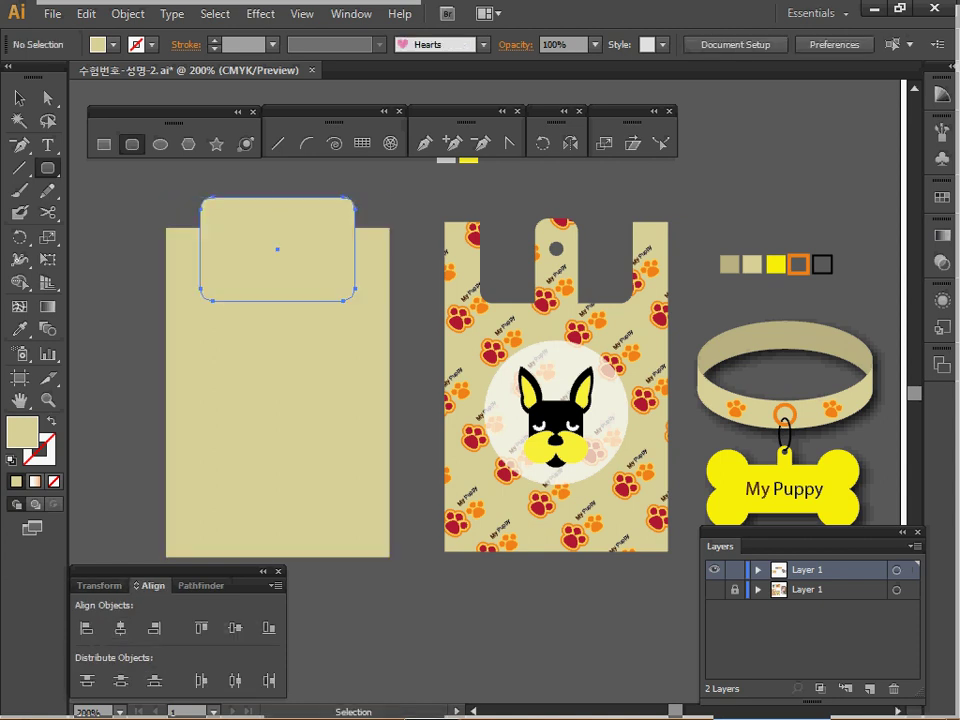
pyautogui.press('Down')
pyautogui.press('Down')
pyautogui.press('Down')
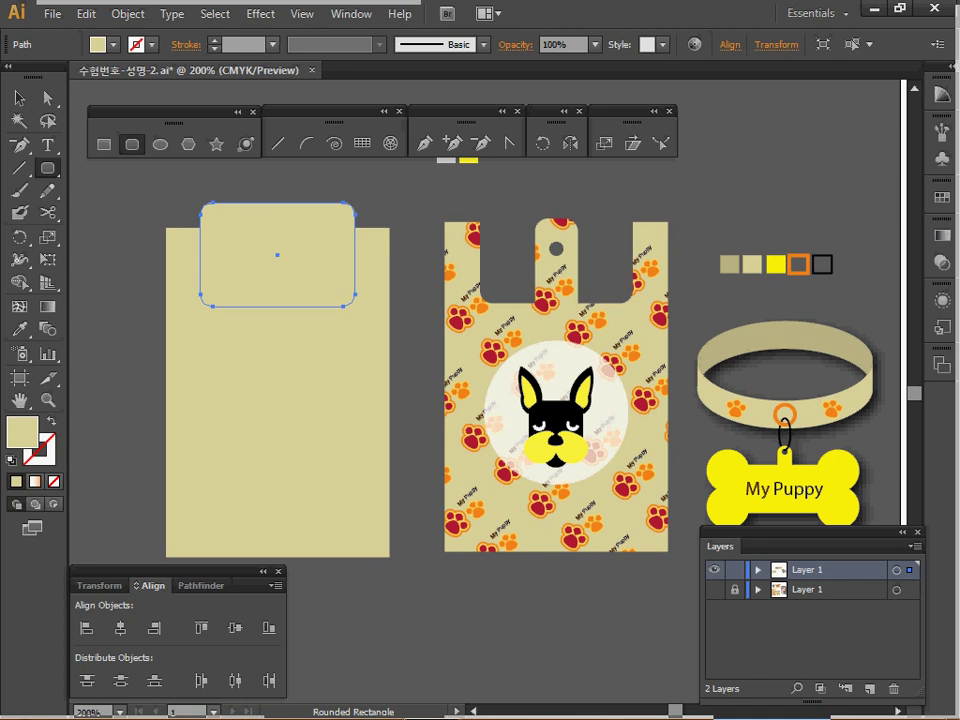
pyautogui.press('ctrl')
pyautogui.moveTo(155, 193); pyautogui.dragTo(278, 336)
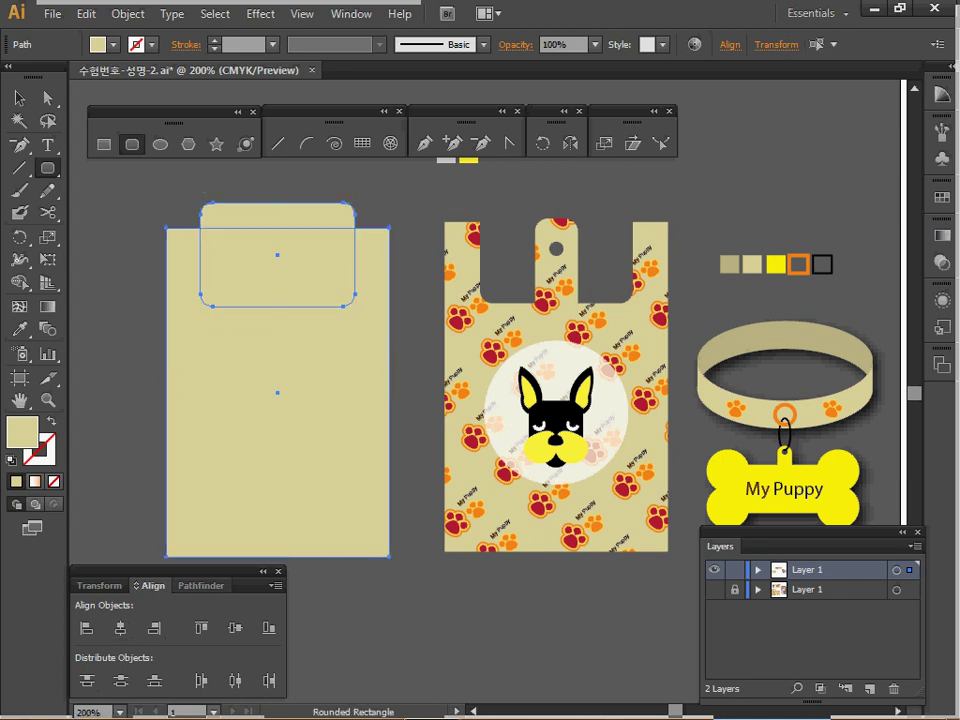
pyautogui.click(198, 585)
pyautogui.click(119, 628)
pyautogui.press('ctrl')
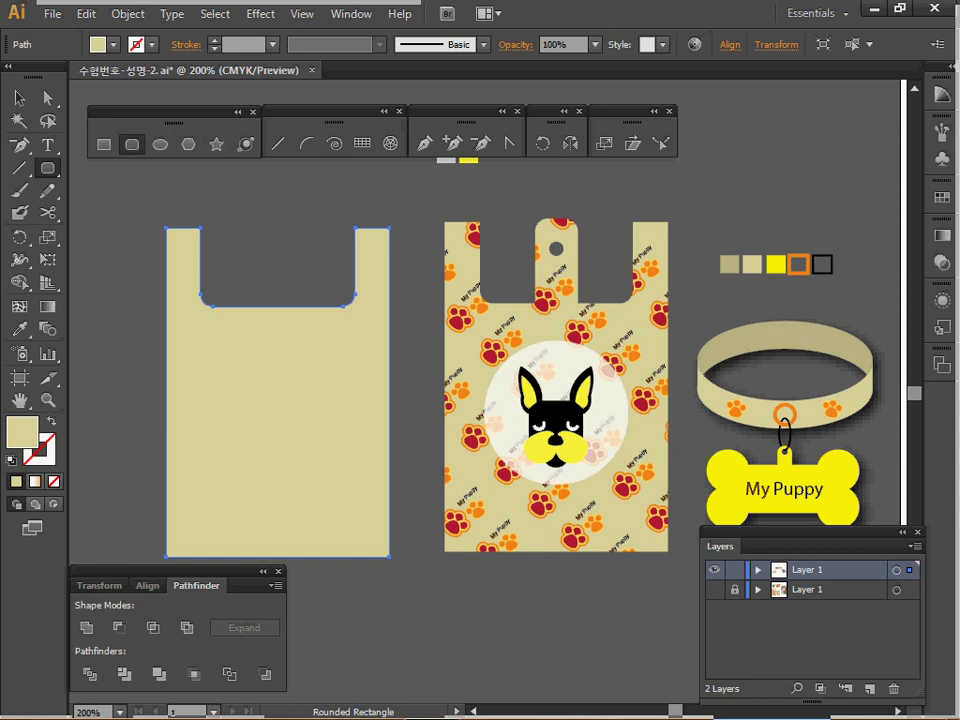
# Draw a narrow upright rectangle with fully rounded ends in the middle of the handle opening, overlapping the bag body
pyautogui.moveTo(257, 224); pyautogui.dragTo(304, 343)
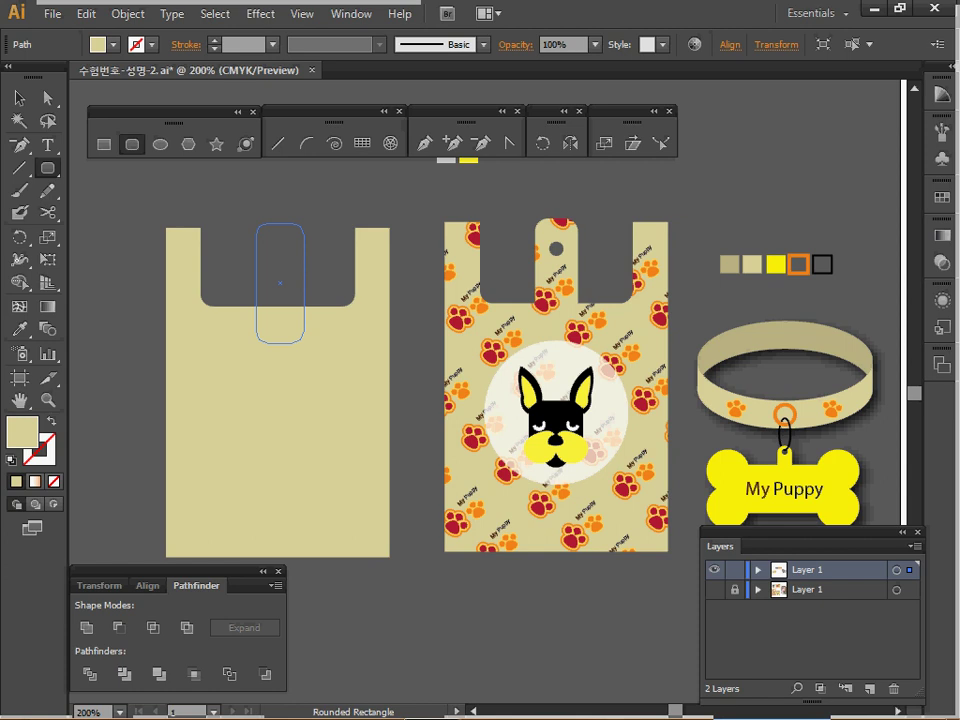
pyautogui.press('Right')
pyautogui.press('Down')
pyautogui.press('Down')
pyautogui.press('Down')
pyautogui.press('Down')
pyautogui.press('Down')
pyautogui.moveTo(304, 343); pyautogui.dragTo(298, 341)
# Center the narrow tab horizontally on the bag body and unite both into one shape
pyautogui.moveTo(176, 178); pyautogui.dragTo(321, 343)
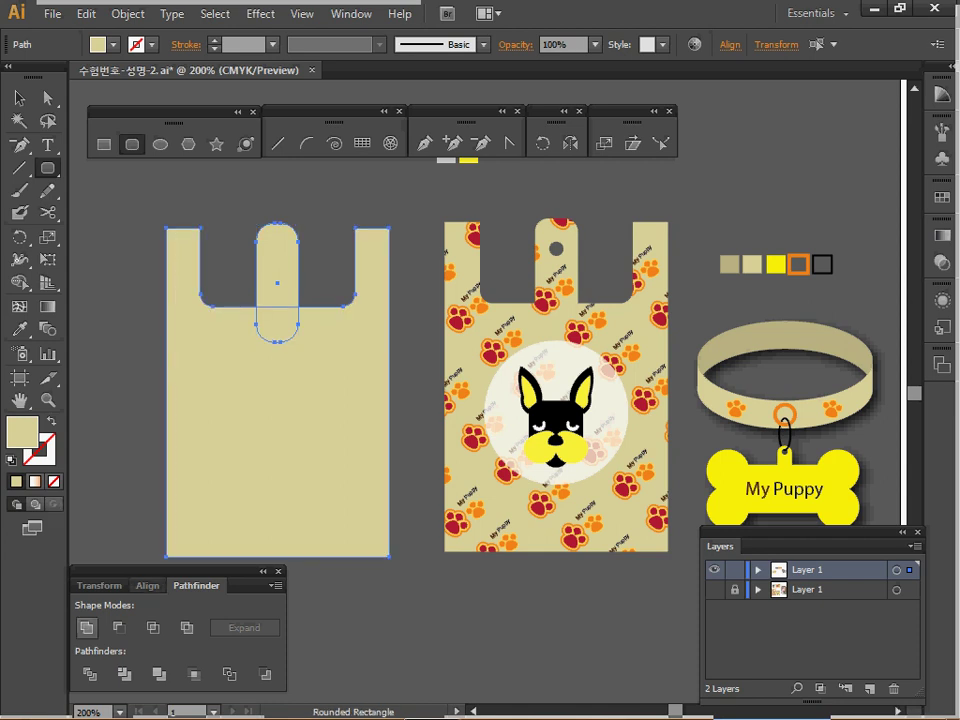
pyautogui.click(148, 586)
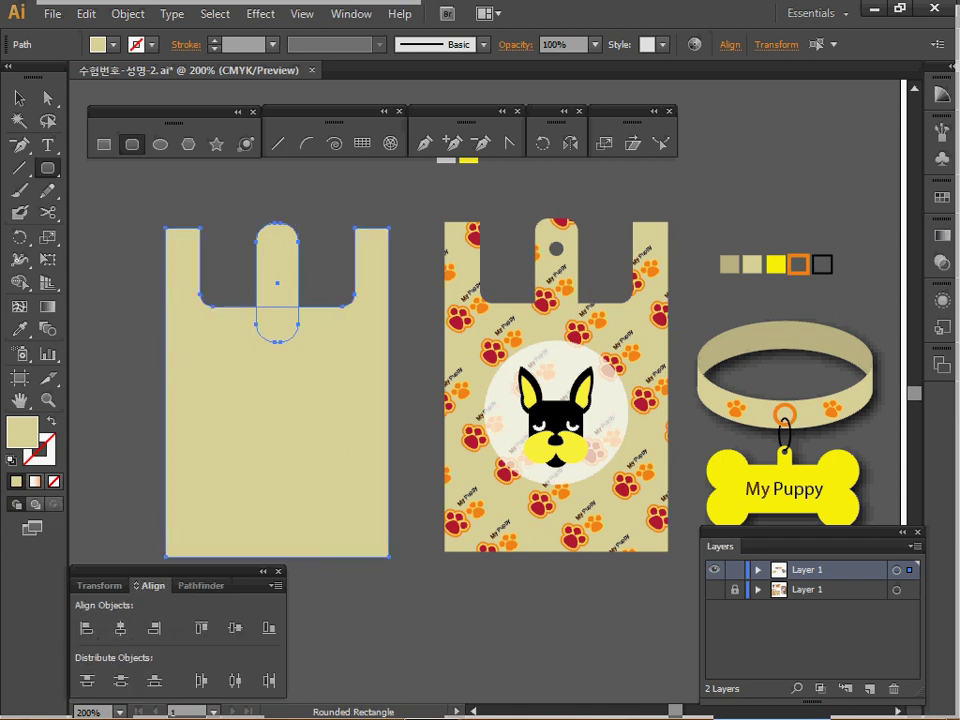
pyautogui.click(201, 586)
pyautogui.click(87, 628)
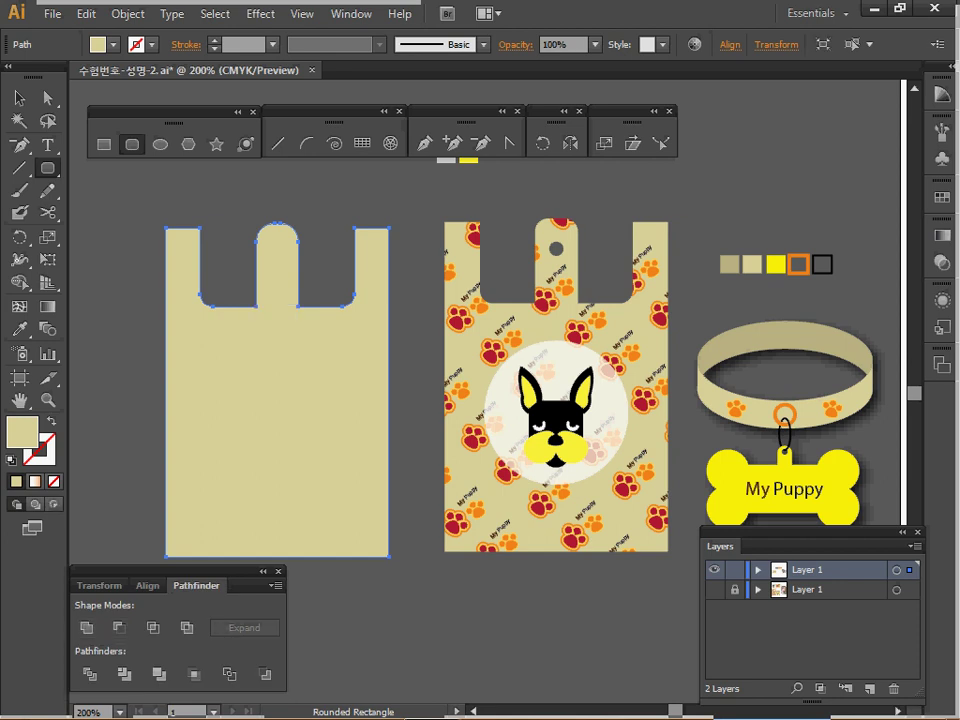
# Draw a small circle near the upper end of the middle tab and center it horizontally with the bag shape
pyautogui.click(160, 144)
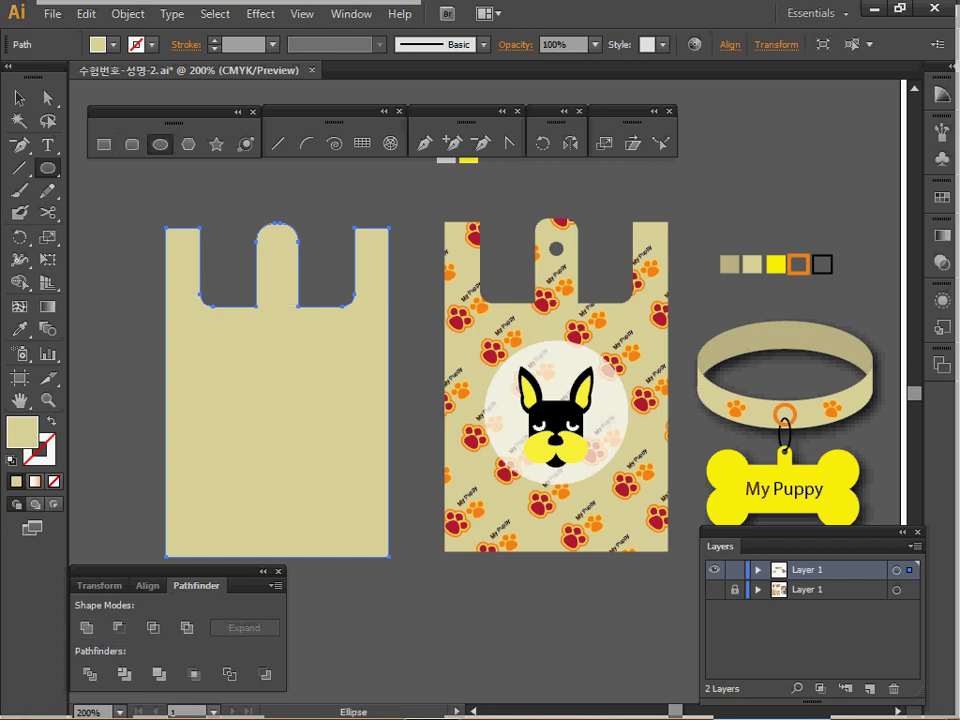
pyautogui.hotkey('ctrl', 'shift', 'a')
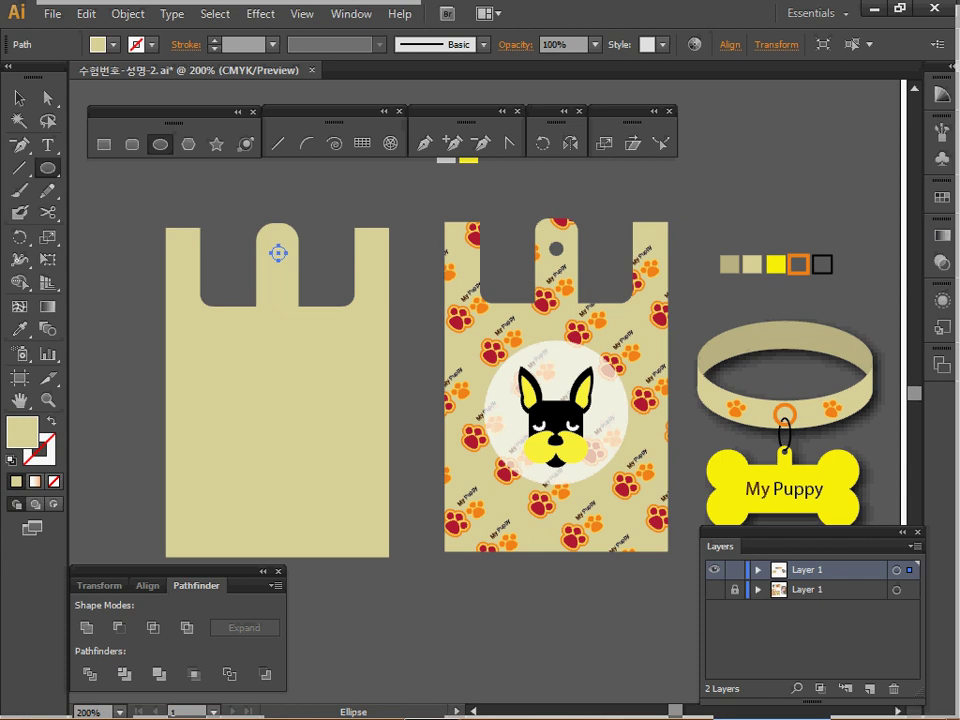
pyautogui.keyDown('ctrl'); pyautogui.click(278, 253); pyautogui.keyUp('ctrl')
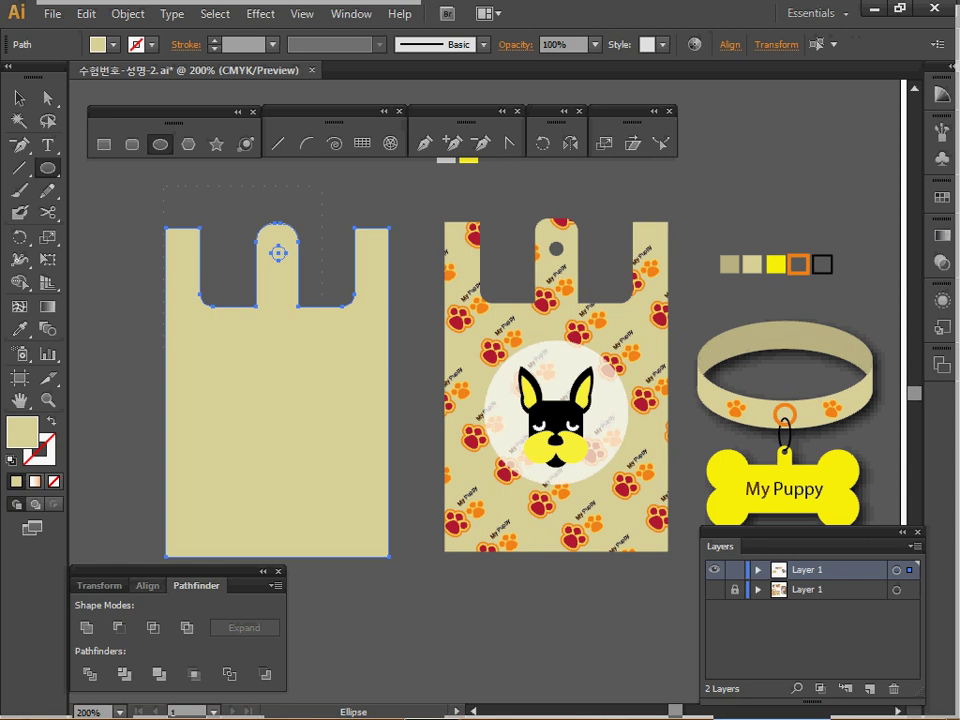
pyautogui.hotkey('shift', 'F7')
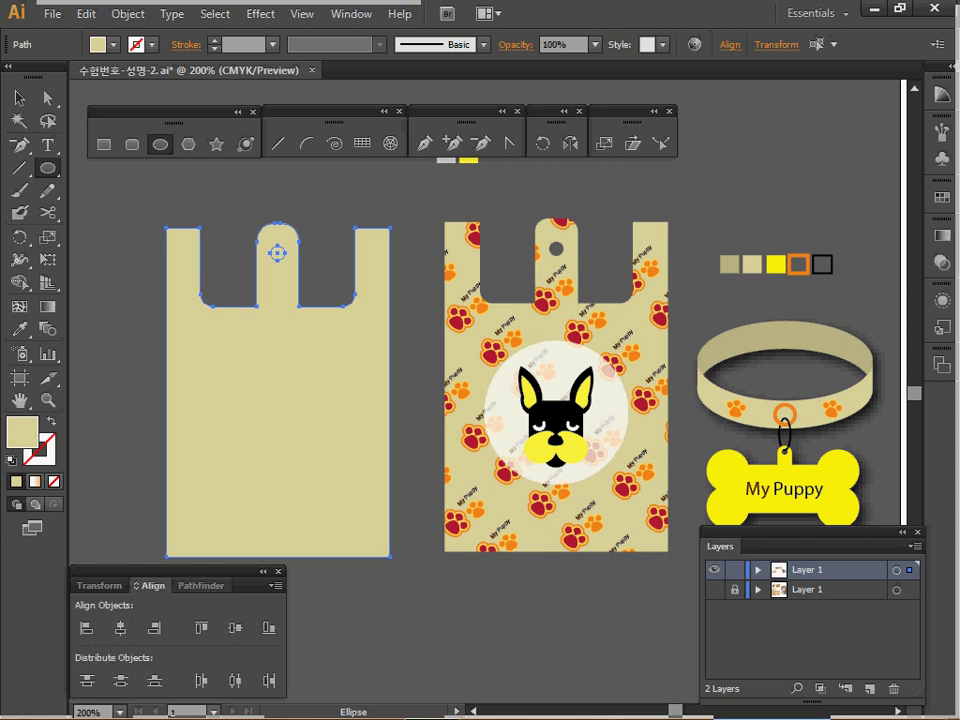
# Turn the bag body and the small circle into a compound path to punch the tab hole, and save the document
pyautogui.hotkey('ctrl', 'shift', 'F9')
pyautogui.hotkey('ctrl', '8')
pyautogui.press('ctrl')
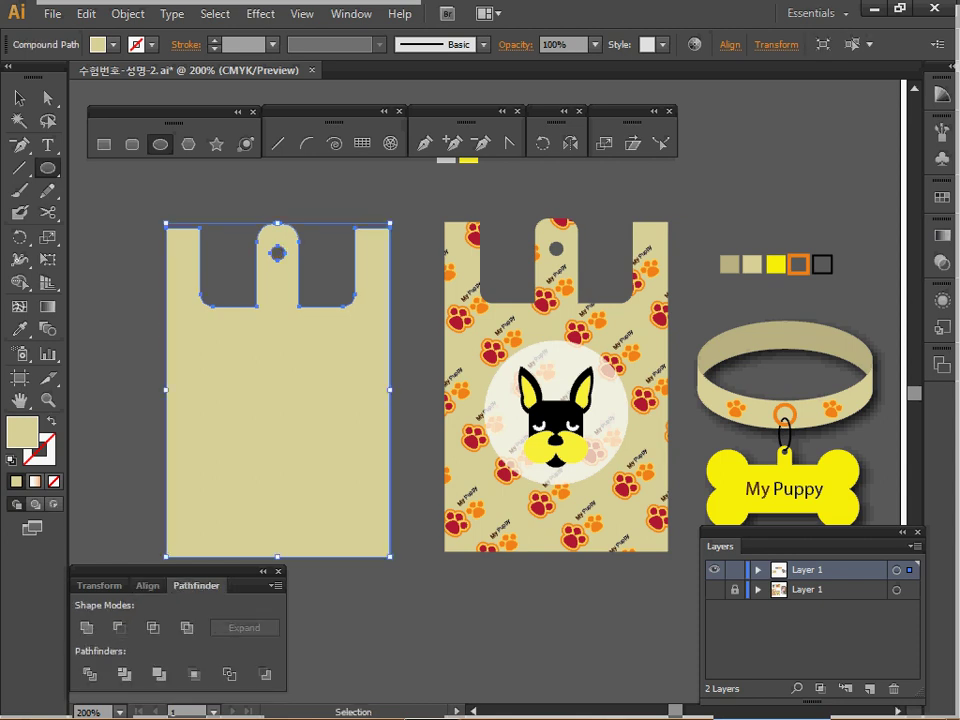
pyautogui.hotkey('ctrl', 's')
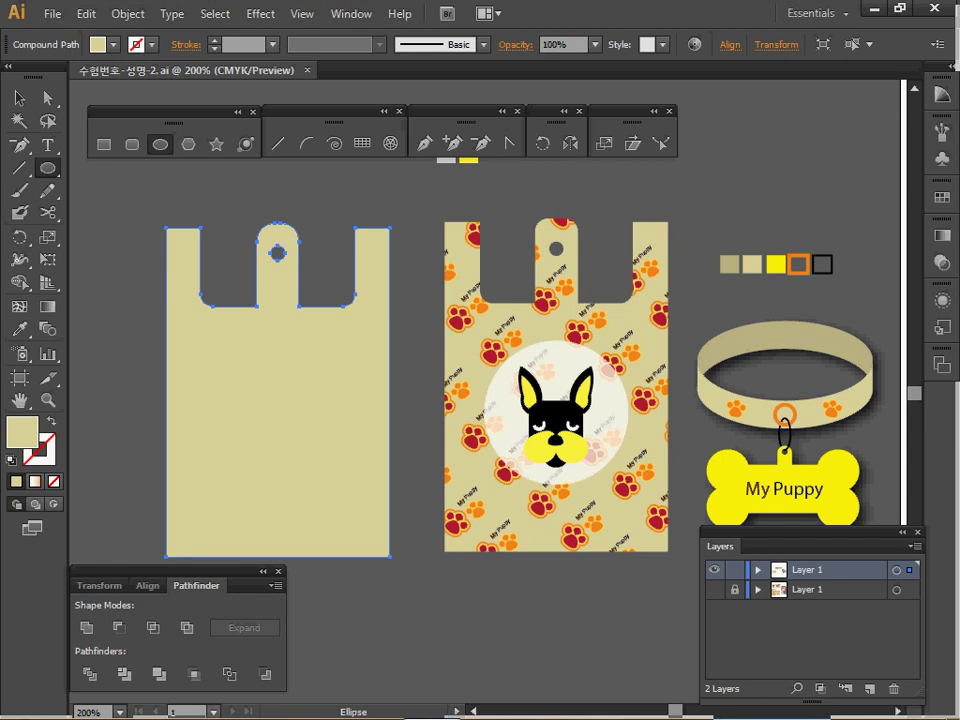
# Fill the bag shape with the 발바닥 paw pattern swatch
pyautogui.click(941, 197)
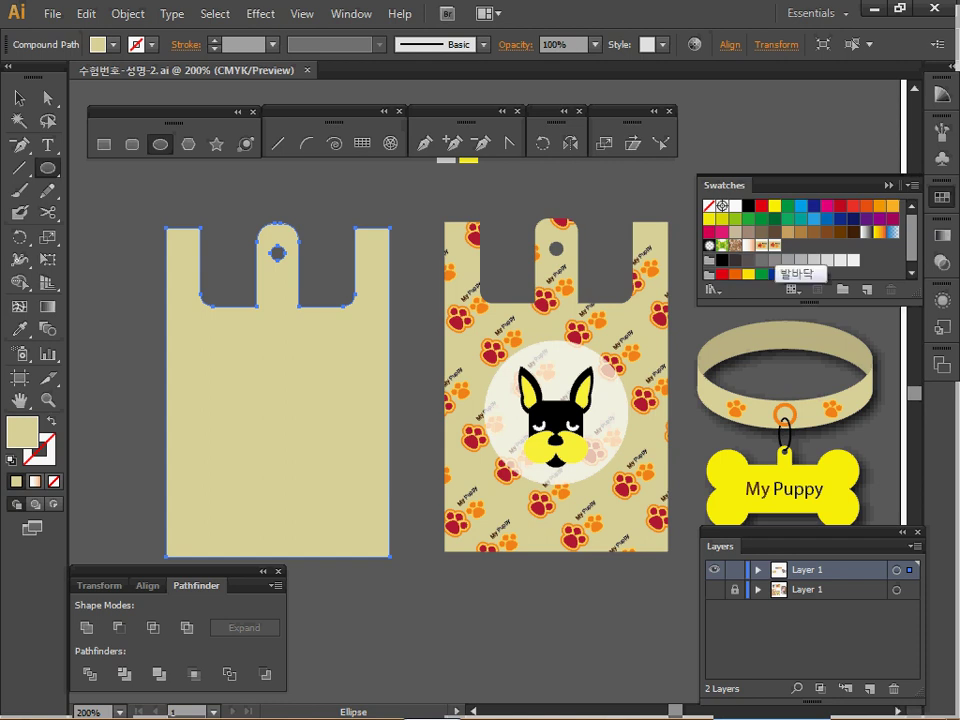
pyautogui.click(773, 244)
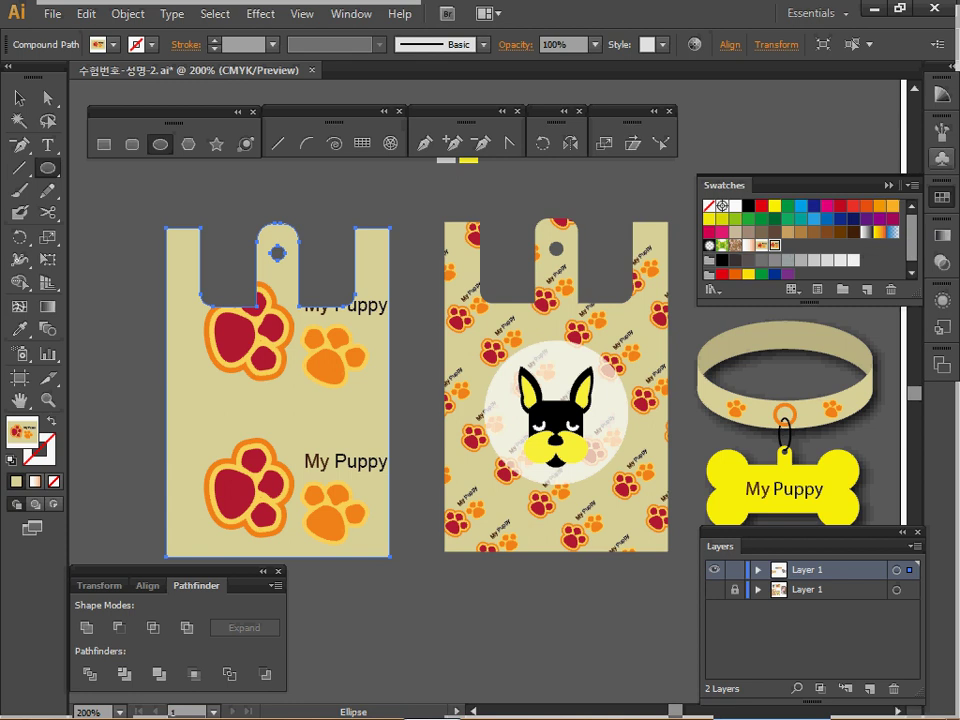
pyautogui.click(942, 197)
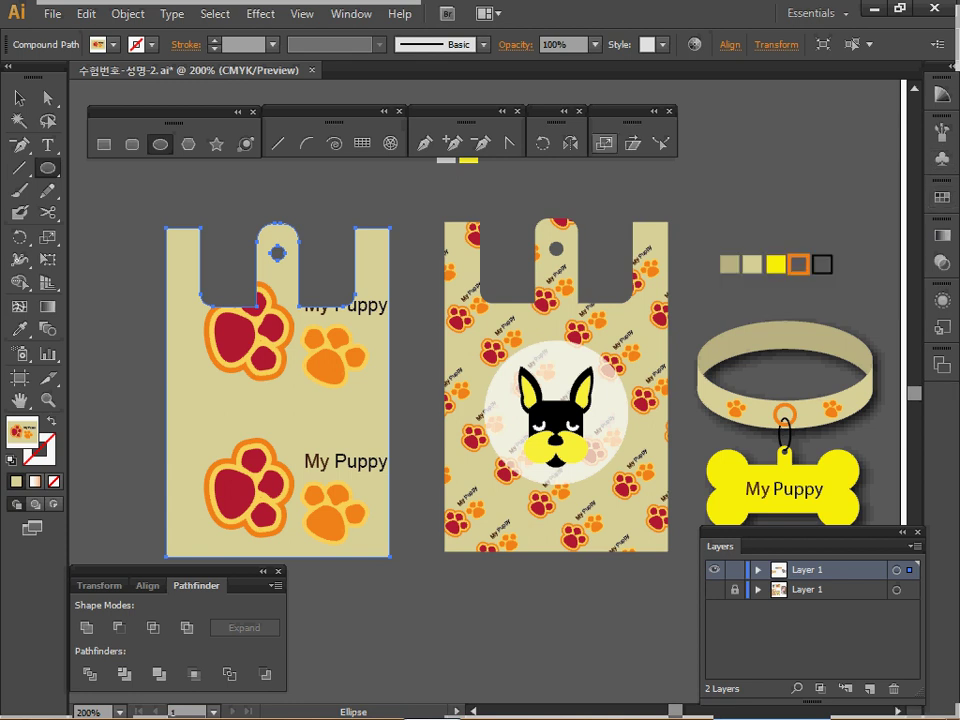
# Scale only the bag's pattern fill uniformly to 30%, with Transform Objects off and Transform Patterns on
pyautogui.doubleClick(604, 143)
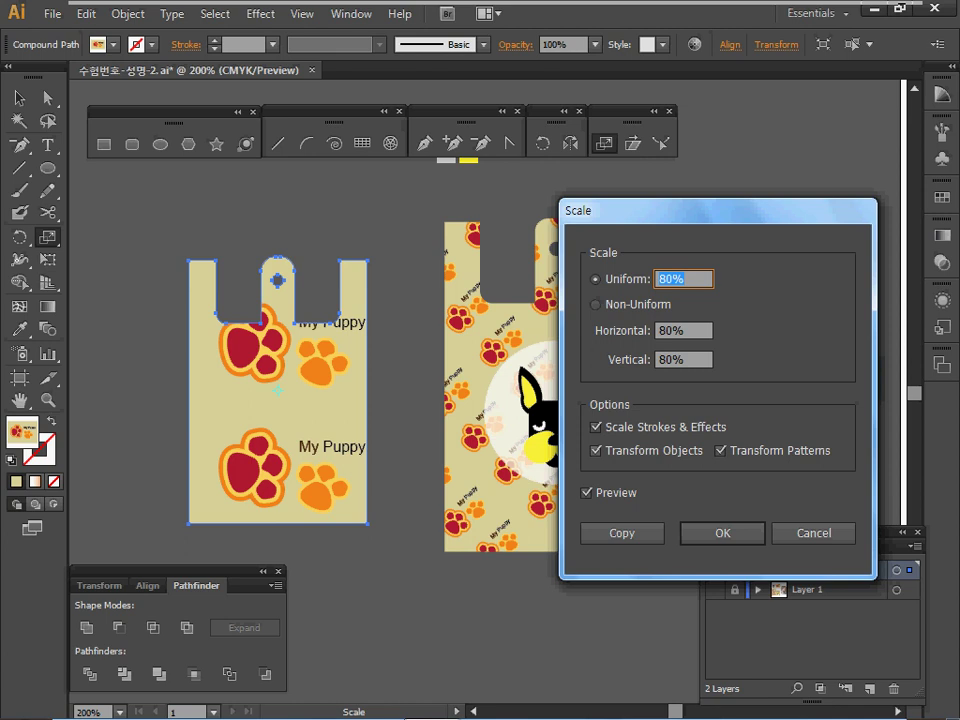
pyautogui.click(596, 451)
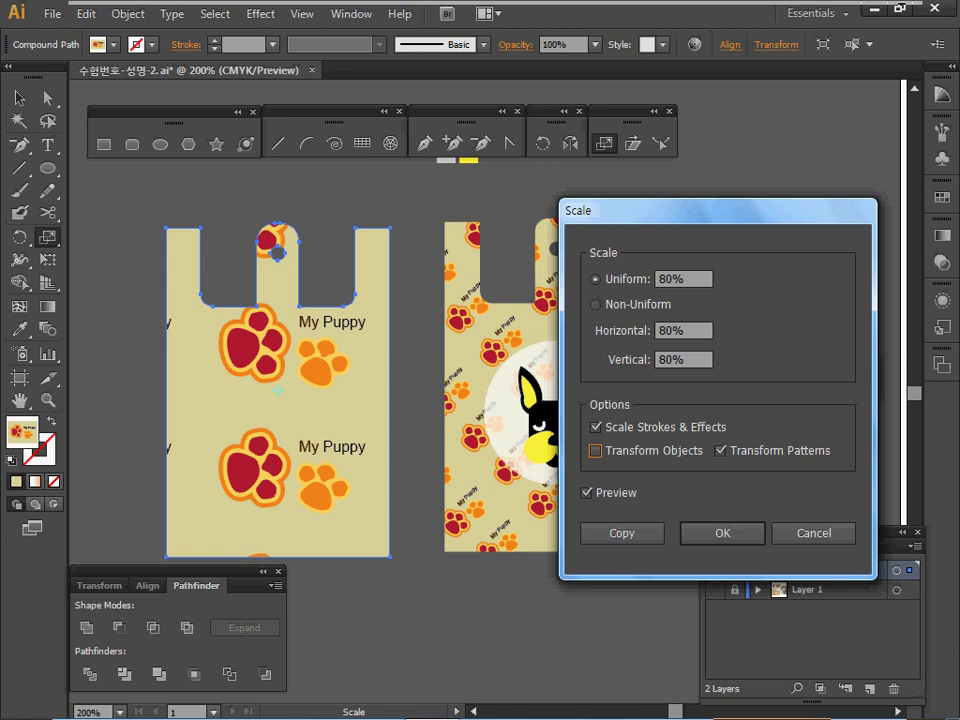
pyautogui.doubleClick(673, 279)
pyautogui.write('30')
pyautogui.press('Return')
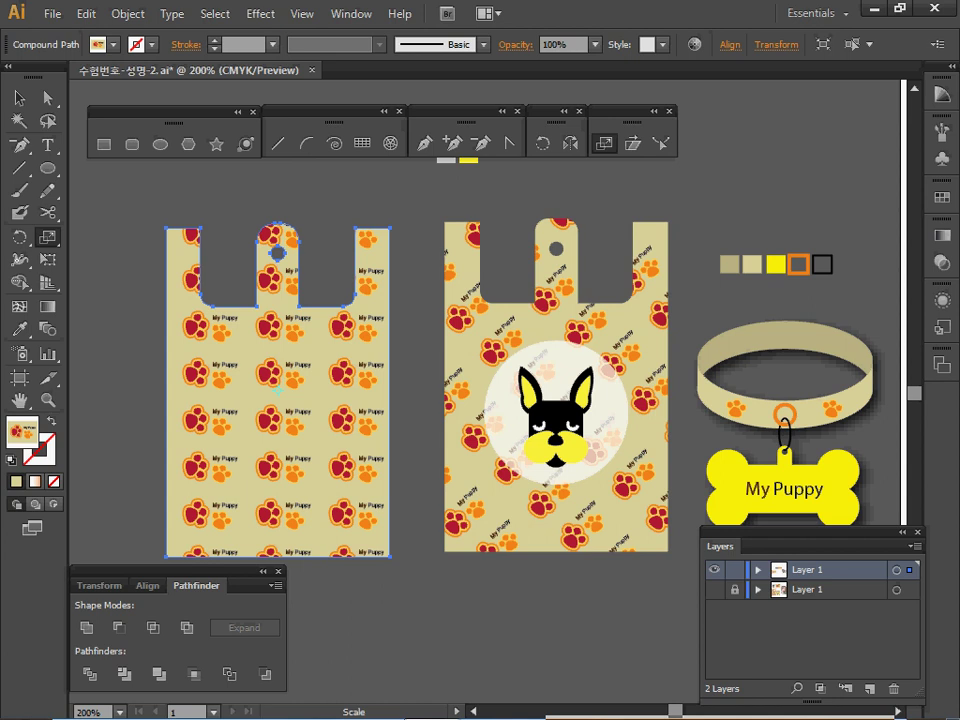
# Rotate the bag's pattern fill by 45° without turning the bag shape
pyautogui.press('r')
pyautogui.press('Return')
pyautogui.write('45')
pyautogui.press('Return')
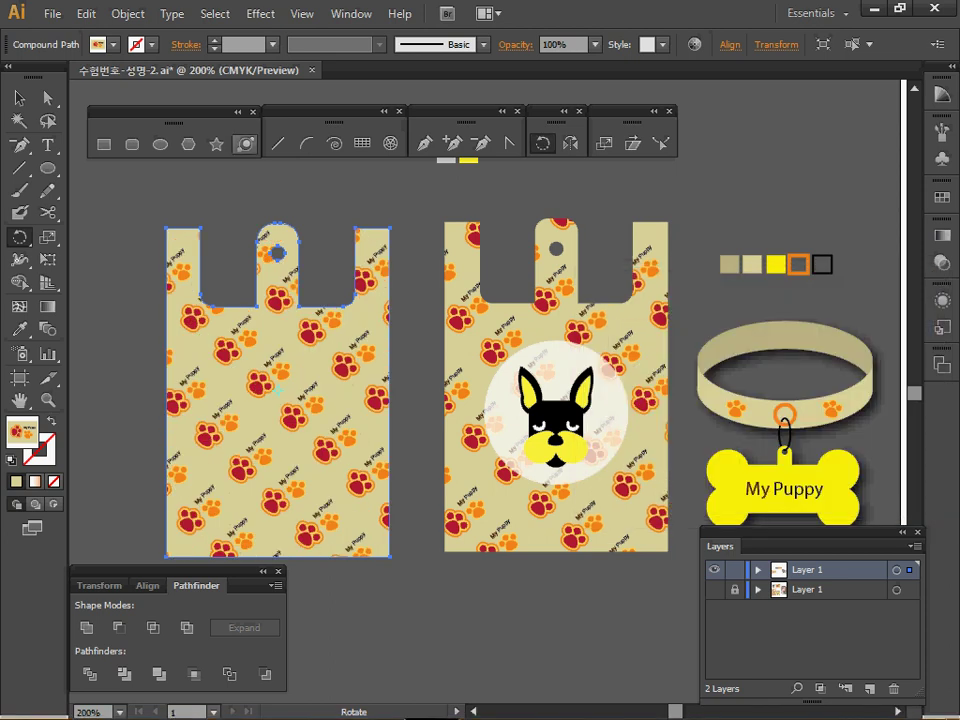
# Draw a large circle from its center in the middle of the bag body and fill it with white
pyautogui.press('l')
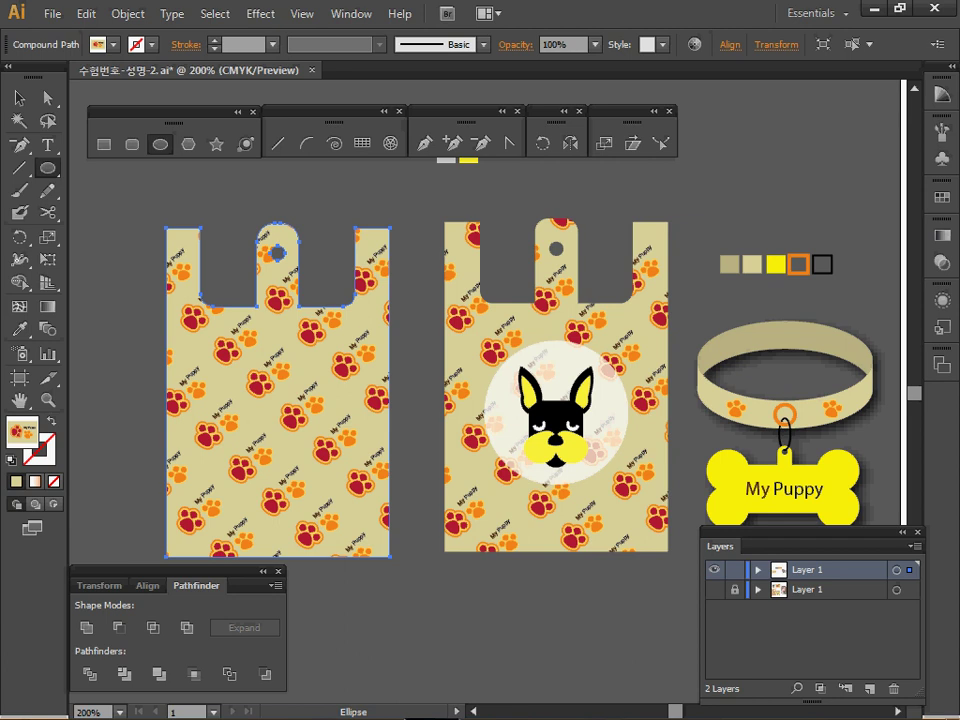
pyautogui.moveTo(420, 390); pyautogui.dragTo(463, 411)
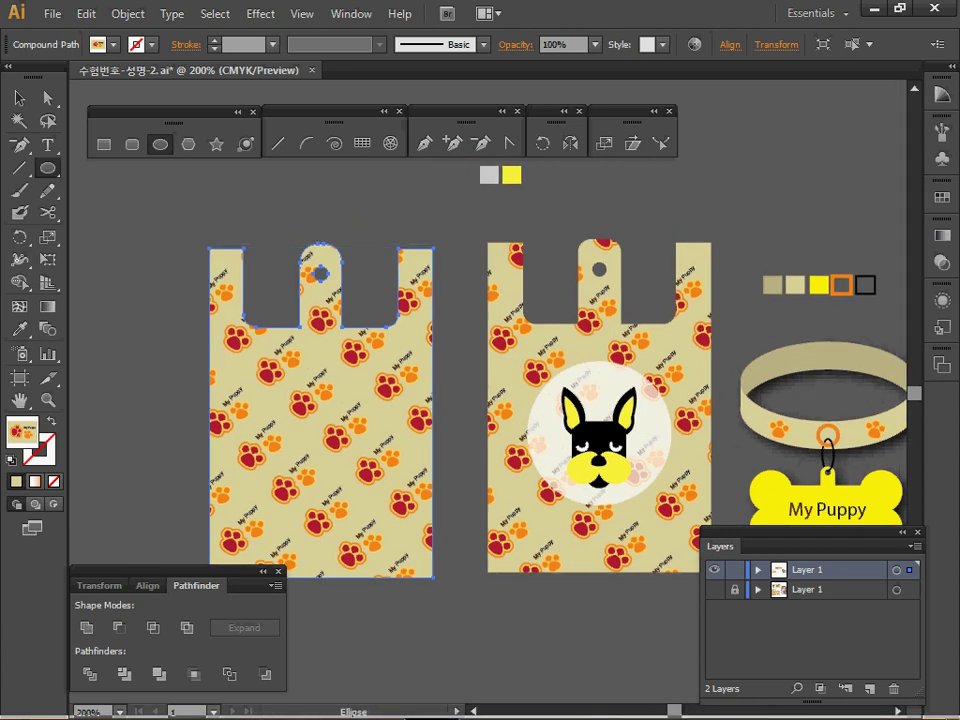
pyautogui.press('alt')
pyautogui.moveTo(325, 431); pyautogui.dragTo(397, 503)
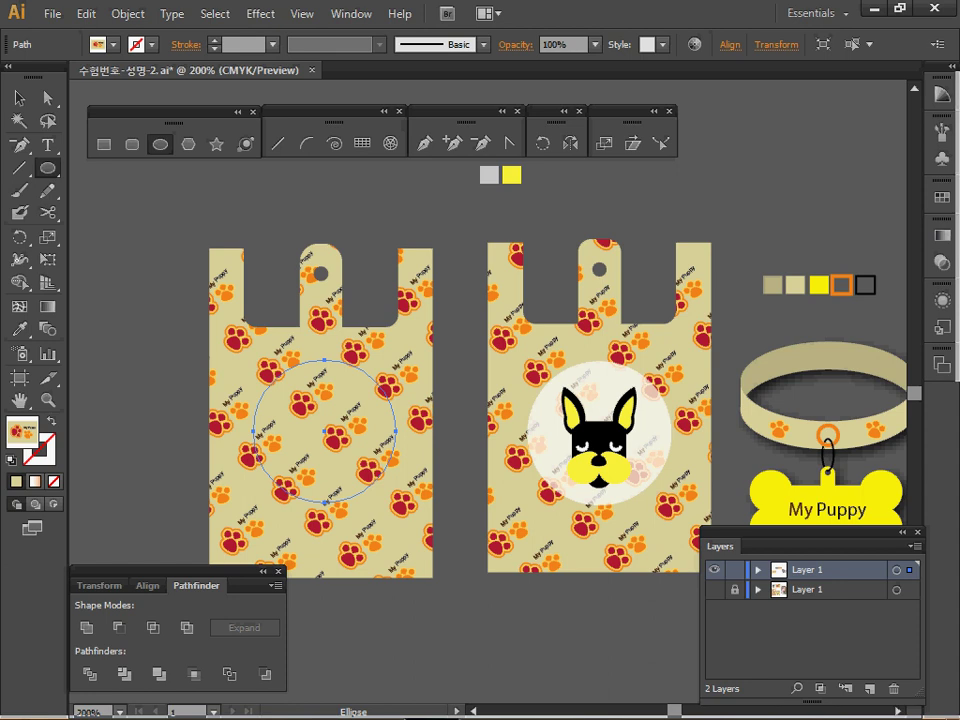
pyautogui.click(942, 197)
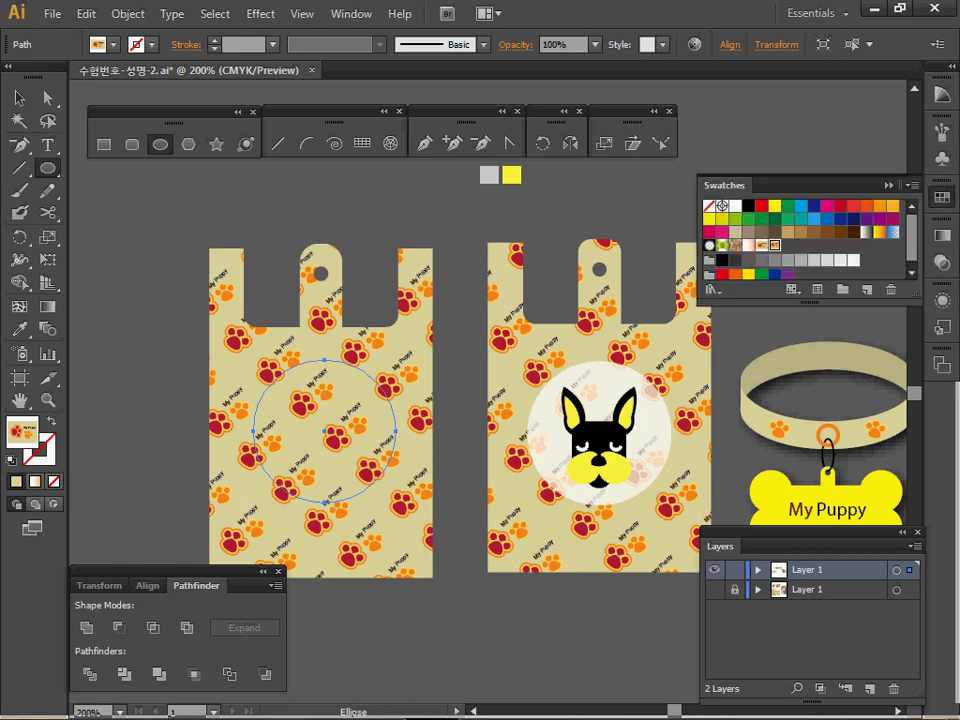
pyautogui.click(735, 205)
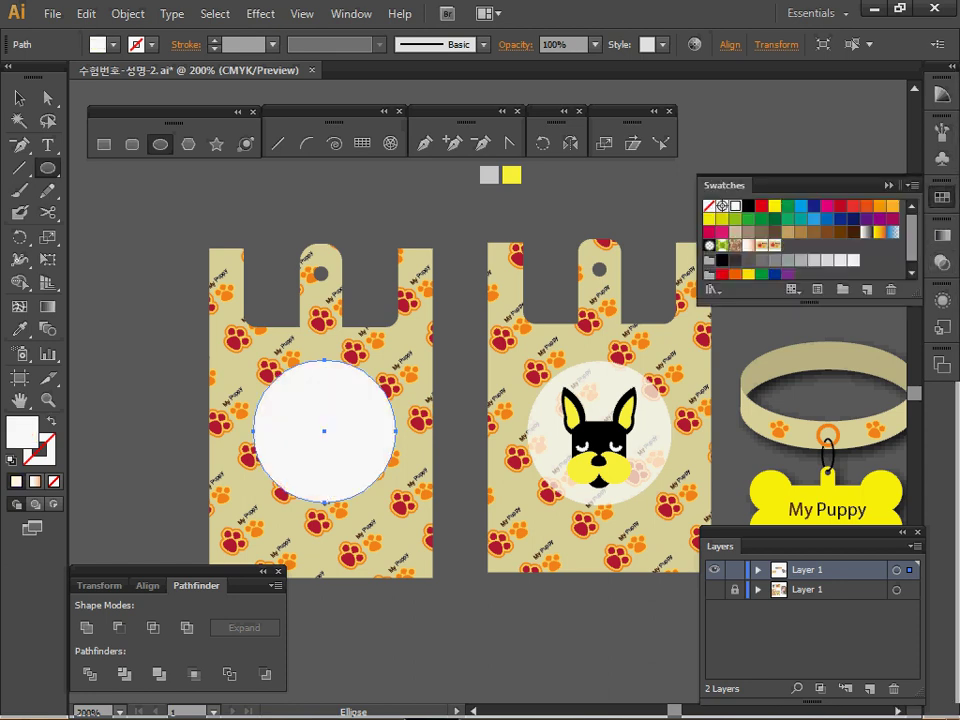
# Set the white circle's opacity to 70%
pyautogui.click(942, 262)
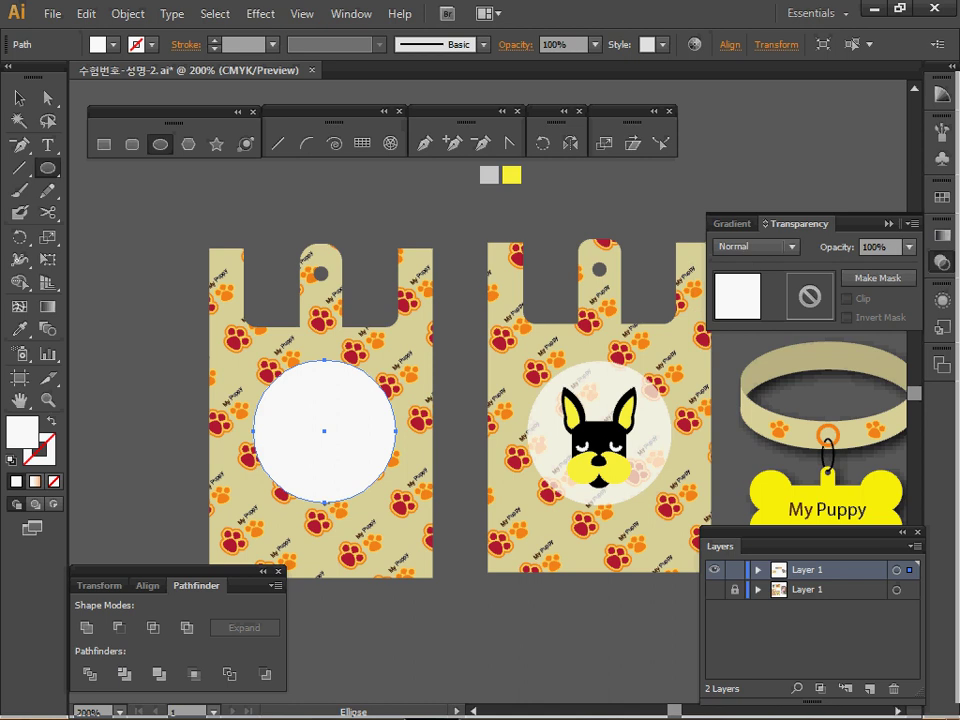
pyautogui.click(909, 246)
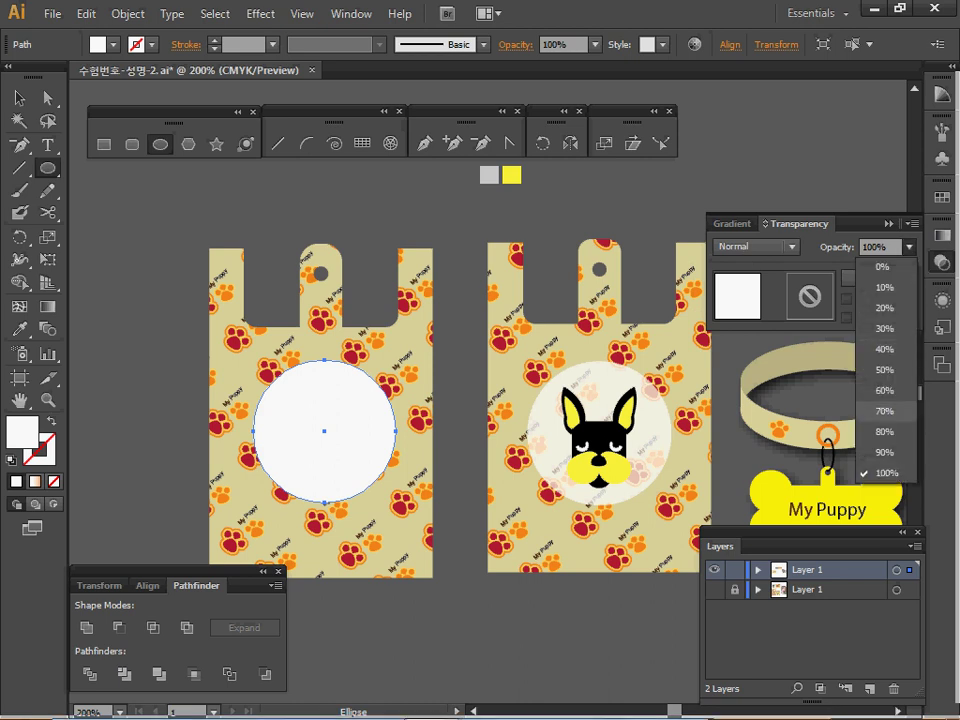
pyautogui.click(884, 411)
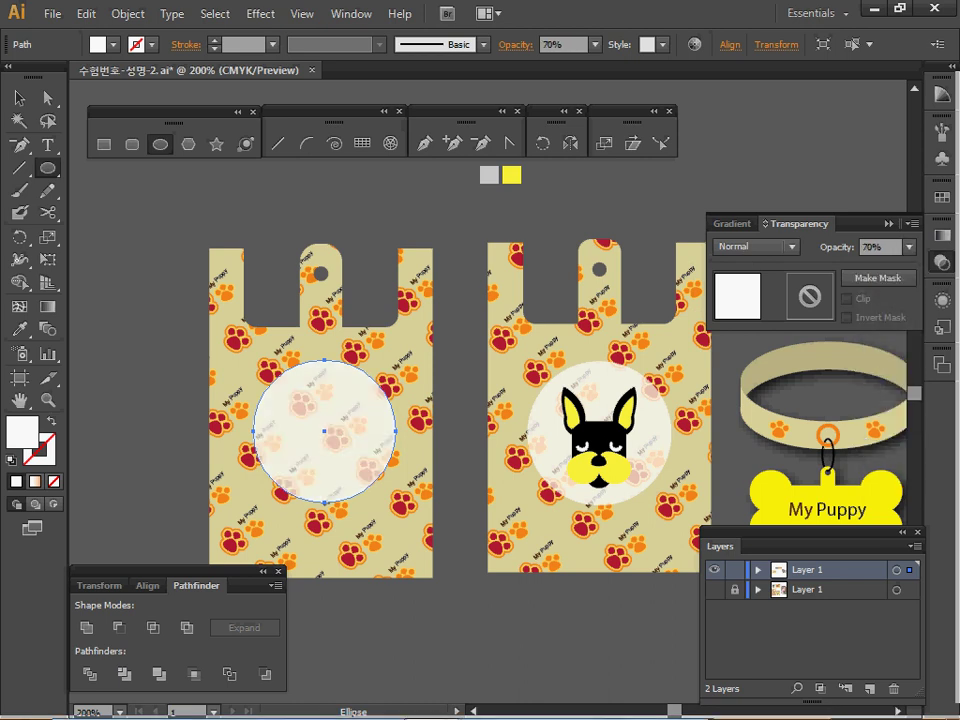
# Center the white circle and the bag shape horizontally on each other, and deselect them
pyautogui.press('v')
pyautogui.click(554, 222)
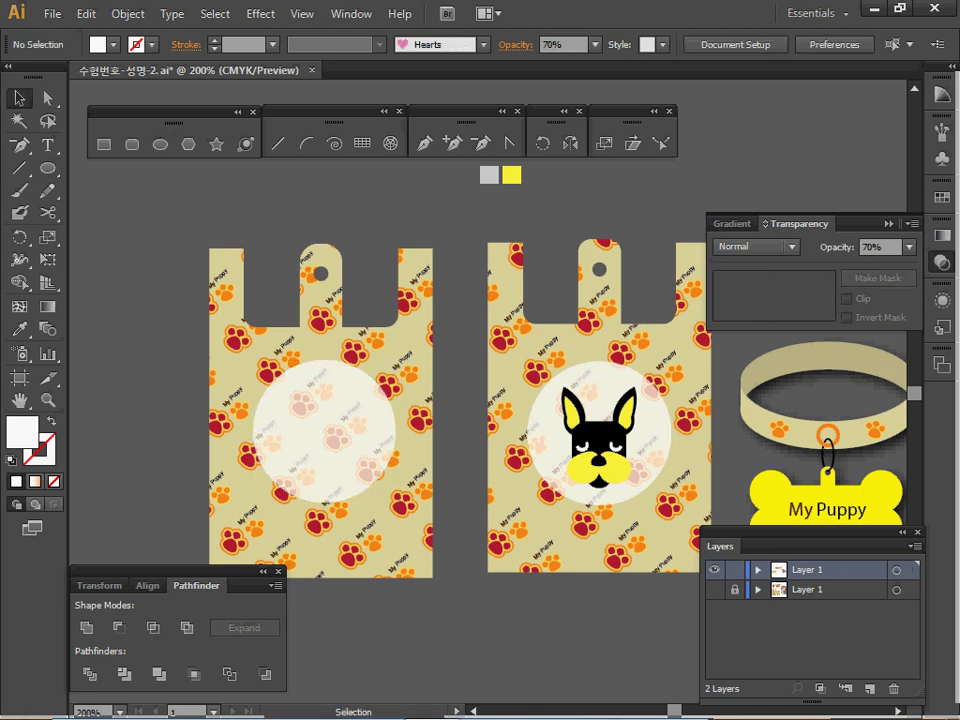
pyautogui.moveTo(195, 194); pyautogui.dragTo(300, 395)
pyautogui.click(153, 586)
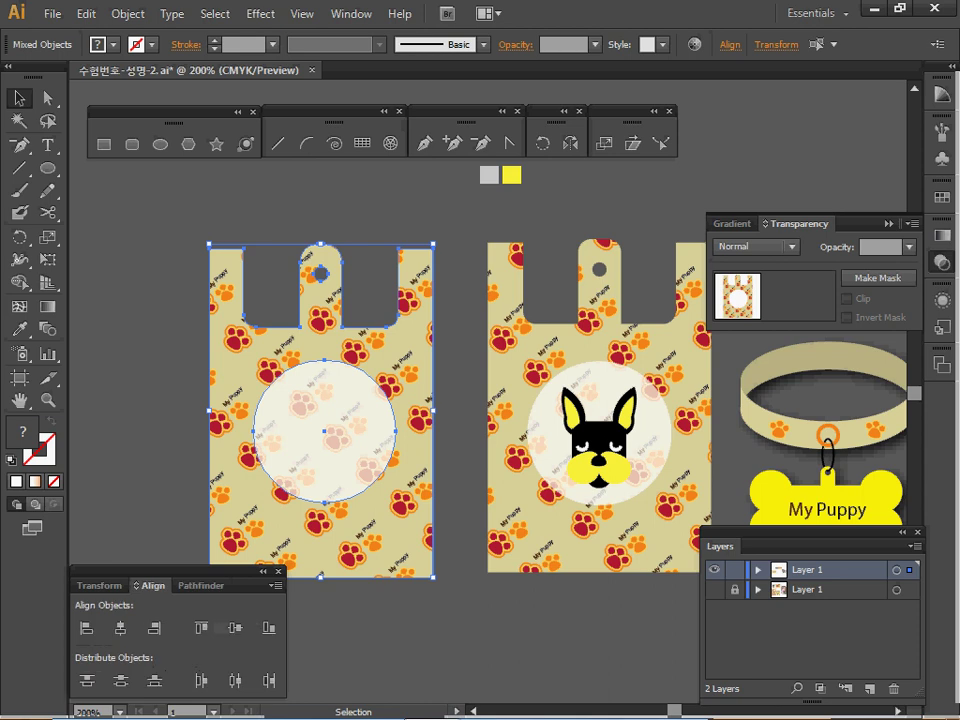
pyautogui.click(120, 628)
pyautogui.hotkey('ctrl', 'shift', 'a')
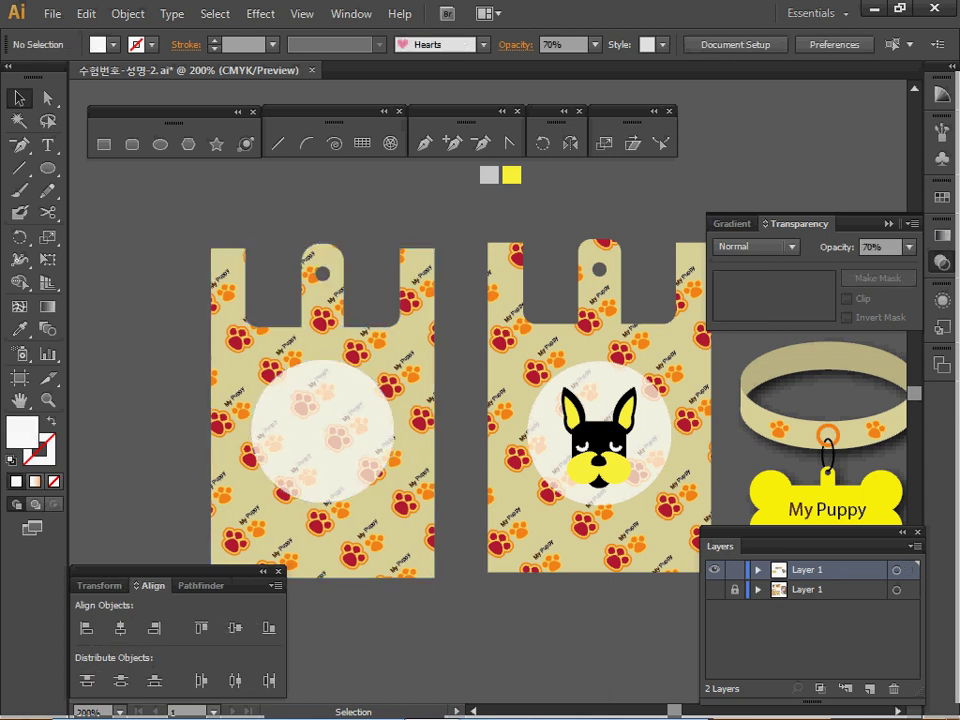
# Copy the left of the two brown dog faces above the artboard and place the copy over the bag's white circle
pyautogui.scroll(5, 488, 445)
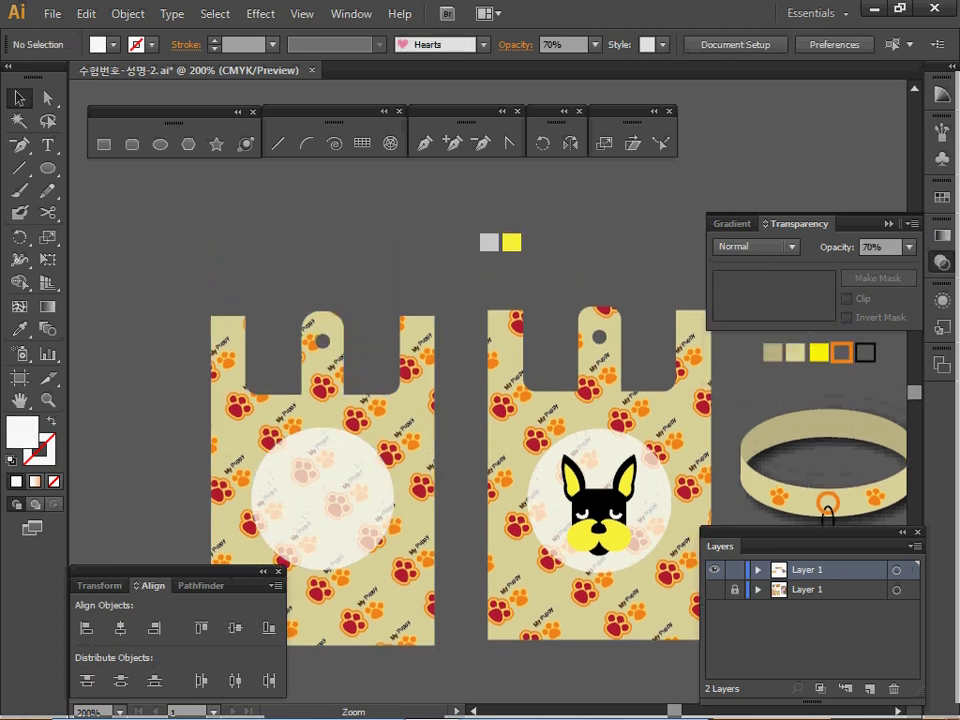
pyautogui.keyDown('ctrl'); pyautogui.keyDown('alt'); pyautogui.click(488, 445); pyautogui.keyUp('alt'); pyautogui.keyUp('ctrl')
pyautogui.moveTo(600, 260); pyautogui.dragTo(285, 532)
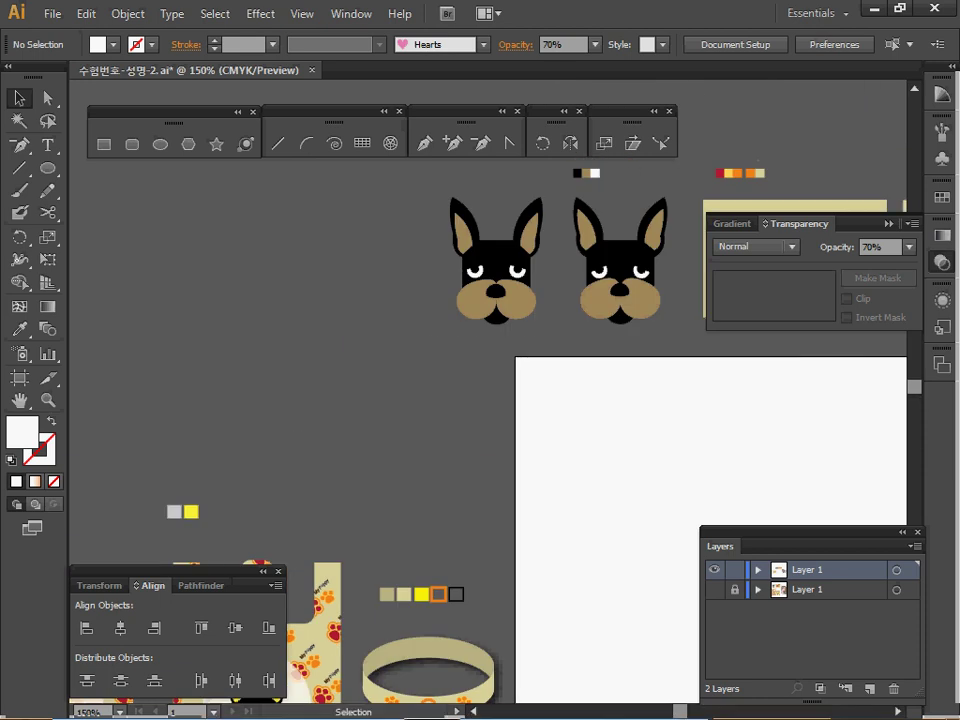
pyautogui.moveTo(432, 182); pyautogui.dragTo(535, 332)
pyautogui.moveTo(363, 427); pyautogui.dragTo(588, 144)
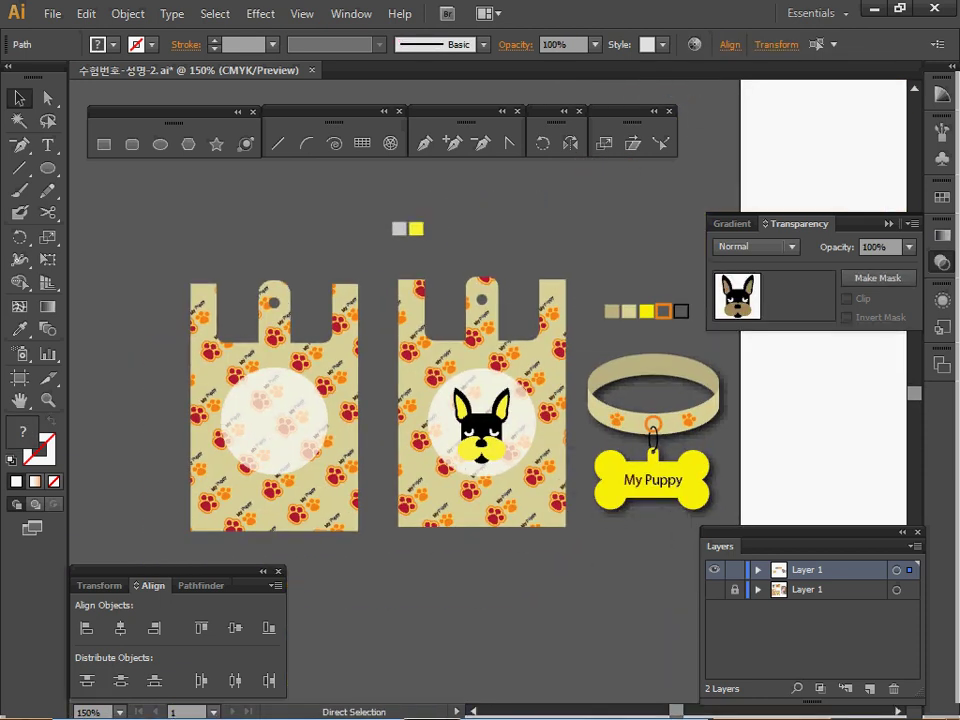
pyautogui.hotkey('ctrl', 'v')
pyautogui.moveTo(488, 415); pyautogui.dragTo(280, 443)
pyautogui.keyDown('ctrl'); pyautogui.click(305, 454); pyautogui.keyUp('ctrl')
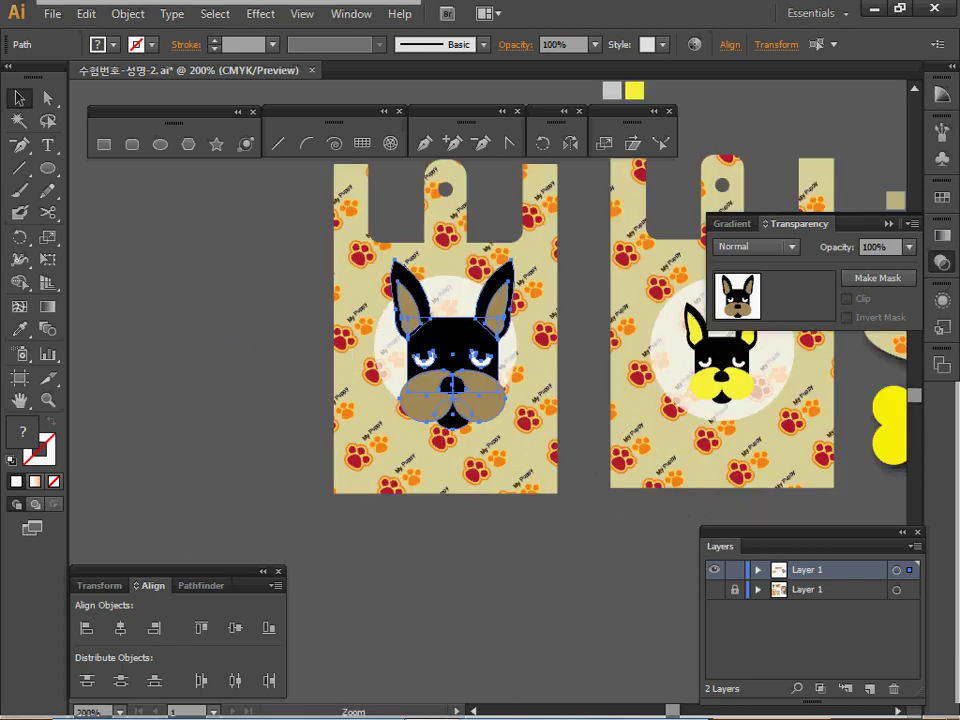
pyautogui.keyDown('ctrl'); pyautogui.click(464, 397); pyautogui.keyUp('ctrl')
pyautogui.moveTo(464, 397); pyautogui.dragTo(372, 402)
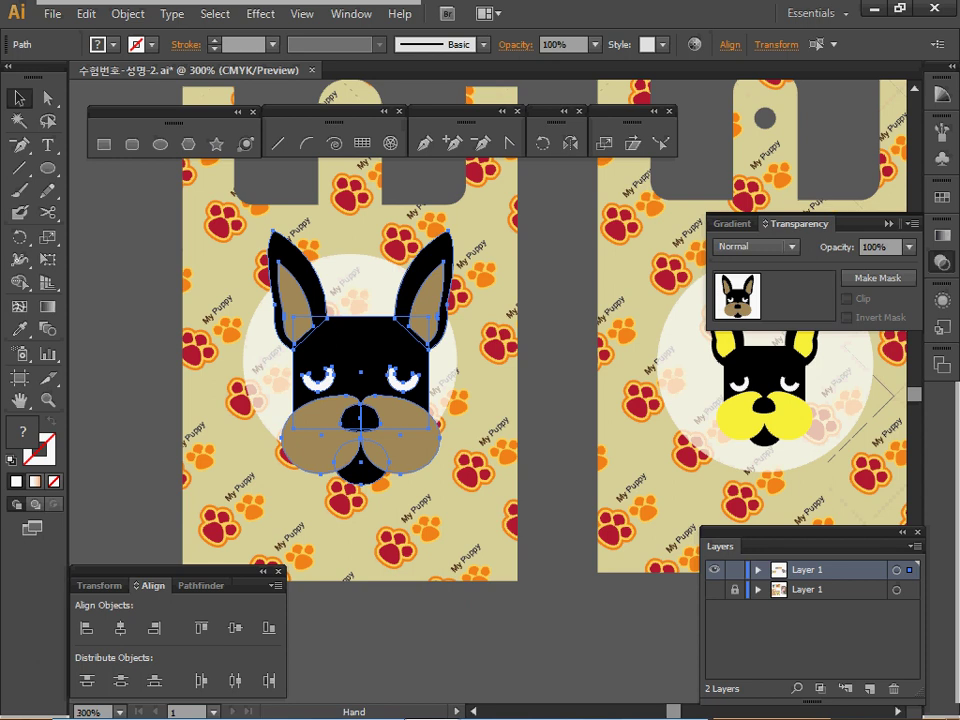
pyautogui.moveTo(372, 402); pyautogui.dragTo(355, 419)
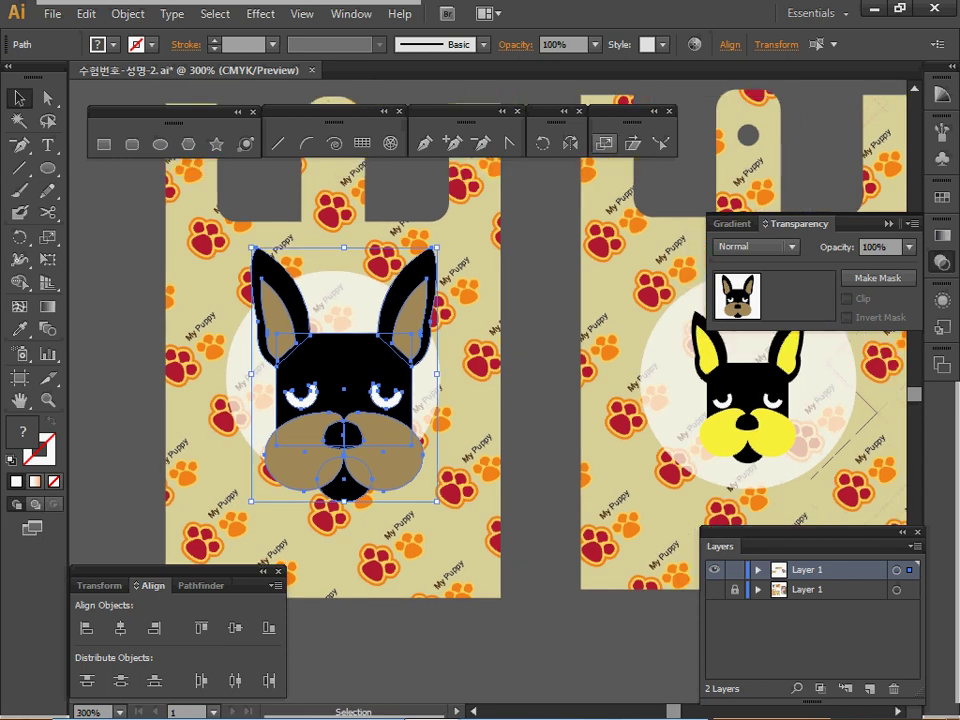
# Scale the pasted dog face uniformly to 60% so it fits inside the white circle, and deselect it
pyautogui.doubleClick(604, 143)
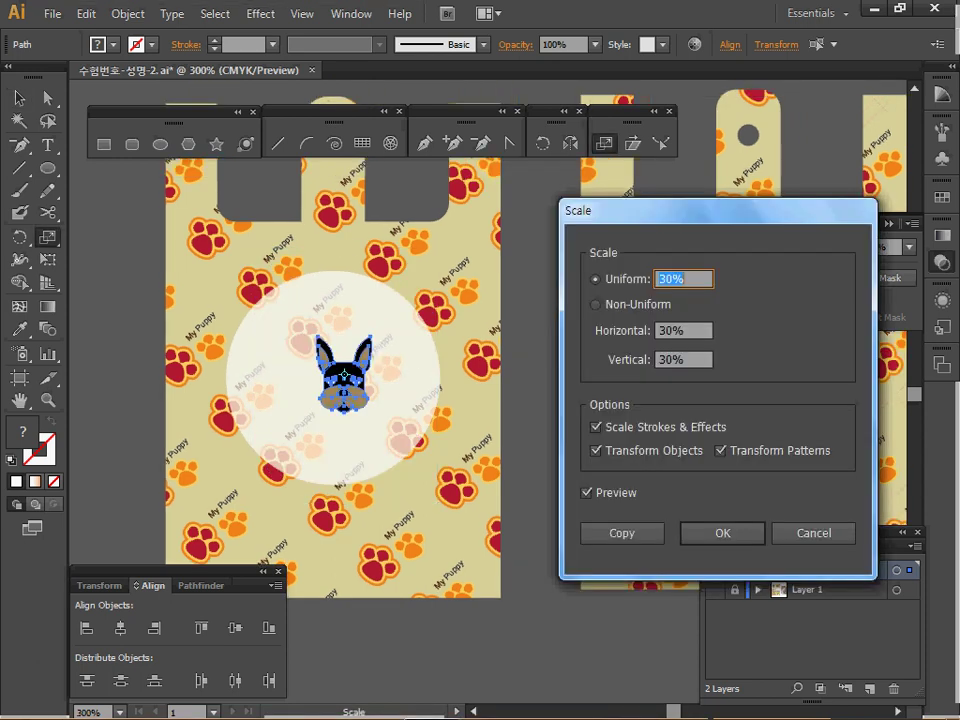
pyautogui.write('60')
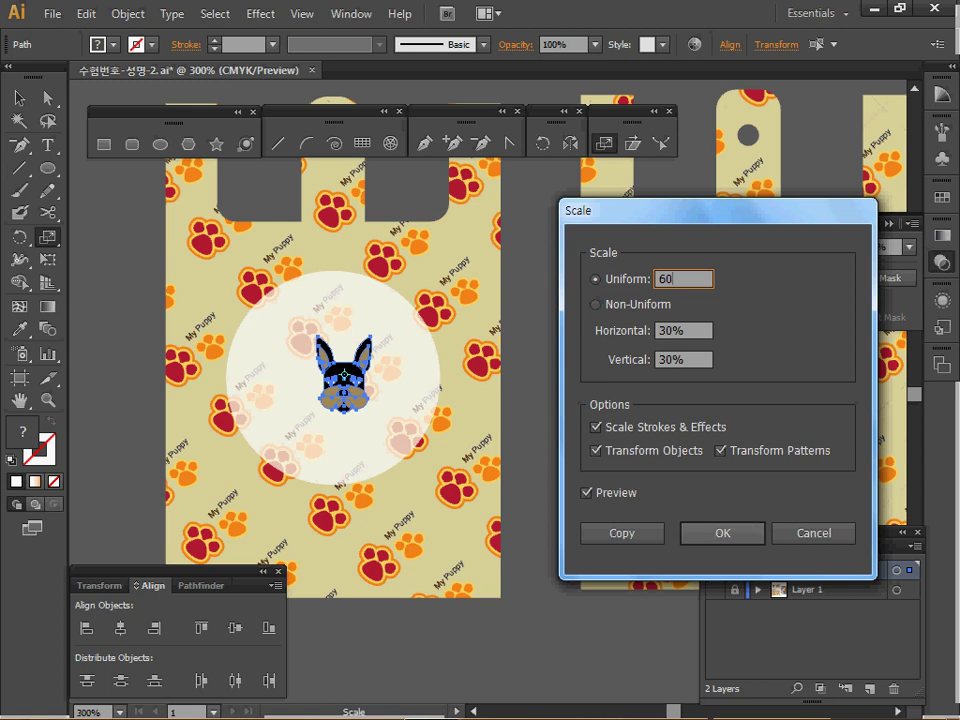
pyautogui.press('Return')
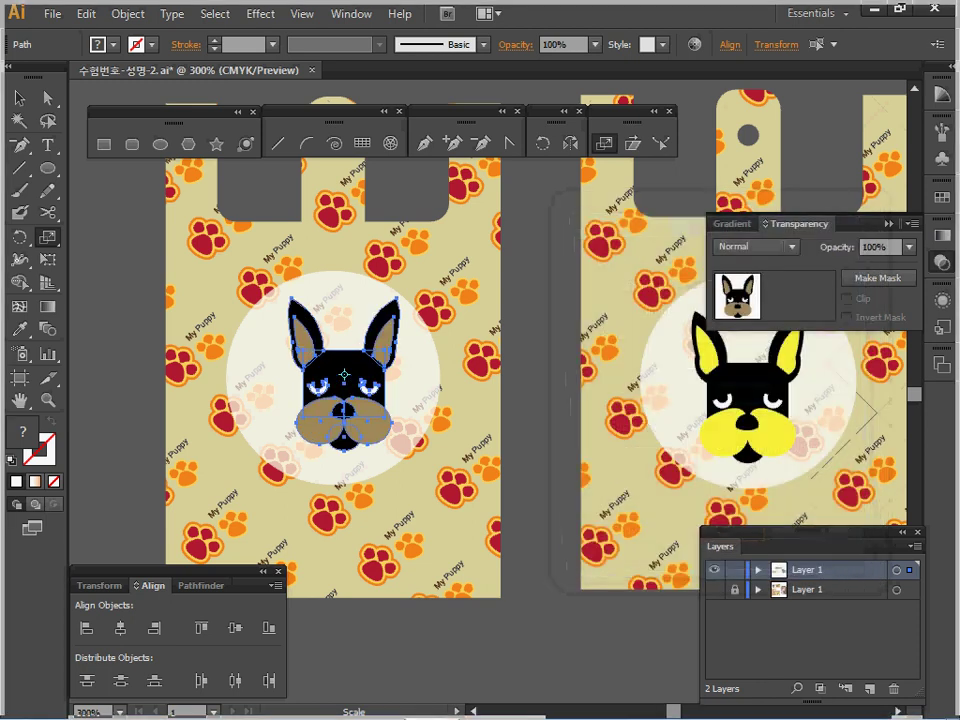
pyautogui.hotkey('ctrl', '-')
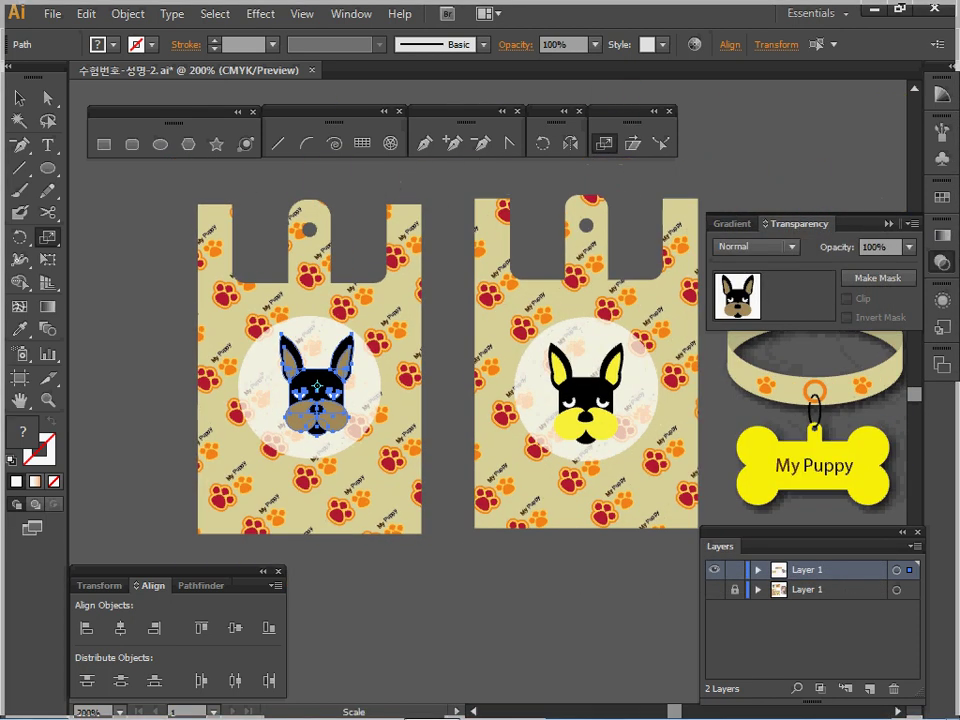
pyautogui.moveTo(322, 400); pyautogui.dragTo(183, 483)
pyautogui.keyDown('ctrl'); pyautogui.click(352, 430); pyautogui.keyUp('ctrl')
pyautogui.keyDown('ctrl'); pyautogui.click(183, 483); pyautogui.keyUp('ctrl')
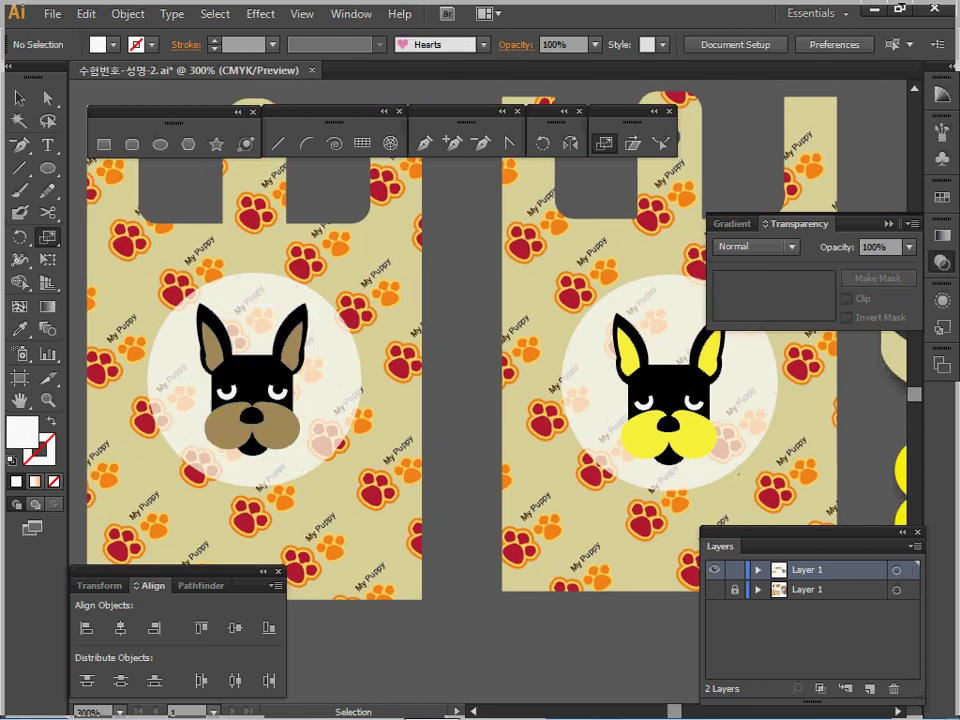
# Recolor the dog's inner ears and both muzzle halves with the yellow sampled from the reference bag's dog, and save the document
pyautogui.keyDown('ctrl'); pyautogui.click(211, 350); pyautogui.keyUp('ctrl')
pyautogui.keyDown('ctrl'); pyautogui.keyDown('shift'); pyautogui.click(293, 350); pyautogui.keyUp('shift'); pyautogui.keyUp('ctrl')
pyautogui.keyDown('ctrl'); pyautogui.keyDown('shift'); pyautogui.click(279, 428); pyautogui.keyUp('shift'); pyautogui.keyUp('ctrl')
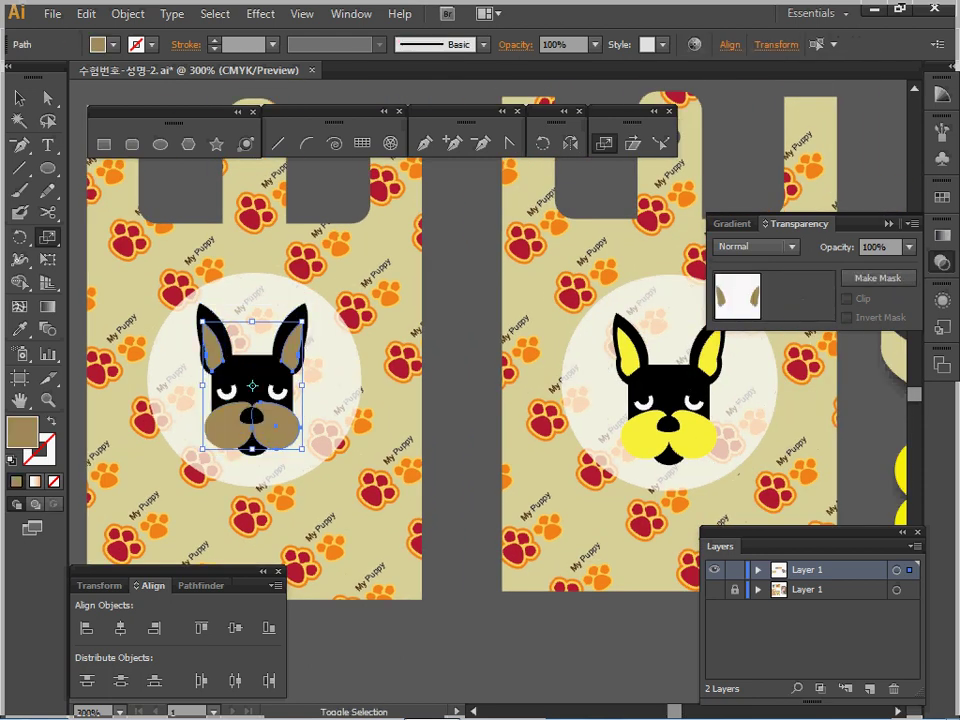
pyautogui.keyDown('ctrl'); pyautogui.keyDown('shift'); pyautogui.click(227, 428); pyautogui.keyUp('shift'); pyautogui.keyUp('ctrl')
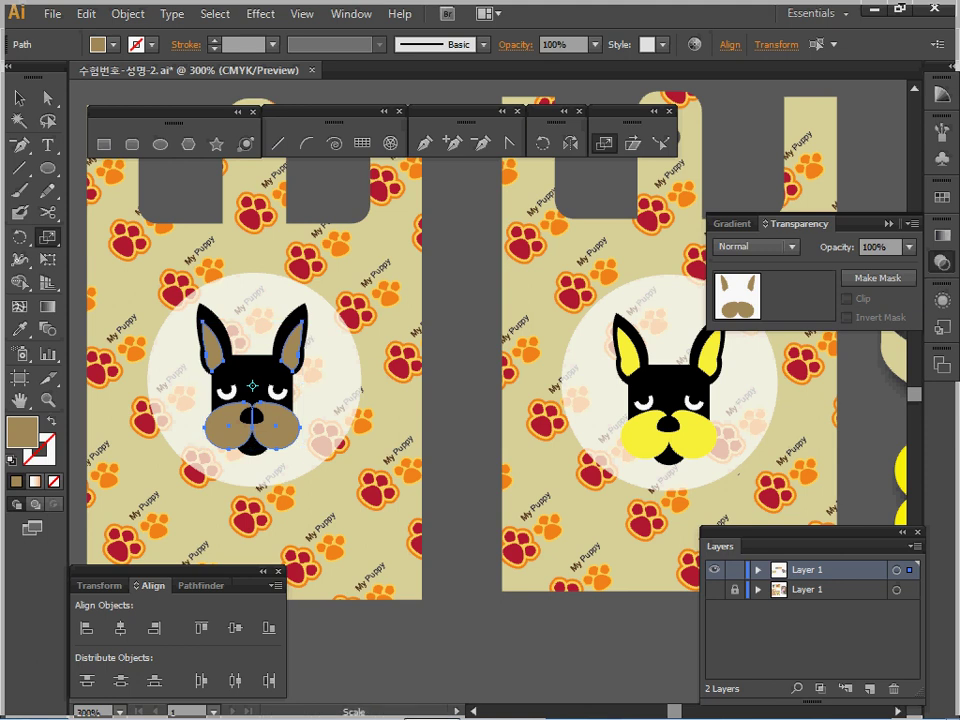
pyautogui.press('i')
pyautogui.click(650, 437)
pyautogui.press('v')
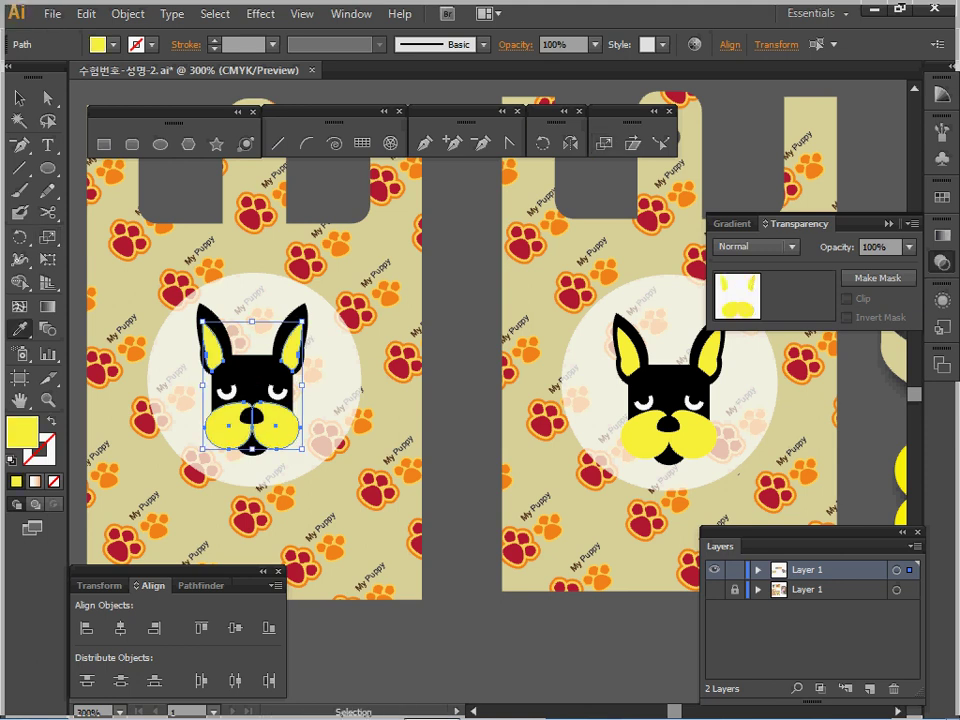
pyautogui.hotkey('ctrl', '-')
pyautogui.hotkey('ctrl', '-')
pyautogui.press('i')
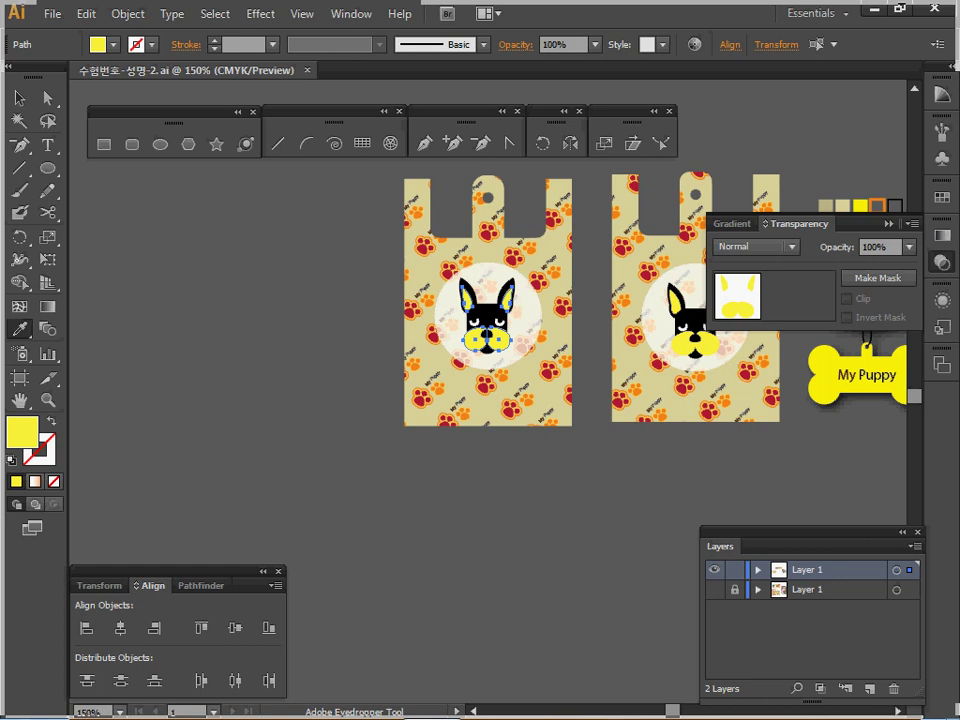
# Deselect the recolored dog parts and reset the fill and stroke to the default white and black
pyautogui.moveTo(785, 360); pyautogui.dragTo(513, 418)
pyautogui.keyDown('ctrl'); pyautogui.click(513, 418); pyautogui.keyUp('ctrl')
pyautogui.keyDown('ctrl'); pyautogui.click(513, 418); pyautogui.keyUp('ctrl')
pyautogui.moveTo(640, 345); pyautogui.dragTo(312, 414)
pyautogui.keyDown('ctrl'); pyautogui.click(548, 214); pyautogui.keyUp('ctrl')
pyautogui.press('i')
pyautogui.press('v')
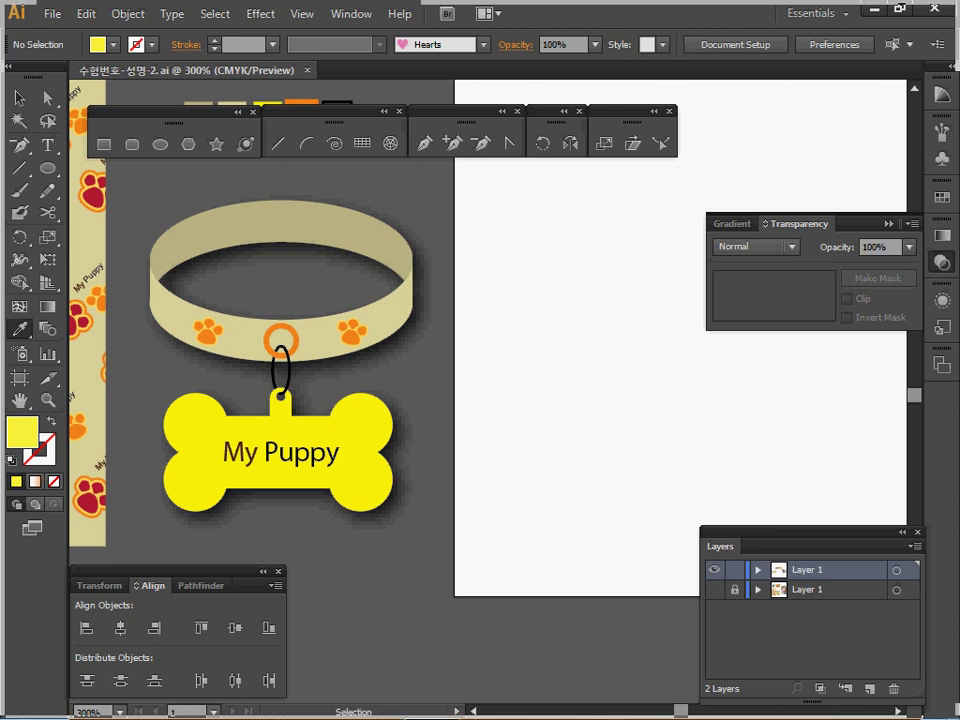
pyautogui.press('d')
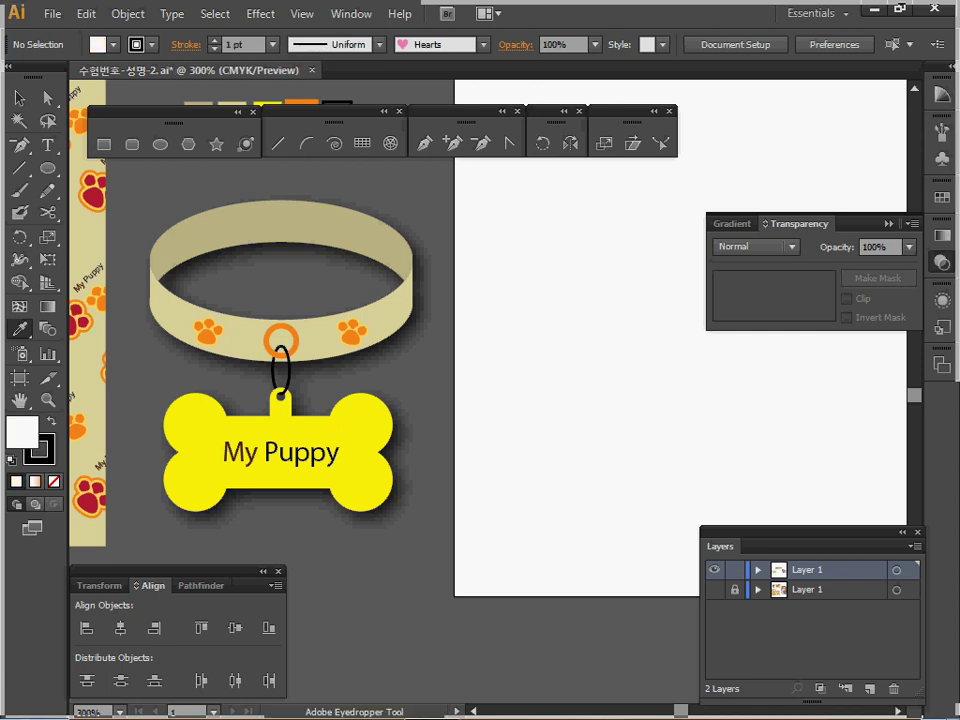
# Draw a 33 by 15 mm ellipse on the artboard beside the reference dog collar
pyautogui.click(160, 144)
pyautogui.press('space')
pyautogui.moveTo(500, 330); pyautogui.dragTo(433, 341)
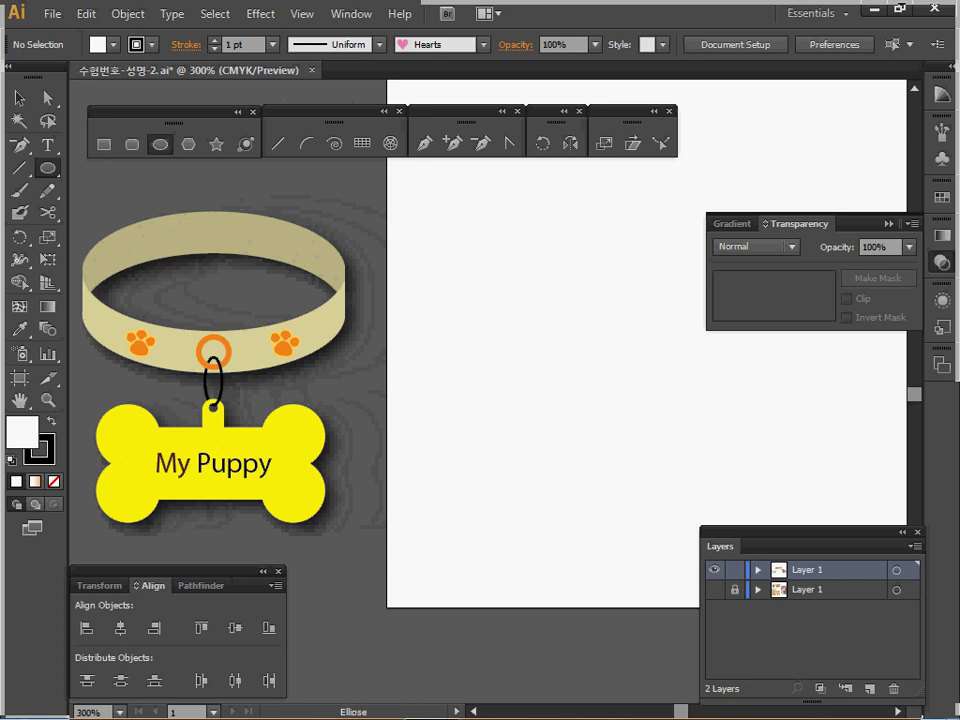
pyautogui.click(889, 224)
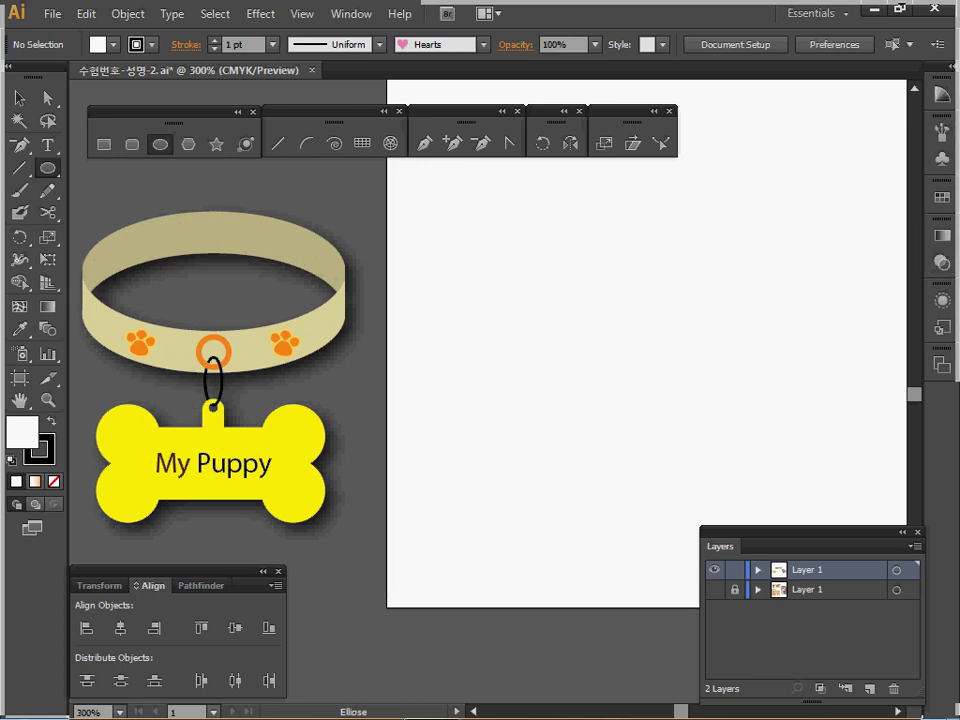
pyautogui.click(379, 319)
pyautogui.write('33')
pyautogui.press('Tab')
pyautogui.write('15')
pyautogui.press('Return')
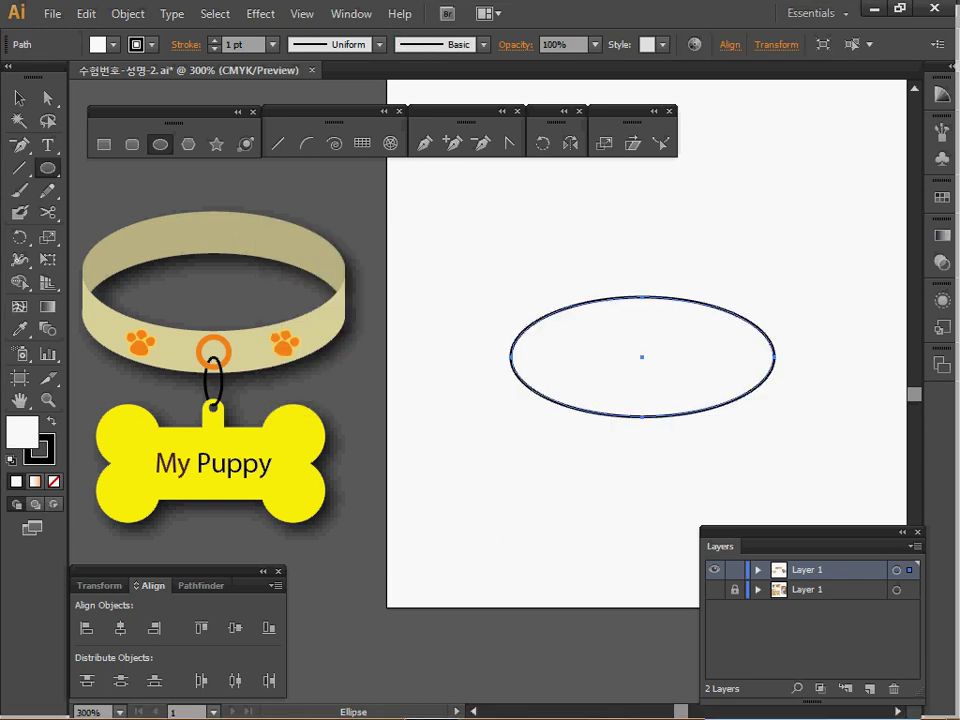
# Duplicate the ellipse straight up so the two overlap like the collar's rims, and remove the fill from both
pyautogui.press('v')
pyautogui.moveTo(642, 357); pyautogui.dragTo(627, 294)
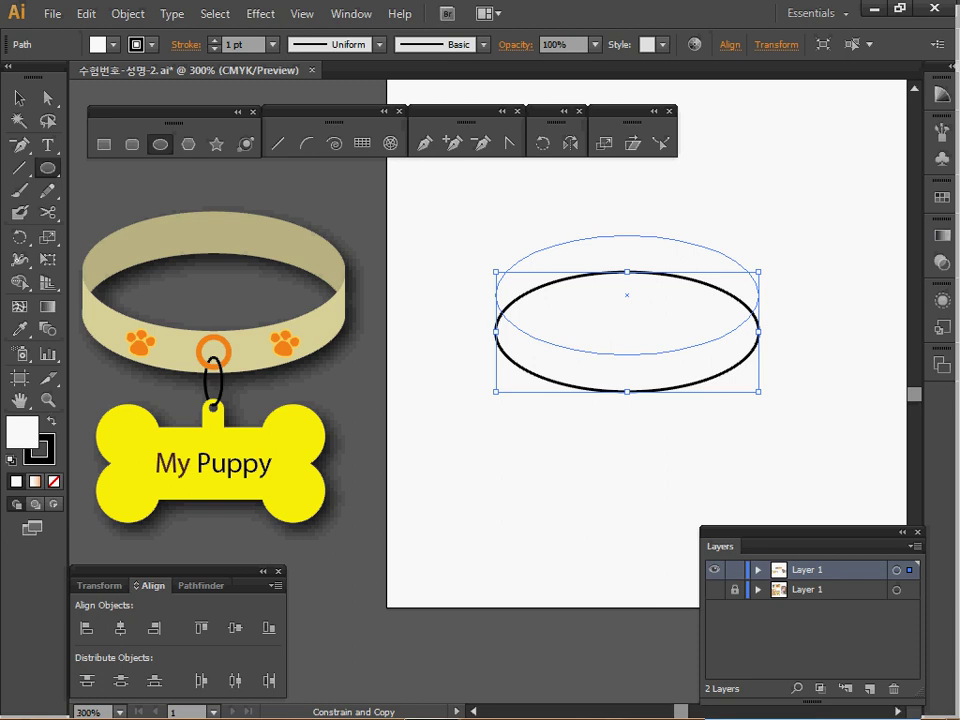
pyautogui.moveTo(627, 294); pyautogui.dragTo(627, 294)
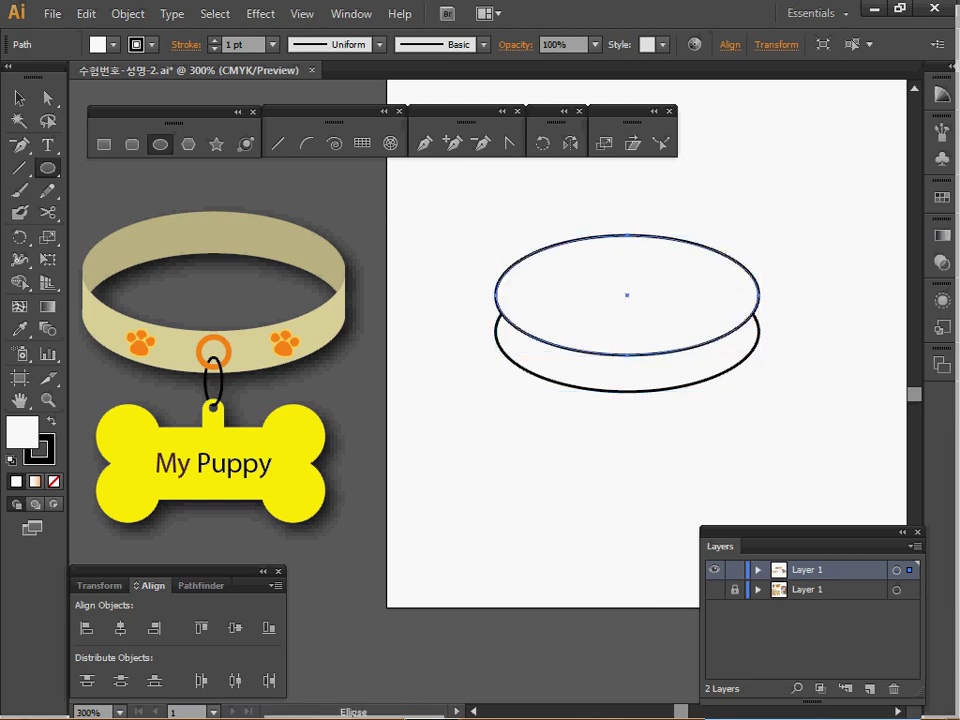
pyautogui.hotkey('ctrl', 'a')
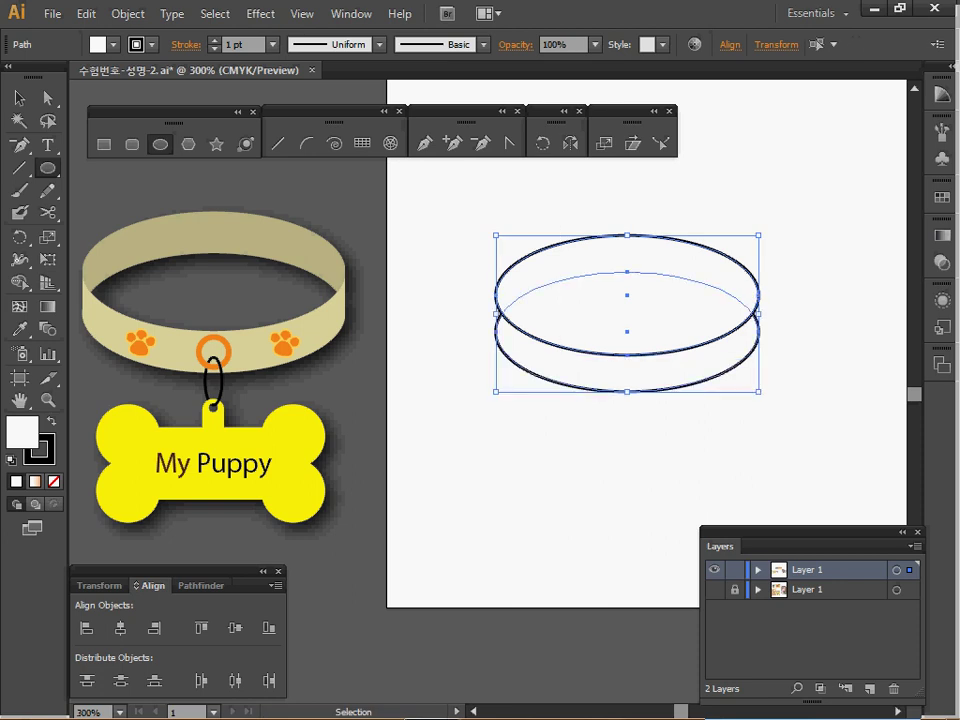
pyautogui.click(54, 481)
pyautogui.keyDown('ctrl'); pyautogui.click(470, 212); pyautogui.keyUp('ctrl')
# Draw a 32.9 by 20 mm rectangle spanning the width of the two ellipses
pyautogui.press('m')
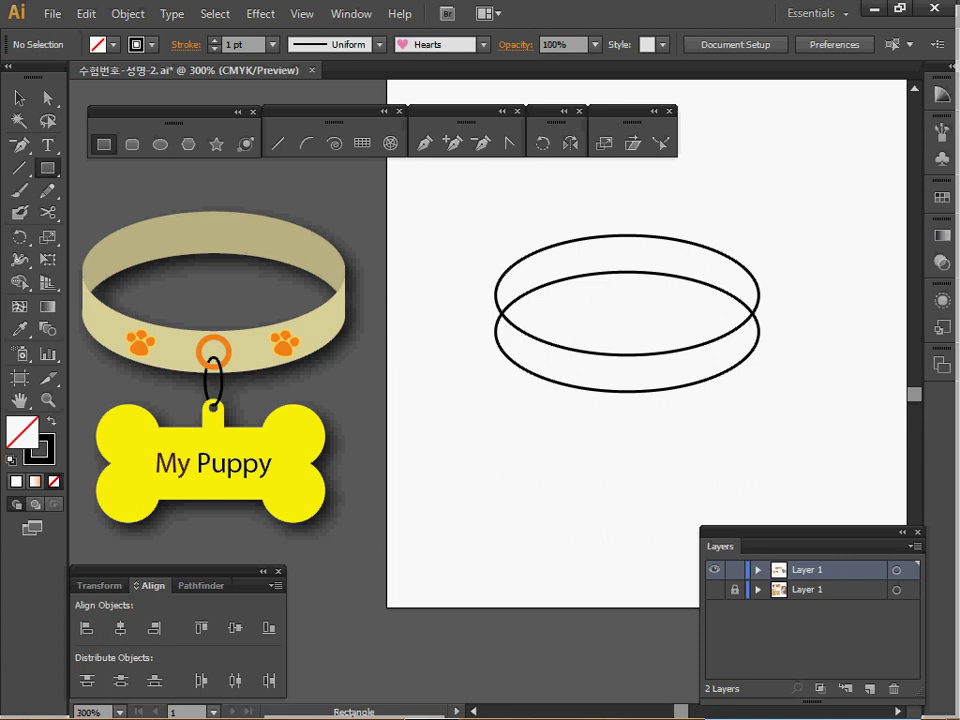
pyautogui.click(496, 296)
pyautogui.write('32.9')
pyautogui.press('Tab')
pyautogui.write('20')
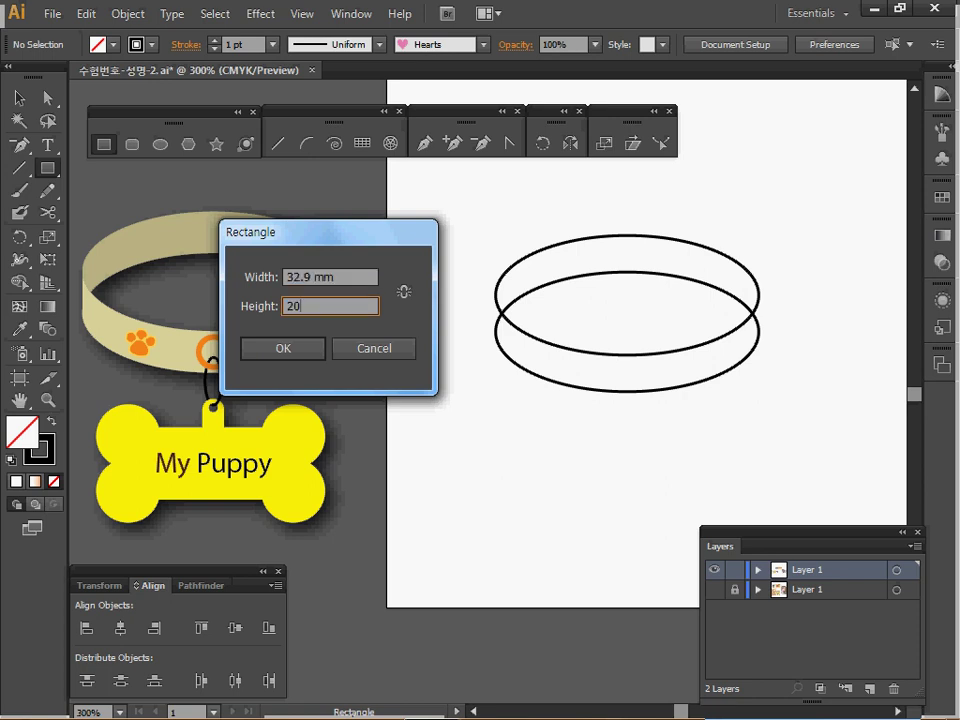
pyautogui.press('Return')
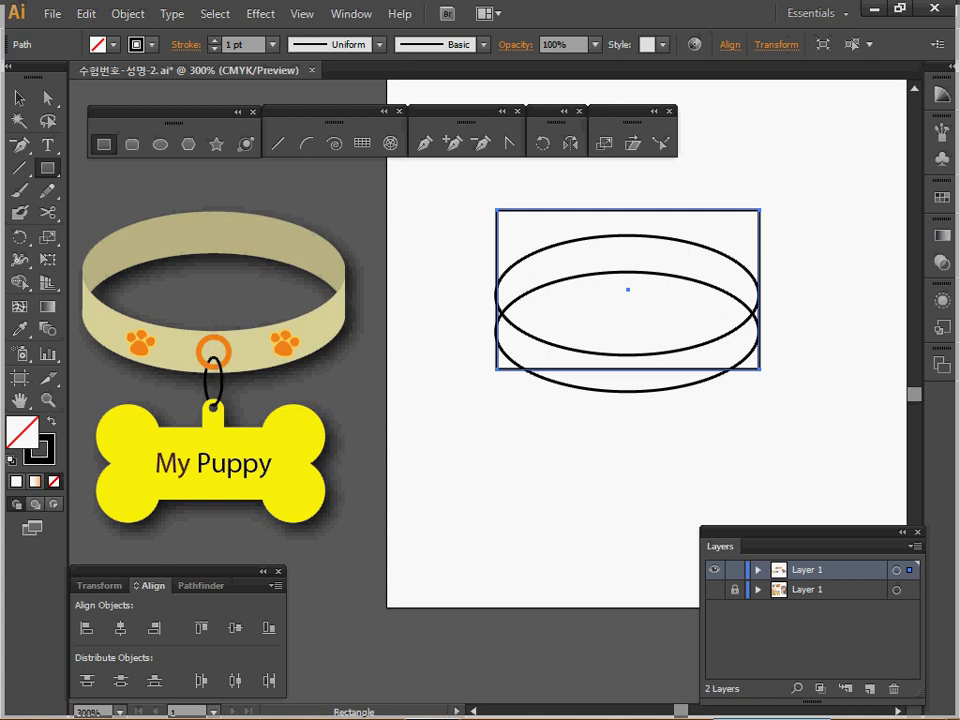
# Center the rectangle horizontally on the ellipses, nudge it so its lower edge crosses the lower ellipse, and deselect it
pyautogui.press('Up')
pyautogui.press('Up')
pyautogui.press('Up')
pyautogui.press('Up')
pyautogui.press('v')
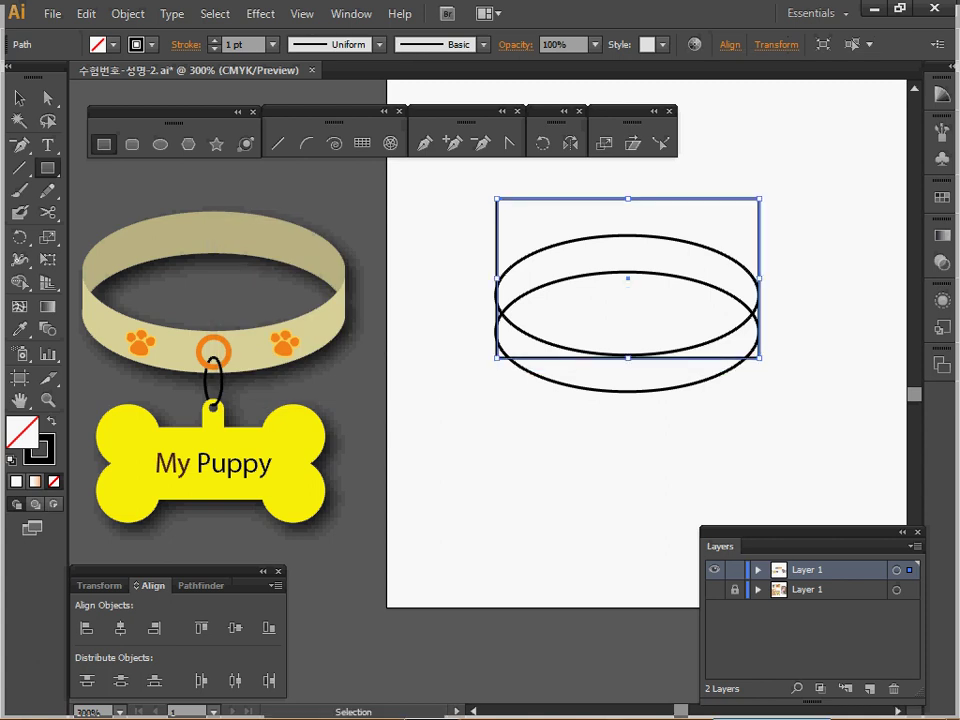
pyautogui.hotkey('ctrl', 'a')
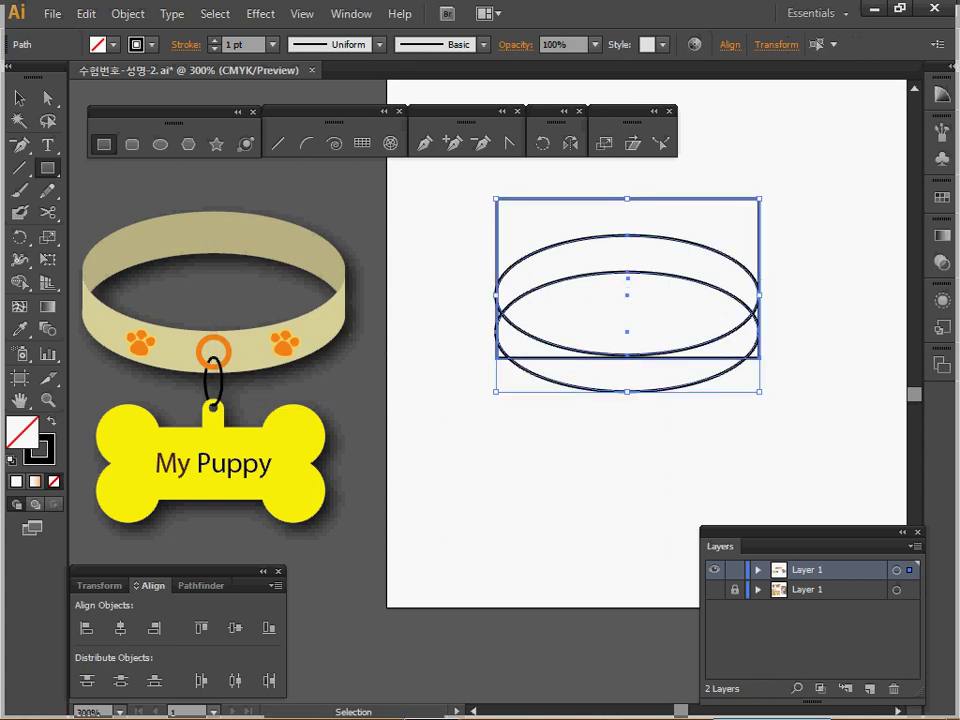
pyautogui.keyDown('ctrl'); pyautogui.click(474, 186); pyautogui.keyUp('ctrl')
pyautogui.moveTo(472, 185); pyautogui.dragTo(530, 208)
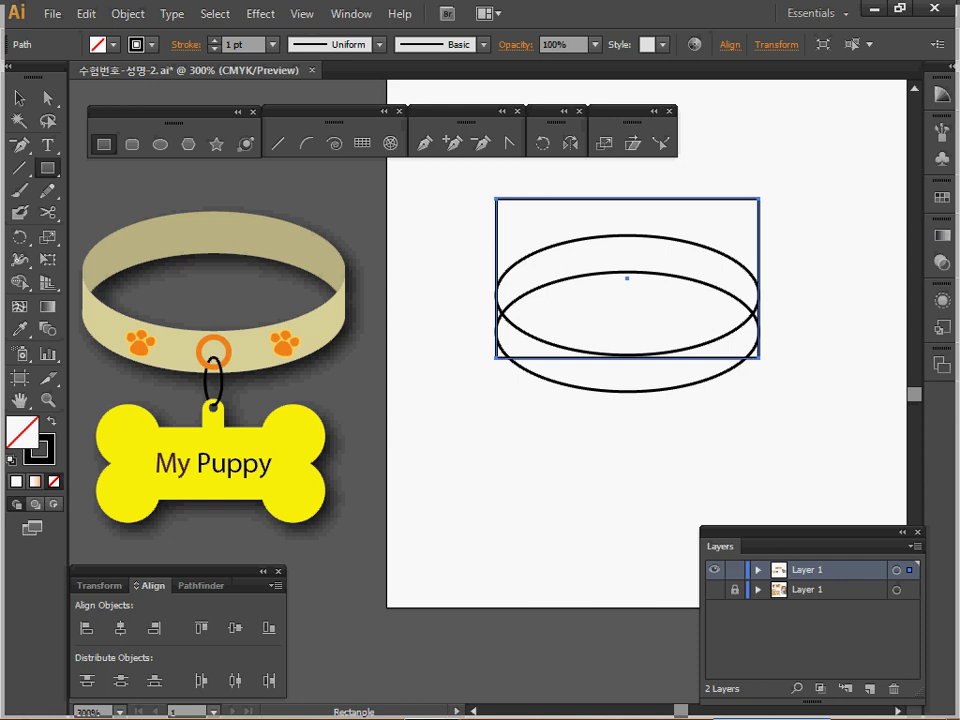
pyautogui.press('Down')
pyautogui.press('Down')
pyautogui.press('Down')
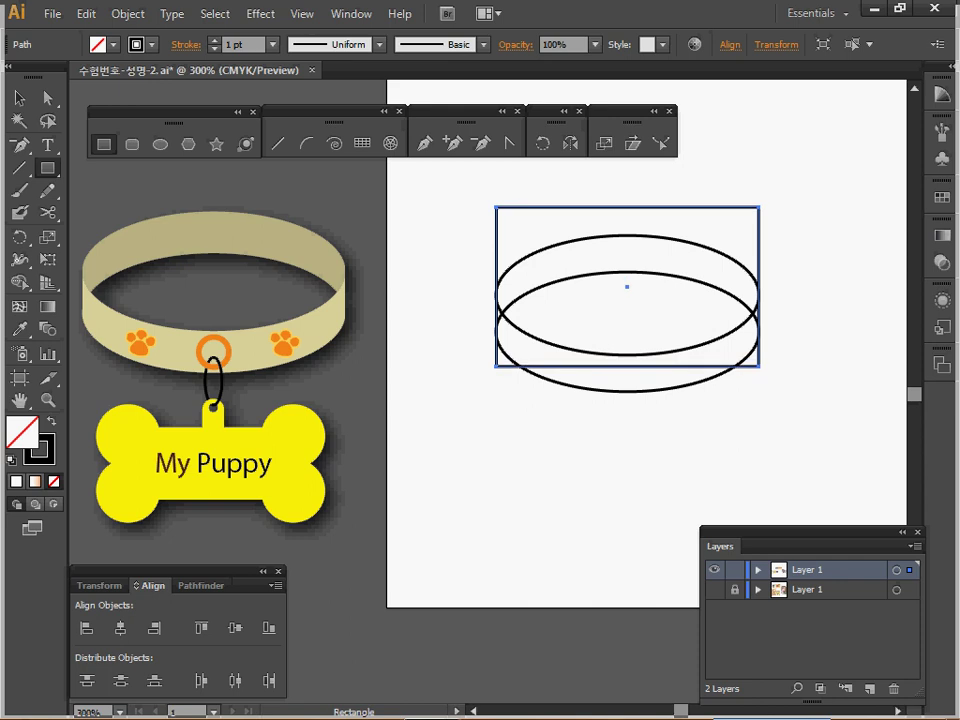
pyautogui.hotkey('ctrl', 'shift', 'a')
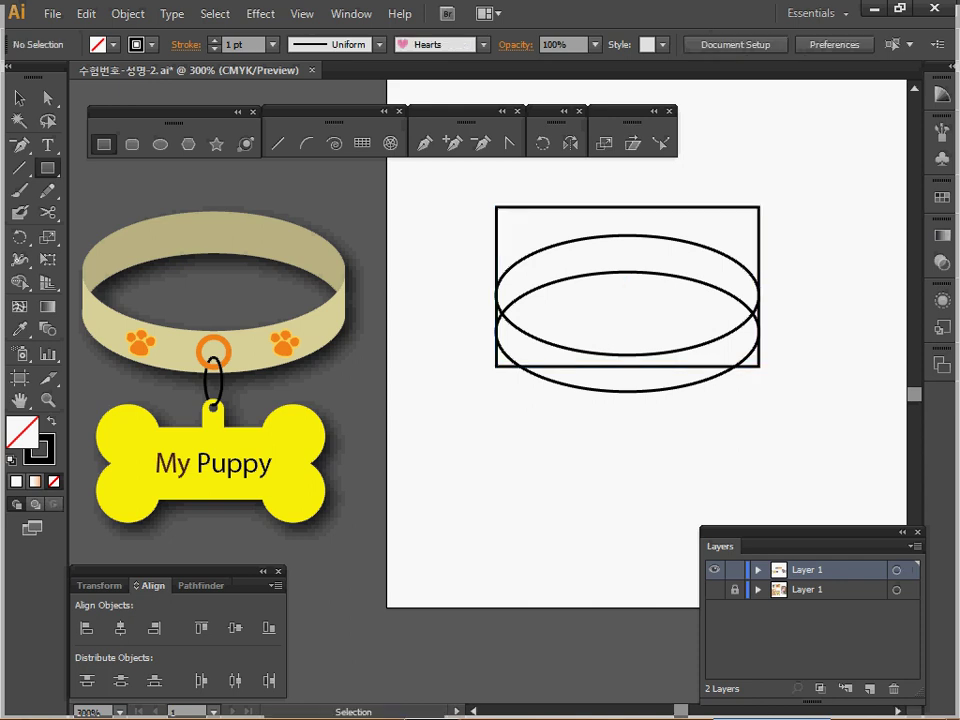
# Divide the two ellipses and the rectangle into separate pieces with the Pathfinder
pyautogui.moveTo(467, 304); pyautogui.dragTo(632, 437)
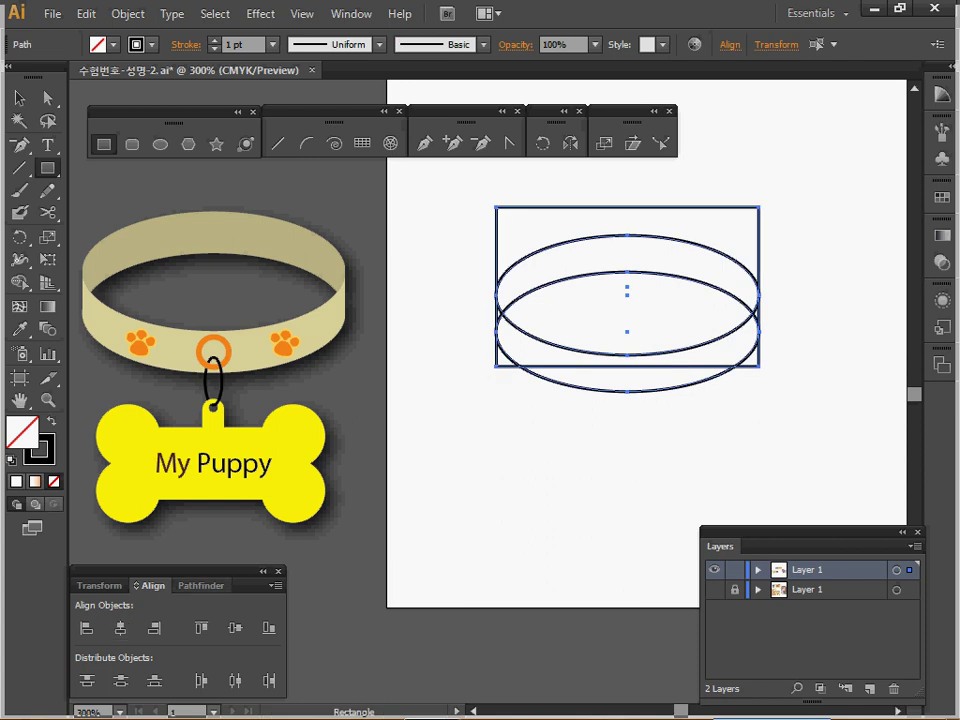
pyautogui.click(197, 585)
pyautogui.click(89, 674)
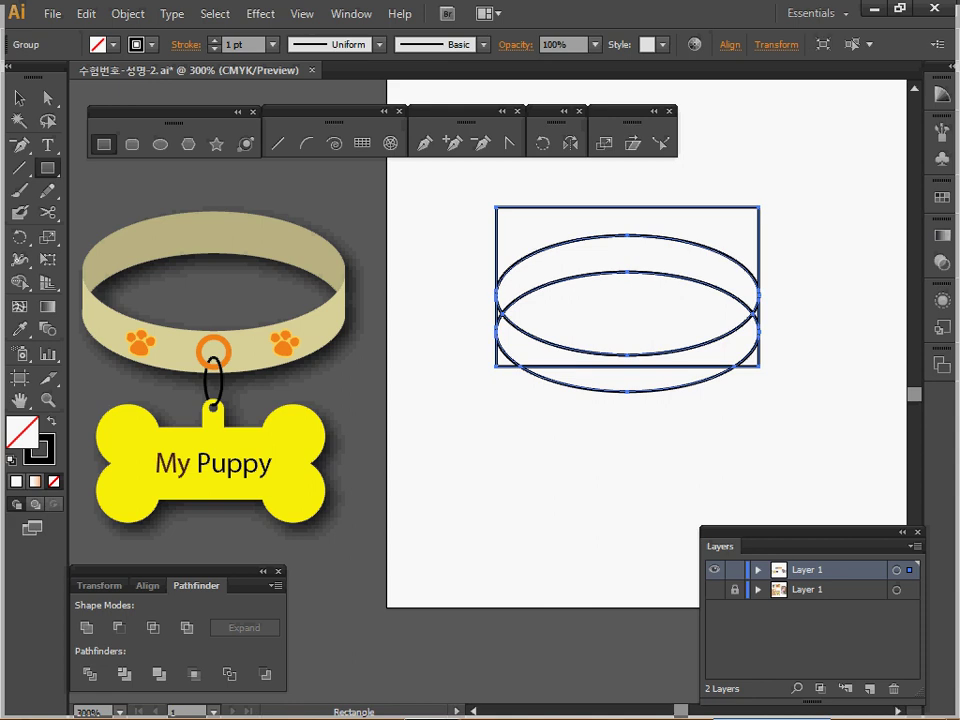
pyautogui.press('i')
pyautogui.click(205, 440)
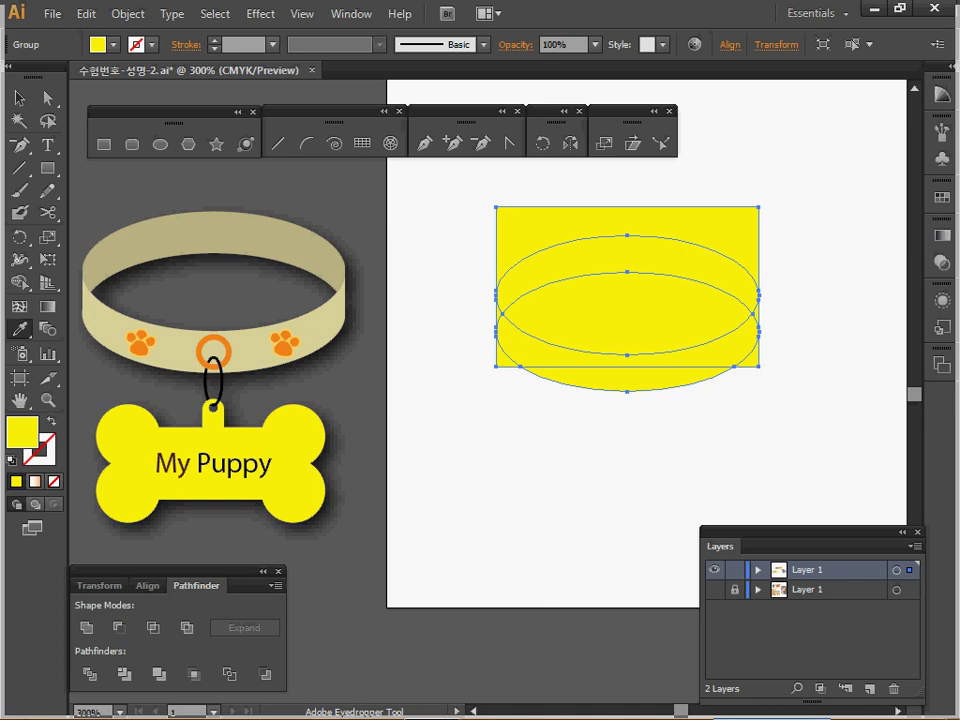
pyautogui.press('d')
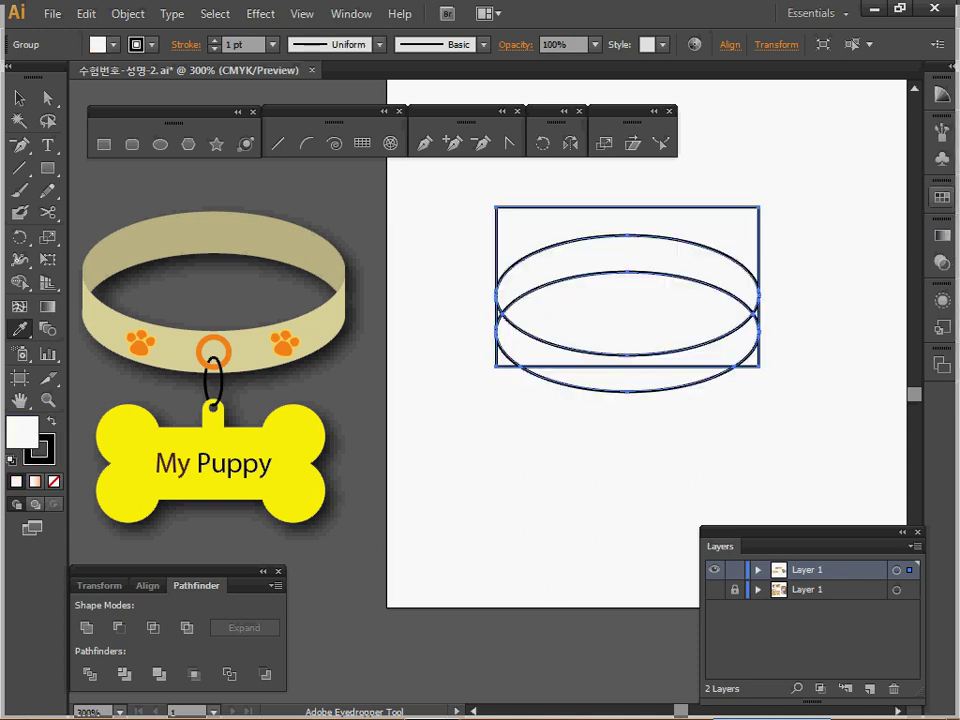
# Fill the divided pieces with a yellow swatch, keeping their black outlines
pyautogui.click(942, 197)
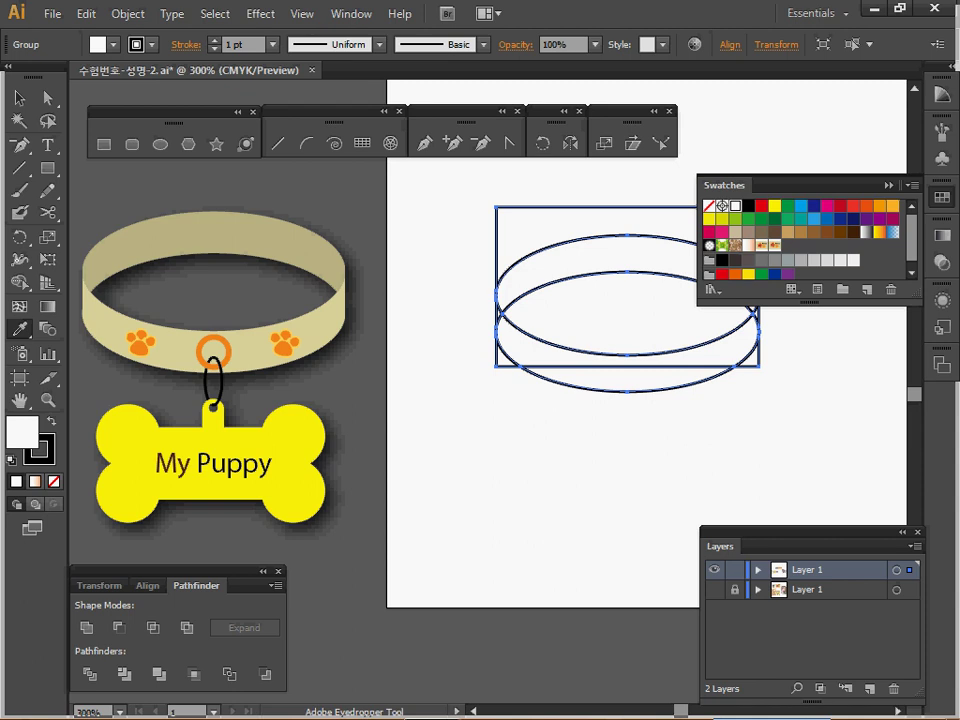
pyautogui.click(709, 219)
pyautogui.click(889, 185)
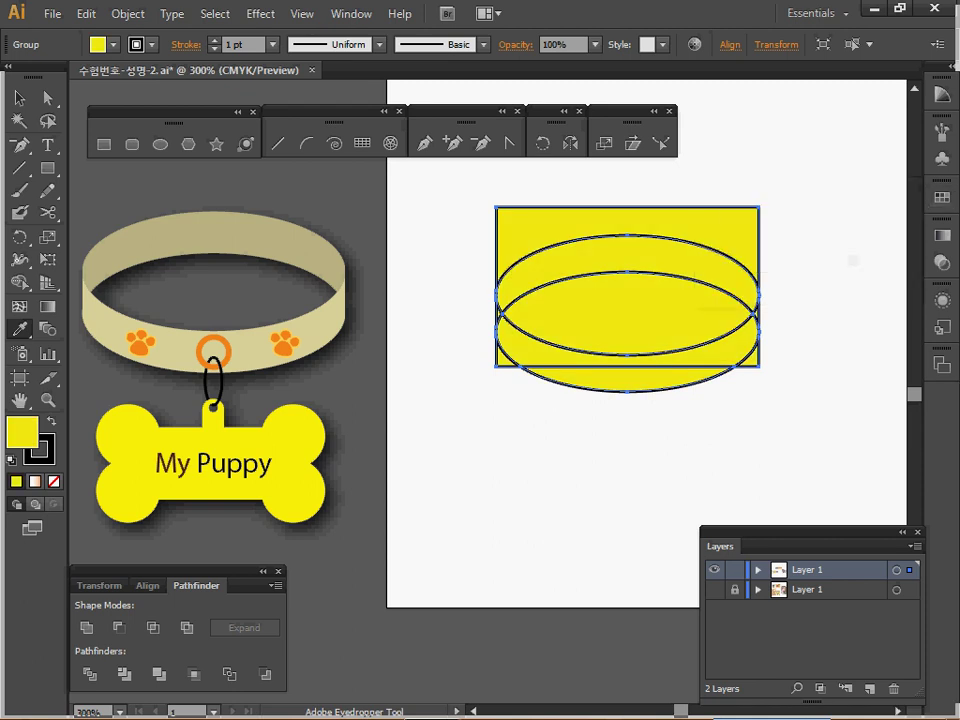
# Isolate the divided group and delete the rectangle pieces that lie outside the collar outline
pyautogui.click(19, 98)
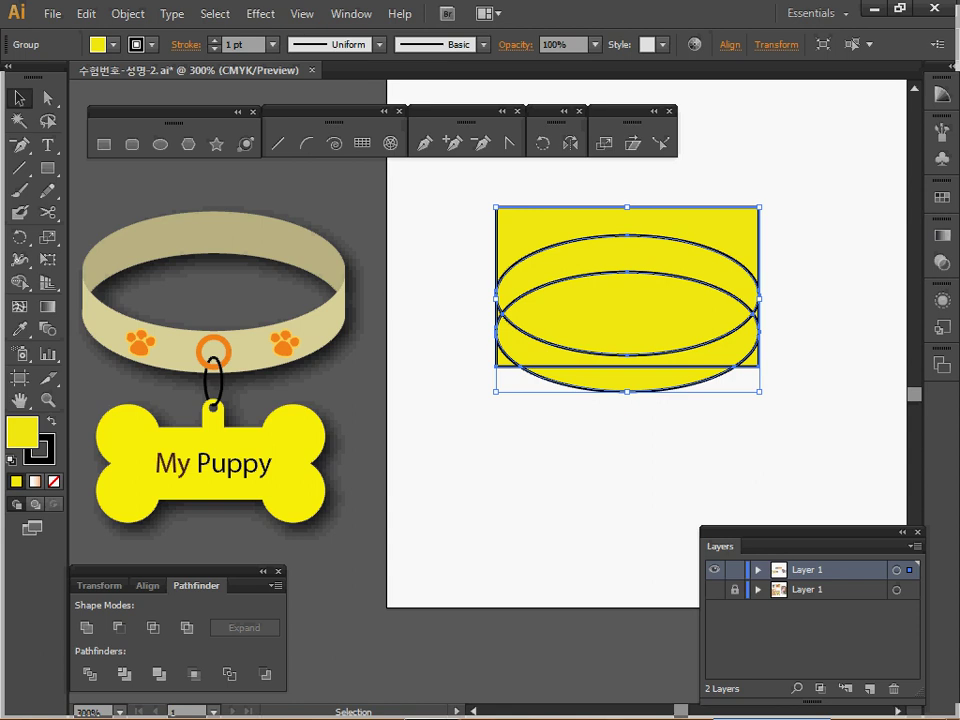
pyautogui.doubleClick(600, 325)
pyautogui.press('space')
pyautogui.moveTo(600, 325); pyautogui.dragTo(606, 392)
pyautogui.click(540, 293)
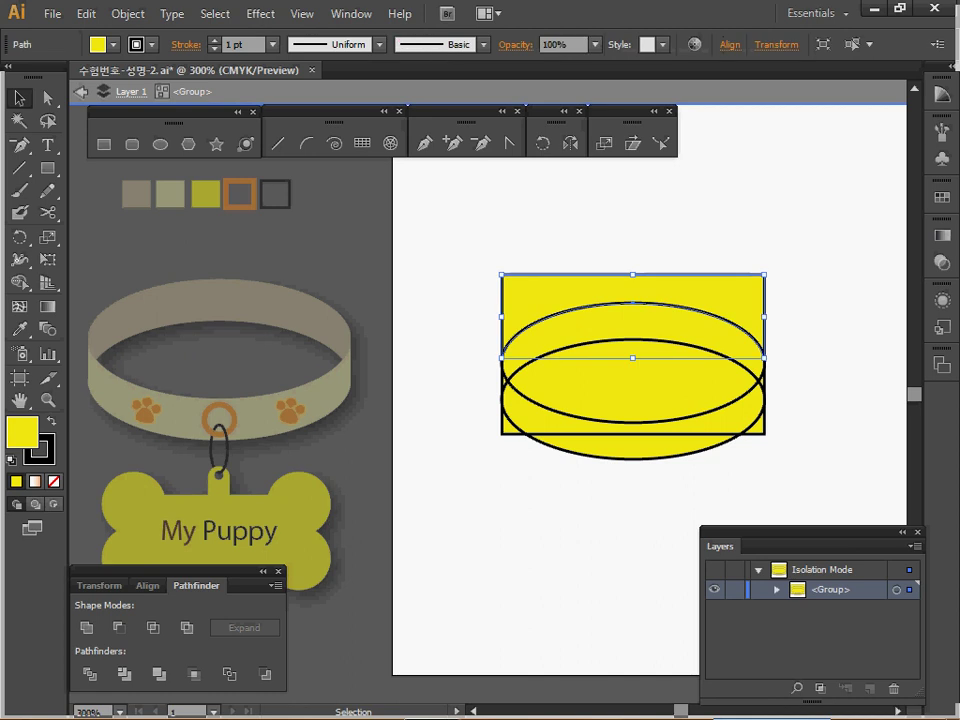
pyautogui.keyDown('shift'); pyautogui.click(507, 428); pyautogui.keyUp('shift')
pyautogui.keyDown('shift'); pyautogui.click(757, 427); pyautogui.keyUp('shift')
pyautogui.press('Delete')
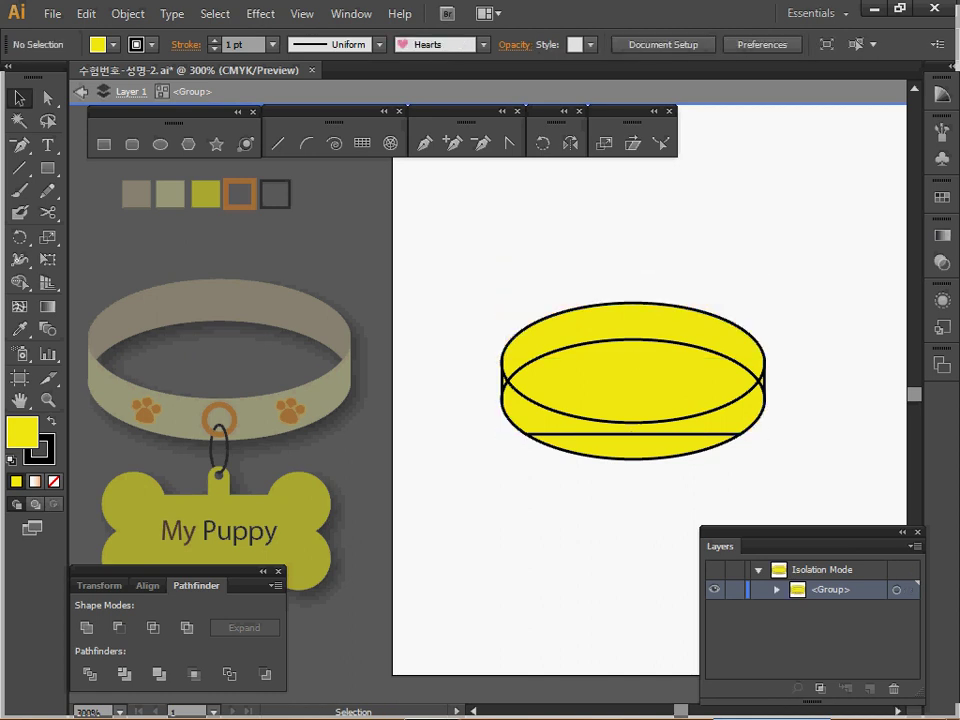
# Unite the lower pieces and the small side pieces into one front band of the collar
pyautogui.moveTo(465, 469); pyautogui.dragTo(858, 481)
pyautogui.keyDown('ctrl'); pyautogui.click(635, 421); pyautogui.keyUp('ctrl')
pyautogui.keyDown('ctrl'); pyautogui.click(672, 414); pyautogui.keyUp('ctrl')
pyautogui.keyDown('shift'); pyautogui.click(260, 381); pyautogui.keyUp('shift')
pyautogui.keyDown('shift'); pyautogui.click(207, 381); pyautogui.keyUp('shift')
pyautogui.keyDown('shift'); pyautogui.click(724, 381); pyautogui.keyUp('shift')
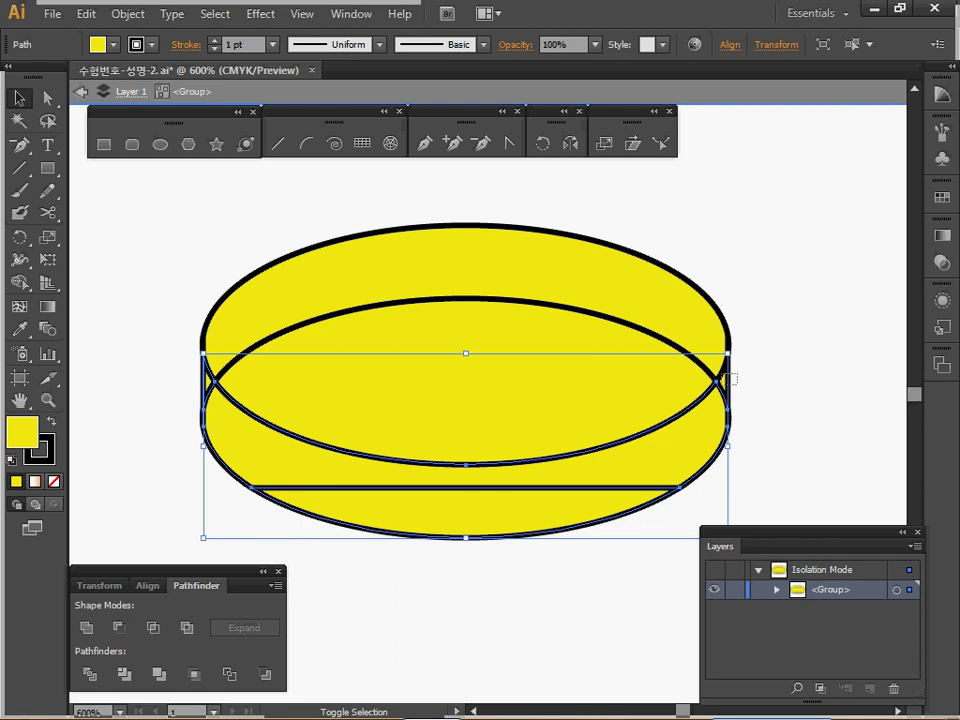
pyautogui.click(88, 628)
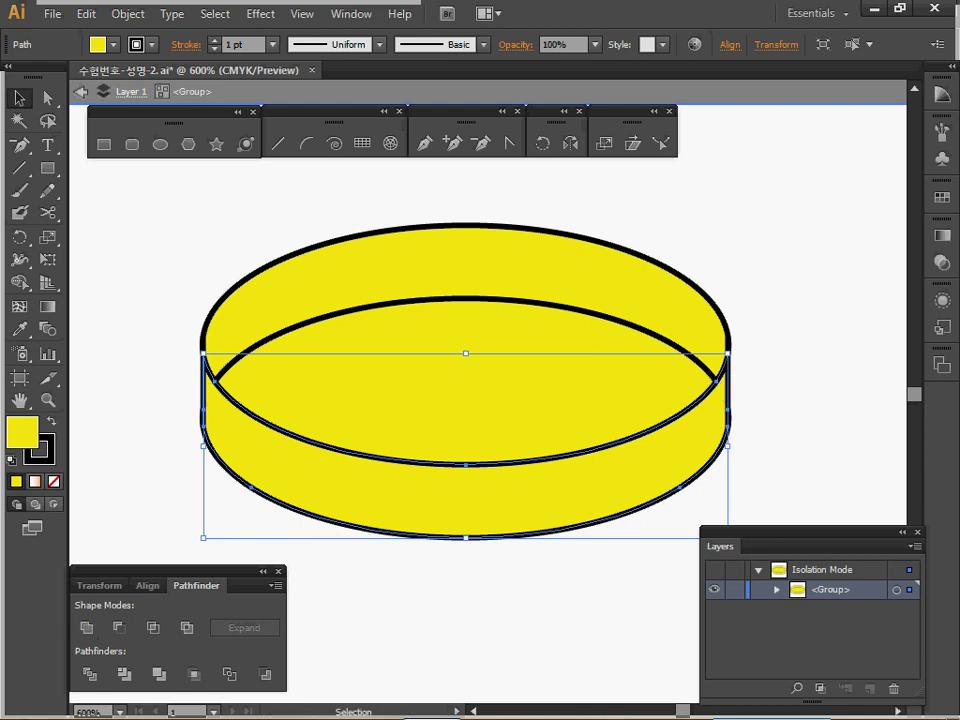
# Delete the central elliptical piece to open up the inside of the collar
pyautogui.keyDown('ctrl'); pyautogui.keyDown('alt'); pyautogui.click(490, 460); pyautogui.keyUp('alt'); pyautogui.keyUp('ctrl')
pyautogui.keyDown('ctrl'); pyautogui.keyDown('alt'); pyautogui.click(490, 460); pyautogui.keyUp('alt'); pyautogui.keyUp('ctrl')
pyautogui.moveTo(490, 460); pyautogui.dragTo(490, 493)
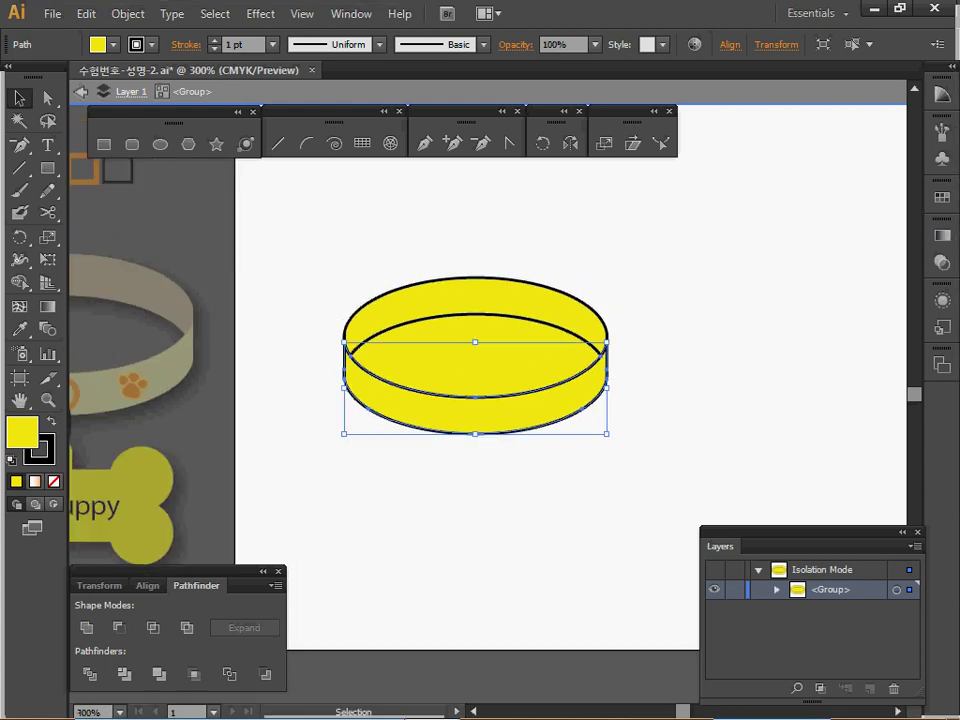
pyautogui.click(475, 357)
pyautogui.press('Delete')
pyautogui.moveTo(475, 357); pyautogui.dragTo(631, 391)
# Recolor the front band with the light beige and the back band with the darker beige from the reference swatches
pyautogui.click(630, 449)
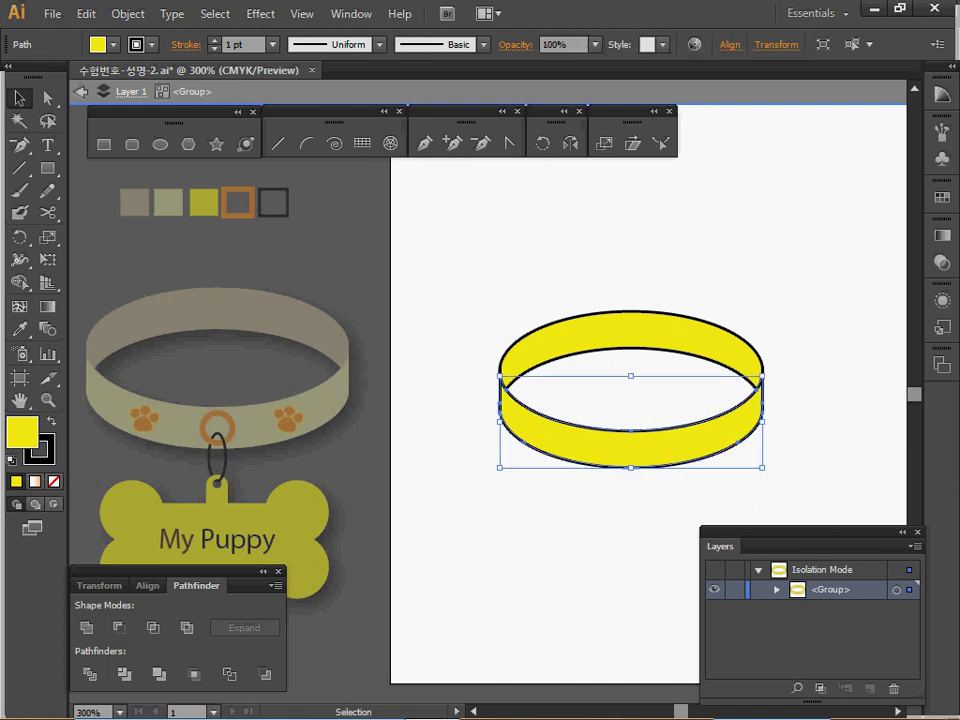
pyautogui.press('i')
pyautogui.click(168, 203)
pyautogui.keyDown('ctrl'); pyautogui.click(630, 330); pyautogui.keyUp('ctrl')
pyautogui.click(134, 203)
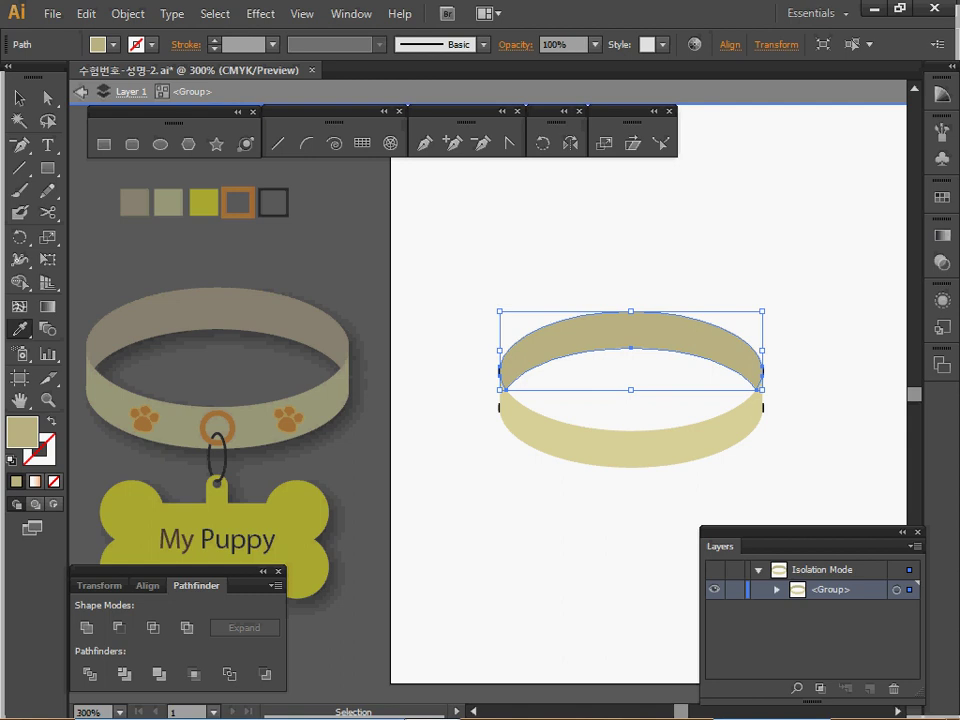
# Select the leftover slivers at both ends of the collar by inverting the selection of the two bands
pyautogui.moveTo(566, 273); pyautogui.dragTo(650, 450)
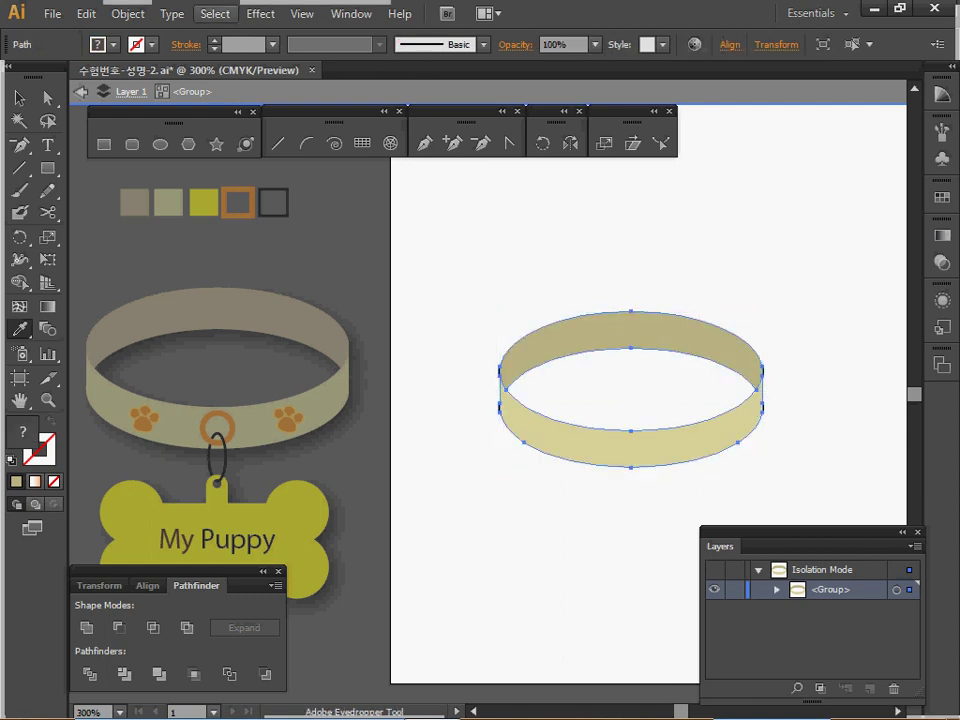
pyautogui.click(215, 14)
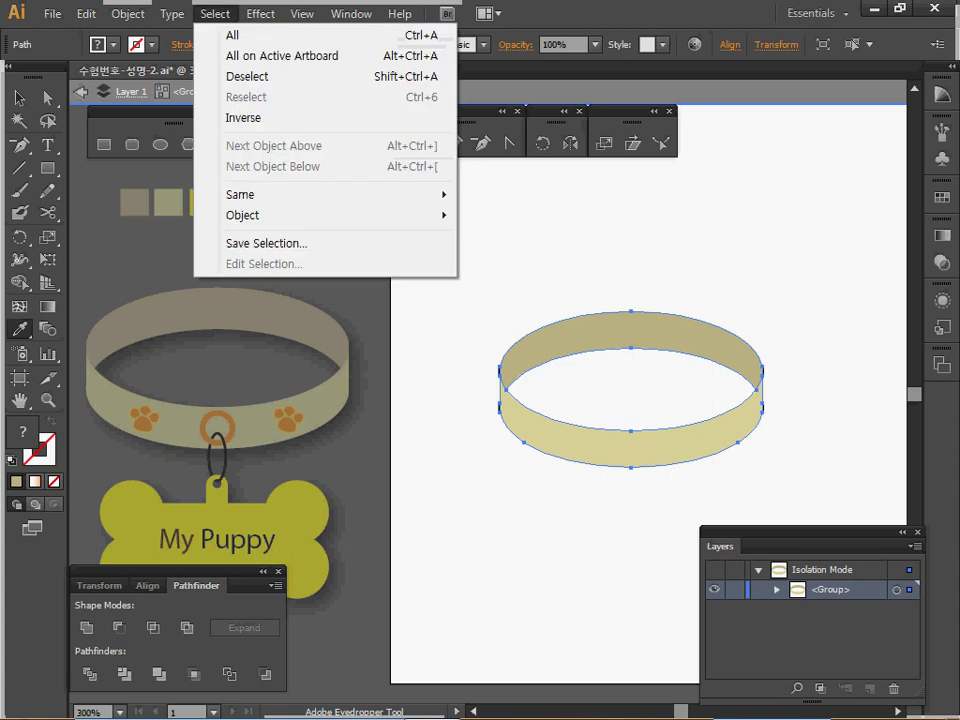
pyautogui.click(243, 118)
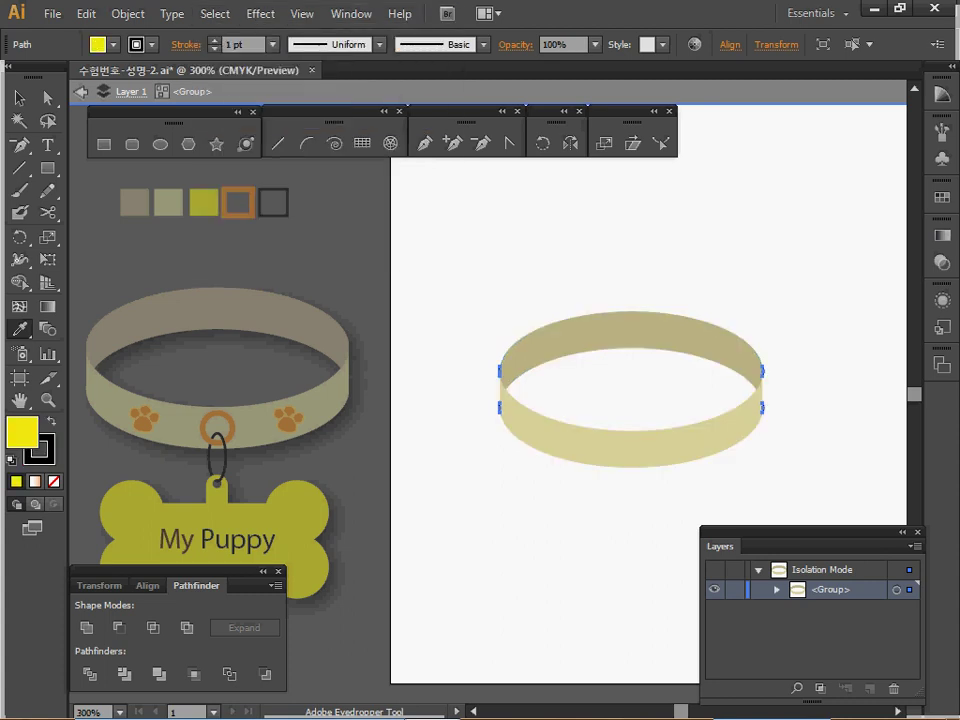
# Delete the selected leftover paths at the collar's sides and exit the group's isolation mode
pyautogui.press('Delete')
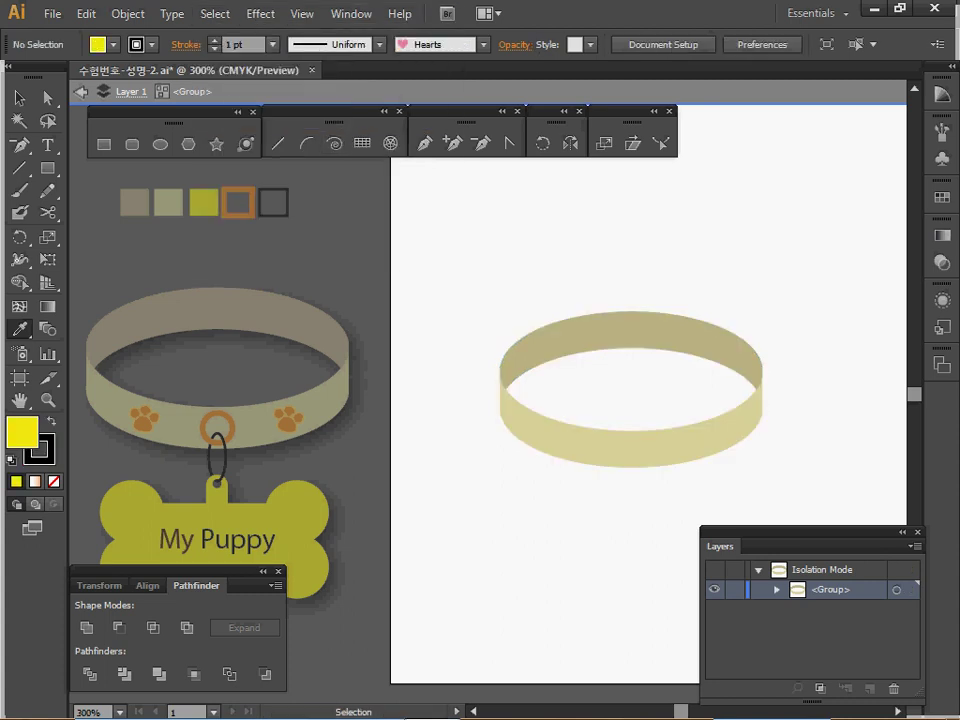
pyautogui.press('Escape')
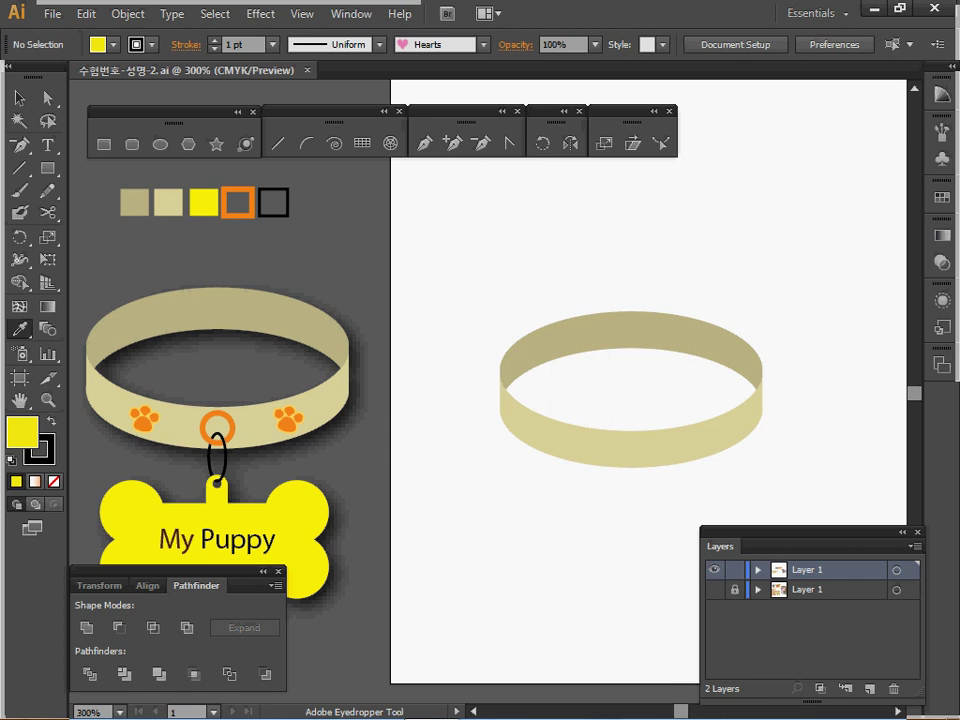
# Draw a wide yellow rectangle with a 1 pt black outline below the collar as the bone tag's body
pyautogui.moveTo(593, 465); pyautogui.dragTo(629, 345)
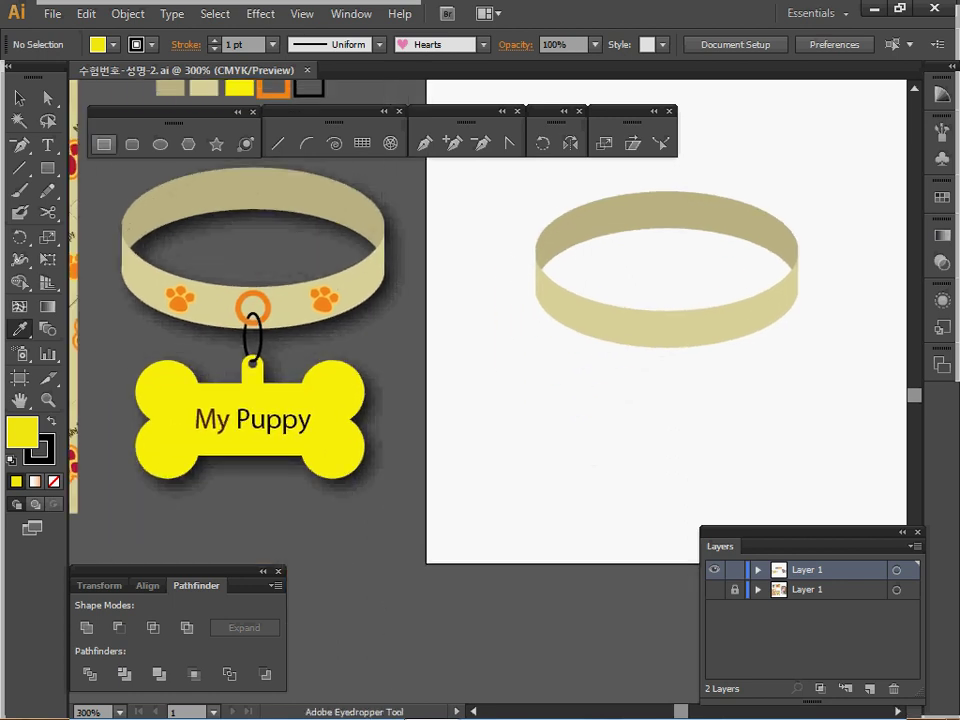
pyautogui.press('m')
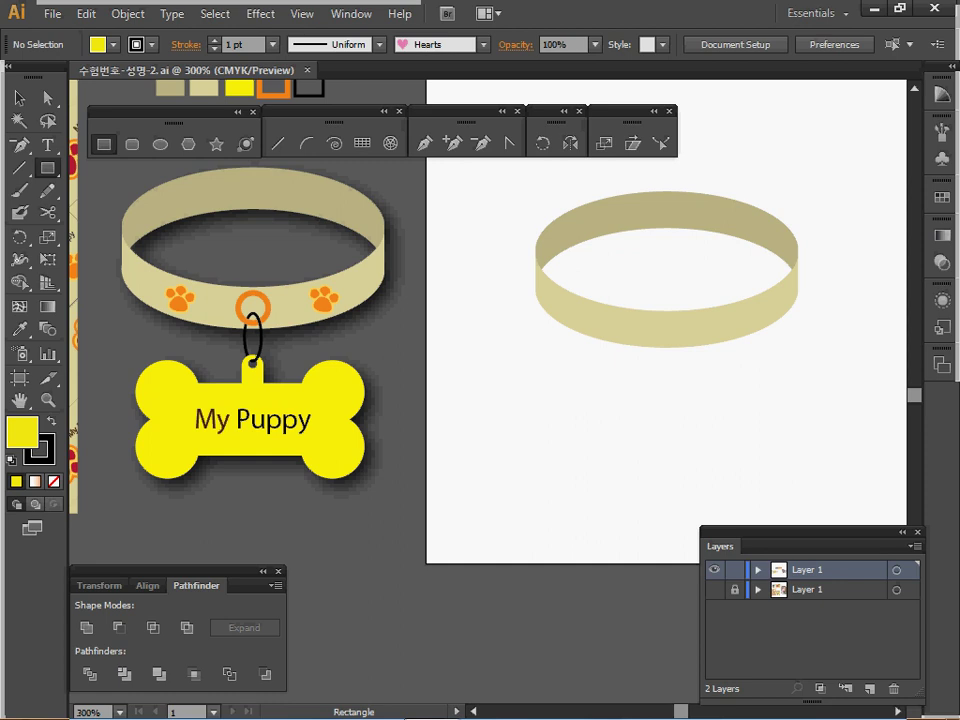
pyautogui.moveTo(584, 382); pyautogui.dragTo(756, 449)
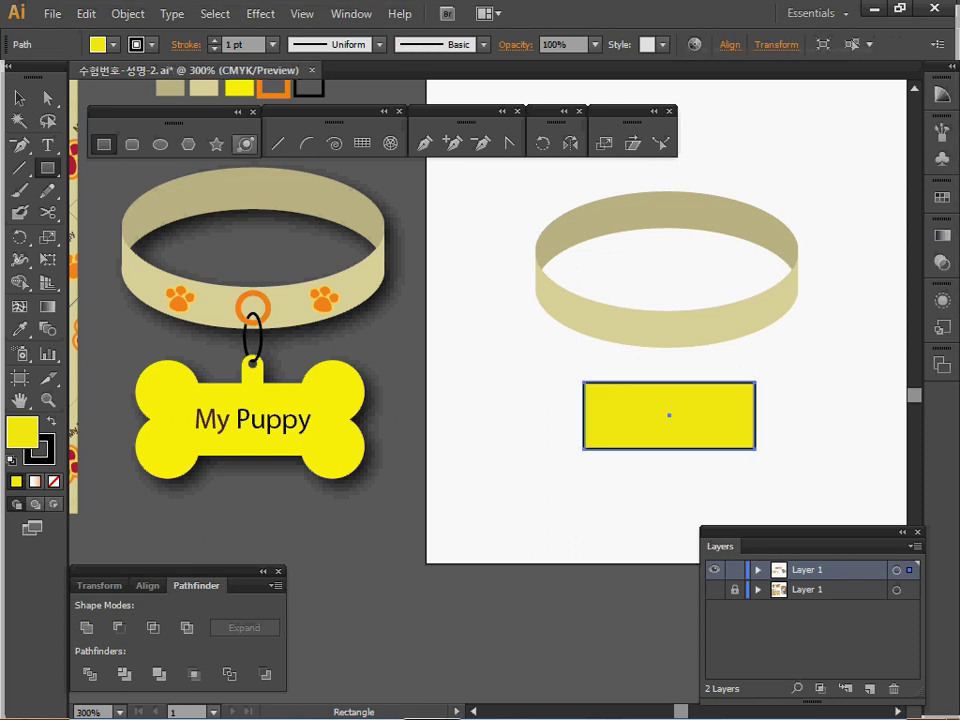
# Draw a circle on the rectangle's upper-left corner and copy it to the other three corners to form the bone's ends
pyautogui.click(160, 144)
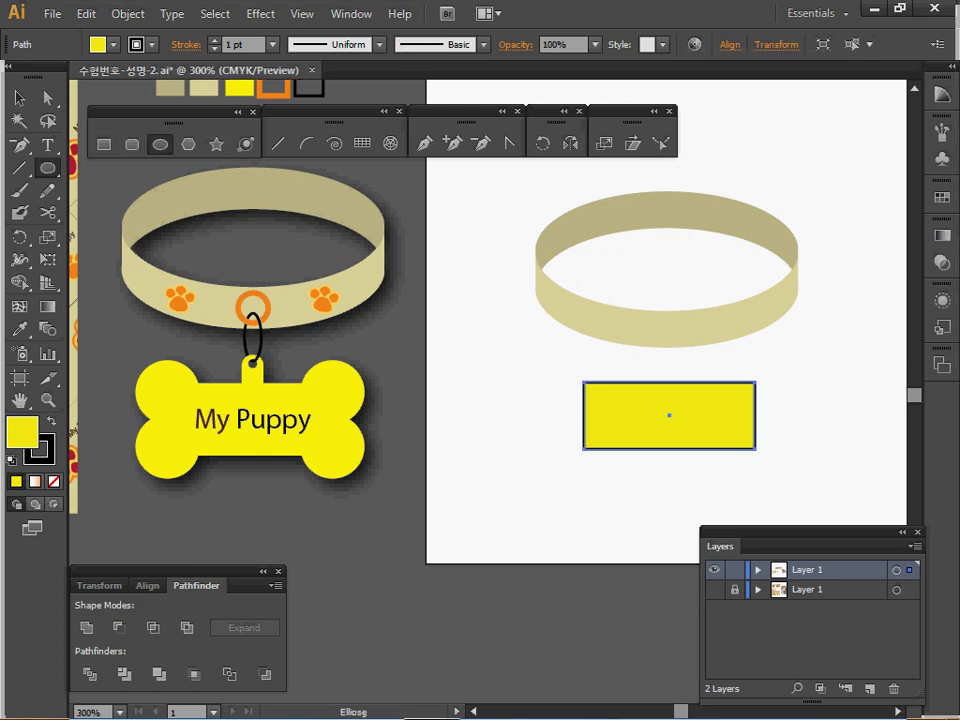
pyautogui.moveTo(559, 354); pyautogui.dragTo(581, 444)
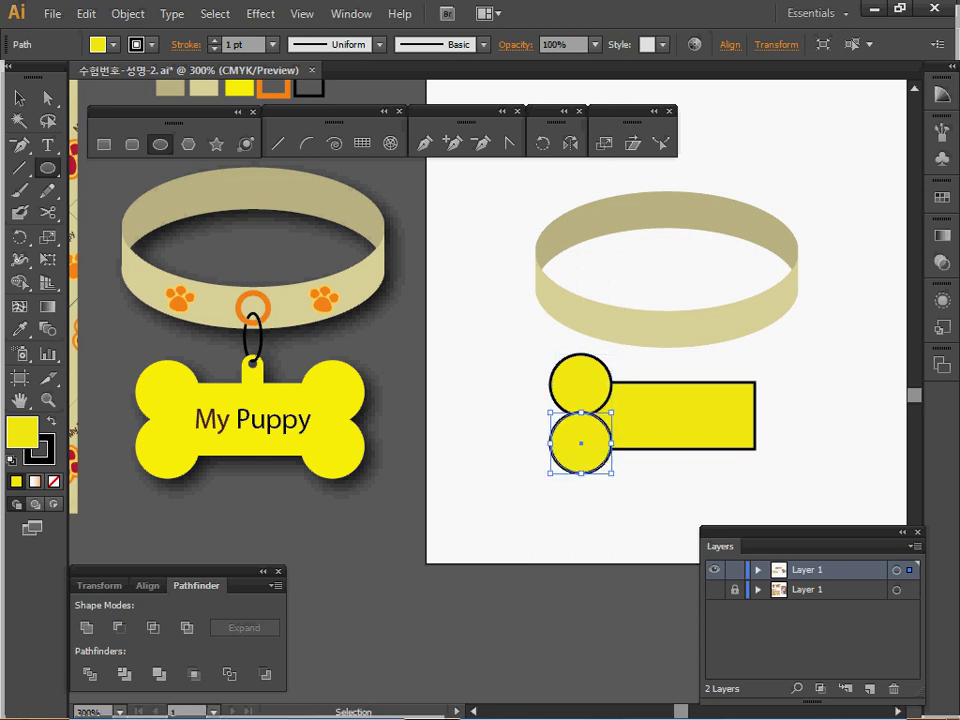
pyautogui.hotkey('ctrl', 'shift', 'a')
pyautogui.moveTo(529, 350); pyautogui.dragTo(760, 420)
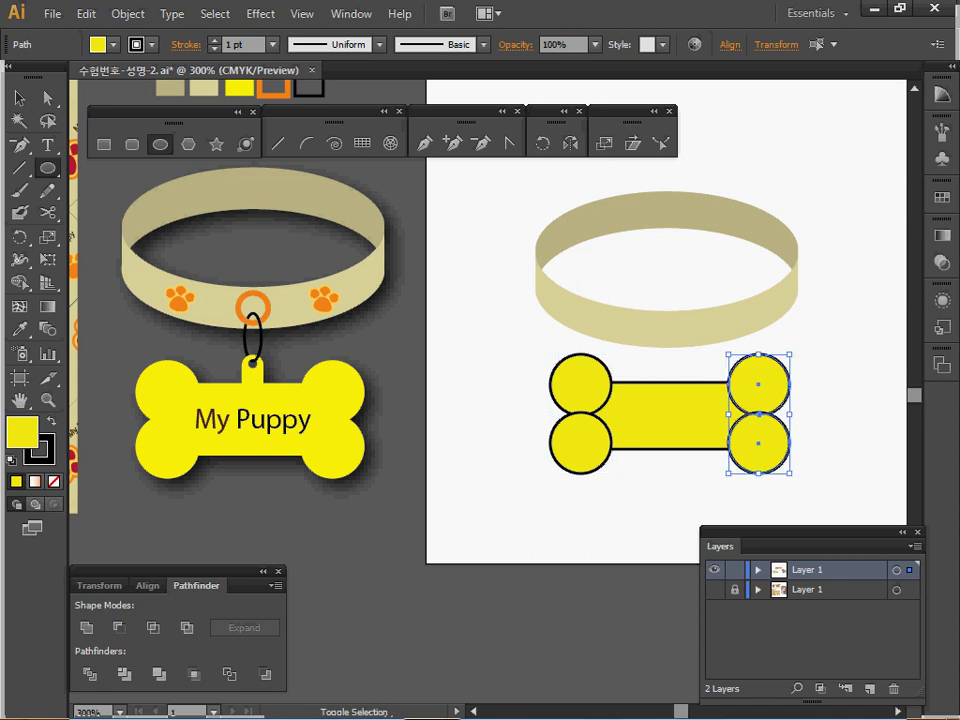
# Unite the rectangle and four circles into one bone shape and remove its stroke
pyautogui.moveTo(520, 362); pyautogui.dragTo(843, 475)
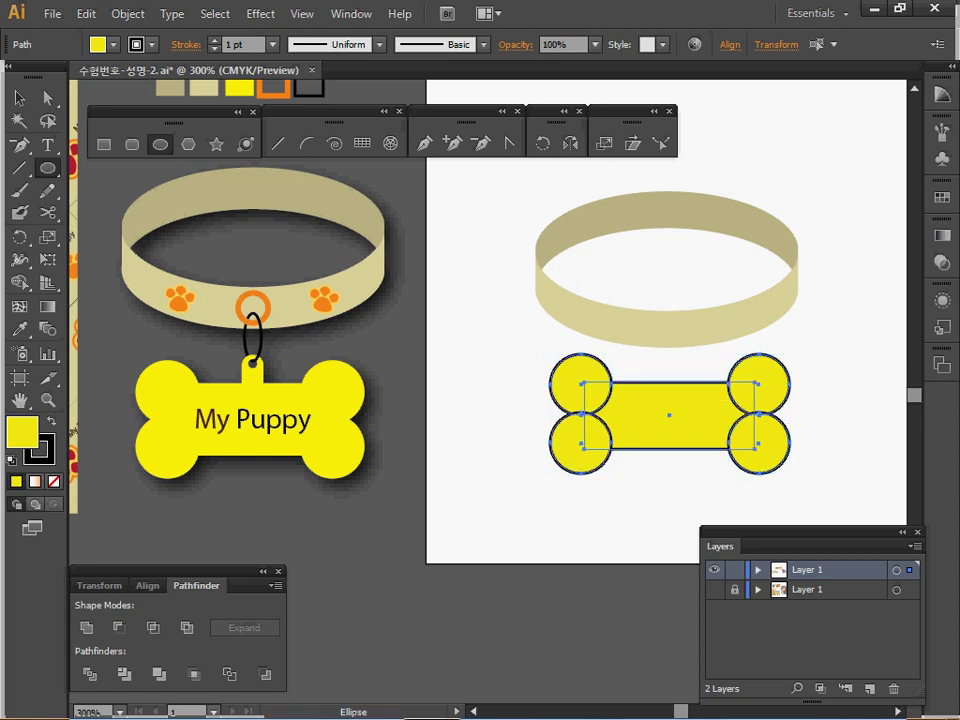
pyautogui.click(87, 628)
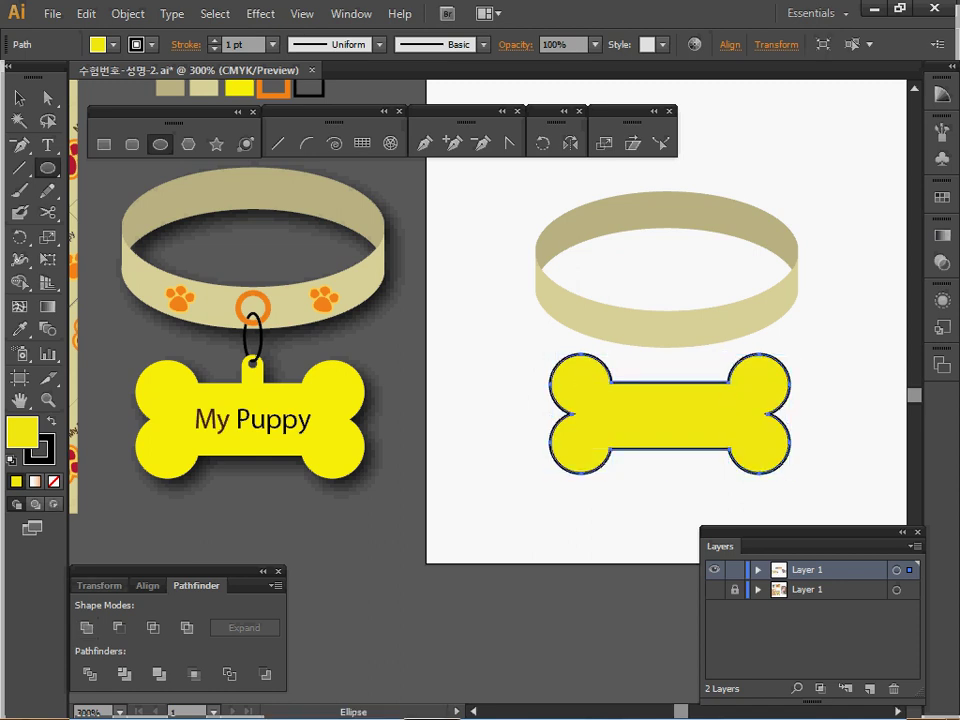
pyautogui.click(40, 454)
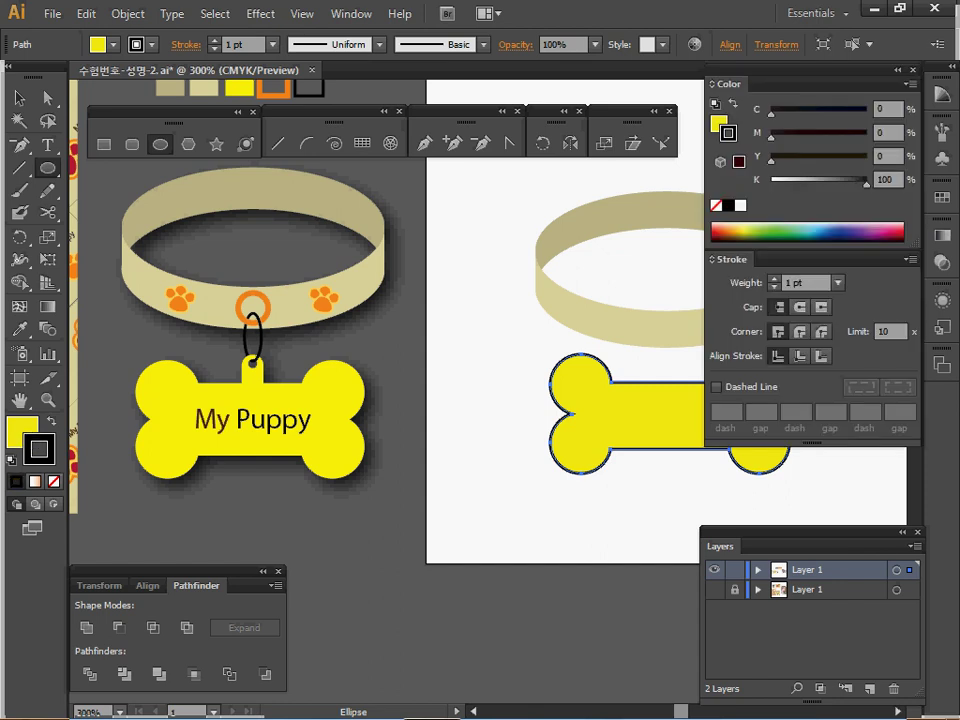
pyautogui.press('/')
pyautogui.keyDown('ctrl'); pyautogui.click(597, 516); pyautogui.keyUp('ctrl')
# Draw a narrow upright yellow rounded rectangle over the middle of the bone's upper edge as a hanging tab
pyautogui.moveTo(597, 516); pyautogui.dragTo(516, 524)
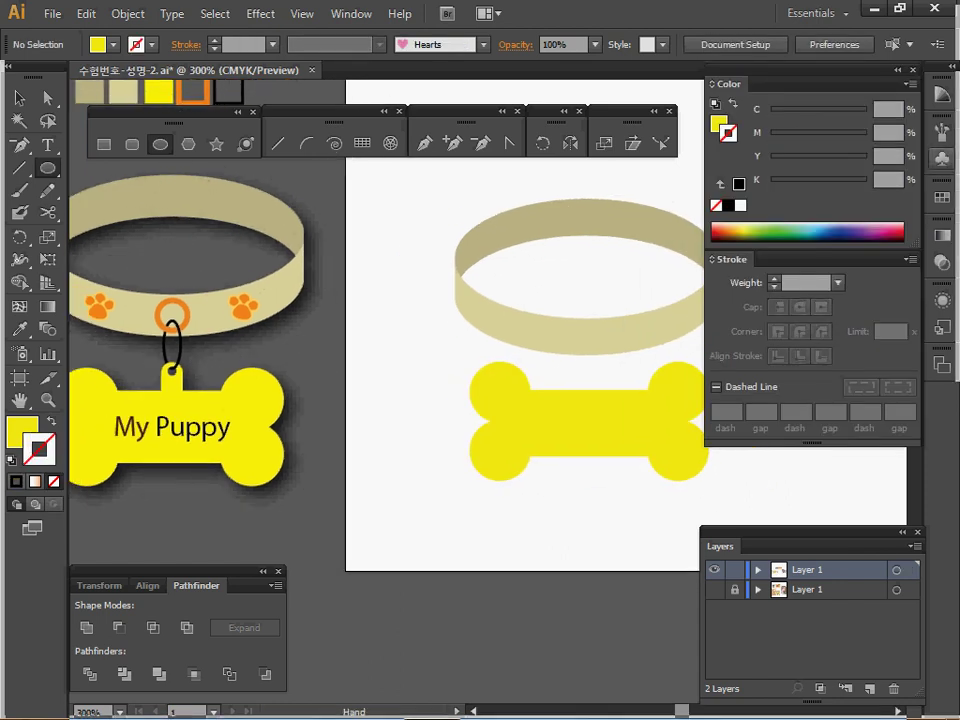
pyautogui.click(898, 70)
pyautogui.moveTo(594, 430)
pyautogui.mouseDown()
pyautogui.moveTo(686, 413)
pyautogui.moveTo(656, 449)
pyautogui.mouseUp()
pyautogui.keyDown('ctrl'); pyautogui.click(656, 411); pyautogui.keyUp('ctrl')
pyautogui.moveTo(600, 430); pyautogui.dragTo(855, 421)
pyautogui.click(131, 144)
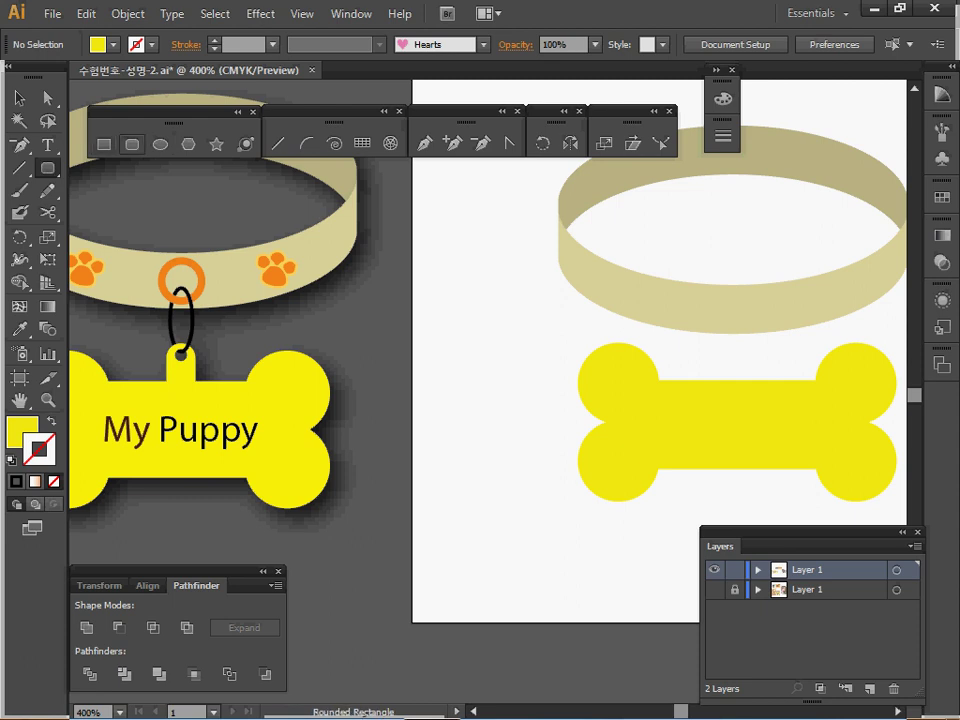
pyautogui.moveTo(722, 353); pyautogui.dragTo(734, 378)
# Align the tab and bone on their horizontal centres and unite them into one shape
pyautogui.hotkey('ctrl', 'shift', 'a')
pyautogui.moveTo(691, 480); pyautogui.dragTo(742, 402)
pyautogui.click(148, 586)
pyautogui.click(120, 628)
pyautogui.click(197, 585)
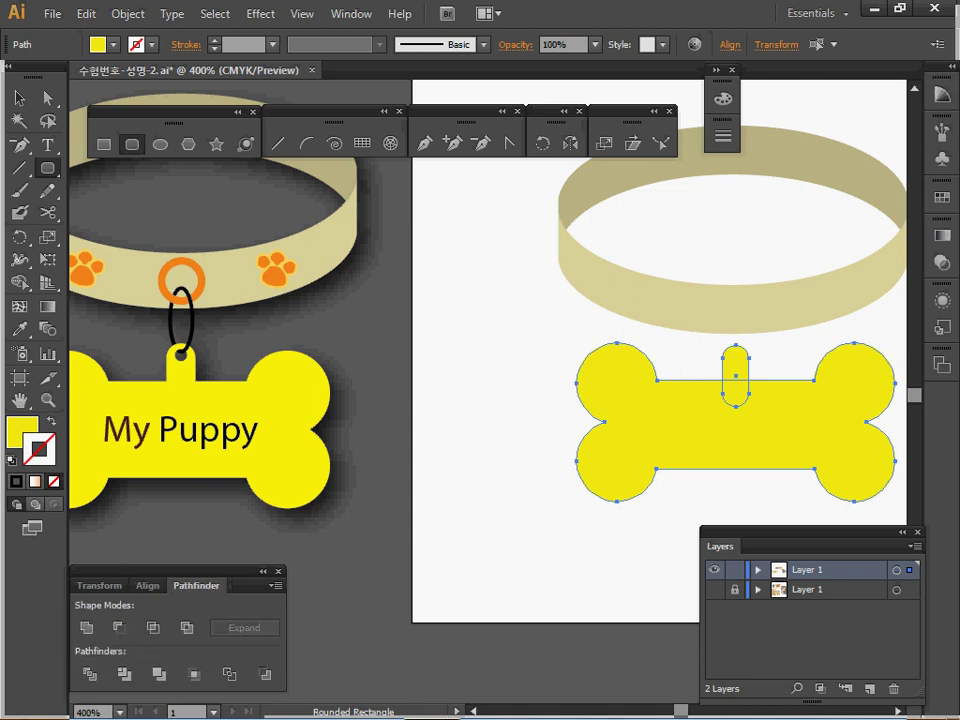
pyautogui.click(87, 628)
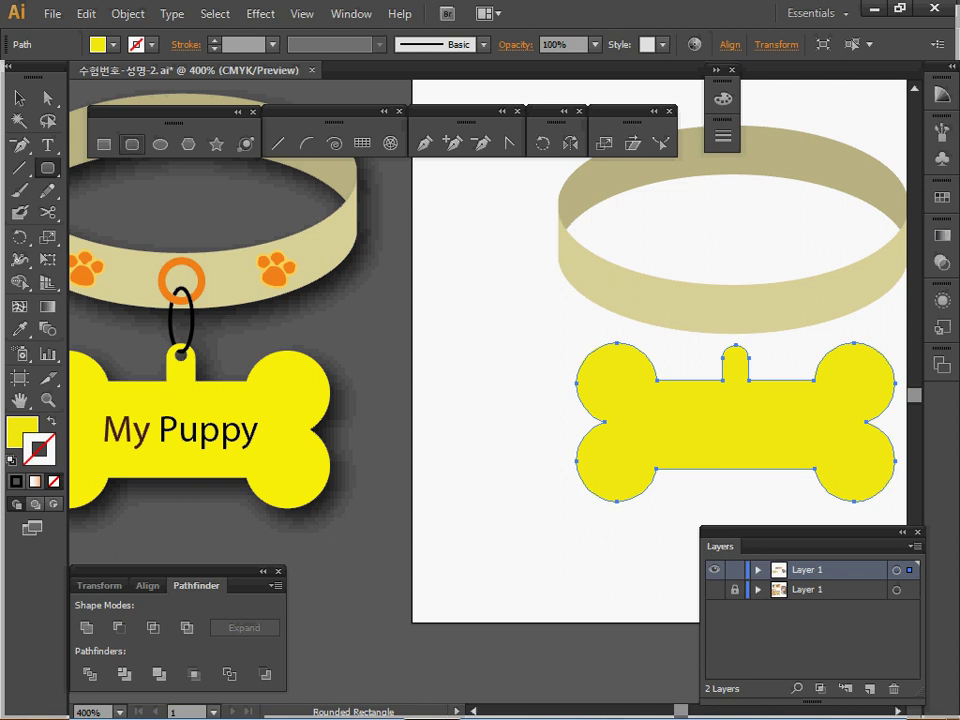
# Draw a small circle inside the bone's tab and subtract it with Minus Front to cut a hole
pyautogui.click(160, 144)
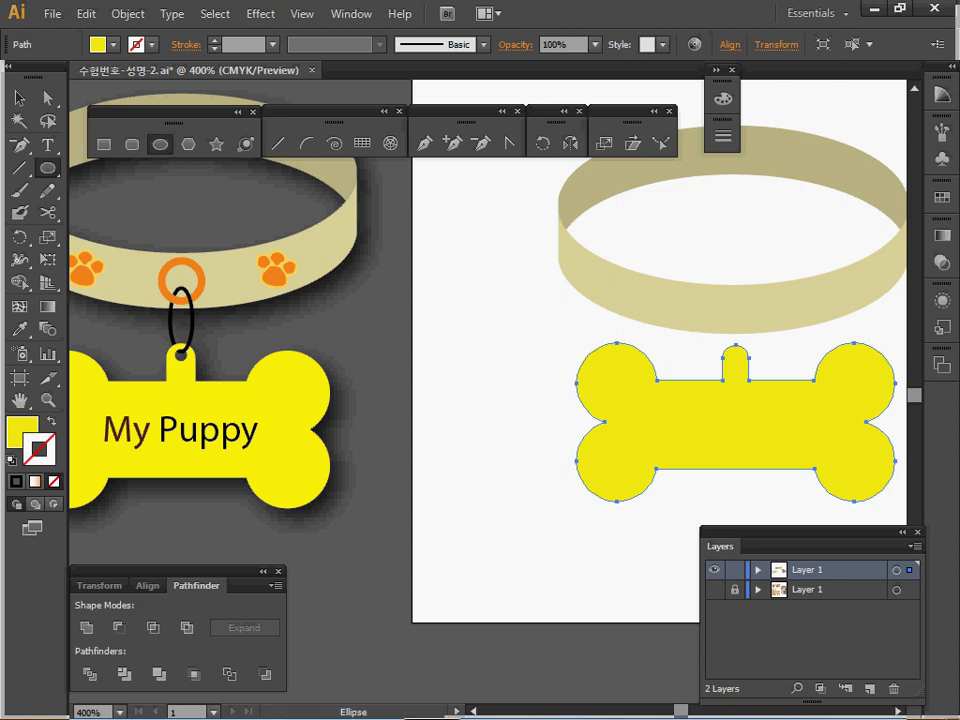
pyautogui.moveTo(737, 359); pyautogui.dragTo(744, 366)
pyautogui.moveTo(709, 505); pyautogui.dragTo(748, 354)
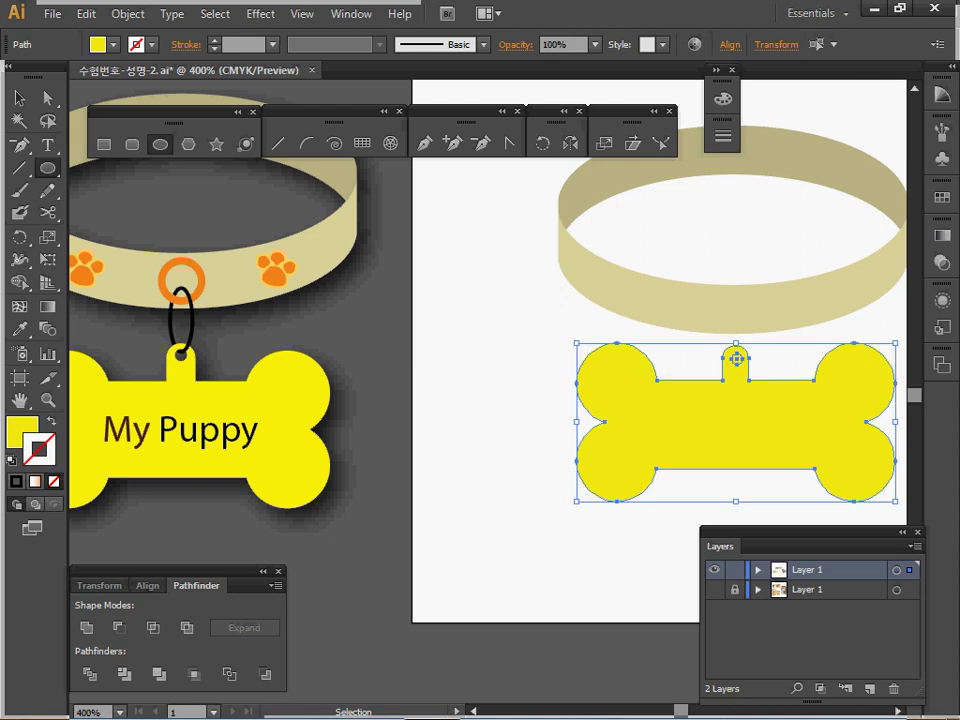
pyautogui.click(148, 586)
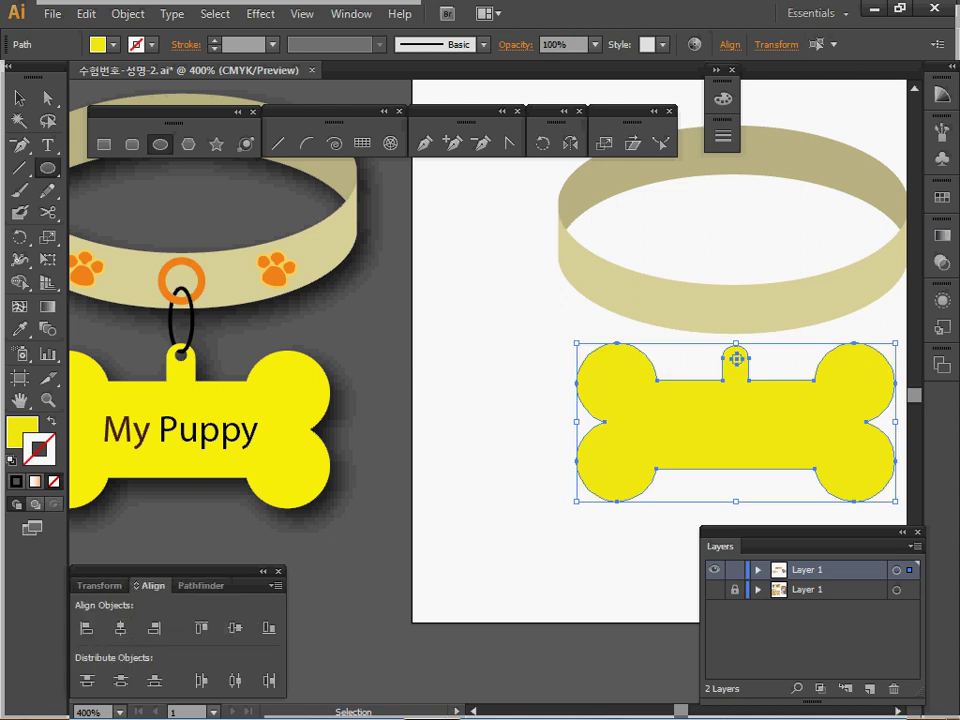
pyautogui.click(197, 585)
pyautogui.click(119, 627)
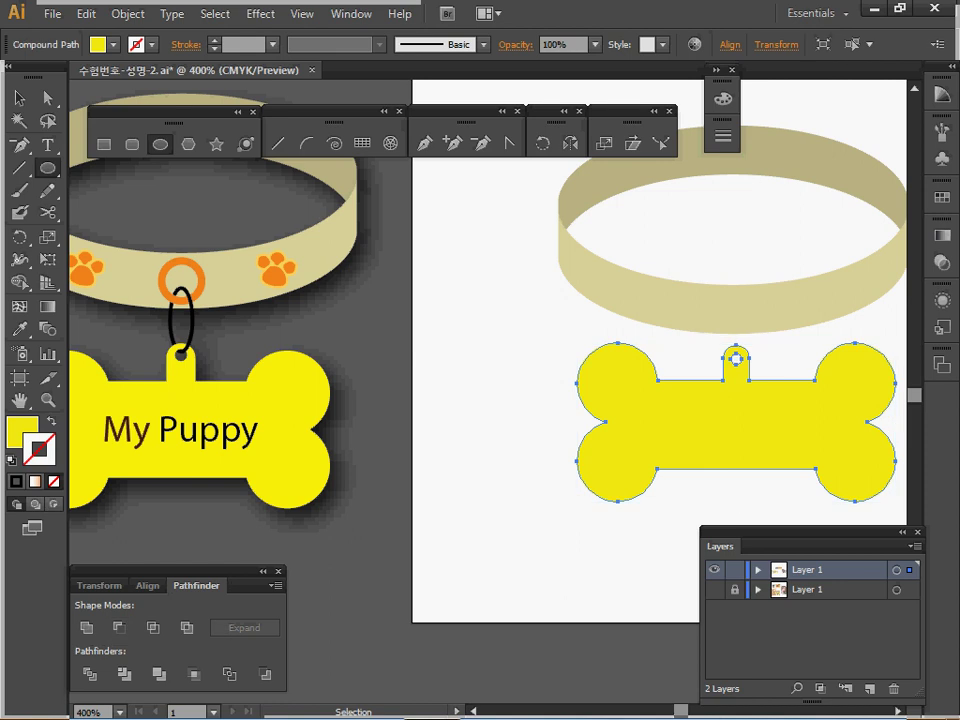
# Move the bone tag slightly downward, away from the collar
pyautogui.hotkey('ctrl', 'shift', 'a')
pyautogui.press('space')
pyautogui.moveTo(700, 425); pyautogui.dragTo(738, 430)
pyautogui.hotkey('ctrl', 'shift', 'a')
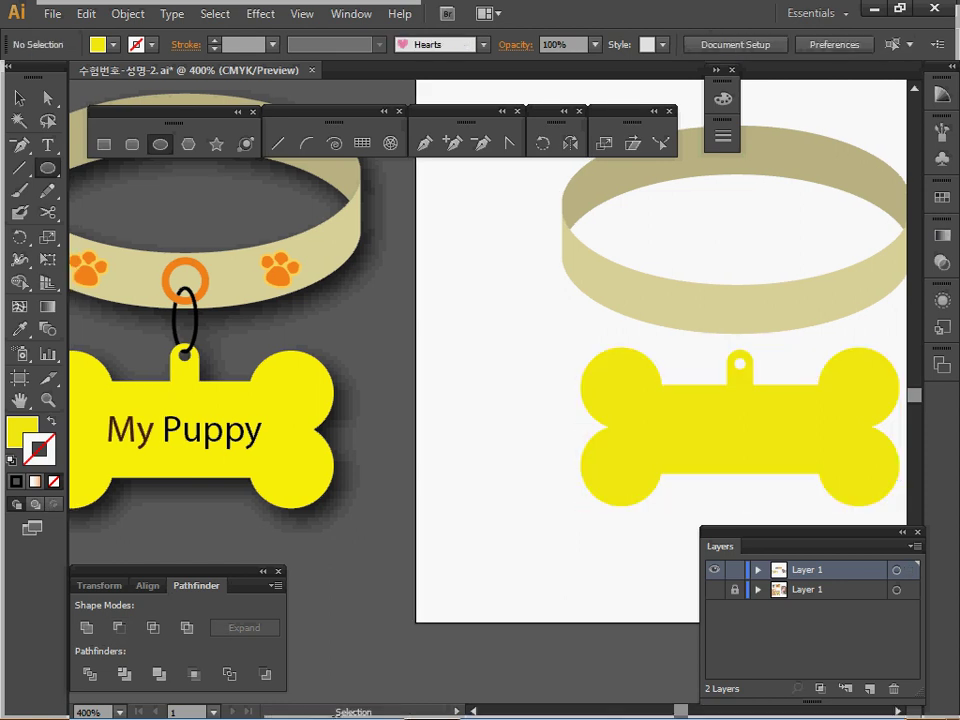
# Draw an unfilled circle with an orange 2 pt stroke at the centre of the collar's front band and scale it down slightly
pyautogui.keyDown('ctrl'); pyautogui.click(283, 430); pyautogui.keyUp('ctrl')
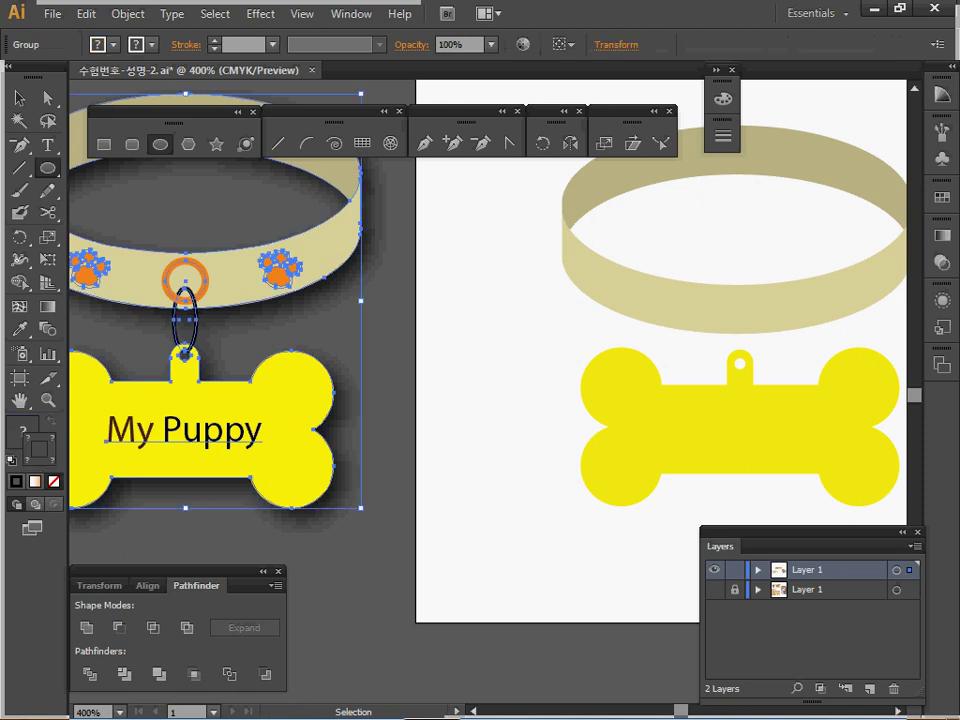
pyautogui.hotkey('ctrl', 'shift', 'a')
pyautogui.moveTo(377, 268); pyautogui.dragTo(286, 255)
pyautogui.keyDown('ctrl'); pyautogui.keyDown('alt'); pyautogui.click(406, 313); pyautogui.keyUp('alt'); pyautogui.keyUp('ctrl')
pyautogui.keyDown('ctrl'); pyautogui.click(335, 223); pyautogui.keyUp('ctrl')
pyautogui.hotkey('ctrl', 'shift', 'a')
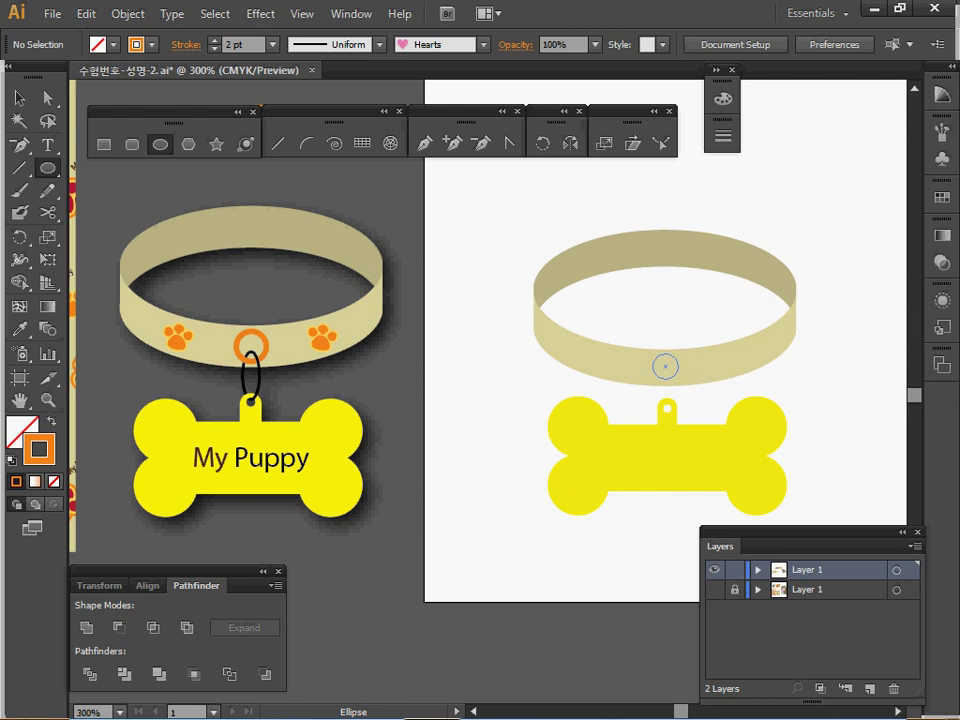
pyautogui.moveTo(665, 367); pyautogui.dragTo(676, 378)
pyautogui.press('space')
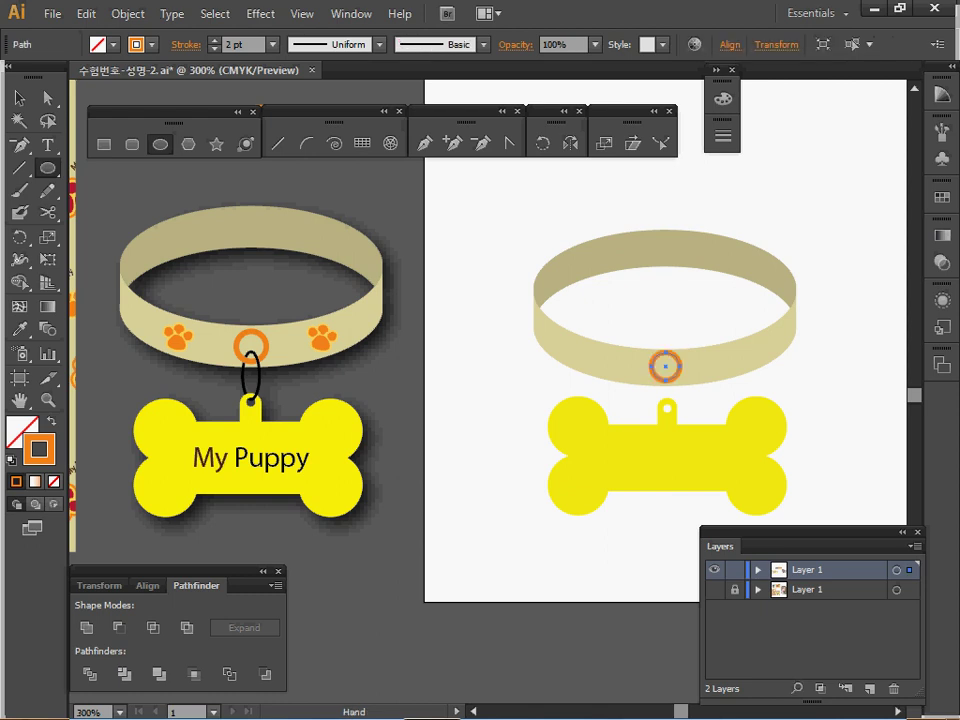
pyautogui.moveTo(680, 352); pyautogui.dragTo(711, 415)
pyautogui.press('space')
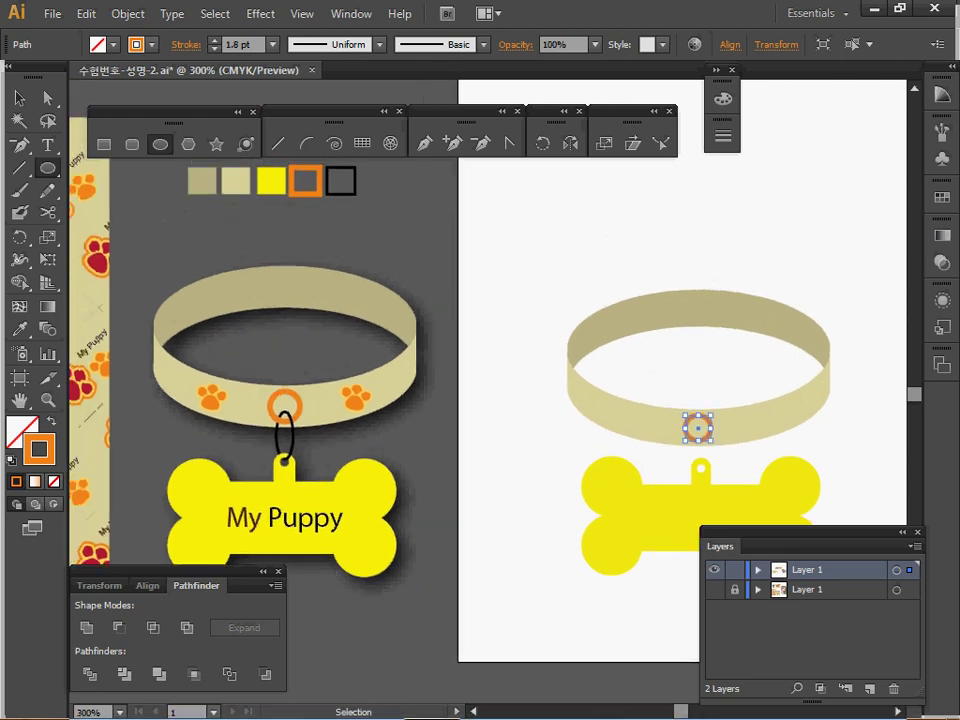
# Draw a narrow upright oval with no fill and a 1 pt black stroke linking the orange ring to the bone's tab
pyautogui.keyDown('ctrl'); pyautogui.click(341, 193); pyautogui.keyUp('ctrl')
pyautogui.keyDown('ctrl'); pyautogui.click(375, 225); pyautogui.keyUp('ctrl')
pyautogui.press('space')
pyautogui.moveTo(400, 260); pyautogui.dragTo(374, 206)
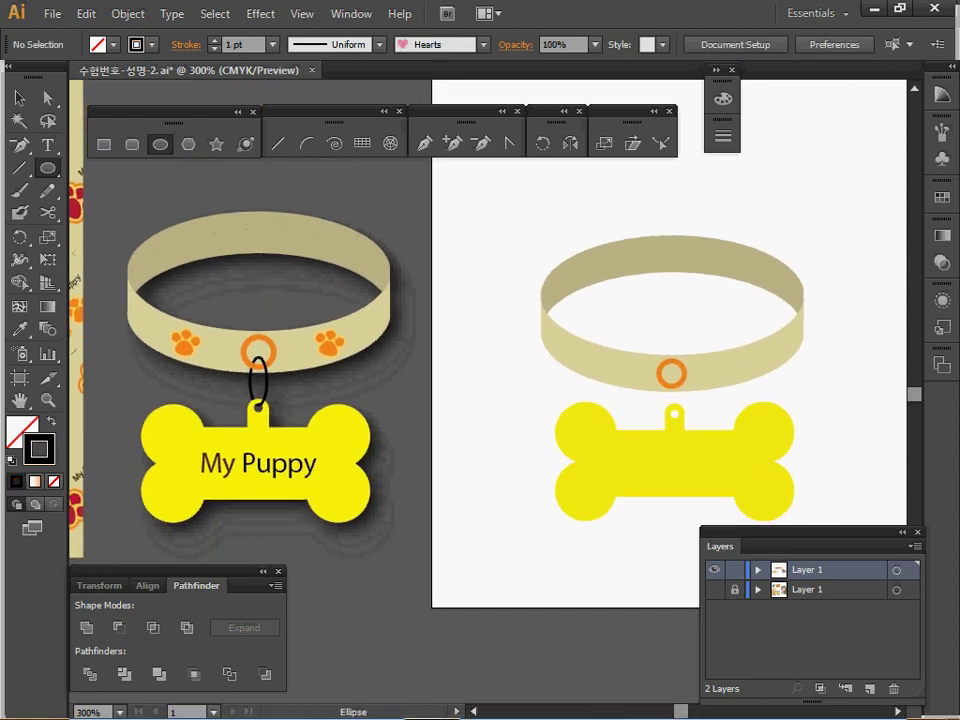
pyautogui.moveTo(670, 374); pyautogui.dragTo(685, 416)
pyautogui.press('v')
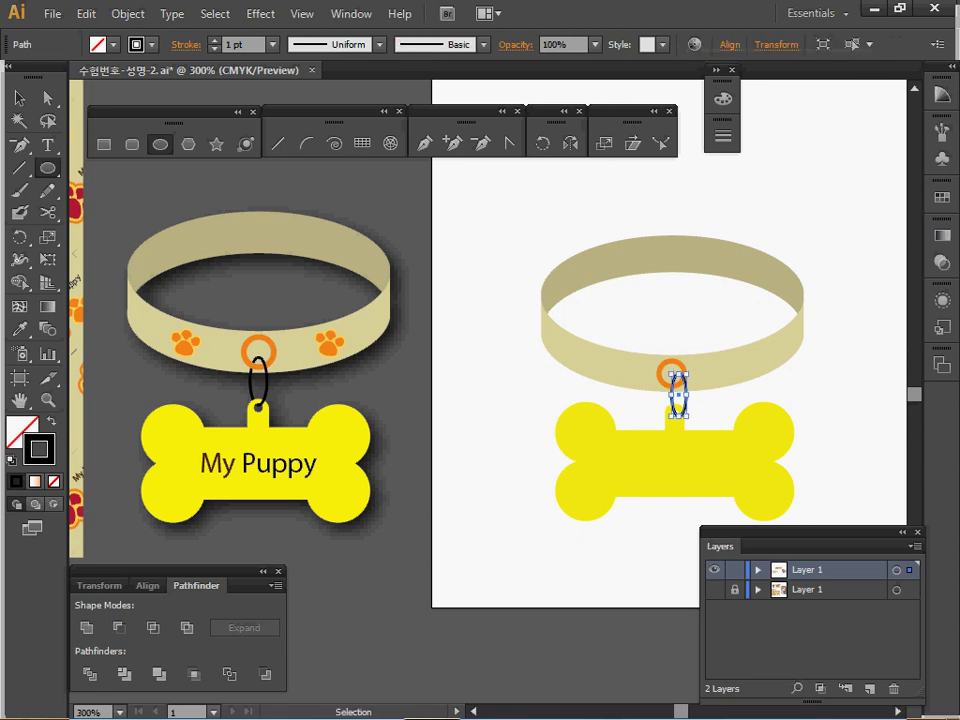
# Align the collar, ring, oval link and bone tag on their horizontal centres
pyautogui.hotkey('ctrl', 'a')
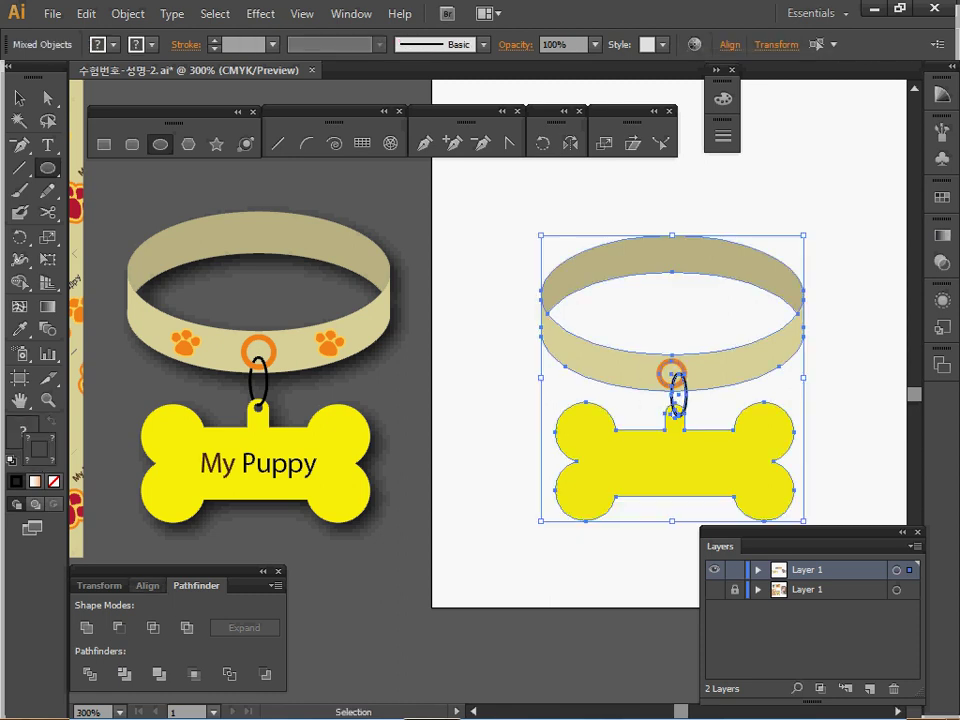
pyautogui.click(150, 585)
pyautogui.click(120, 628)
pyautogui.hotkey('ctrl', 'shift', 'a')
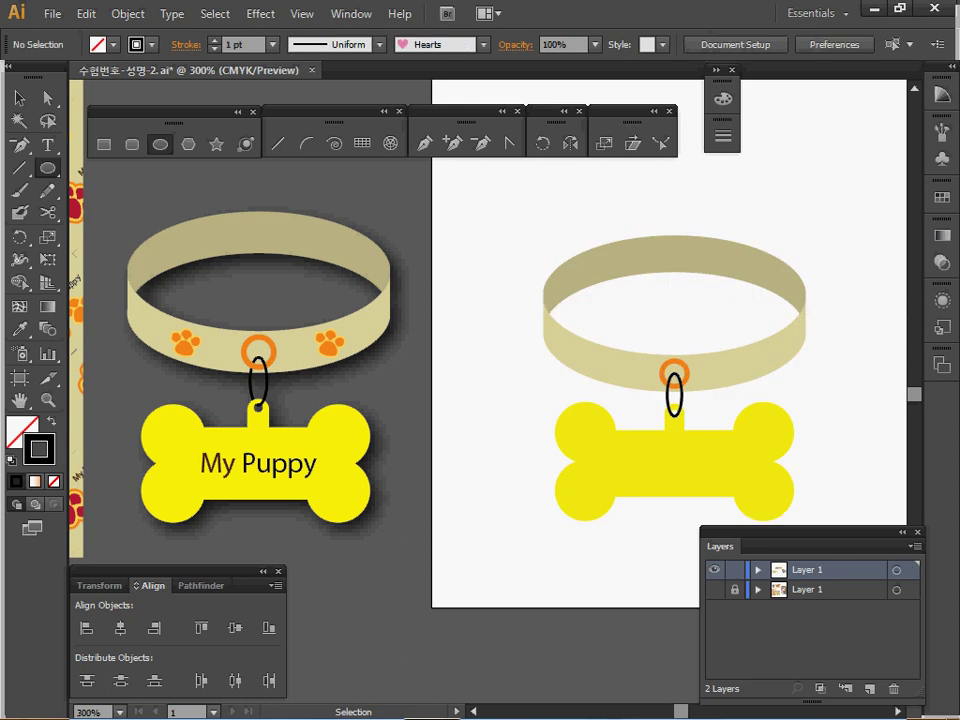
# Shorten the black oval link slightly from its upper end
pyautogui.keyDown('ctrl'); pyautogui.click(670, 429); pyautogui.keyUp('ctrl')
pyautogui.moveTo(620, 410); pyautogui.dragTo(873, 408)
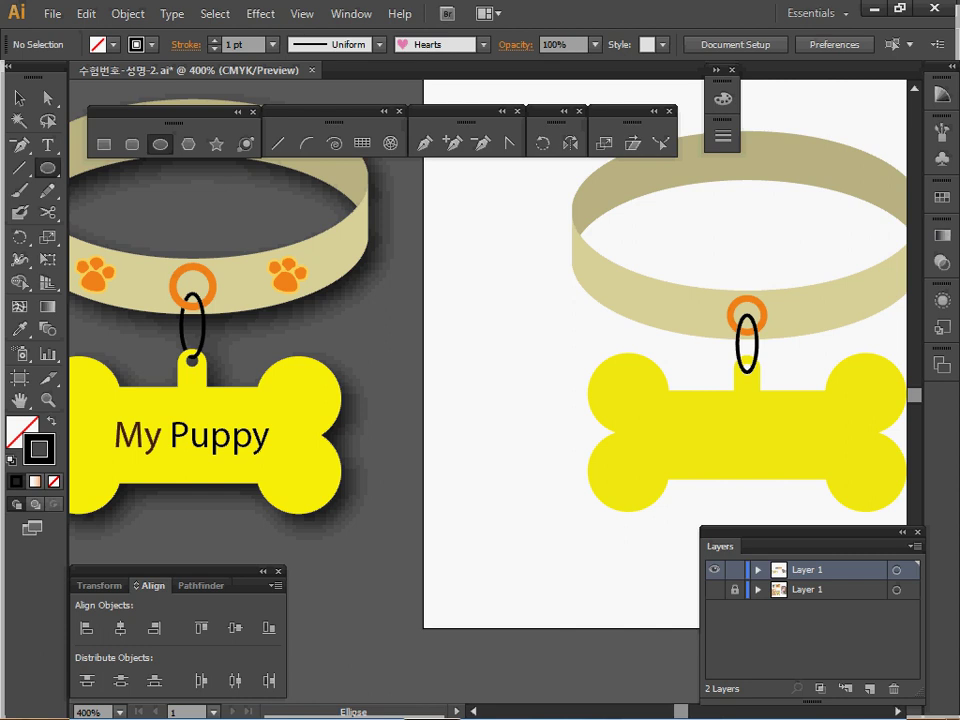
pyautogui.keyDown('ctrl'); pyautogui.click(757, 345); pyautogui.keyUp('ctrl')
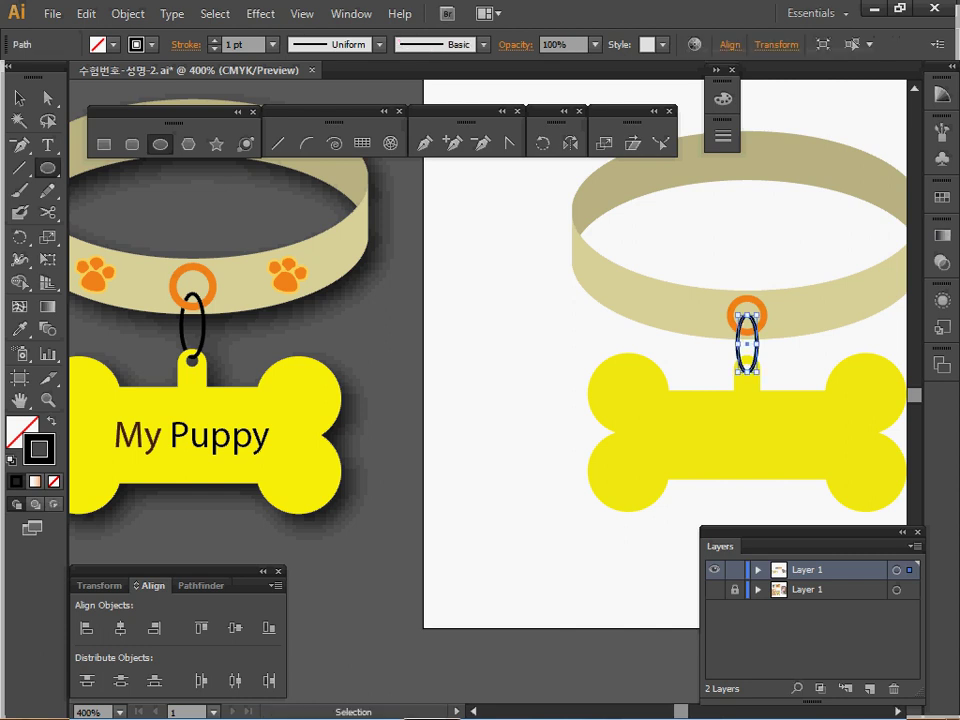
pyautogui.moveTo(747, 316); pyautogui.dragTo(747, 321)
pyautogui.hotkey('ctrl', 'shift', 'a')
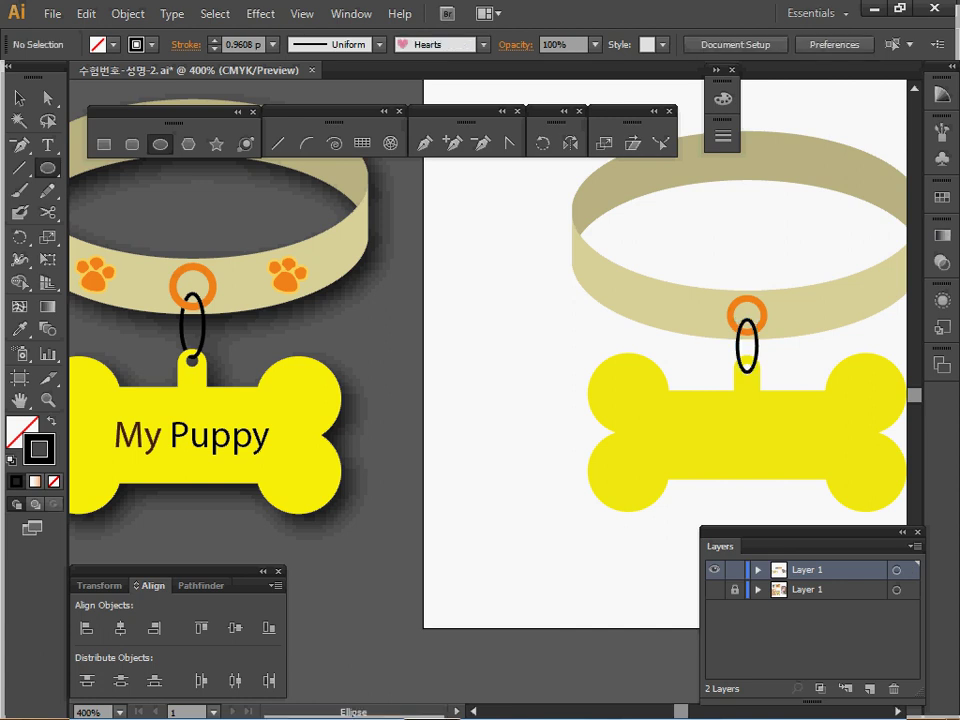
# Split the black oval link into two halves by cutting its path at the uppermost and lowermost anchor points with the Scissors tool
pyautogui.press('v')
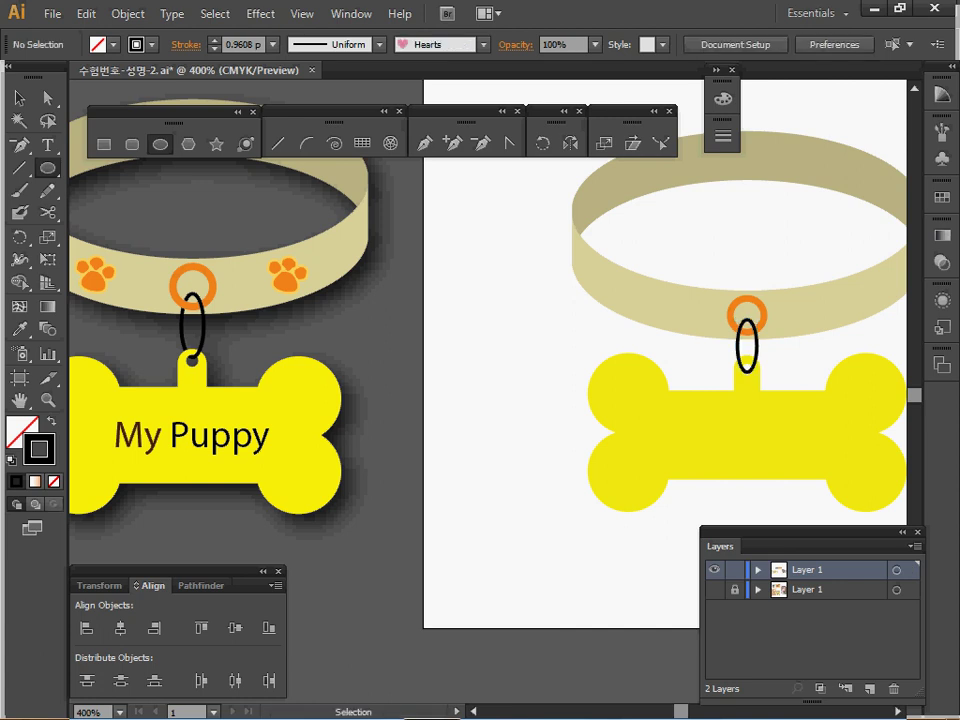
pyautogui.keyDown('ctrl'); pyautogui.click(756, 347); pyautogui.keyUp('ctrl')
pyautogui.press('c')
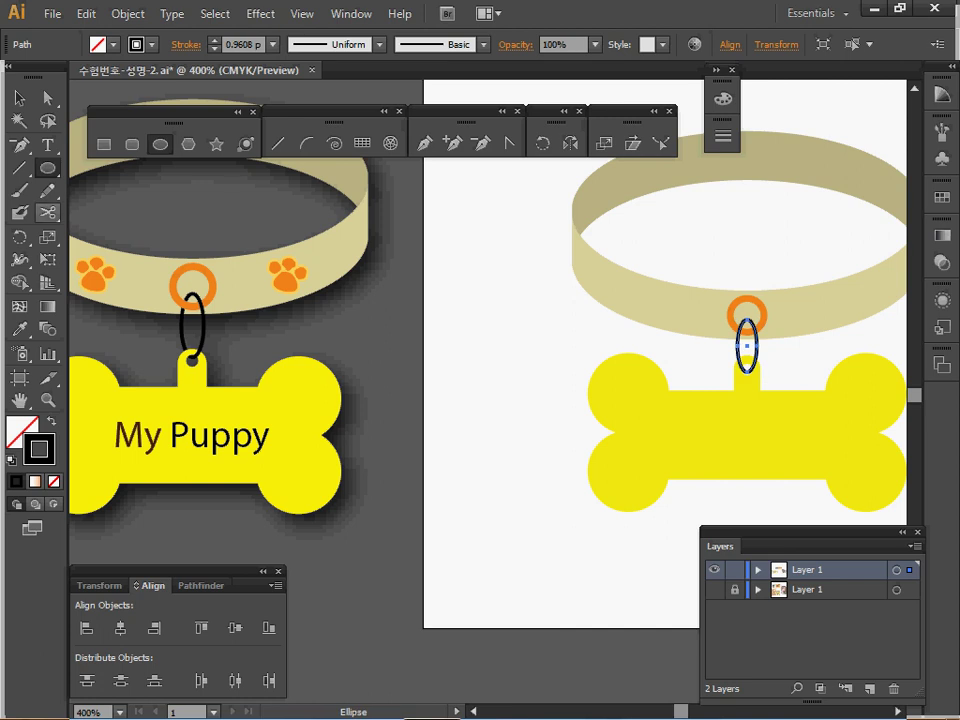
pyautogui.hotkey('ctrl', 'space')
pyautogui.keyDown('ctrl'); pyautogui.click(747, 371); pyautogui.keyUp('ctrl')
pyautogui.press('space')
pyautogui.moveTo(488, 371); pyautogui.dragTo(829, 355)
pyautogui.moveTo(738, 364); pyautogui.dragTo(638, 364)
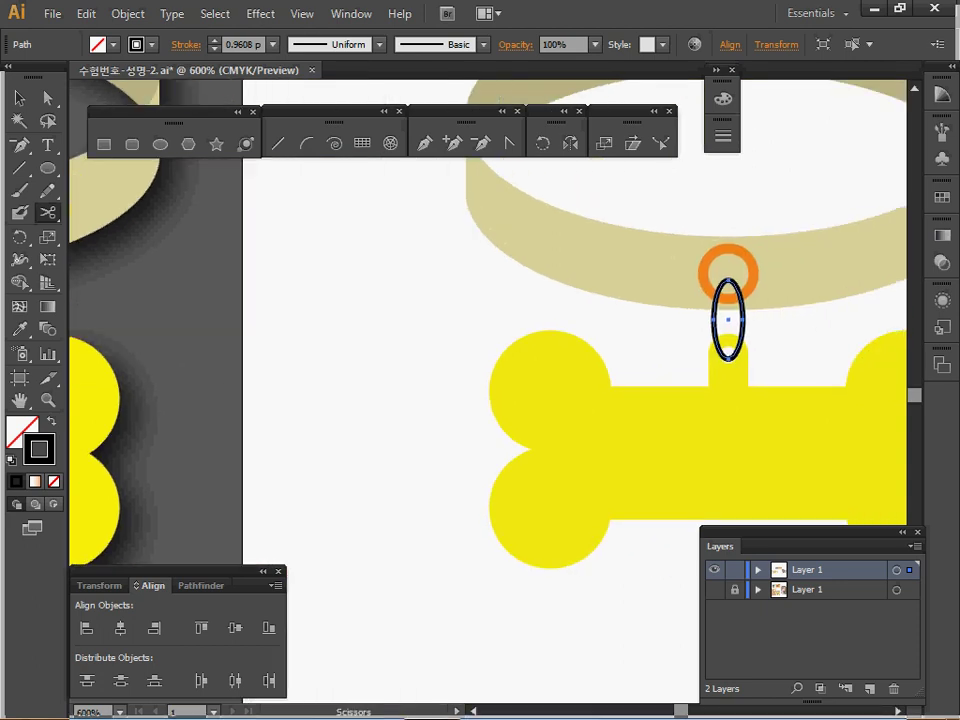
pyautogui.click(745, 300)
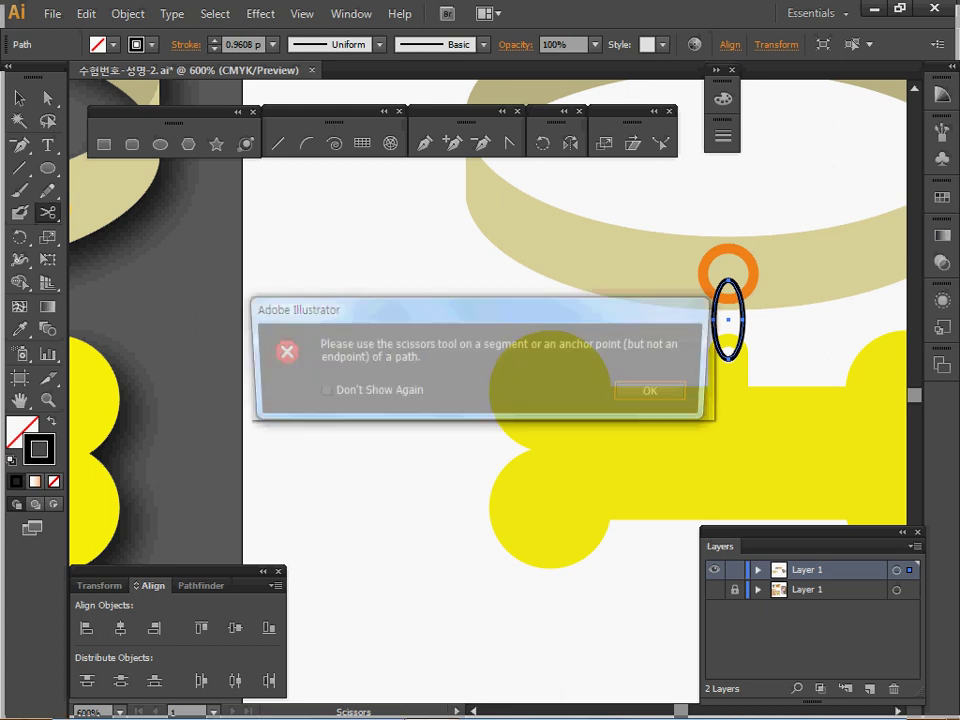
pyautogui.press('Return')
pyautogui.hotkey('ctrl', 'space')
pyautogui.keyDown('ctrl'); pyautogui.click(747, 297); pyautogui.keyUp('ctrl')
pyautogui.keyDown('ctrl'); pyautogui.click(737, 292); pyautogui.keyUp('ctrl')
pyautogui.moveTo(500, 520); pyautogui.dragTo(877, 294)
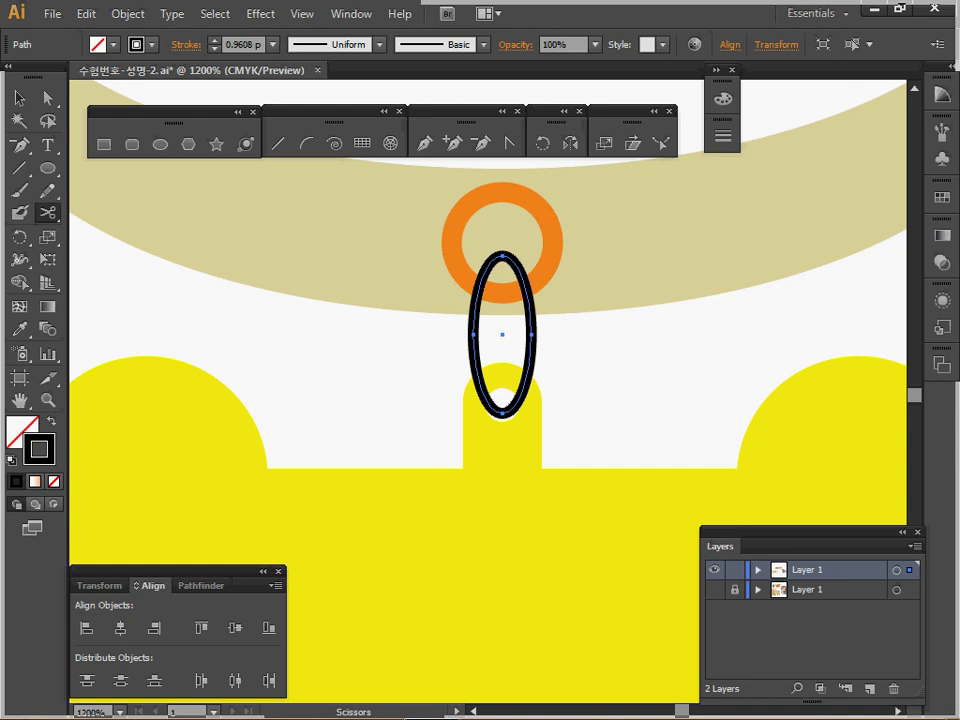
pyautogui.click(502, 256)
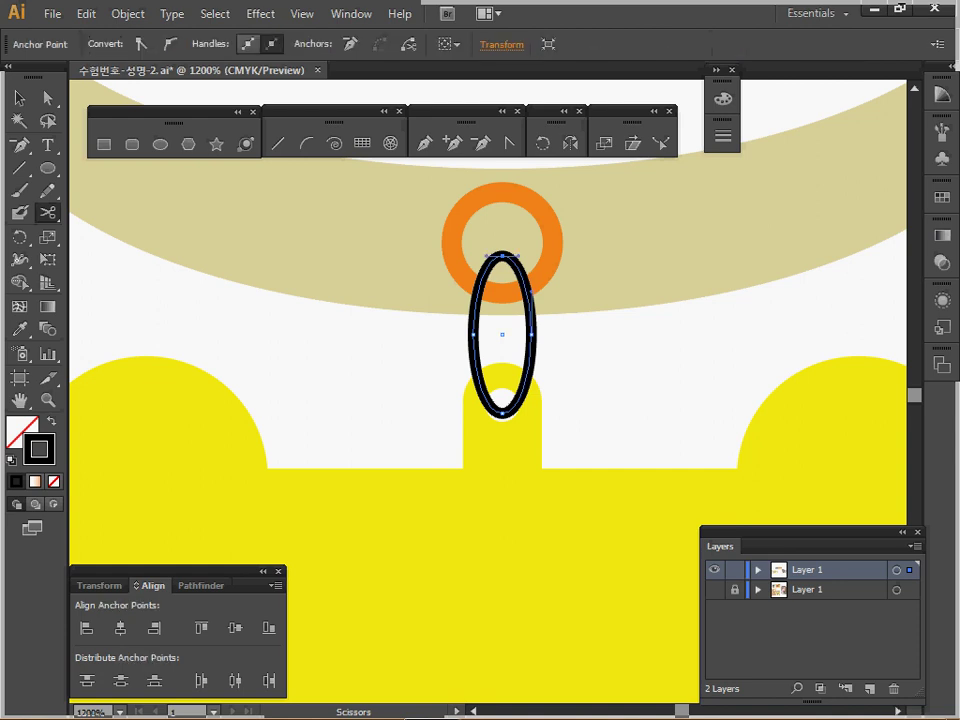
pyautogui.click(502, 413)
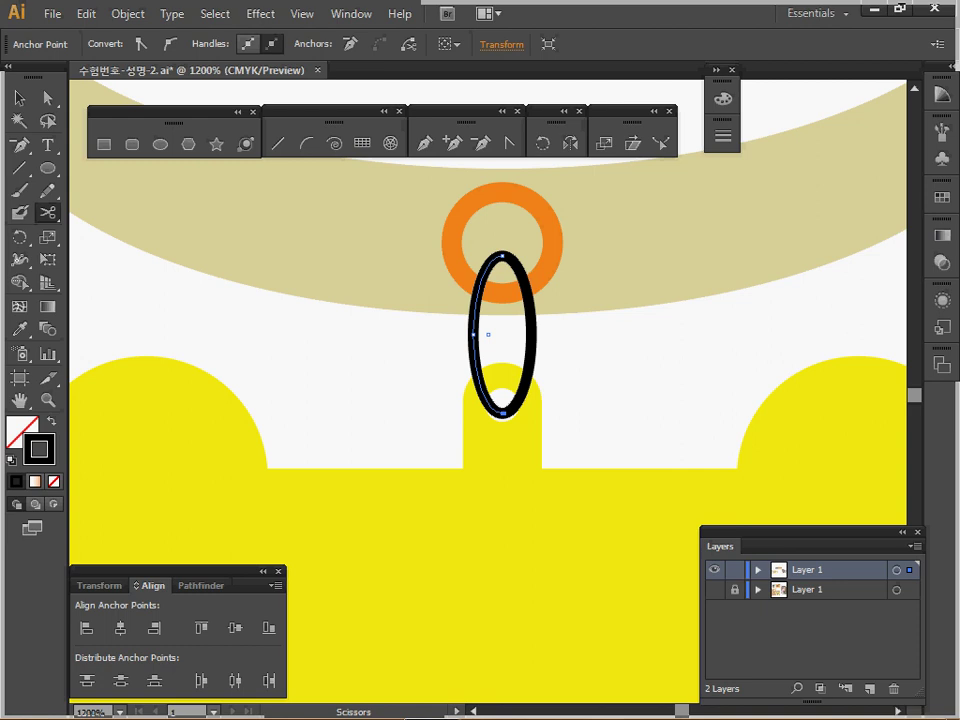
# Send the left half of the black link backward so it passes behind the orange ring and the bone's tab
pyautogui.press('ctrl')
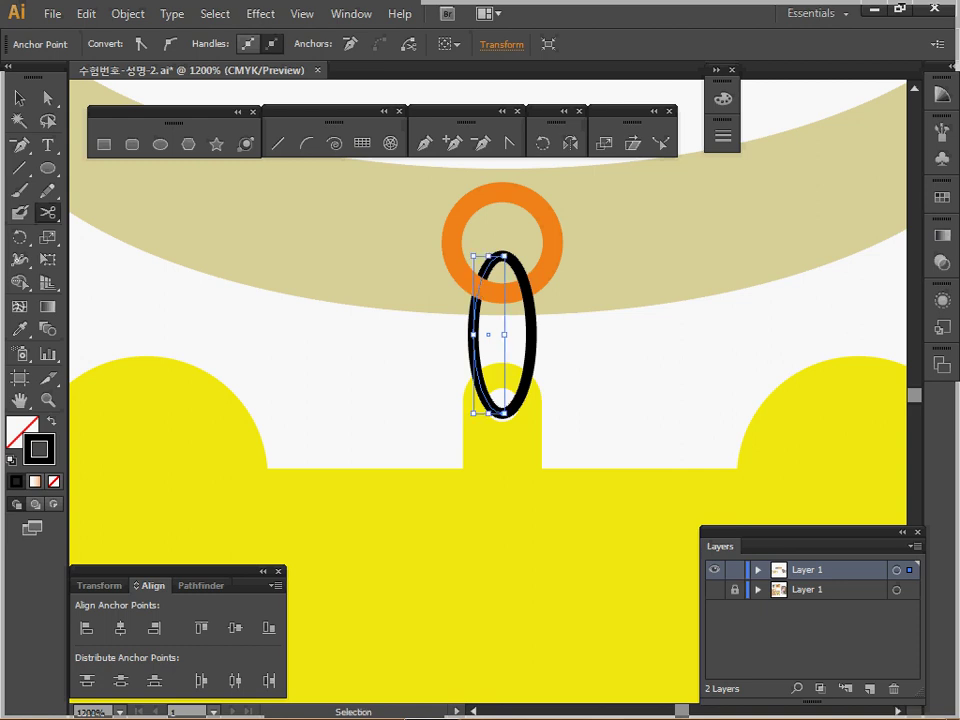
pyautogui.hotkey('ctrl', '[')
pyautogui.hotkey('ctrl', '-')
pyautogui.hotkey('ctrl', '-')
pyautogui.hotkey('ctrl', '-')
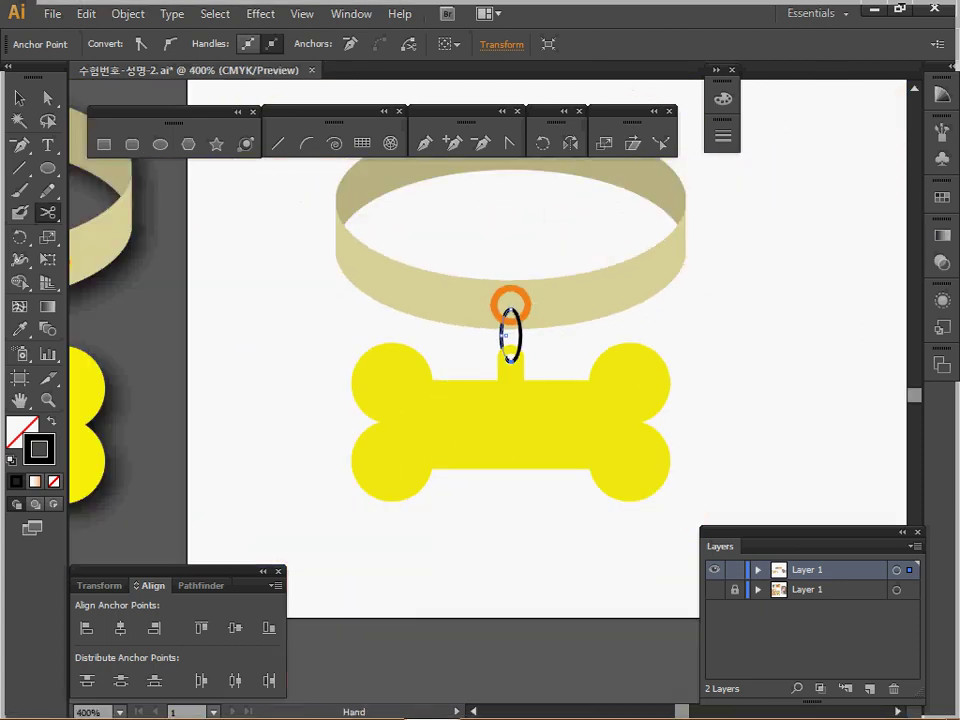
pyautogui.moveTo(510, 335); pyautogui.dragTo(651, 357)
pyautogui.keyDown('ctrl'); pyautogui.click(600, 378); pyautogui.keyUp('ctrl')
pyautogui.keyDown('ctrl'); pyautogui.click(640, 440); pyautogui.keyUp('ctrl')
pyautogui.press('c')
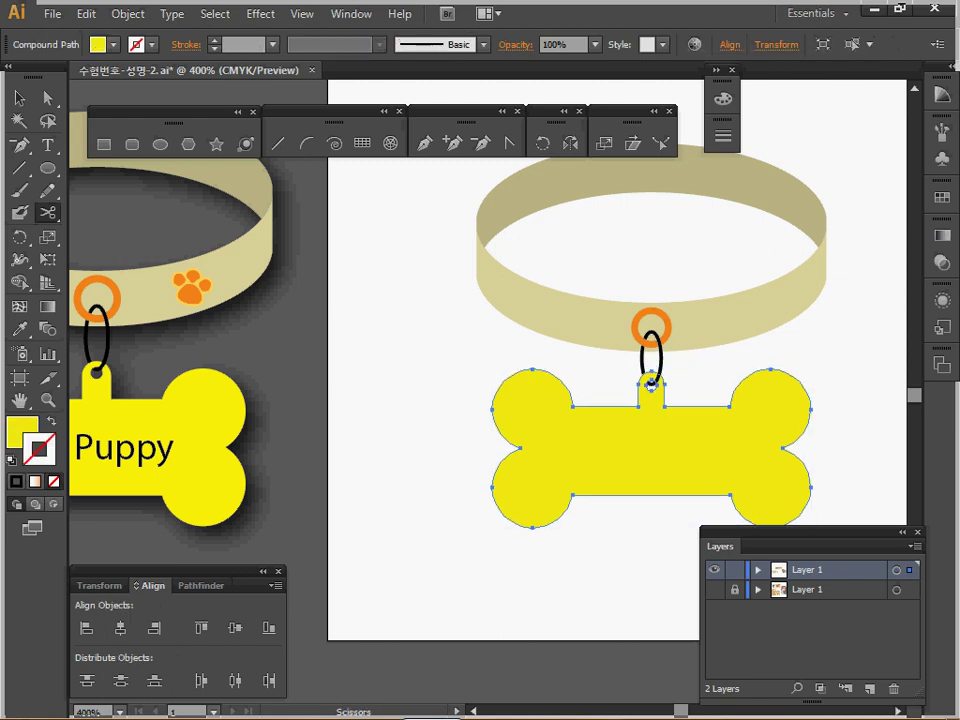
# Copy the small orange paw print with its yellow outline from the second "My Puppy" card and paste it over the new collar
pyautogui.keyDown('ctrl'); pyautogui.click(582, 382); pyautogui.keyUp('ctrl')
pyautogui.keyDown('ctrl'); pyautogui.keyDown('alt'); pyautogui.click(535, 384); pyautogui.keyUp('alt'); pyautogui.keyUp('ctrl')
pyautogui.moveTo(600, 350); pyautogui.dragTo(712, 525)
pyautogui.keyDown('ctrl'); pyautogui.keyDown('alt'); pyautogui.click(652, 418); pyautogui.keyUp('alt'); pyautogui.keyUp('ctrl')
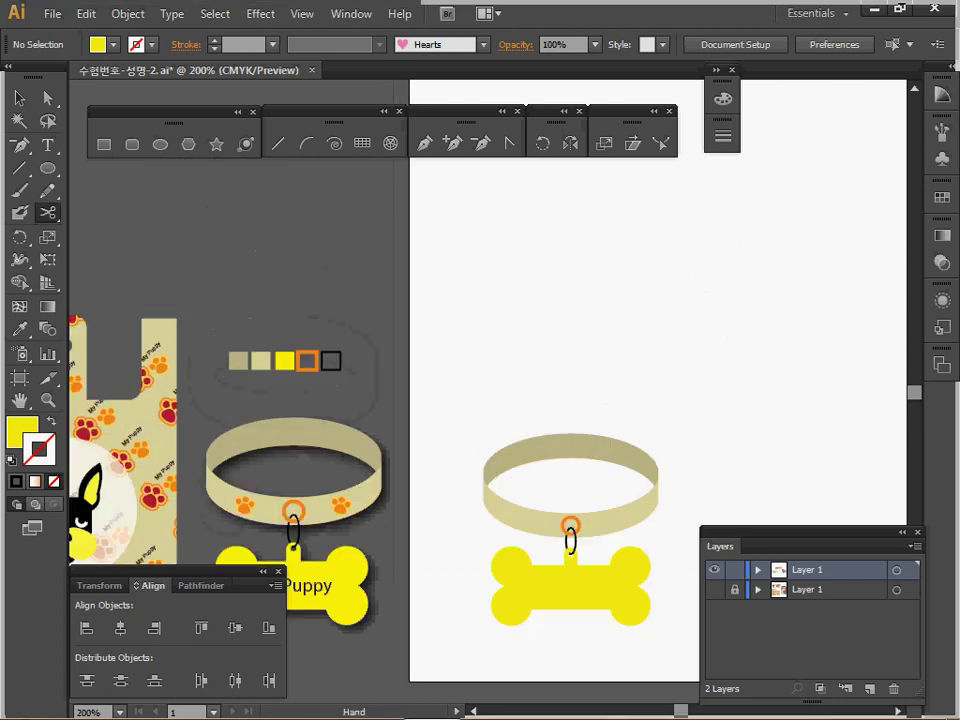
pyautogui.moveTo(616, 273); pyautogui.dragTo(459, 413)
pyautogui.keyDown('ctrl'); pyautogui.keyDown('alt'); pyautogui.click(591, 399); pyautogui.keyUp('alt'); pyautogui.keyUp('ctrl')
pyautogui.keyDown('ctrl'); pyautogui.keyDown('alt'); pyautogui.click(591, 399); pyautogui.keyUp('alt'); pyautogui.keyUp('ctrl')
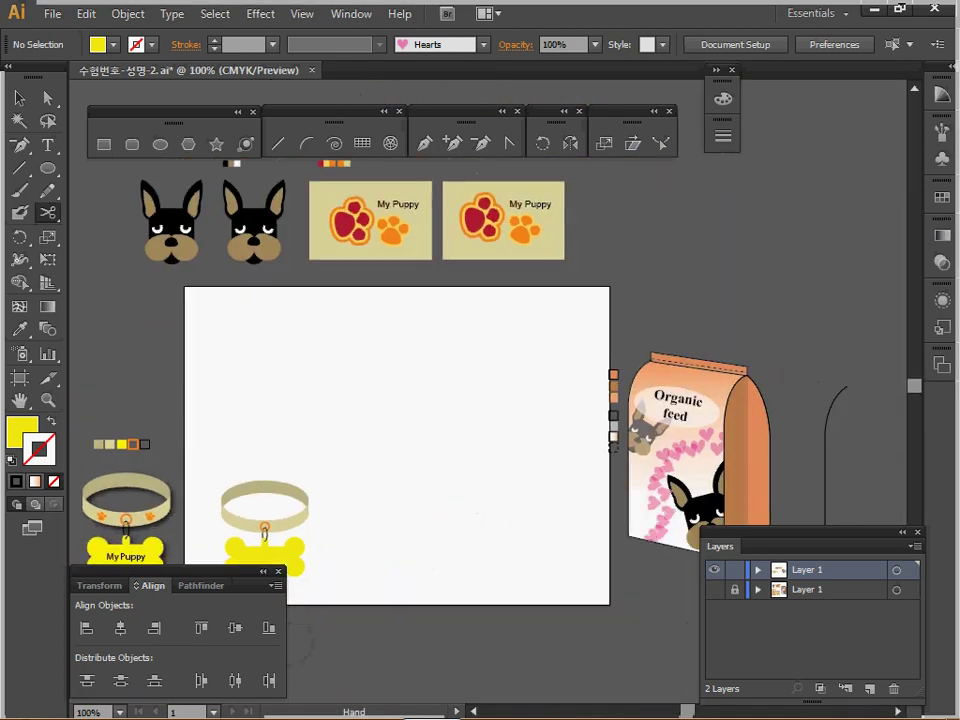
pyautogui.hotkey('ctrl', '+')
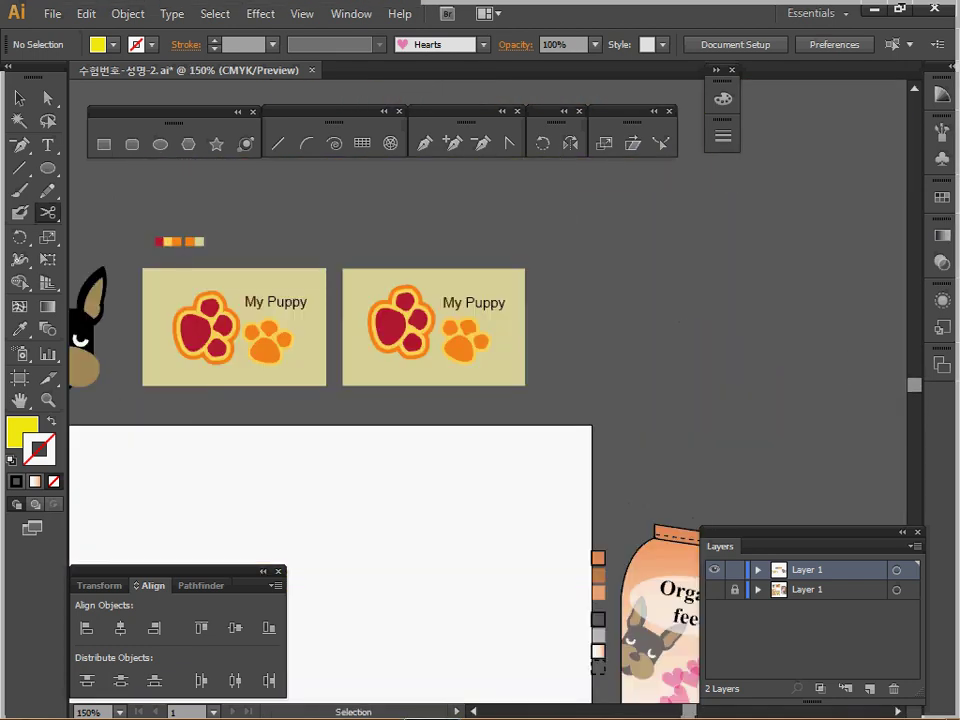
pyautogui.moveTo(497, 401); pyautogui.dragTo(431, 318)
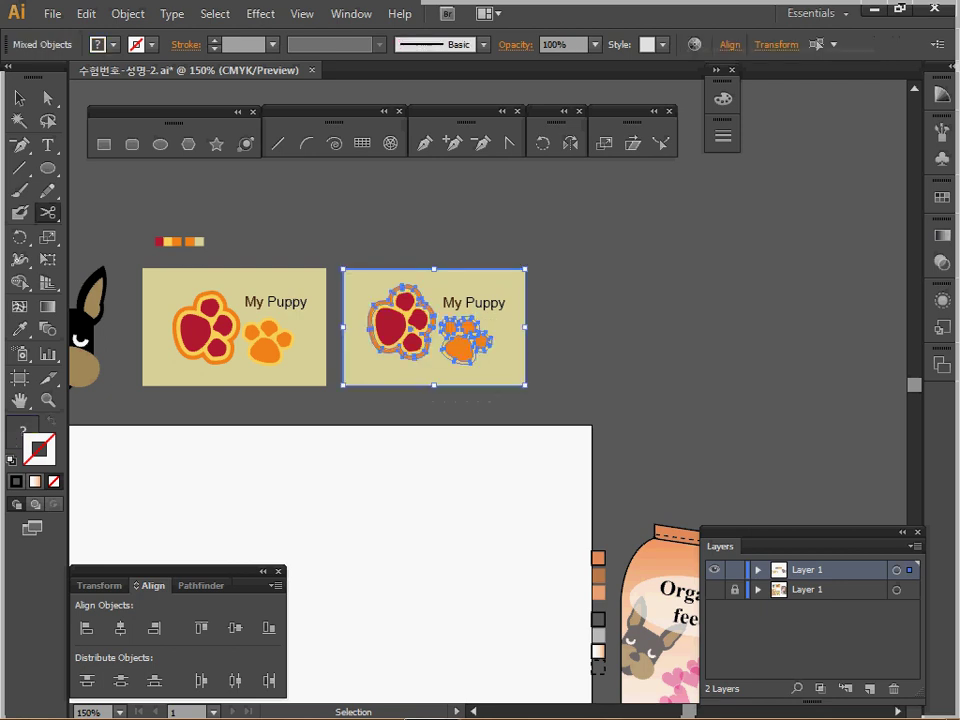
pyautogui.moveTo(447, 403); pyautogui.dragTo(490, 321)
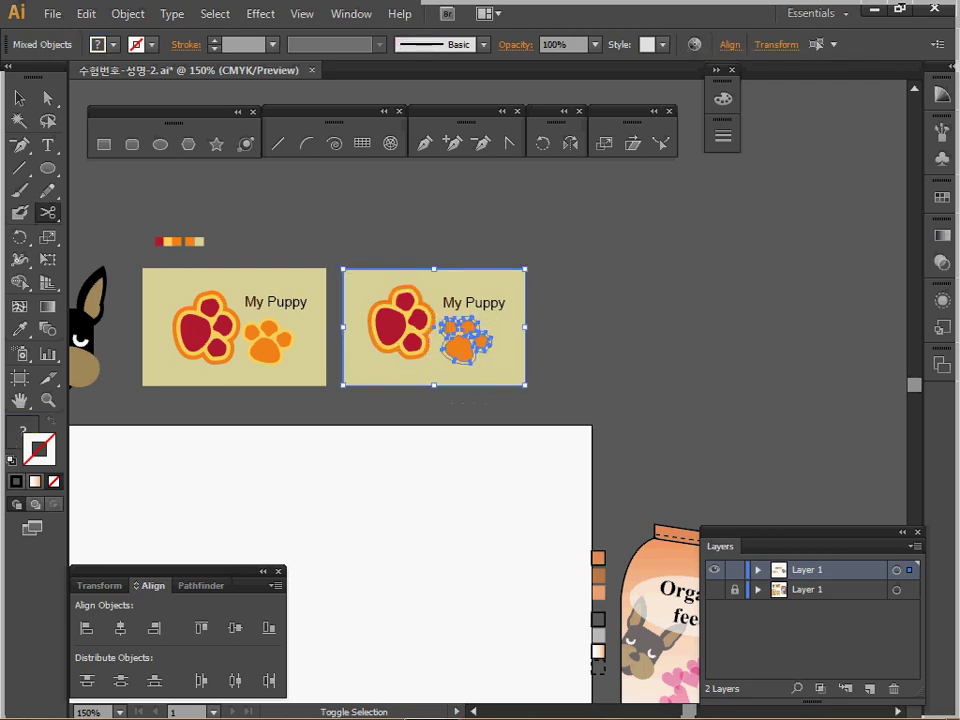
pyautogui.moveTo(463, 261); pyautogui.dragTo(468, 279)
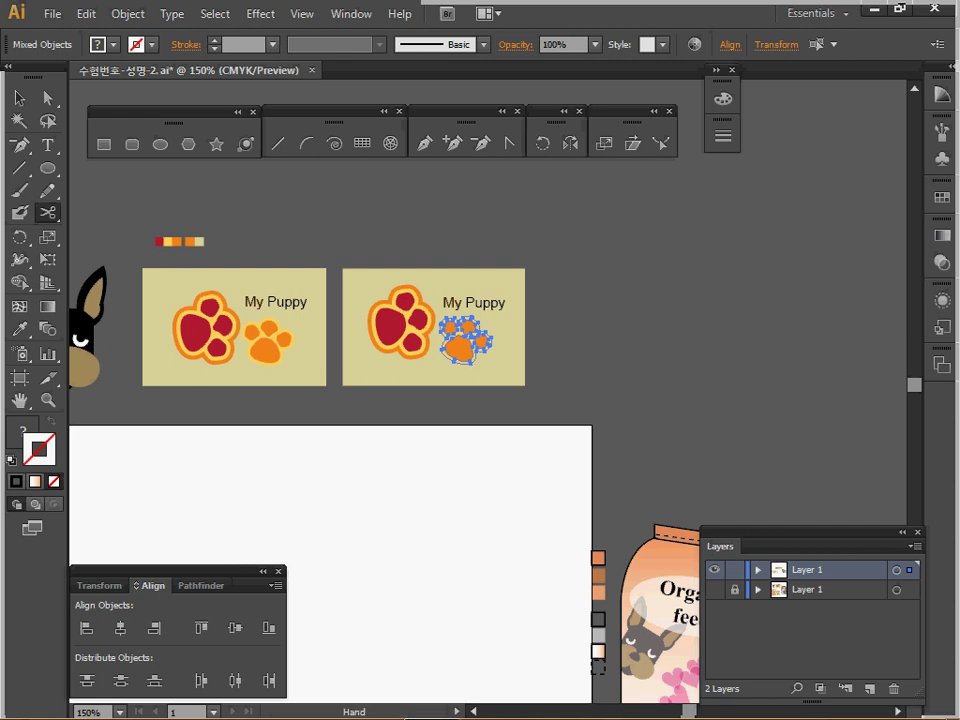
pyautogui.moveTo(290, 530); pyautogui.dragTo(580, 318)
pyautogui.moveTo(421, 573); pyautogui.dragTo(562, 674)
pyautogui.keyDown('ctrl'); pyautogui.click(491, 480); pyautogui.keyUp('ctrl')
pyautogui.keyDown('ctrl'); pyautogui.click(491, 480); pyautogui.keyUp('ctrl')
pyautogui.hotkey('ctrl', 'v')
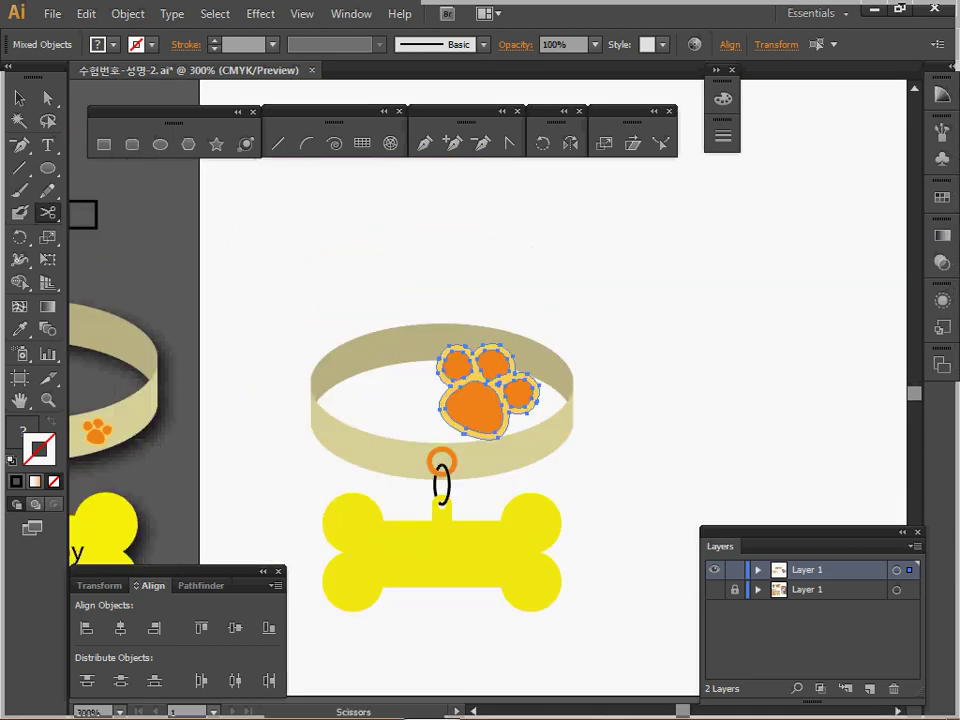
# Scale the pasted paw print uniformly to 30%
pyautogui.doubleClick(604, 144)
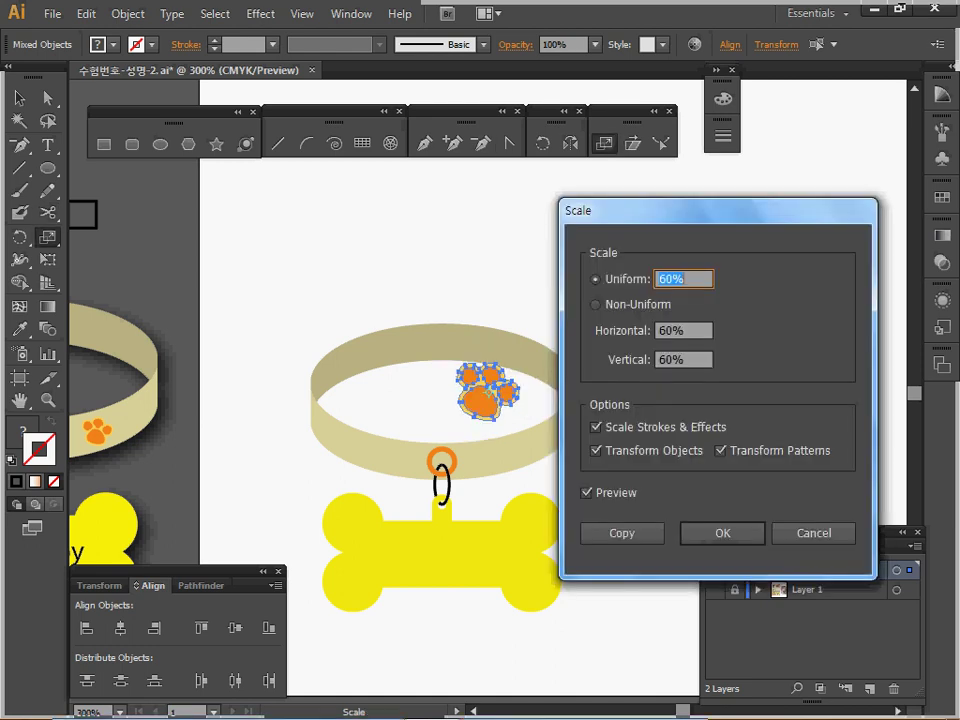
pyautogui.write('30')
pyautogui.press('Return')
# Move the small paw print onto the collar's front band, to the left of the orange ring, as in the reference
pyautogui.hotkey('shift', 'Down')
pyautogui.hotkey('shift', 'Down')
pyautogui.hotkey('shift', 'Down')
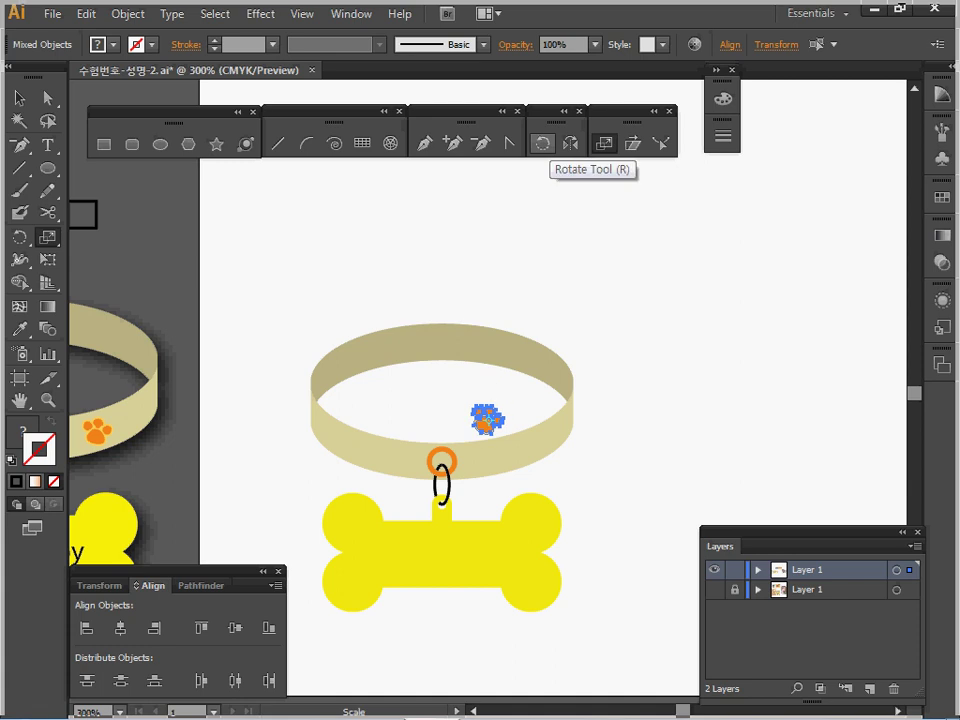
pyautogui.press('Left')
pyautogui.press('Left')
pyautogui.press('Left')
pyautogui.press('Left')
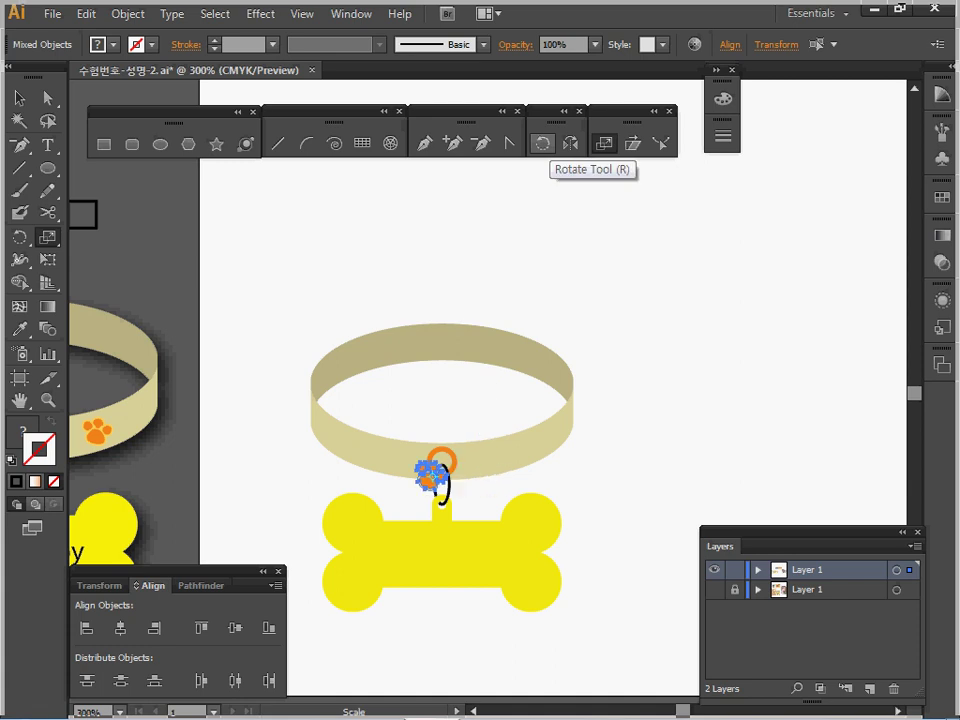
pyautogui.press('Up')
pyautogui.press('Up')
pyautogui.press('Left')
pyautogui.press('Left')
pyautogui.press('Left')
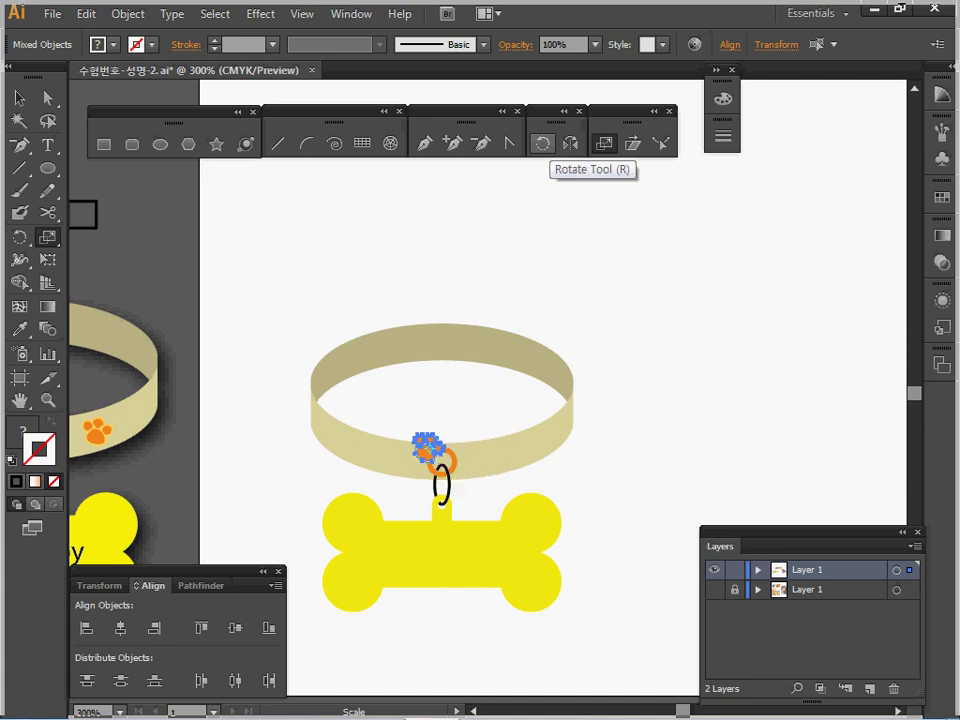
pyautogui.press('Left')
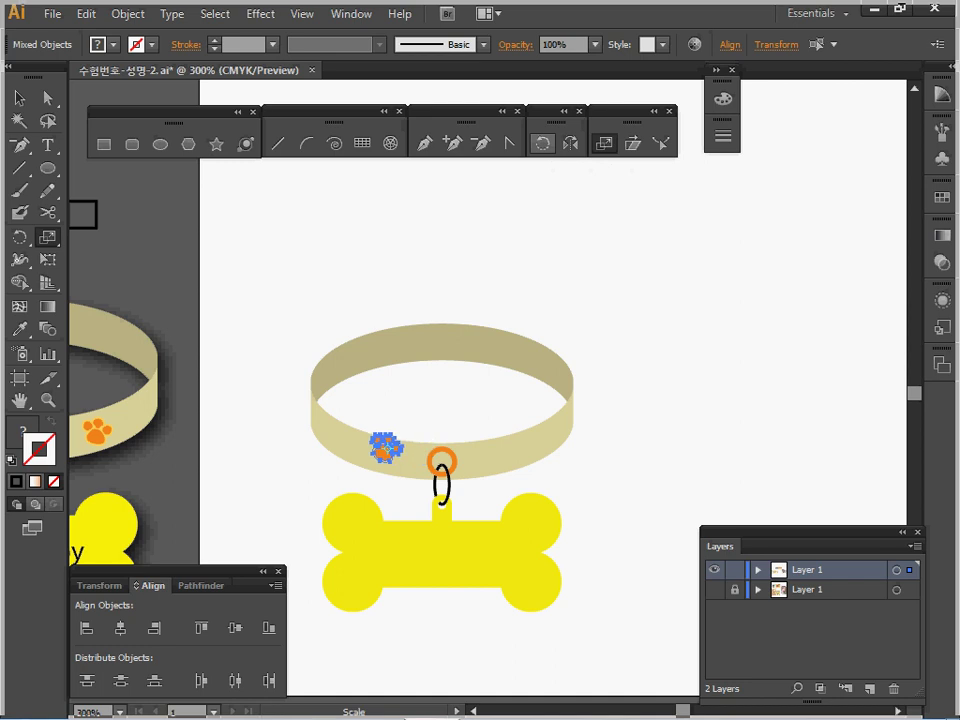
pyautogui.press('Down')
pyautogui.press('Right')
pyautogui.press('Right')
pyautogui.press('Right')
pyautogui.moveTo(440, 400); pyautogui.dragTo(639, 363)
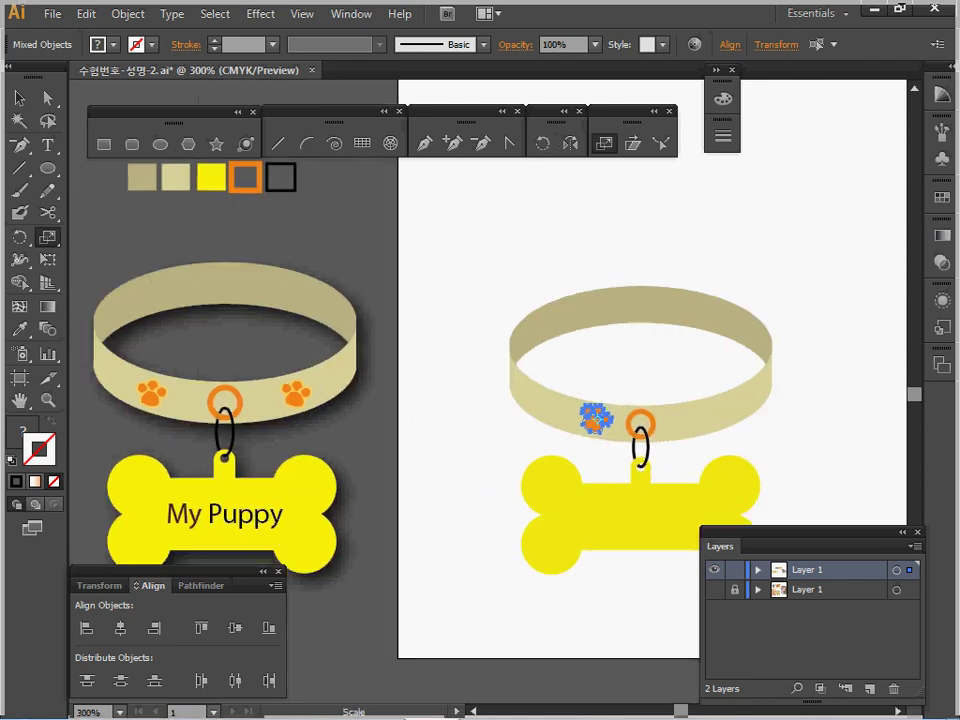
pyautogui.press('Left')
pyautogui.press('Left')
pyautogui.press('Left')
pyautogui.press('Left')
# Duplicate the paw print horizontally onto the front band on the other side of the orange ring
pyautogui.press('ctrl')
pyautogui.moveTo(583, 418); pyautogui.dragTo(702, 419)
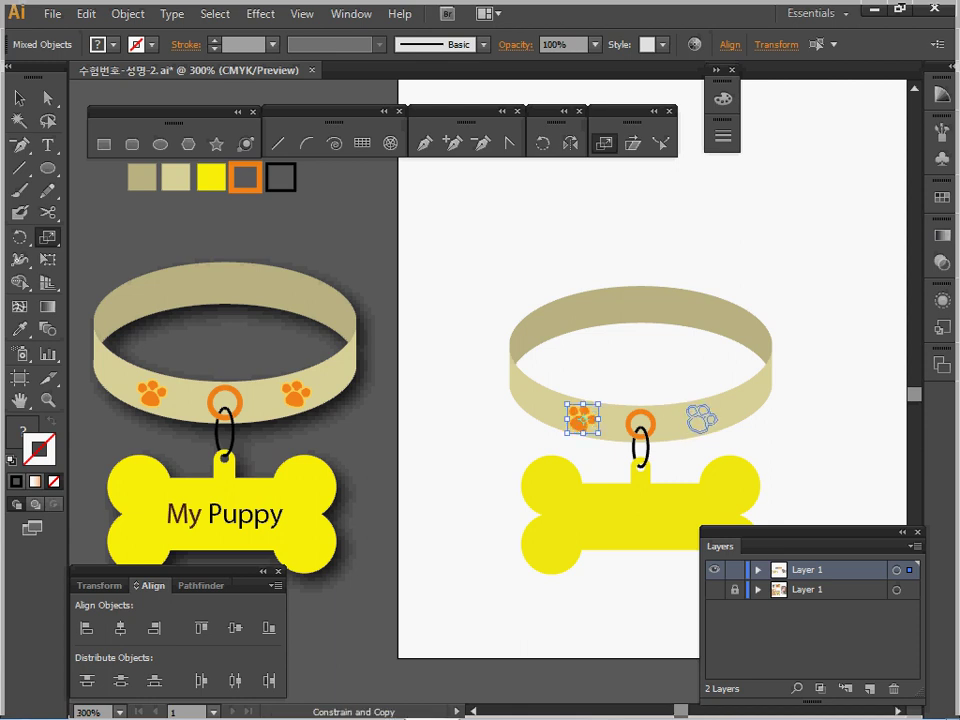
pyautogui.moveTo(702, 419); pyautogui.dragTo(700, 418)
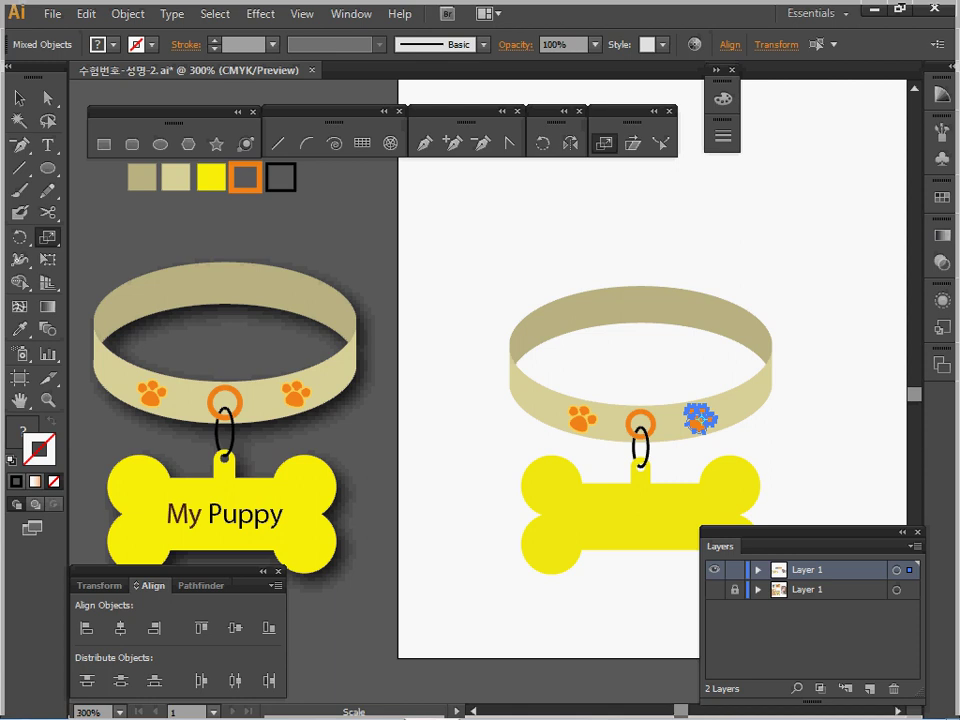
pyautogui.hotkey('ctrl', 'shift', 'a')
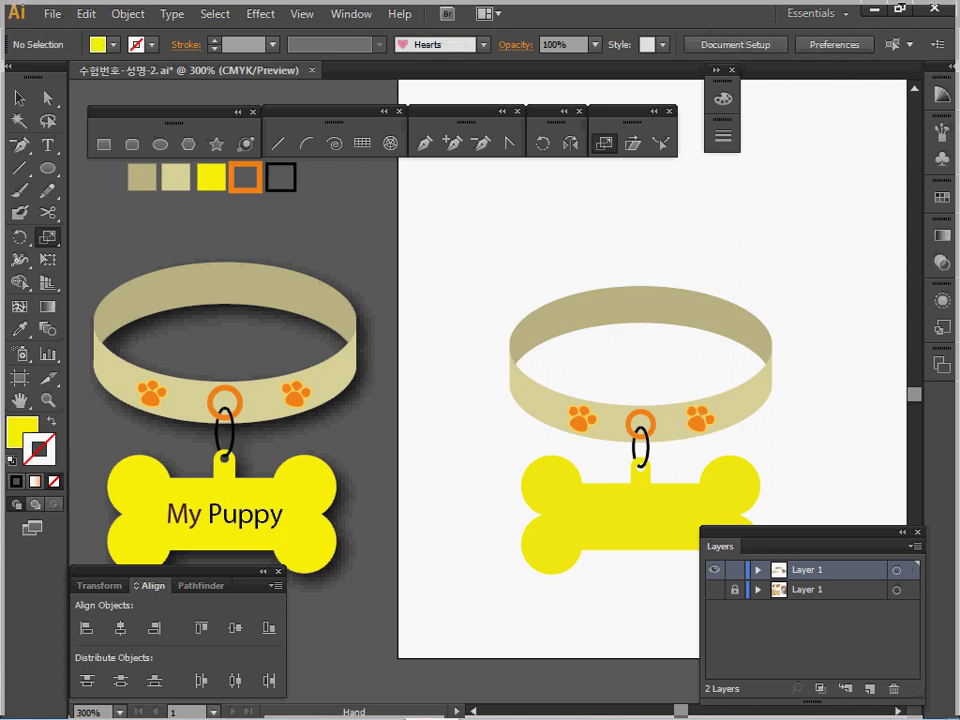
# Copy the "My Puppy" text from the second paw card and place it at the centre of the yellow bone tag
pyautogui.keyDown('ctrl'); pyautogui.keyDown('alt'); pyautogui.click(307, 464); pyautogui.keyUp('alt'); pyautogui.keyUp('ctrl')
pyautogui.moveTo(433, 425); pyautogui.dragTo(407, 451)
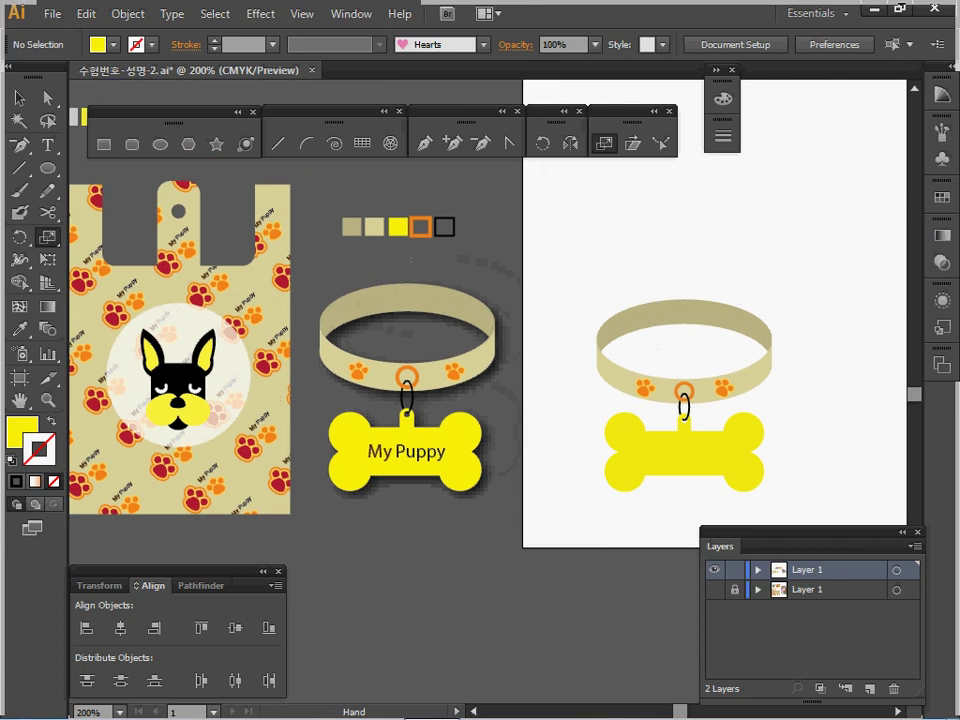
pyautogui.keyDown('ctrl'); pyautogui.click(407, 440); pyautogui.keyUp('ctrl')
pyautogui.keyDown('ctrl'); pyautogui.keyDown('alt'); pyautogui.click(423, 382); pyautogui.keyUp('alt'); pyautogui.keyUp('ctrl')
pyautogui.moveTo(560, 290); pyautogui.dragTo(254, 574)
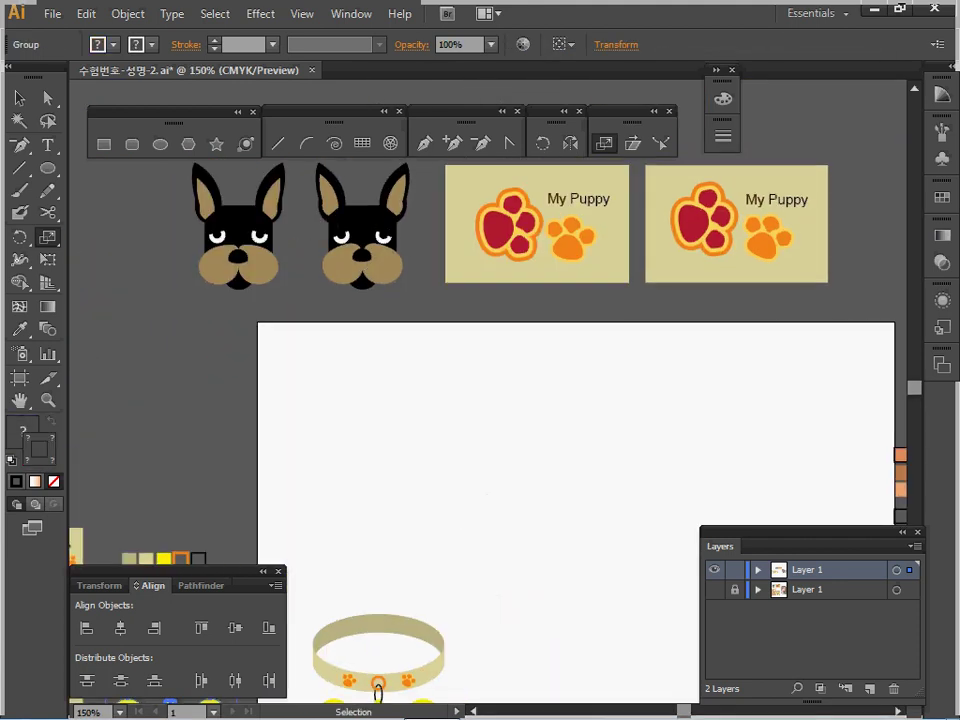
pyautogui.keyDown('ctrl'); pyautogui.click(776, 202); pyautogui.keyUp('ctrl')
pyautogui.press('s')
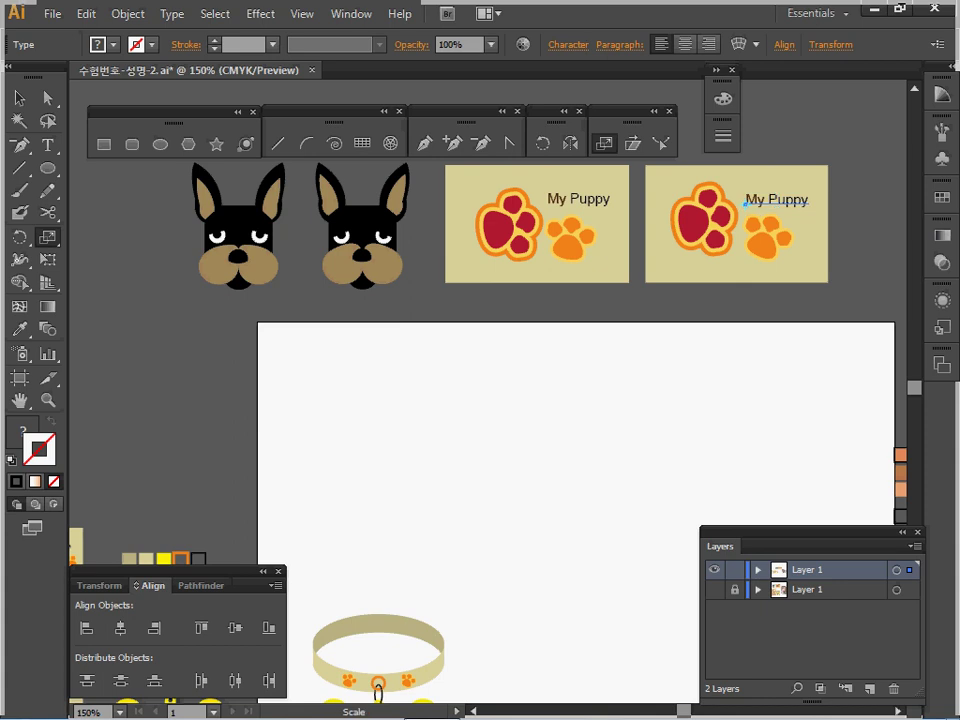
pyautogui.press('v')
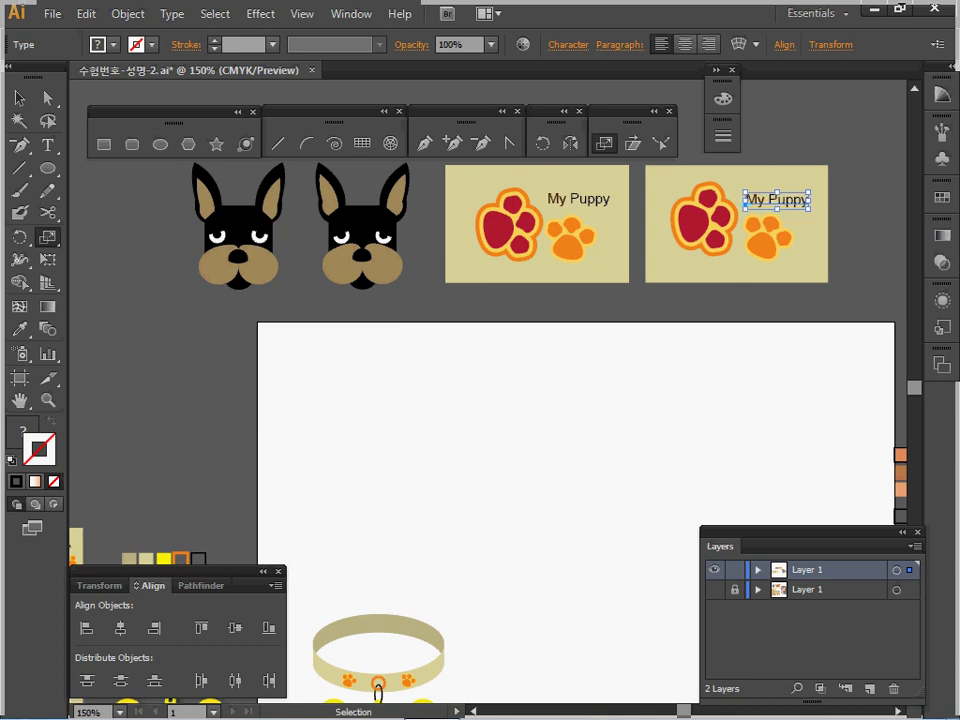
pyautogui.moveTo(450, 560); pyautogui.dragTo(581, 258)
pyautogui.press('v')
pyautogui.moveTo(484, 392); pyautogui.dragTo(511, 426)
pyautogui.hotkey('ctrl', 'shift', 'a')
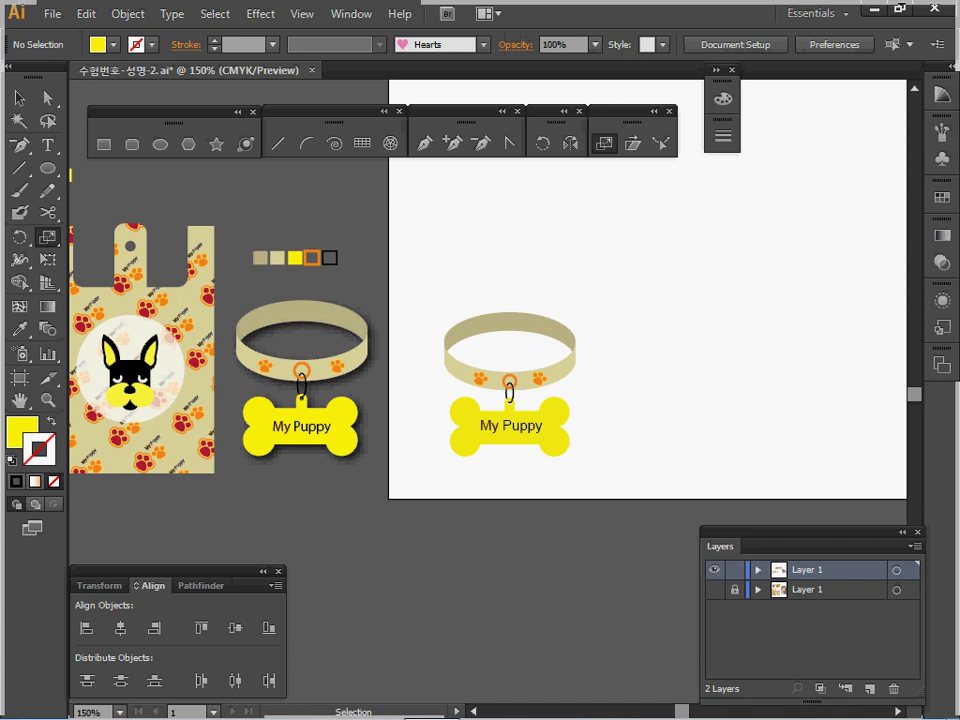
# Group all the parts of the new collar, link and bone name tag
pyautogui.moveTo(446, 257); pyautogui.dragTo(651, 497)
pyautogui.press('s')
pyautogui.rightClick(548, 322)
pyautogui.click(598, 409)
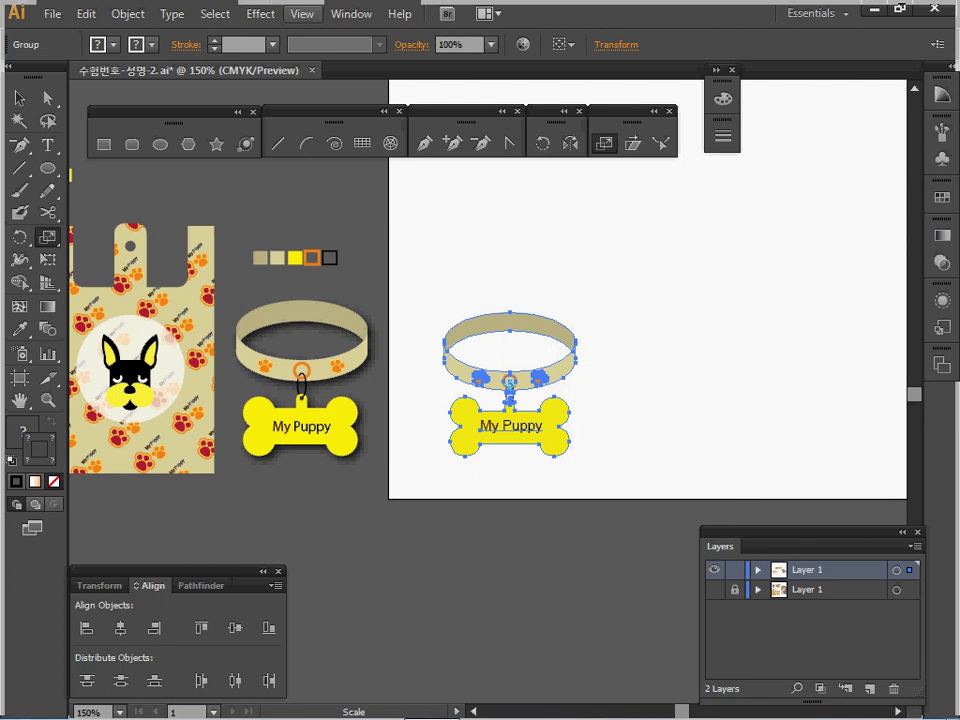
# Apply a Multiply drop shadow to the collar group with 75% opacity, 1 mm X and Y offsets and 1 mm blur, and save the file
pyautogui.click(215, 13)
pyautogui.moveTo(260, 13)
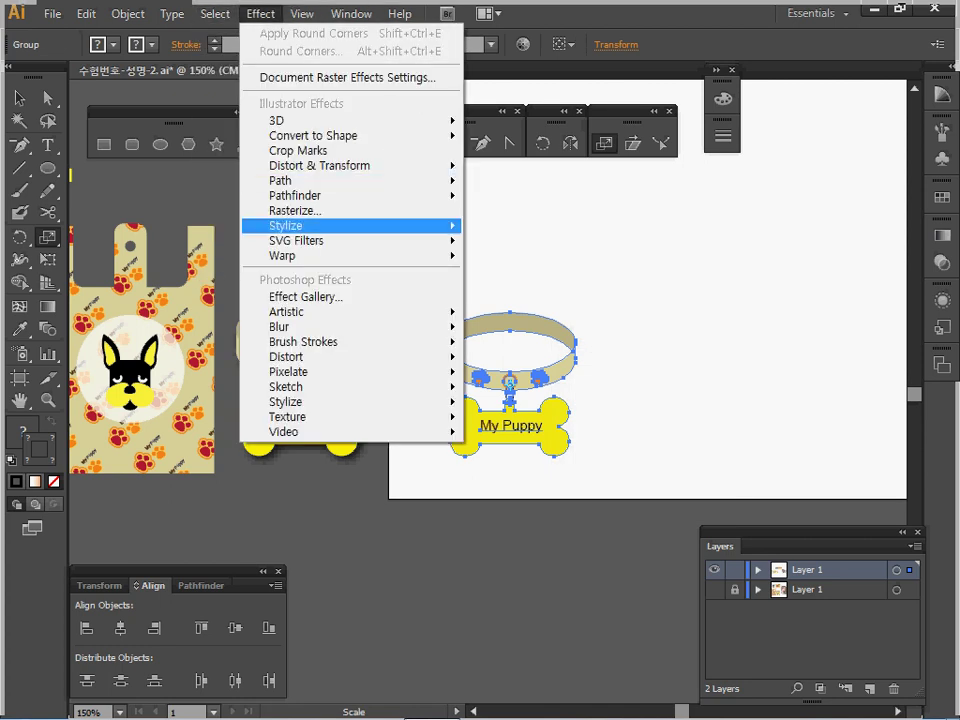
pyautogui.moveTo(300, 225)
pyautogui.click(530, 229)
pyautogui.click(638, 337)
pyautogui.click(588, 411)
pyautogui.click(700, 412)
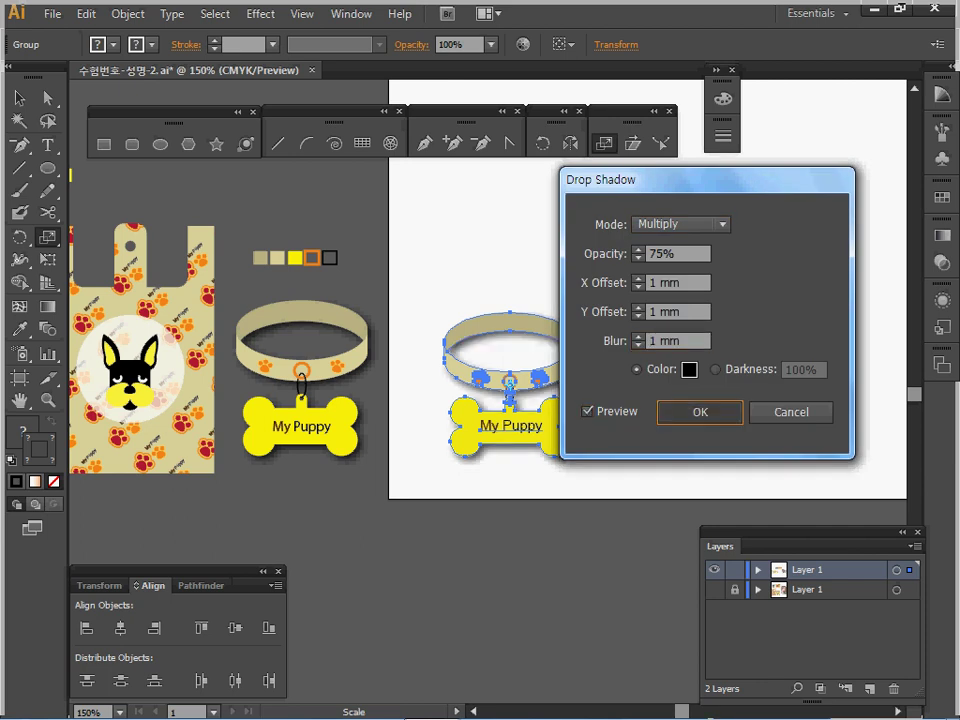
pyautogui.press('Return')
pyautogui.hotkey('ctrl', 's')
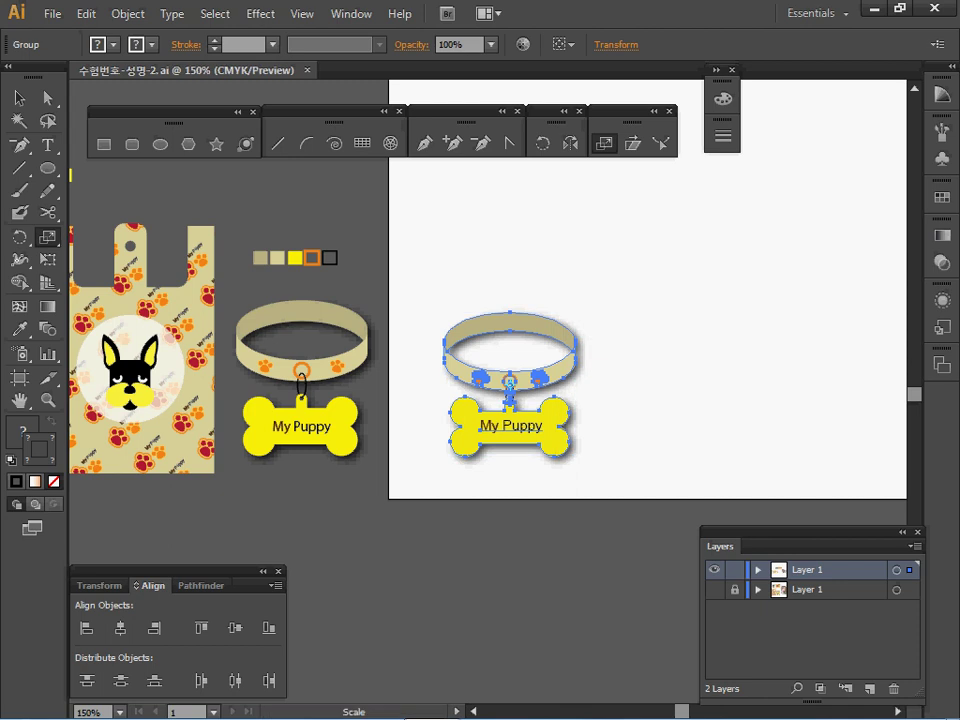
# Move the two curved vertical lines onto the artboard, beside the "Organic feed" bag reference
pyautogui.press('space')
pyautogui.moveTo(700, 330); pyautogui.dragTo(92, 456)
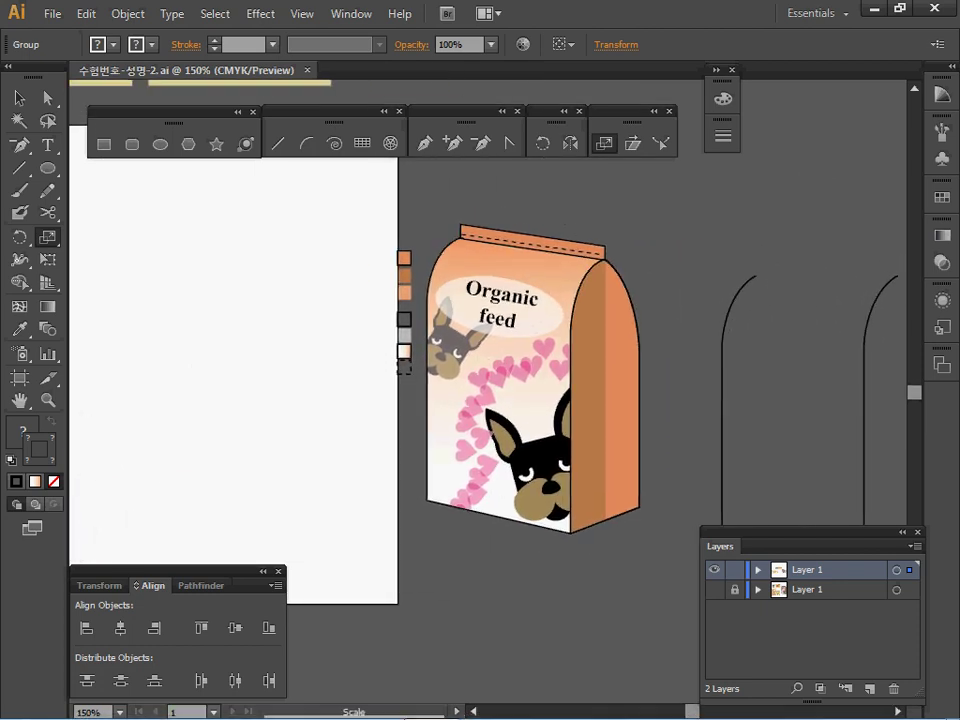
pyautogui.moveTo(707, 246); pyautogui.dragTo(764, 334)
pyautogui.moveTo(695, 221); pyautogui.dragTo(888, 386)
pyautogui.moveTo(722, 450); pyautogui.dragTo(199, 414)
pyautogui.keyDown('ctrl'); pyautogui.click(260, 410); pyautogui.keyUp('ctrl')
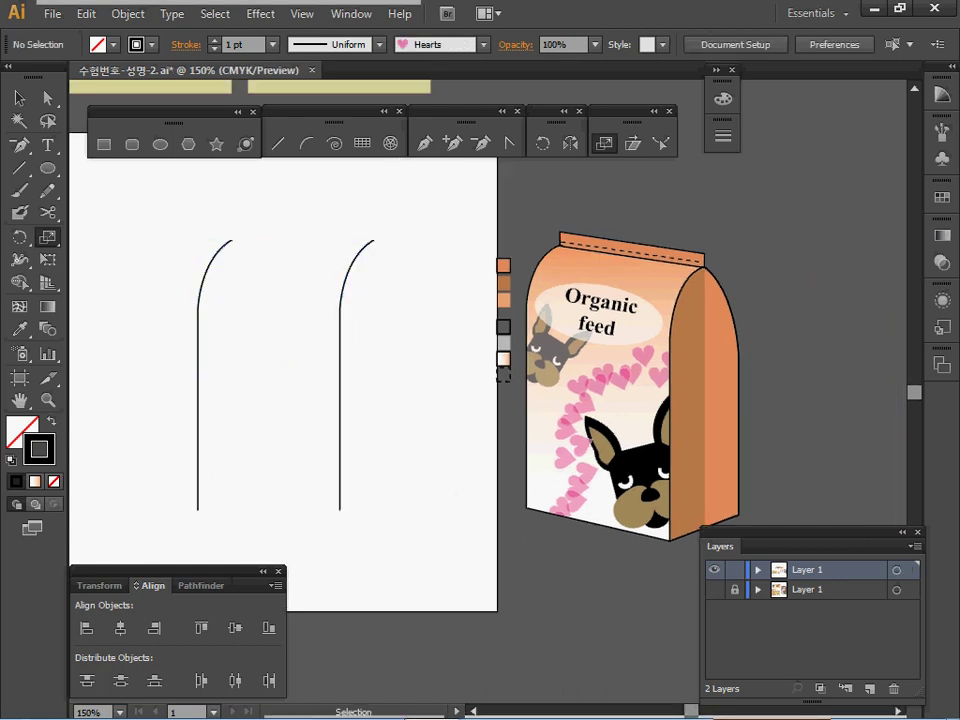
pyautogui.moveTo(187, 229); pyautogui.dragTo(239, 322)
pyautogui.keyDown('ctrl'); pyautogui.click(285, 362); pyautogui.keyUp('ctrl')
pyautogui.moveTo(182, 277); pyautogui.dragTo(216, 323)
pyautogui.press('p')
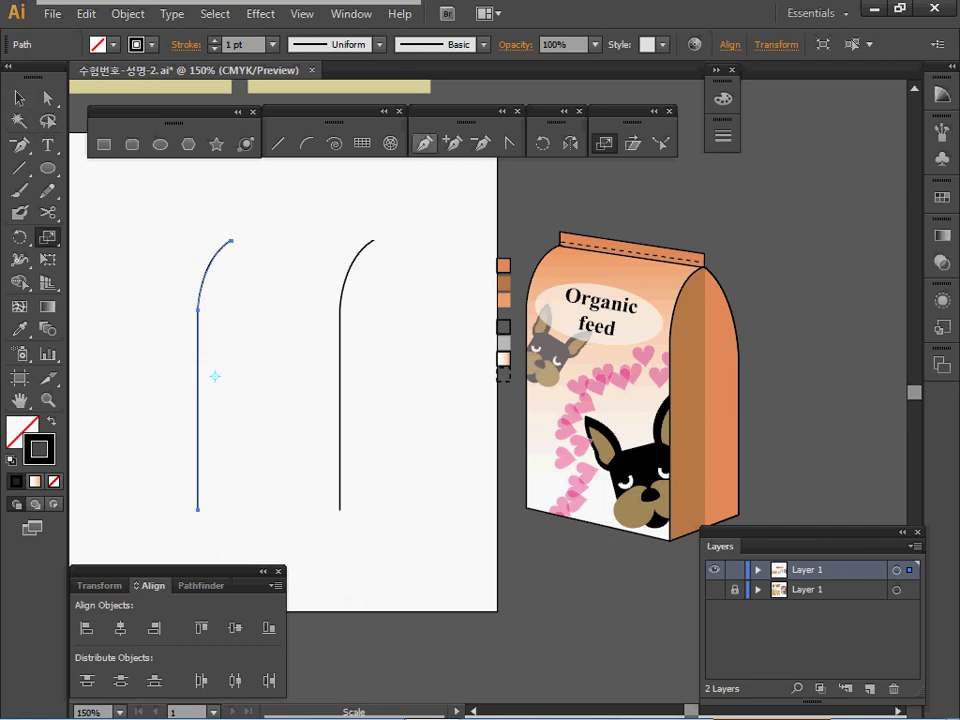
pyautogui.press('p')
pyautogui.click(235, 514)
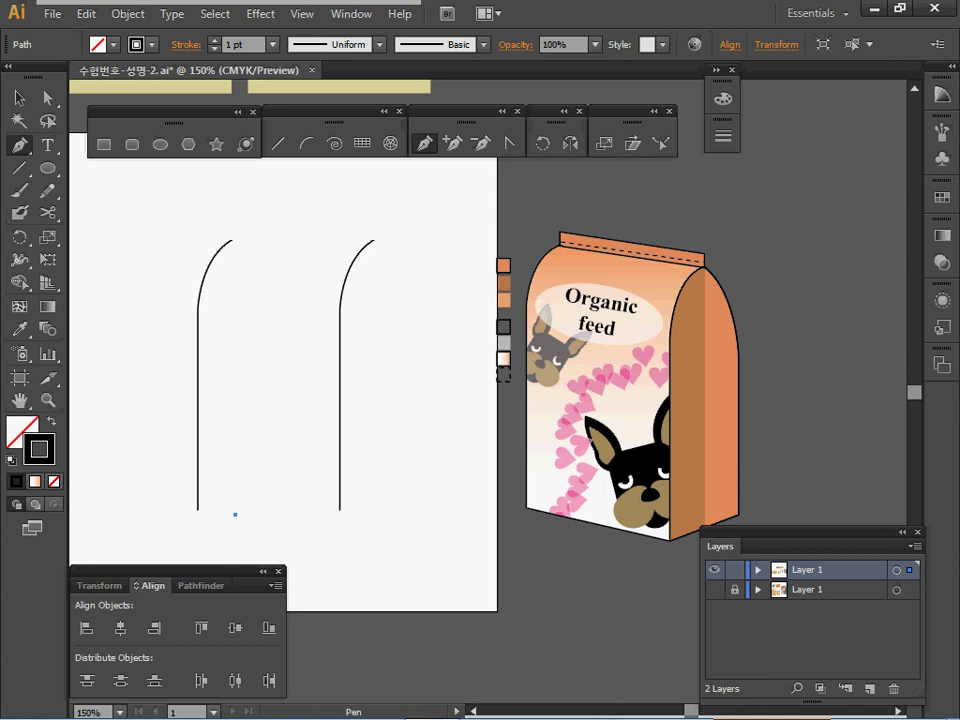
pyautogui.keyDown('shift'); pyautogui.click(235, 313); pyautogui.keyUp('shift')
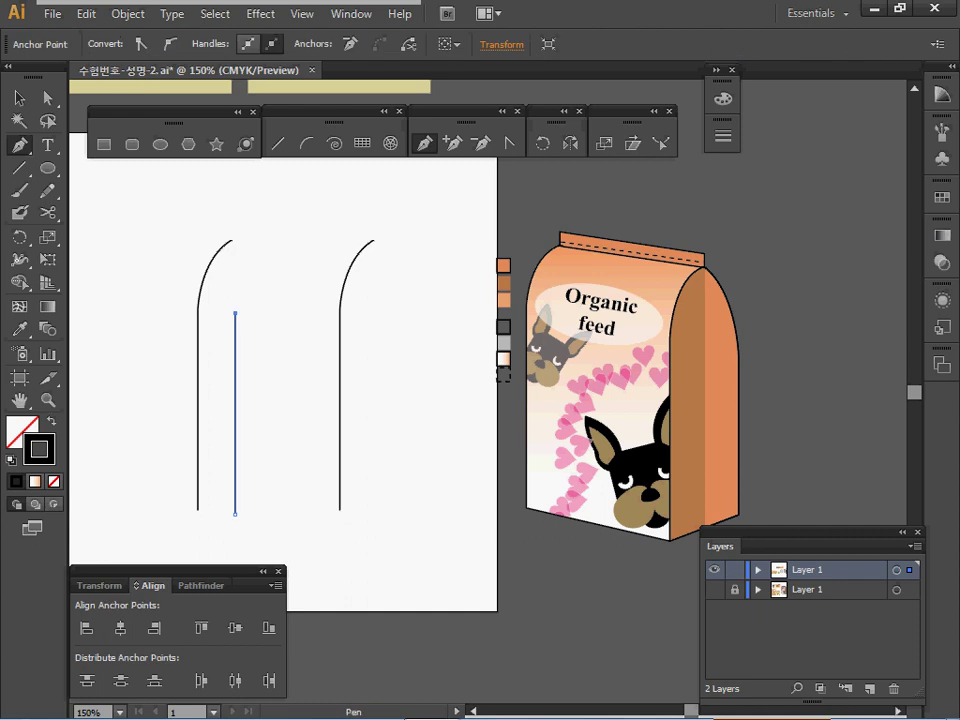
pyautogui.moveTo(270, 244); pyautogui.dragTo(306, 232)
pyautogui.press('Delete')
pyautogui.press('Delete')
pyautogui.moveTo(177, 238); pyautogui.dragTo(214, 282)
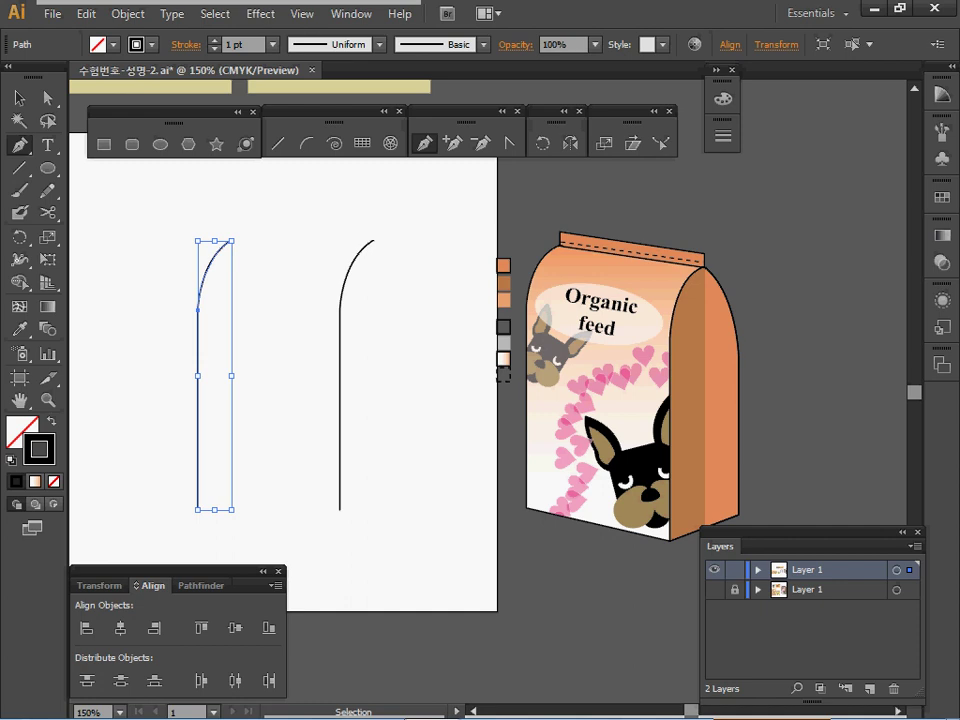
pyautogui.hotkey('ctrl', 'shift', 'a')
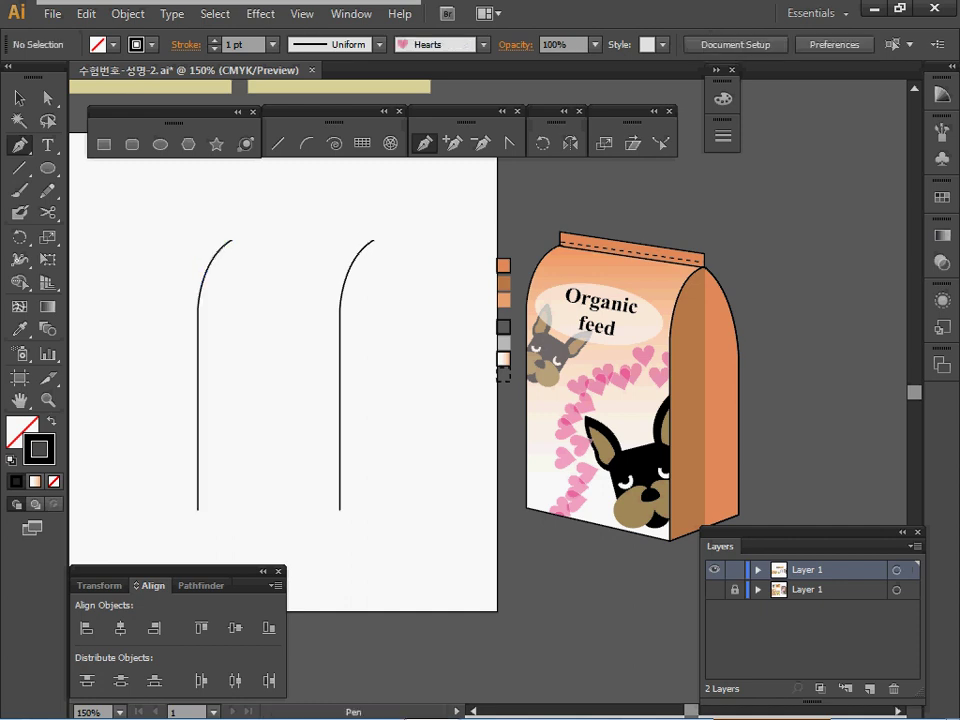
# Join the upper ends and the lower ends of the two curved lines into one closed panel outline
pyautogui.press('a')
pyautogui.moveTo(195, 211); pyautogui.dragTo(396, 246)
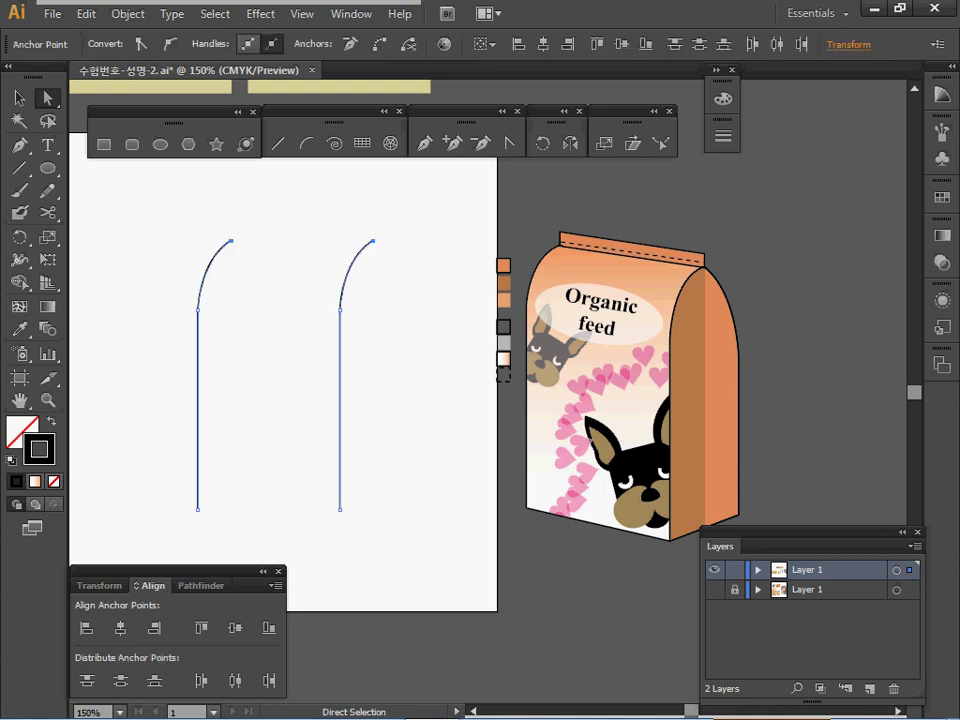
pyautogui.hotkey('ctrl', 'shift', 'a')
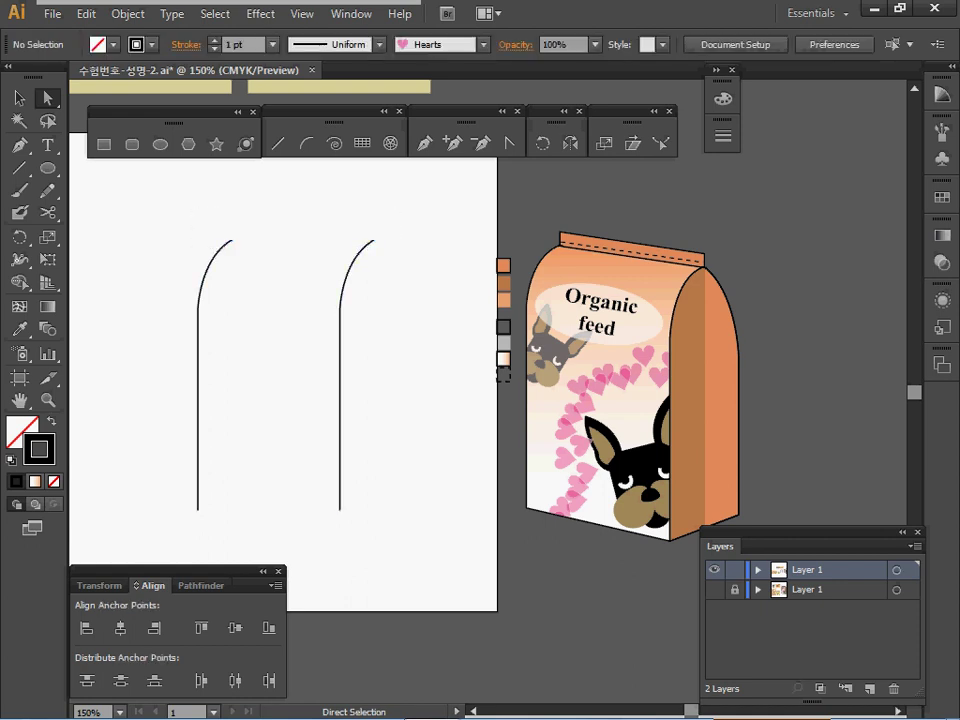
pyautogui.click(231, 241)
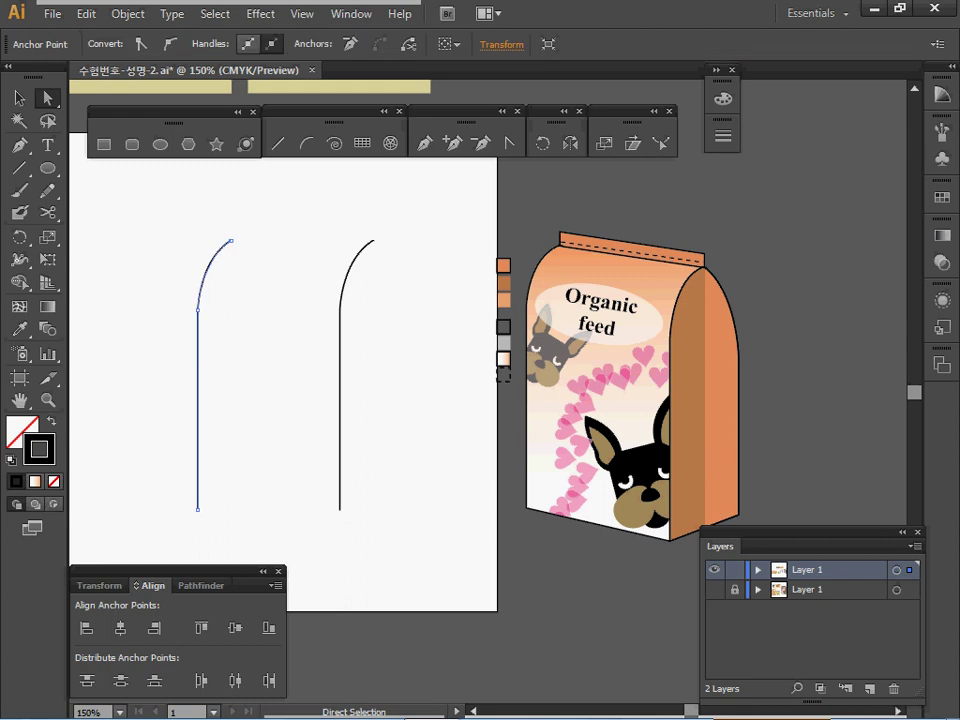
pyautogui.moveTo(221, 219); pyautogui.dragTo(404, 253)
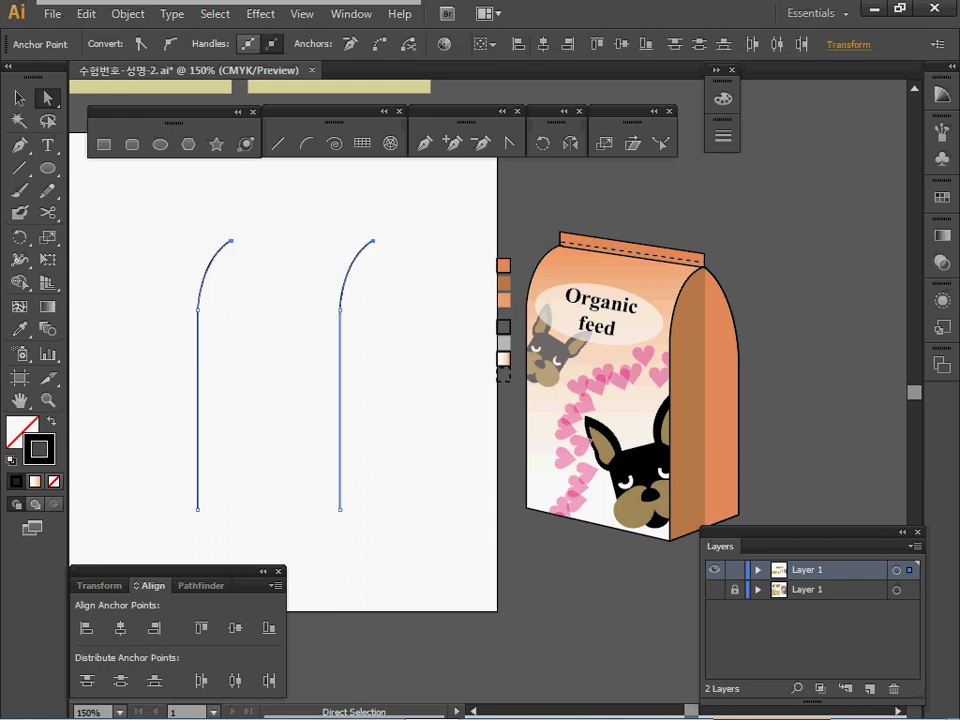
pyautogui.rightClick(408, 253)
pyautogui.moveTo(133, 489); pyautogui.dragTo(409, 526)
pyautogui.rightClick(415, 453)
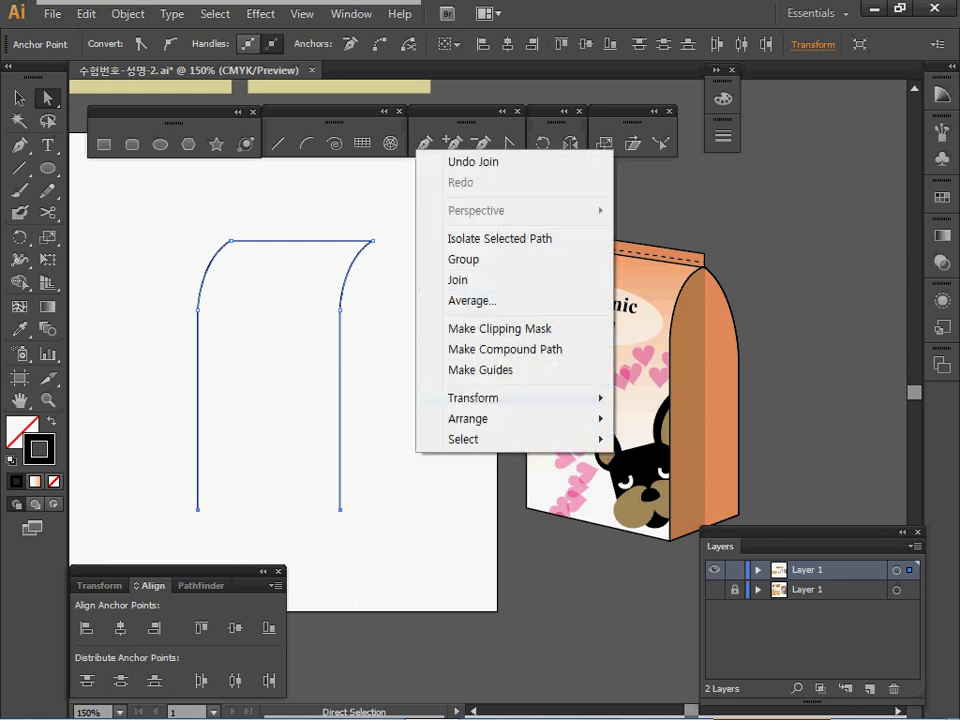
pyautogui.click(457, 280)
pyautogui.hotkey('ctrl', 'shift', 'a')
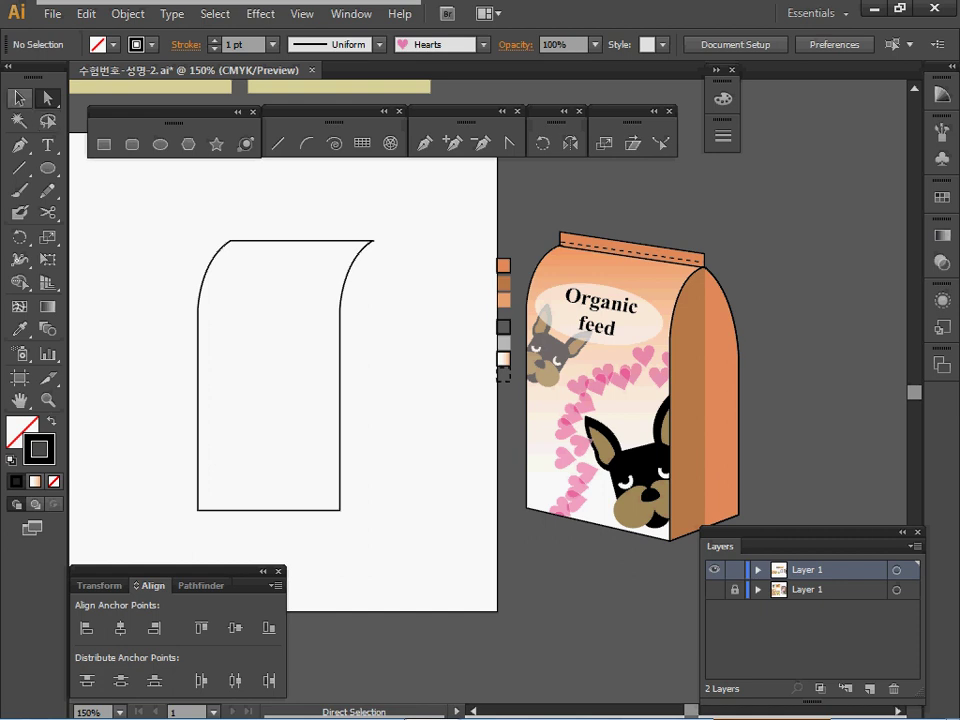
# Create a copy of the closed panel outline reflected across the vertical axis
pyautogui.press('v')
pyautogui.hotkey('ctrl', 'a')
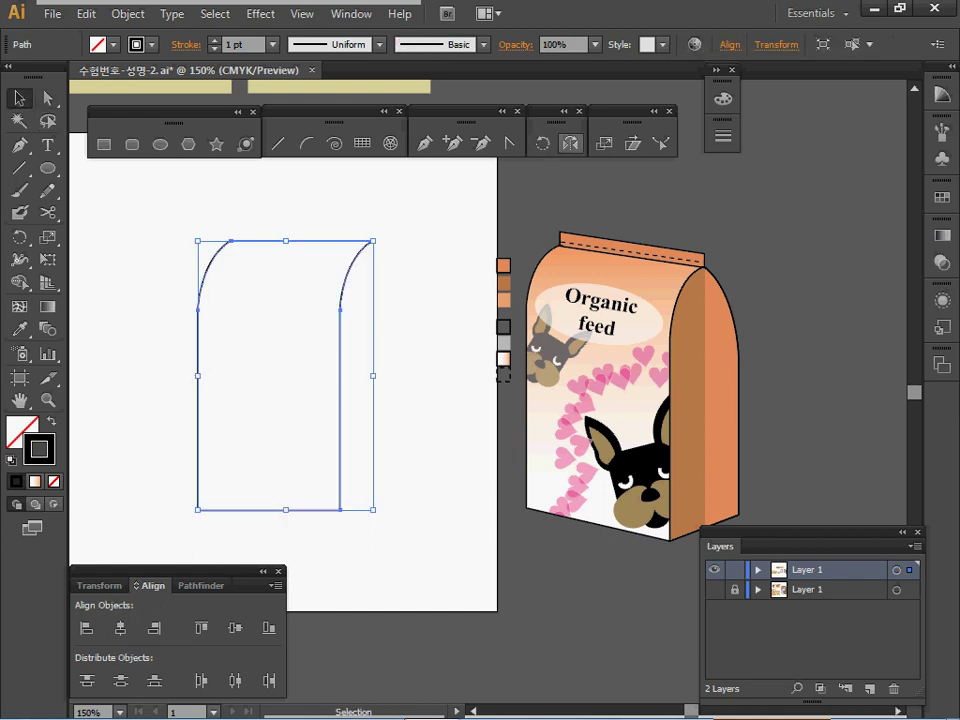
pyautogui.doubleClick(570, 143)
pyautogui.click(486, 273)
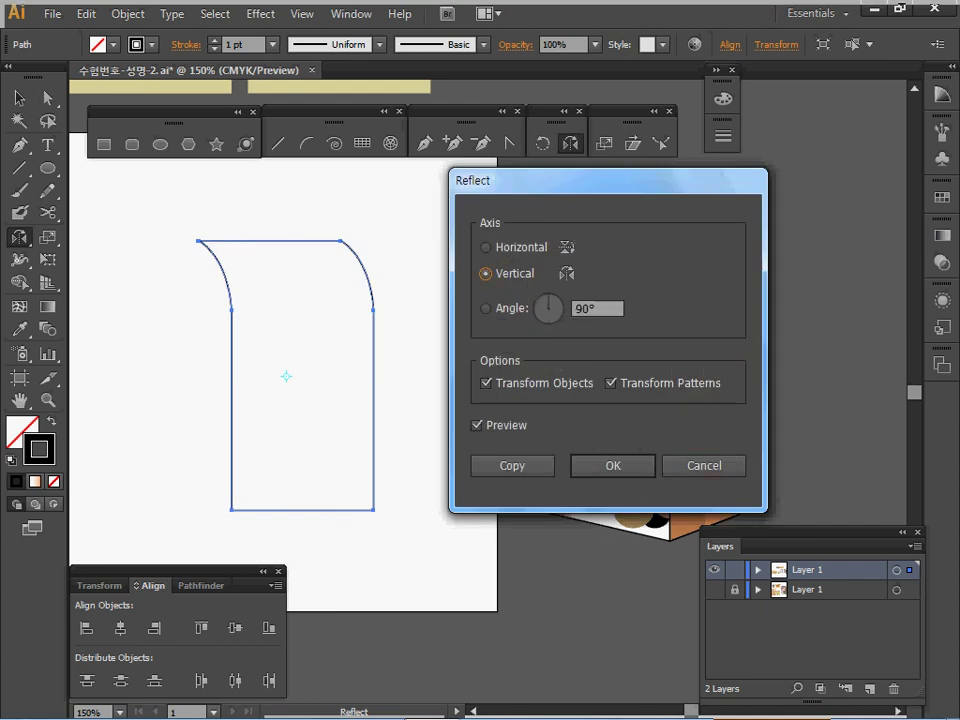
pyautogui.click(512, 465)
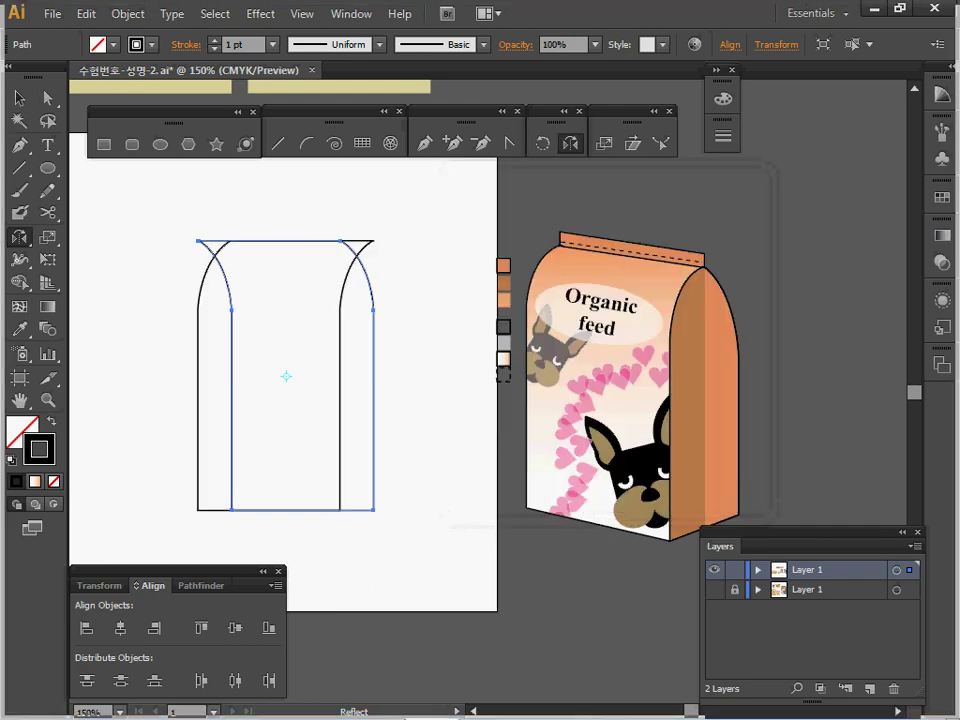
# Shift the mirrored panel horizontally until both ends of its upper edge coincide with those of the original panel
pyautogui.press('Right')
pyautogui.press('Right')
pyautogui.press('Right')
pyautogui.press('Right')
pyautogui.press('Right')
pyautogui.press('Right')
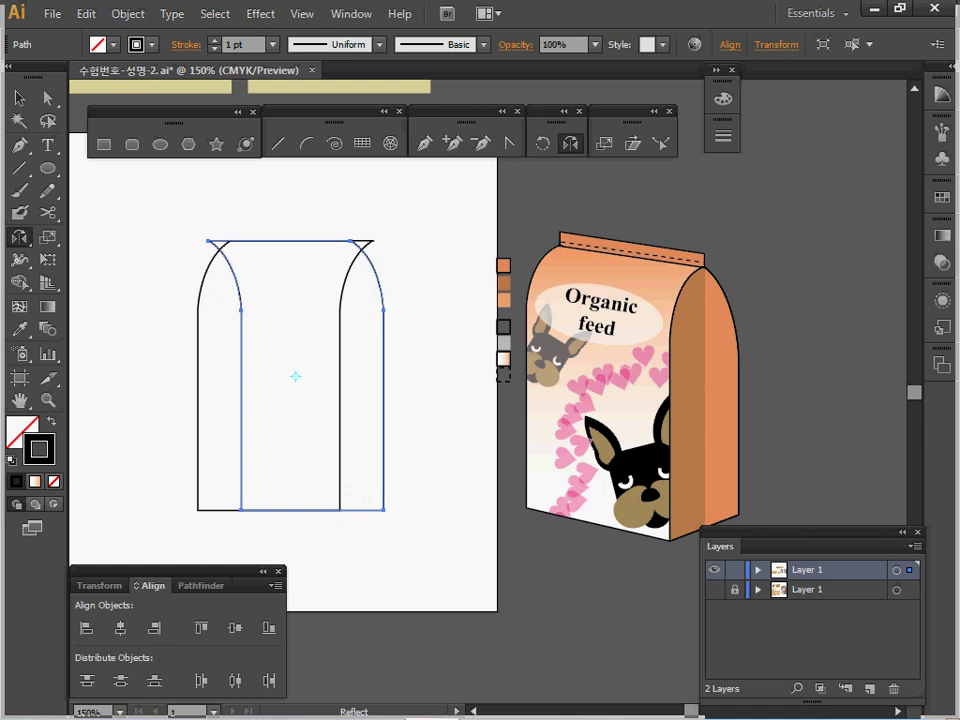
pyautogui.press('Right')
pyautogui.press('Right')
pyautogui.press('Right')
pyautogui.press('Right')
pyautogui.press('Right')
pyautogui.press('Right')
pyautogui.press('Right')
pyautogui.press('Right')
pyautogui.press('Right')
pyautogui.press('Right')
pyautogui.press('Right')
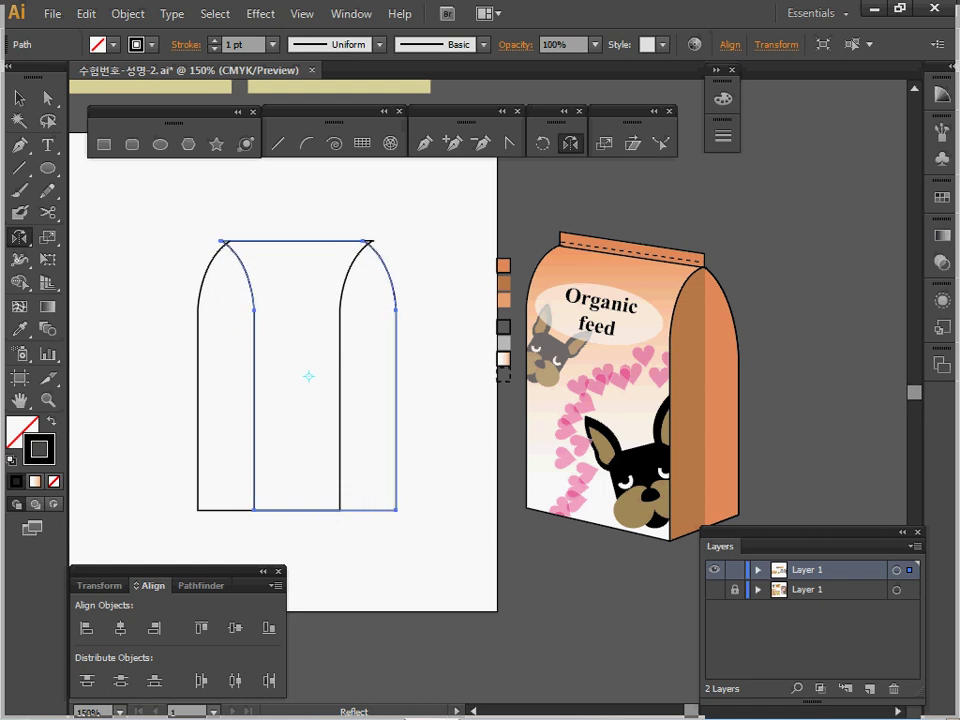
pyautogui.press('Right')
pyautogui.press('Right')
pyautogui.press('Right')
pyautogui.press('Right')
pyautogui.press('Right')
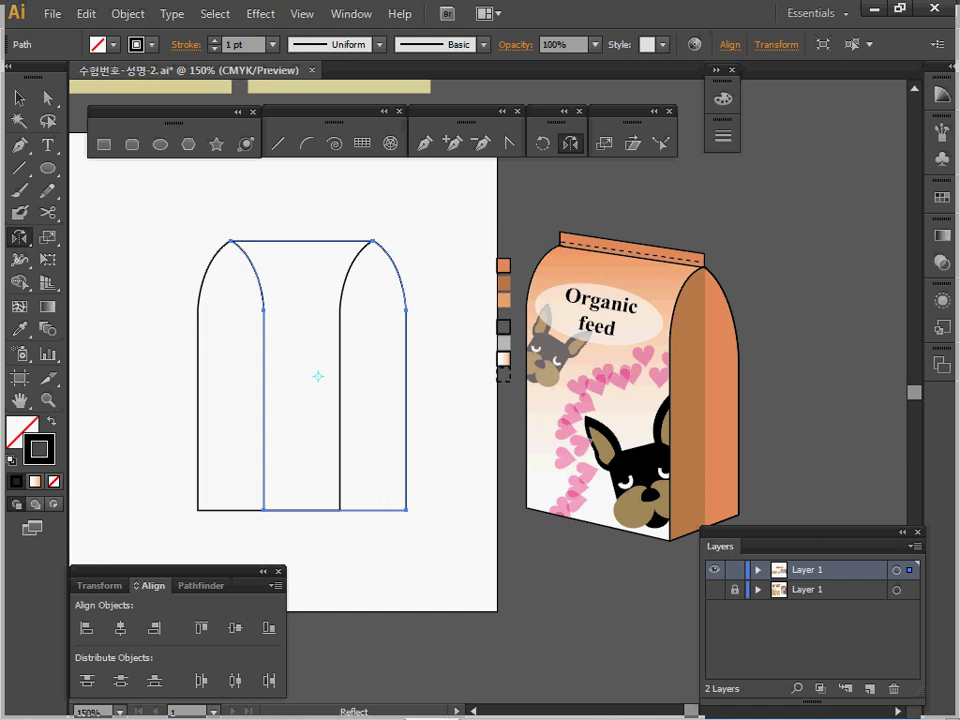
# Draw a thin rectangle along the panels' upper edge as the bag's flap, then divide all the overlapping shapes with Pathfinder
pyautogui.click(104, 145)
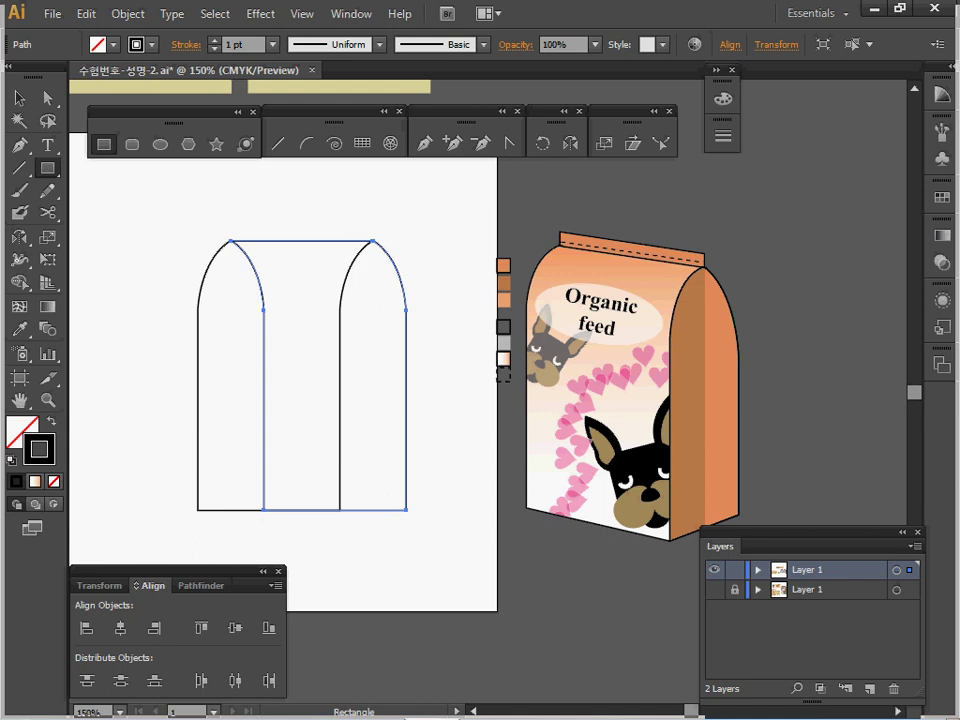
pyautogui.moveTo(231, 229); pyautogui.dragTo(372, 241)
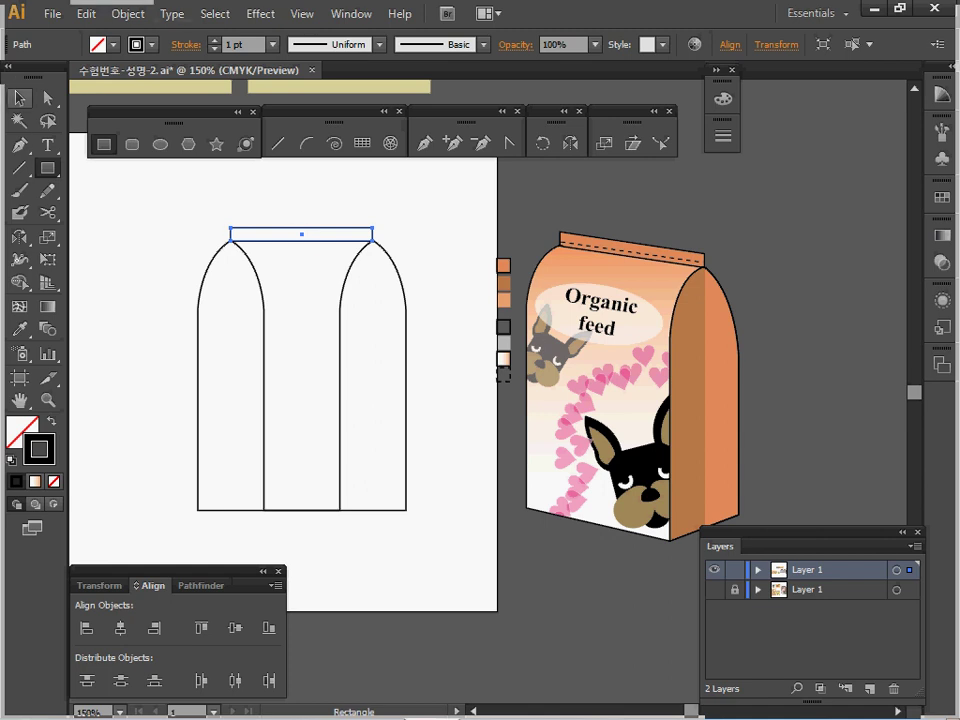
pyautogui.press('v')
pyautogui.moveTo(189, 222)
pyautogui.mouseDown()
pyautogui.moveTo(202, 225)
pyautogui.moveTo(430, 535)
pyautogui.mouseUp()
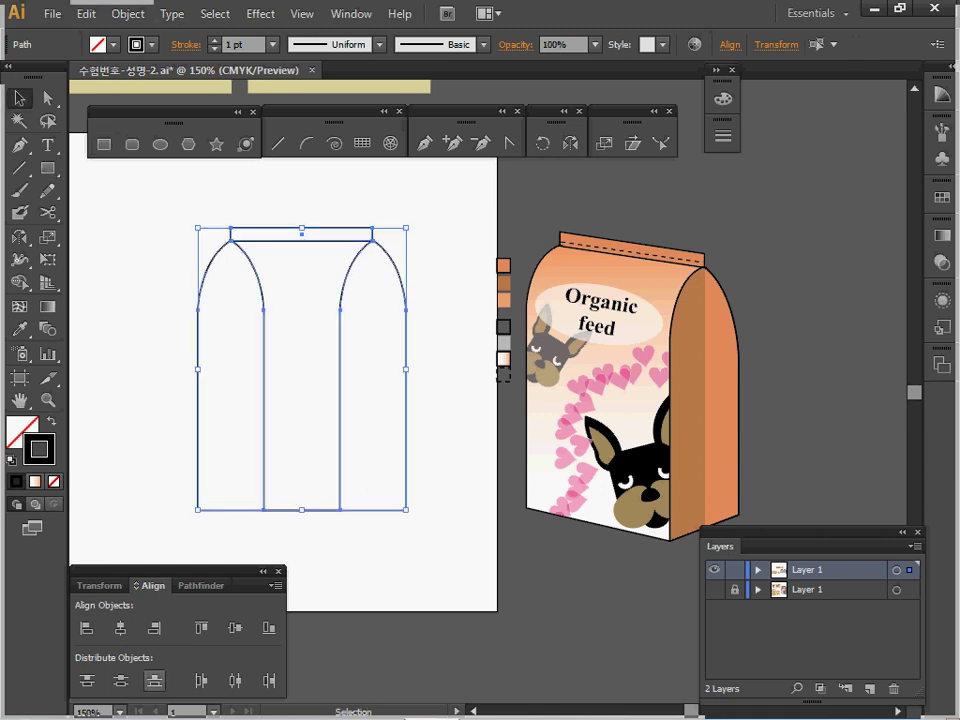
pyautogui.click(201, 586)
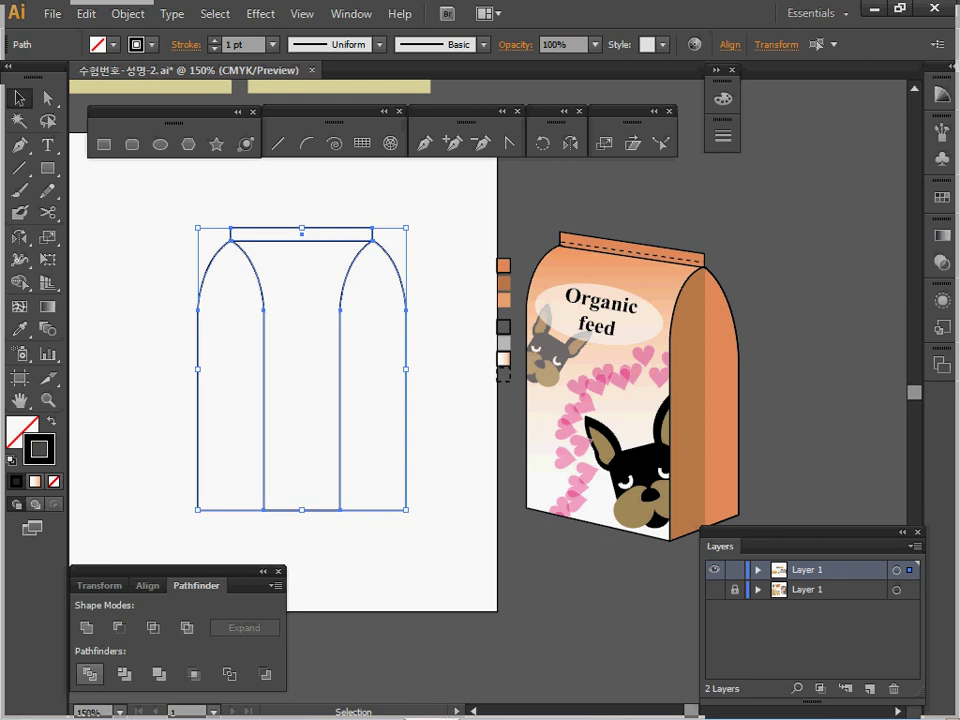
pyautogui.hotkey('ctrl', 'g')
# Inside the divided group, unite the left and middle pieces into a single front panel
pyautogui.doubleClick(264, 400)
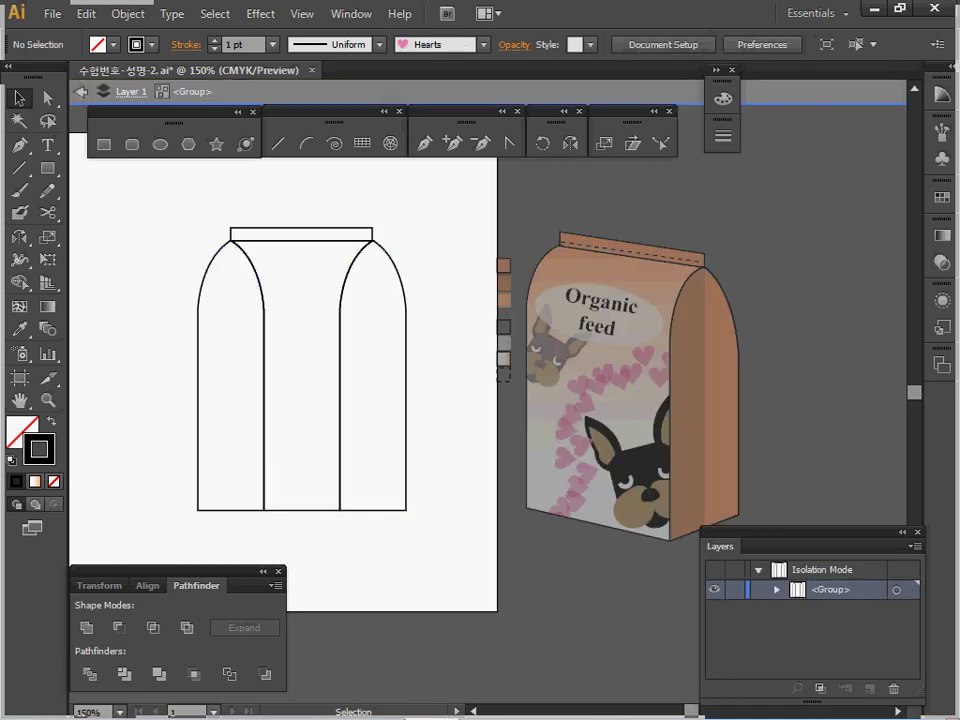
pyautogui.moveTo(163, 323); pyautogui.dragTo(285, 396)
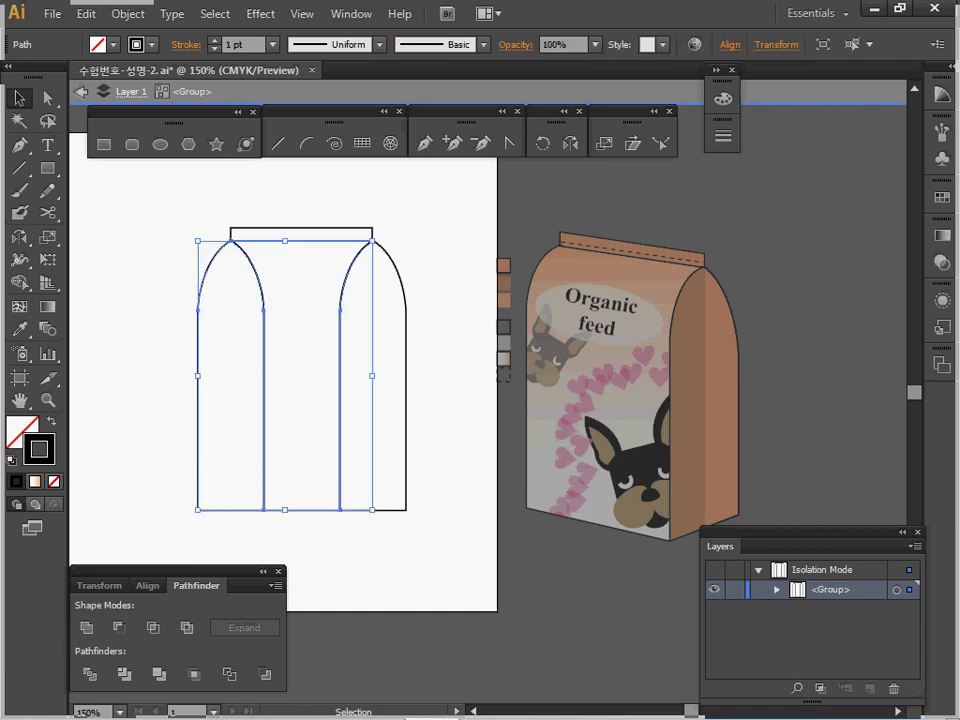
pyautogui.click(87, 628)
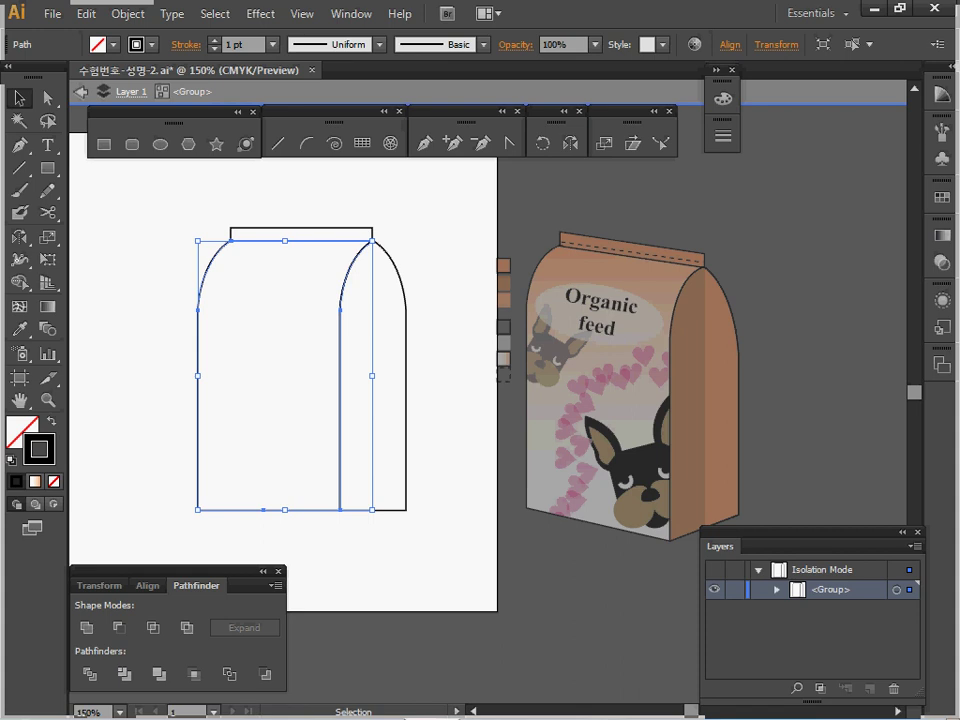
pyautogui.doubleClick(140, 430)
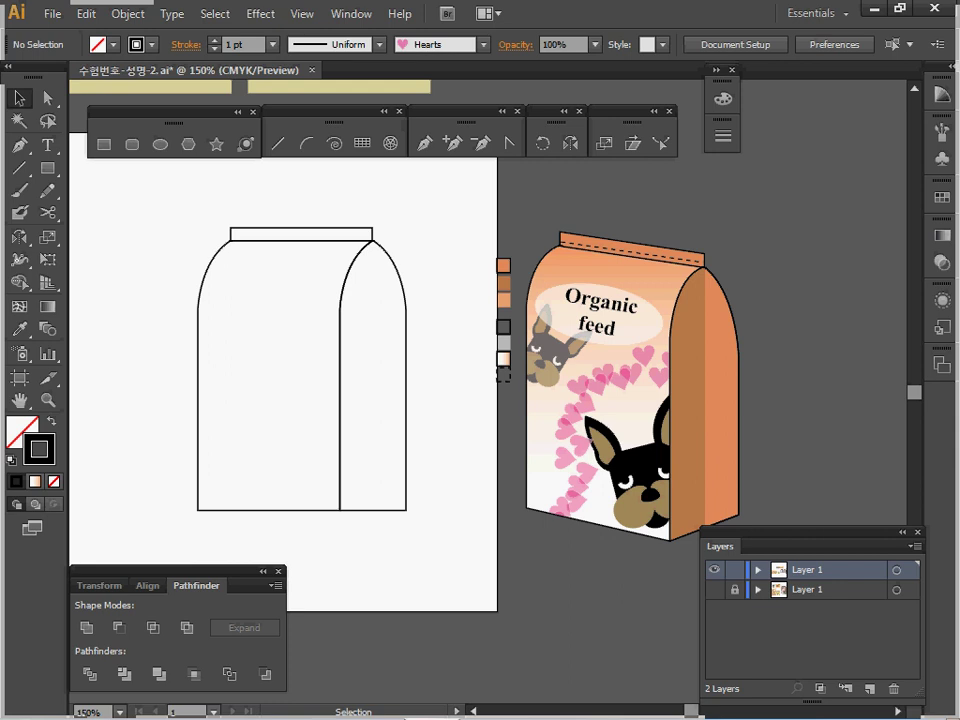
# Shear the whole bag outline by 13° along the vertical axis
pyautogui.moveTo(134, 159); pyautogui.dragTo(306, 234)
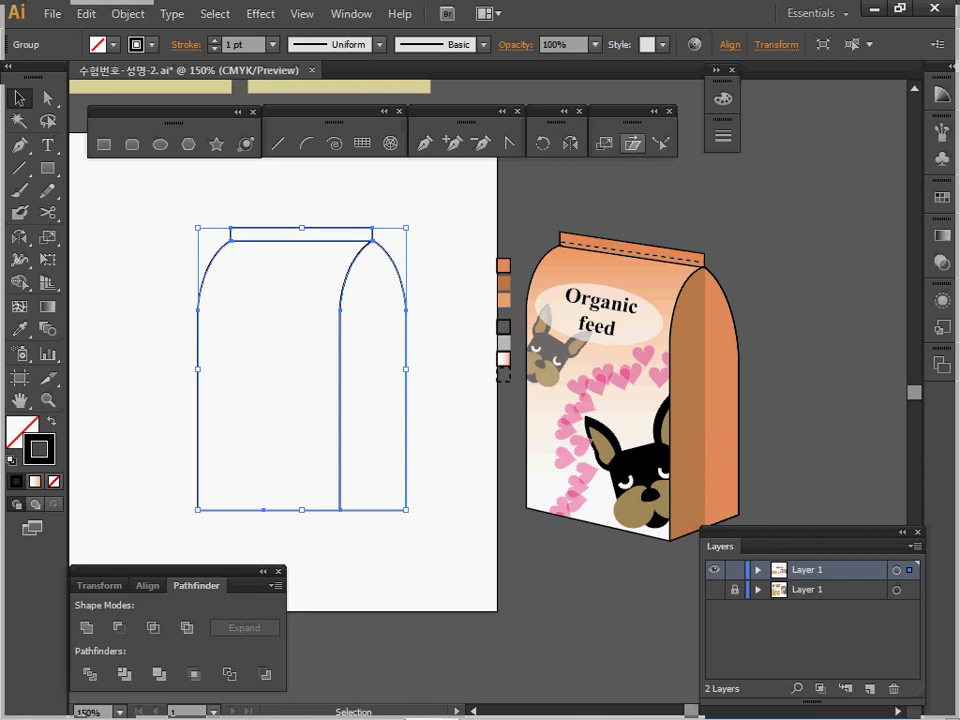
pyautogui.doubleClick(632, 143)
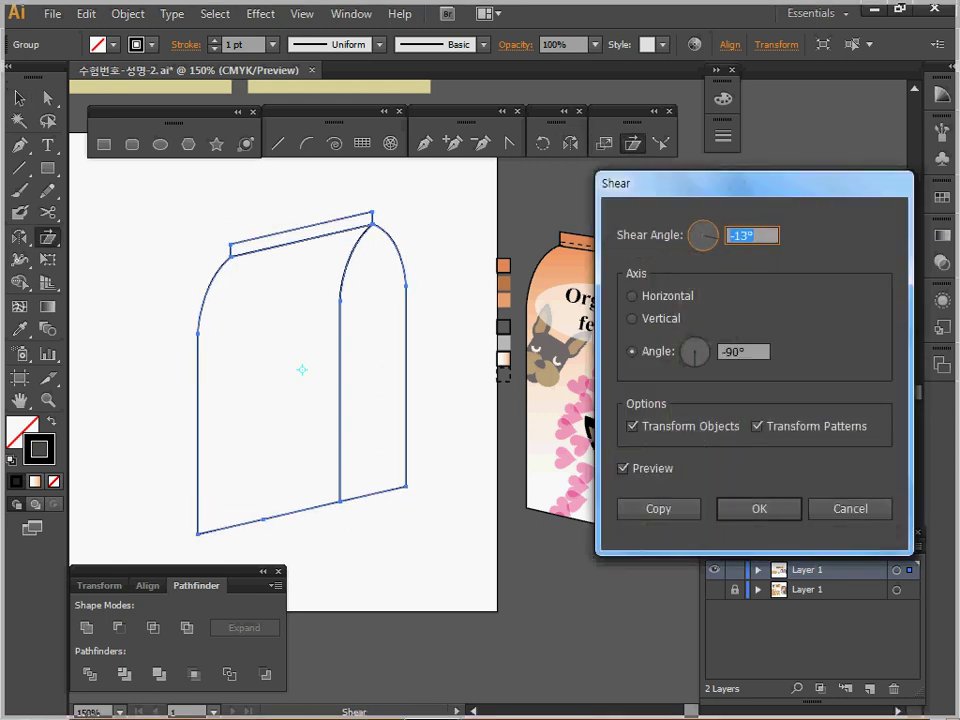
pyautogui.write('13')
pyautogui.click(632, 319)
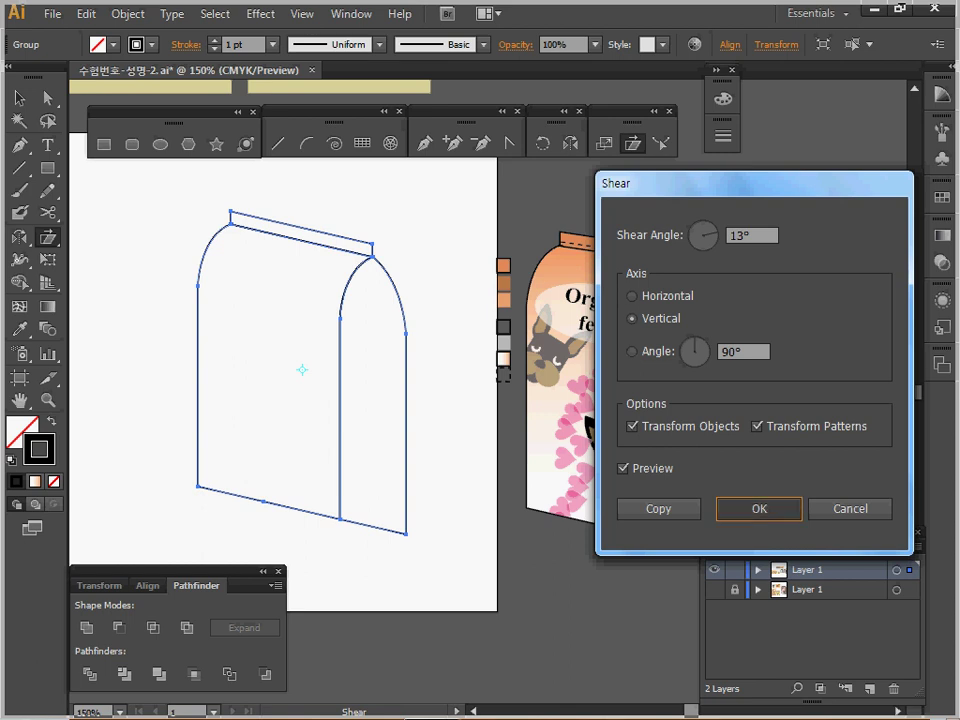
pyautogui.press('Return')
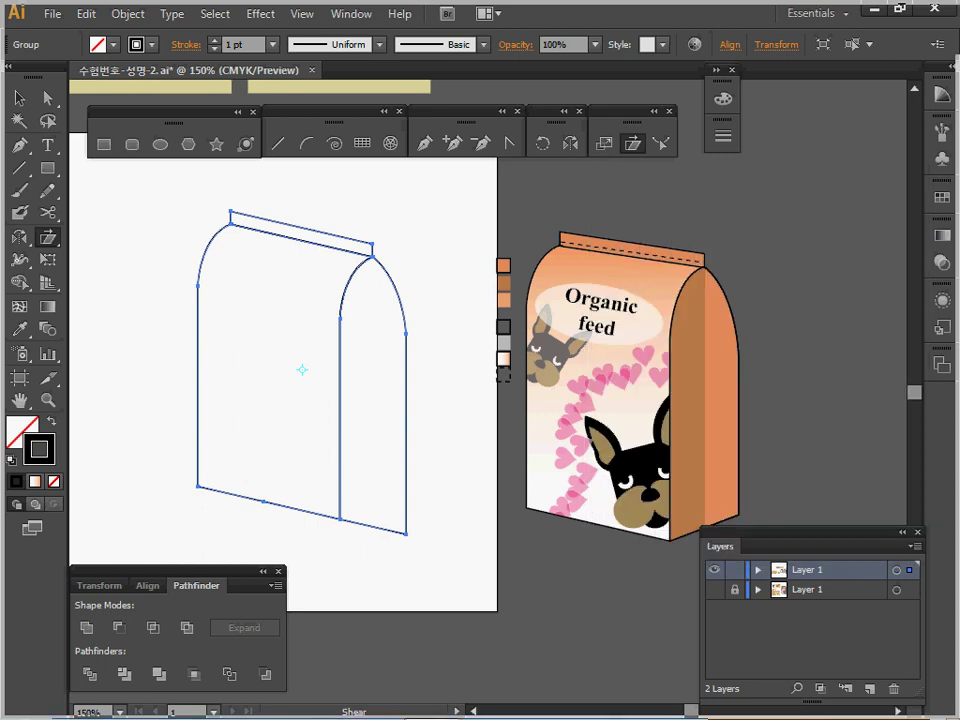
# Raise the side panel's lower outer corner so the base edge slopes upward from the front corner
pyautogui.click(48, 98)
pyautogui.moveTo(375, 568); pyautogui.dragTo(439, 499)
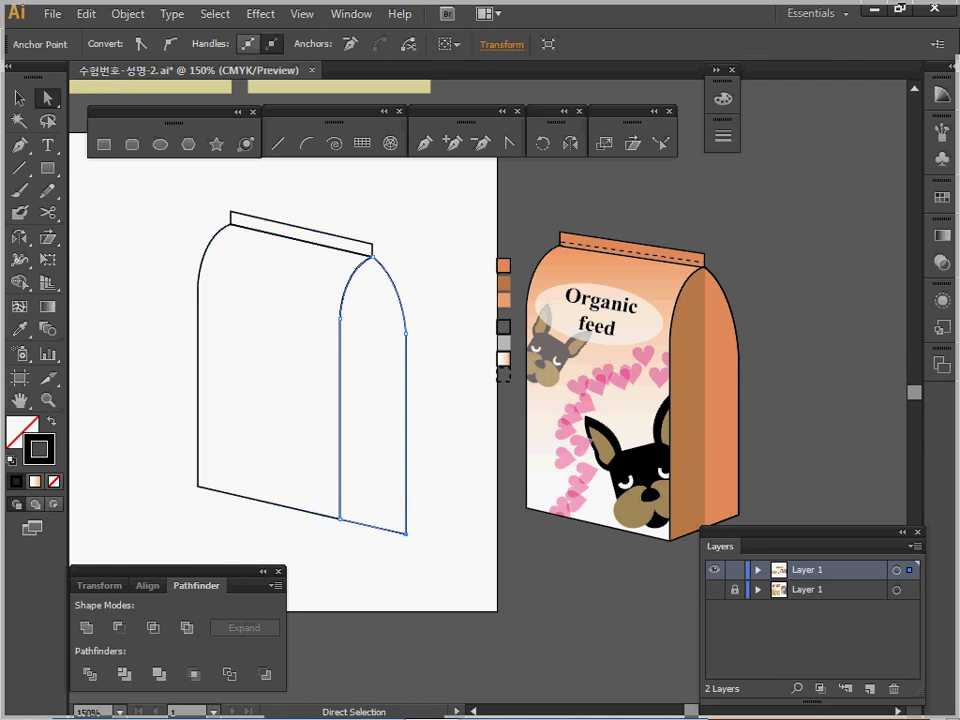
pyautogui.press('Up')
pyautogui.press('Up')
pyautogui.press('Up')
pyautogui.press('Up')
pyautogui.press('Up')
pyautogui.press('Up')
pyautogui.press('Up')
pyautogui.press('Up')
pyautogui.press('Up')
pyautogui.press('Up')
pyautogui.press('Up')
pyautogui.press('Up')
pyautogui.press('Up')
pyautogui.press('Up')
pyautogui.press('Up')
pyautogui.press('Up')
pyautogui.press('Up')
pyautogui.press('Up')
pyautogui.press('Up')
pyautogui.press('Up')
pyautogui.press('Up')
pyautogui.press('Up')
pyautogui.press('Up')
pyautogui.press('Up')
pyautogui.press('Up')
pyautogui.press('Up')
pyautogui.press('Up')
pyautogui.press('Up')
# Raise the anchor points at the flap's right end and the side panel's peak to flatten the slope of the top edge
pyautogui.moveTo(420, 212); pyautogui.dragTo(372, 244)
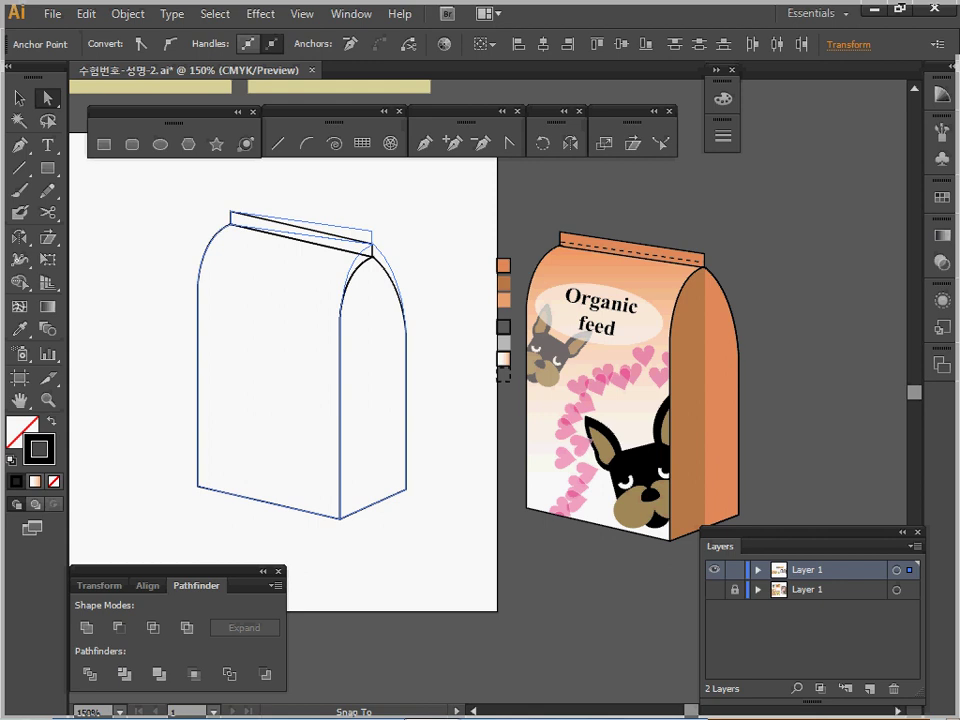
pyautogui.moveTo(300, 241); pyautogui.dragTo(300, 241)
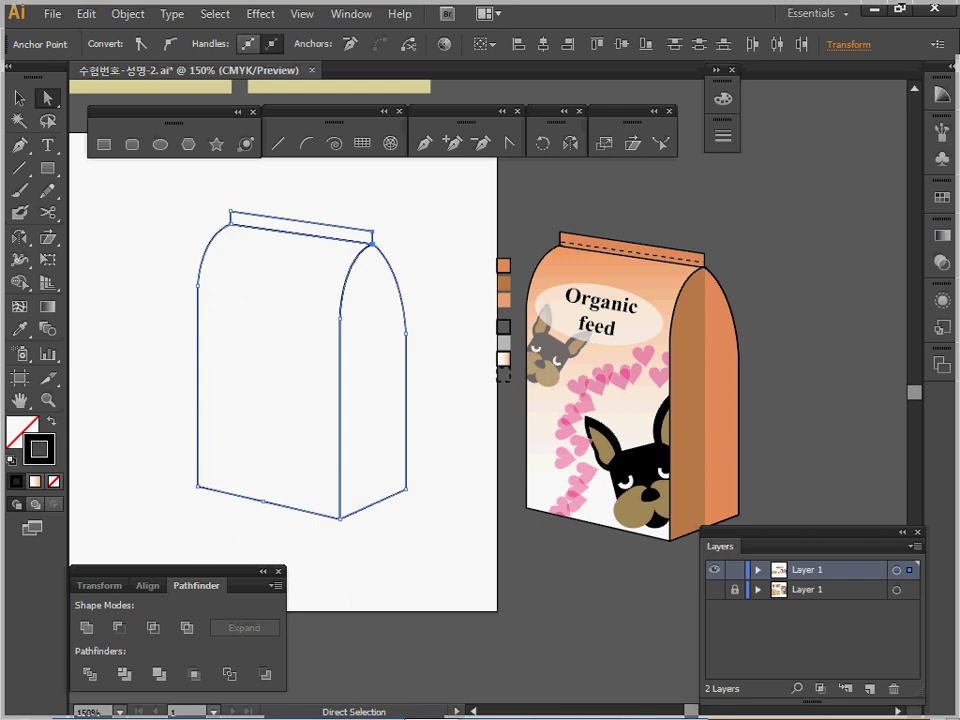
pyautogui.click(440, 230)
# Draw a tall rectangle covering the left half of the bag's side panel, with a yellow fill and no stroke
pyautogui.click(104, 144)
pyautogui.moveTo(309, 183); pyautogui.dragTo(373, 560)
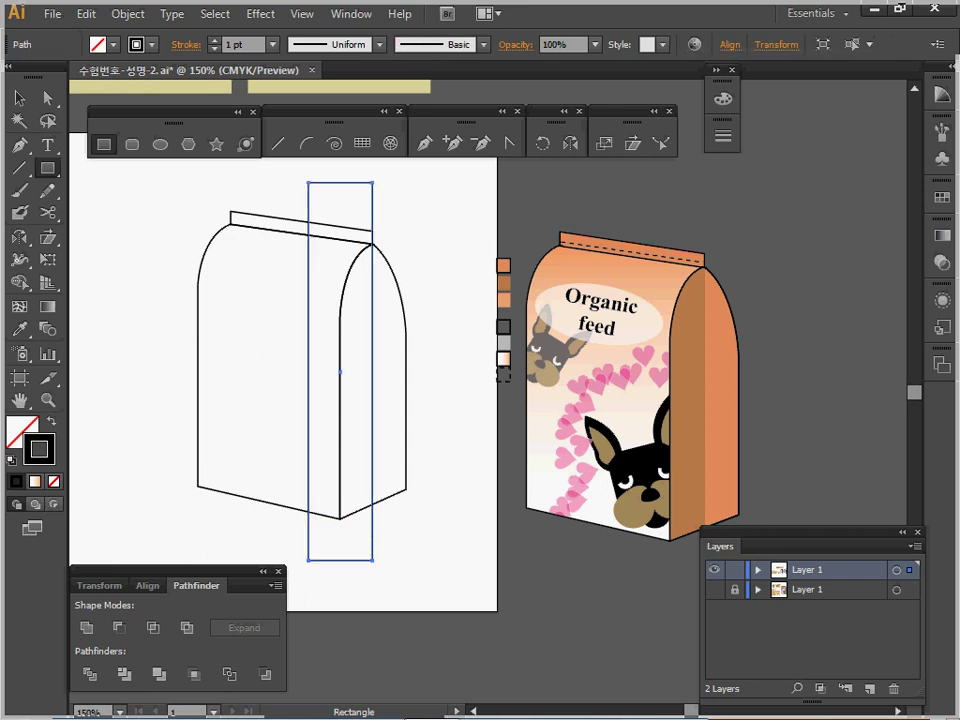
pyautogui.click(942, 197)
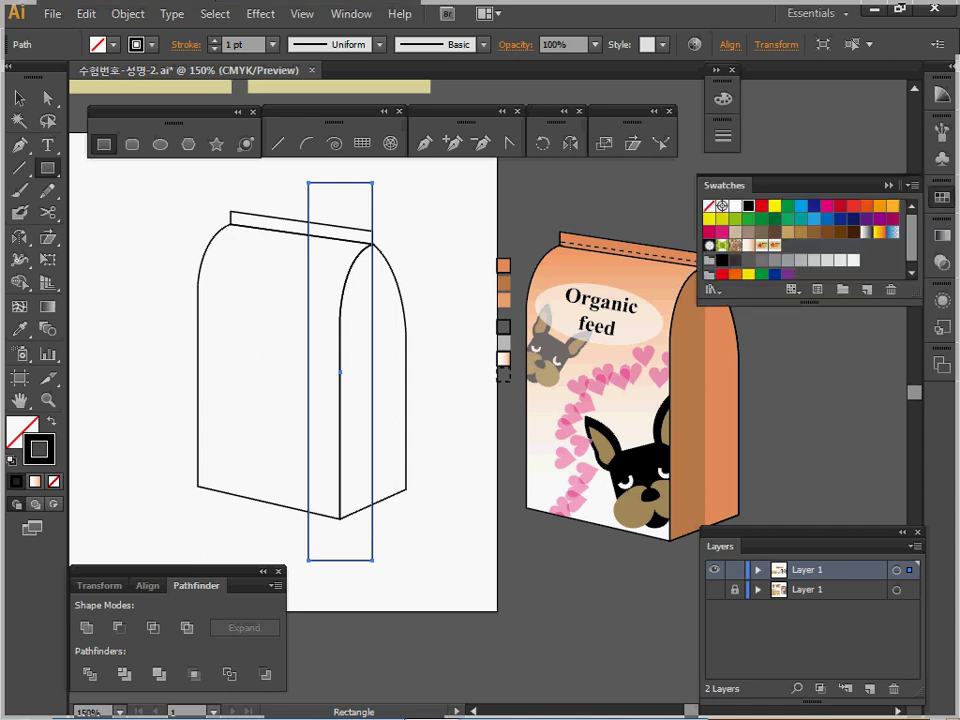
pyautogui.click(775, 206)
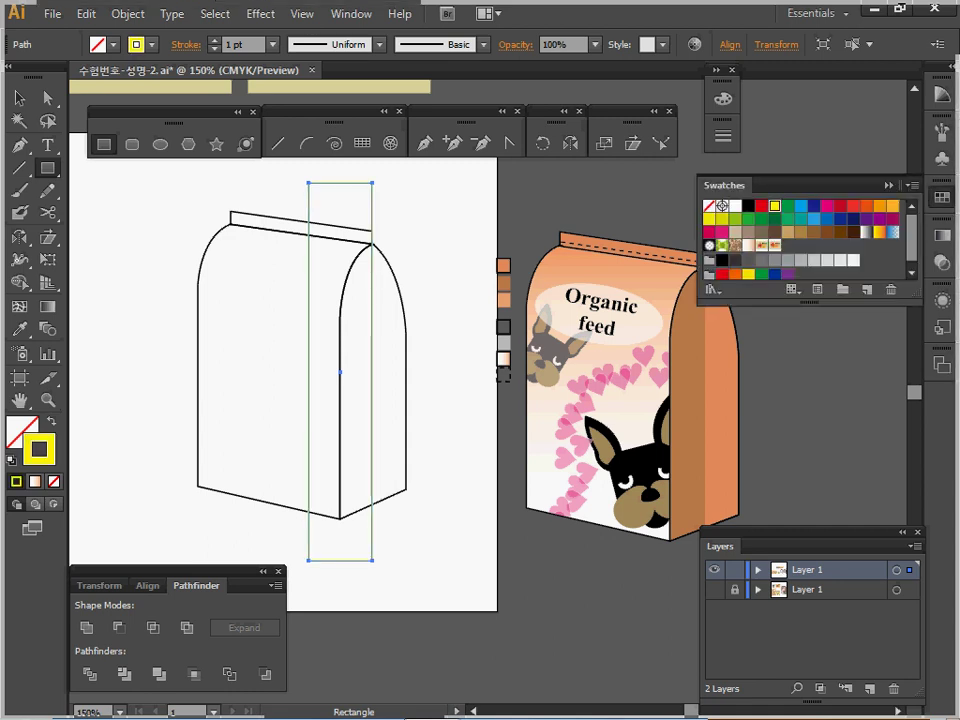
pyautogui.hotkey('shift', 'x')
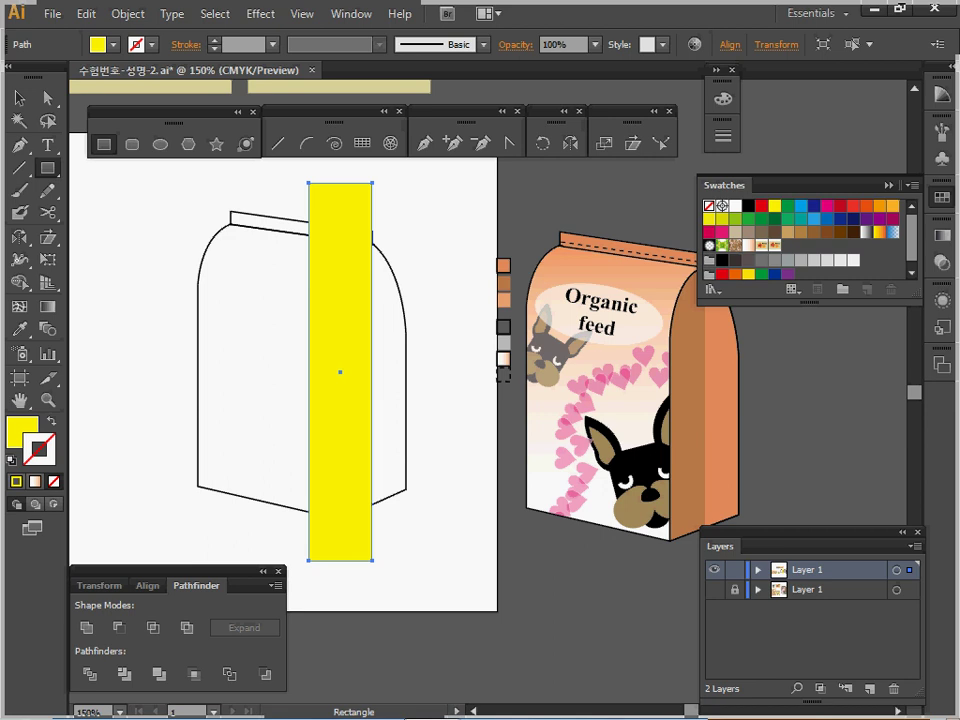
pyautogui.click(889, 185)
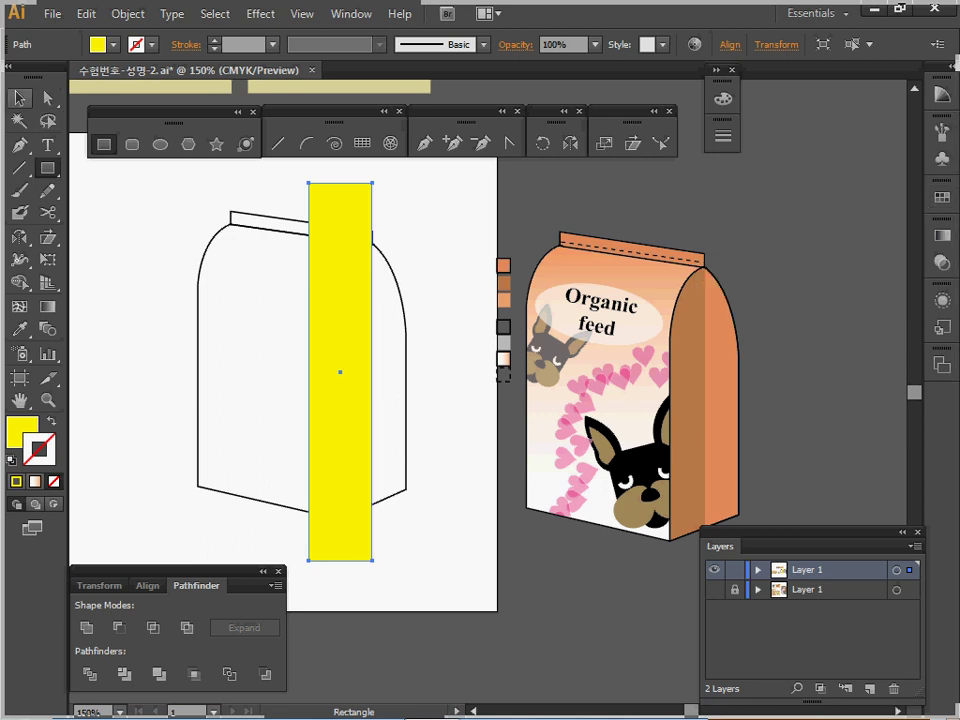
pyautogui.click(20, 97)
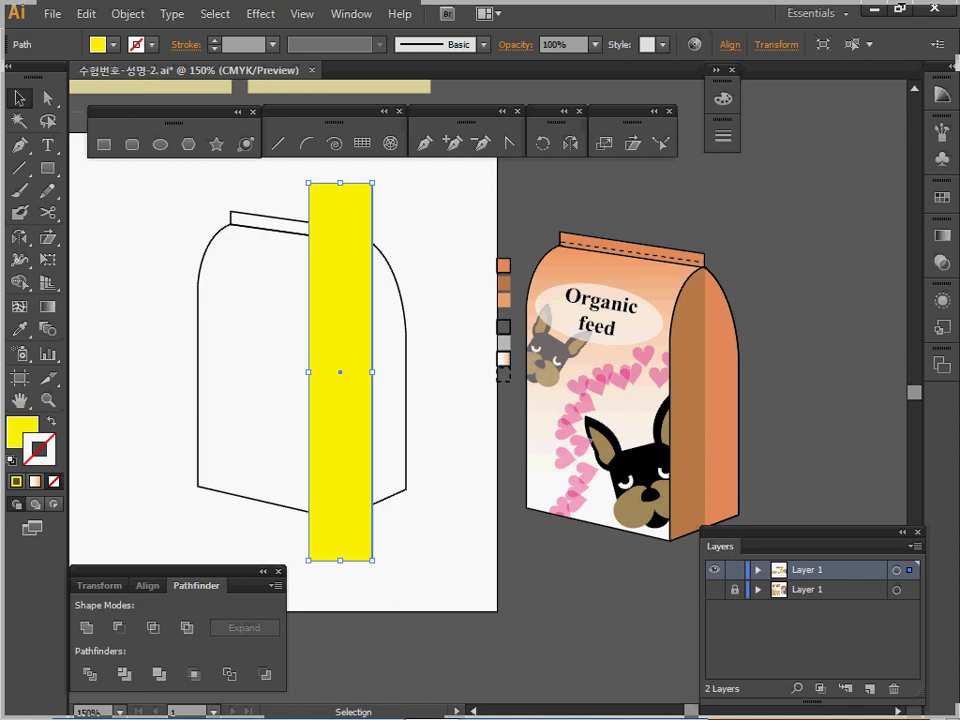
pyautogui.hotkey('ctrl', 'shift', 'a')
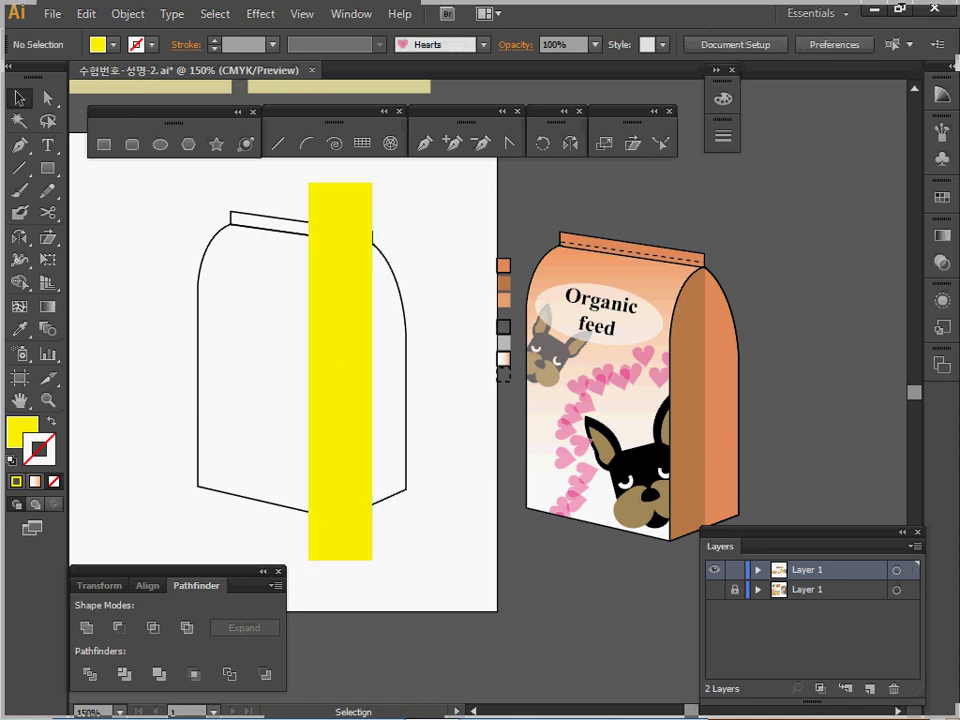
# Ungroup the bag outline so its panels are separate objects
pyautogui.click(198, 390)
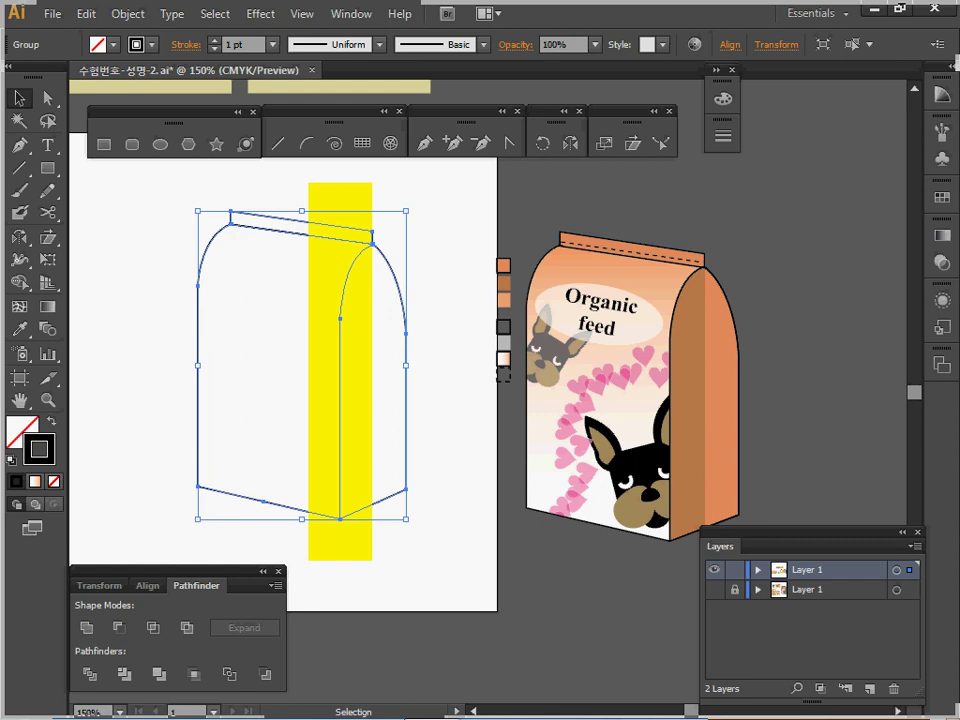
pyautogui.rightClick(403, 291)
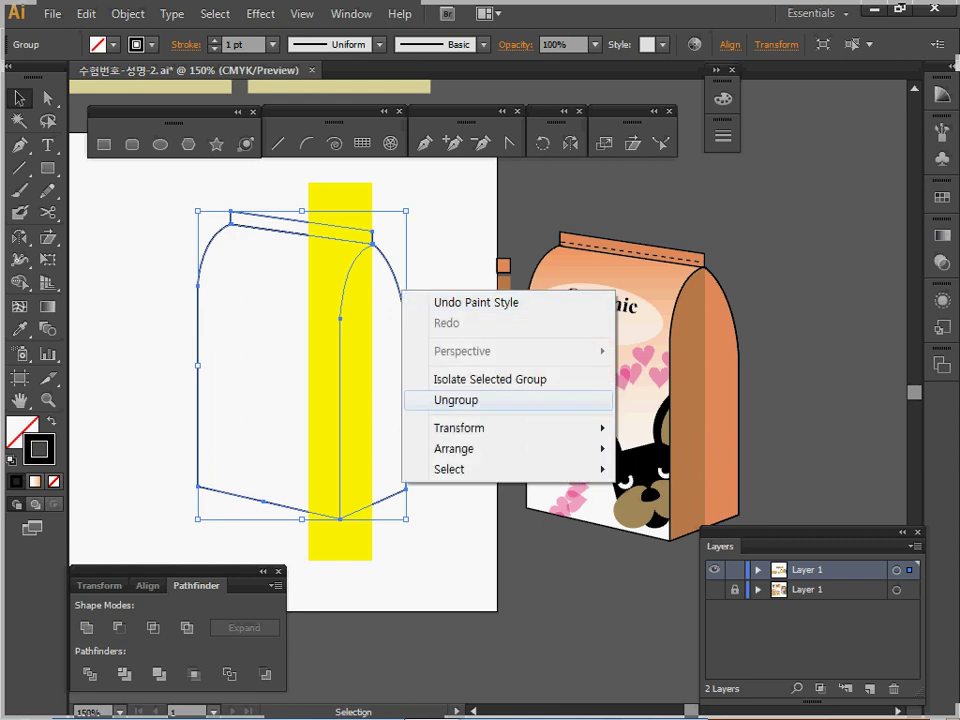
pyautogui.click(457, 400)
pyautogui.click(422, 333)
# Intersect the yellow rectangle with the side panel and fill the resulting strip with the brown sampled from the reference swatches
pyautogui.click(405, 325)
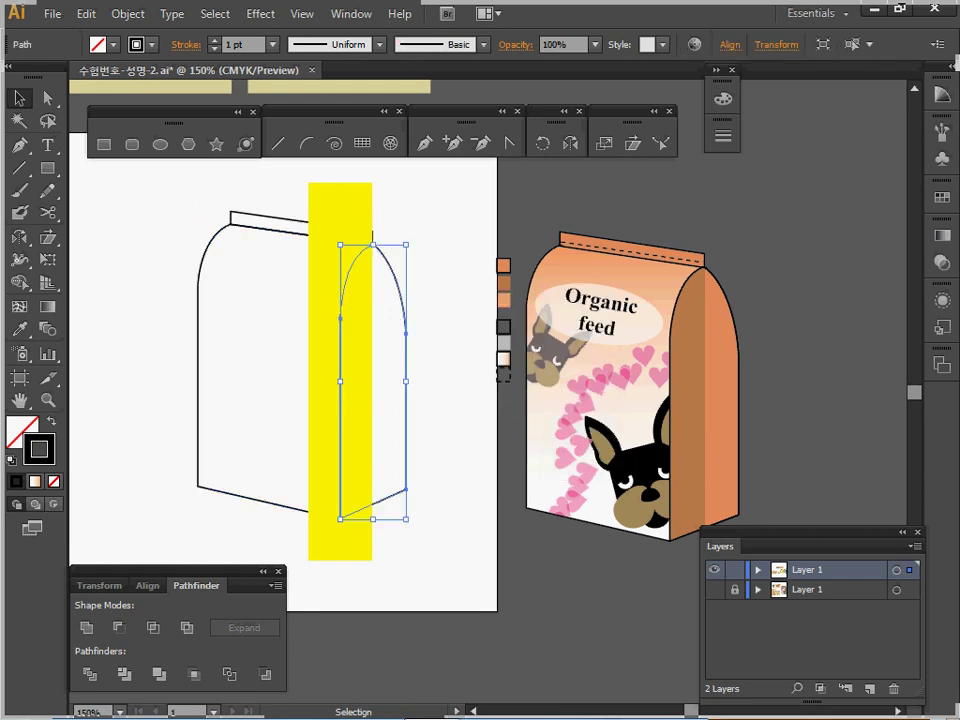
pyautogui.press('a')
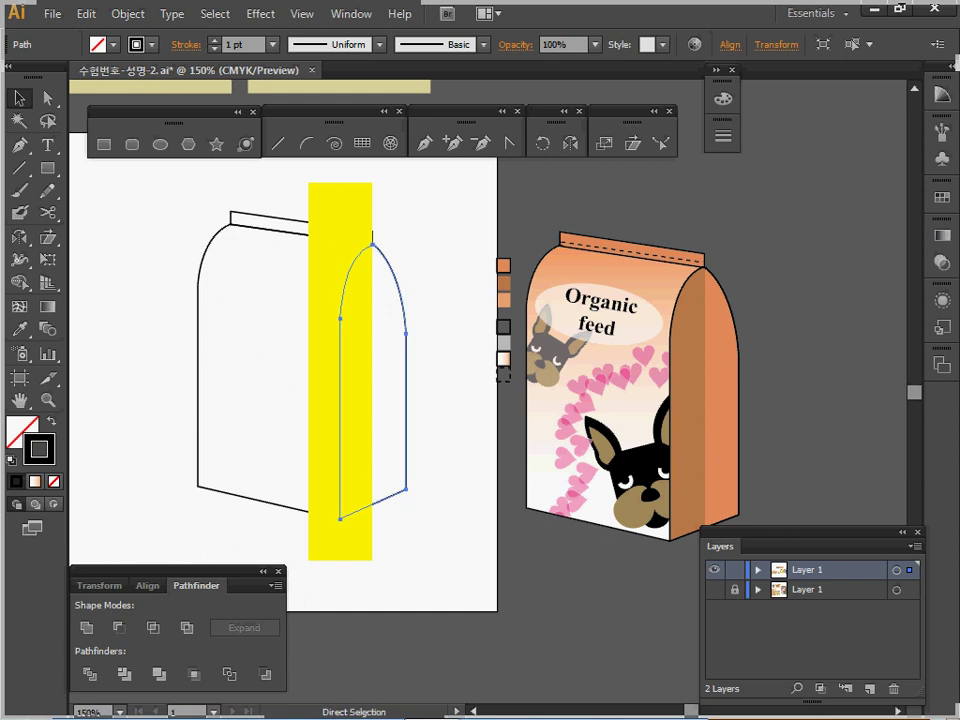
pyautogui.press('v')
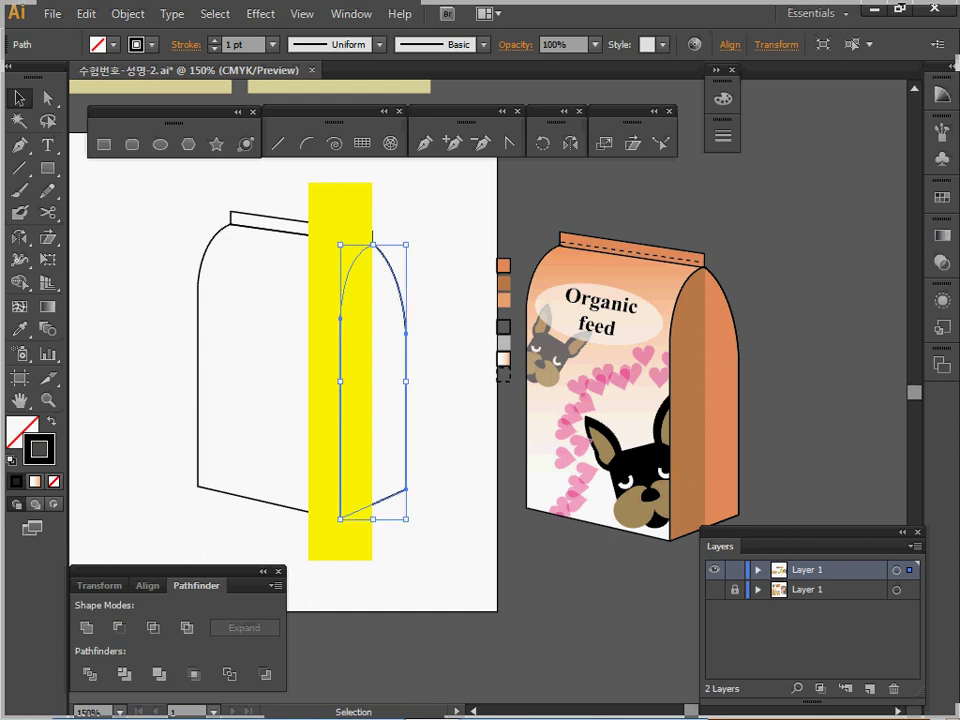
pyautogui.press('shift')
pyautogui.keyDown('shift'); pyautogui.click(325, 372); pyautogui.keyUp('shift')
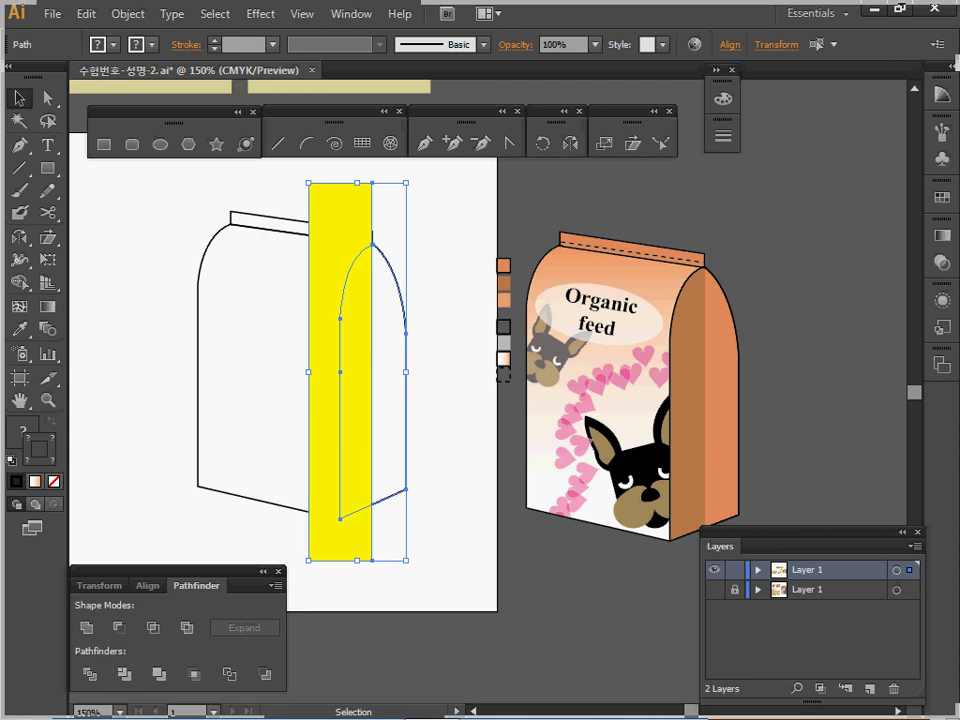
pyautogui.click(153, 628)
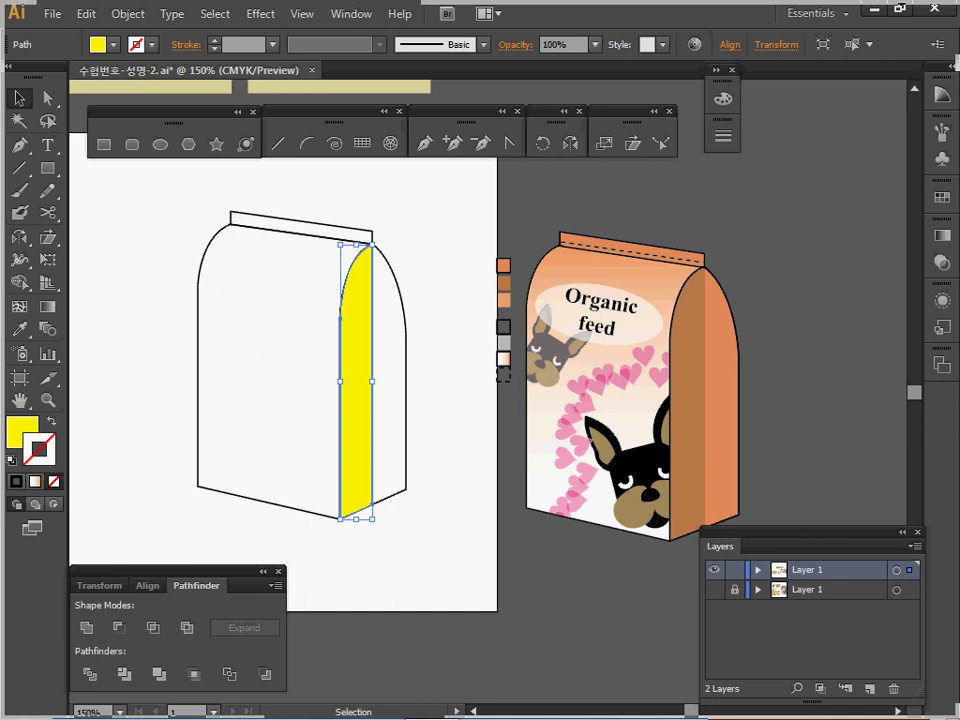
pyautogui.press('i')
pyautogui.click(504, 283)
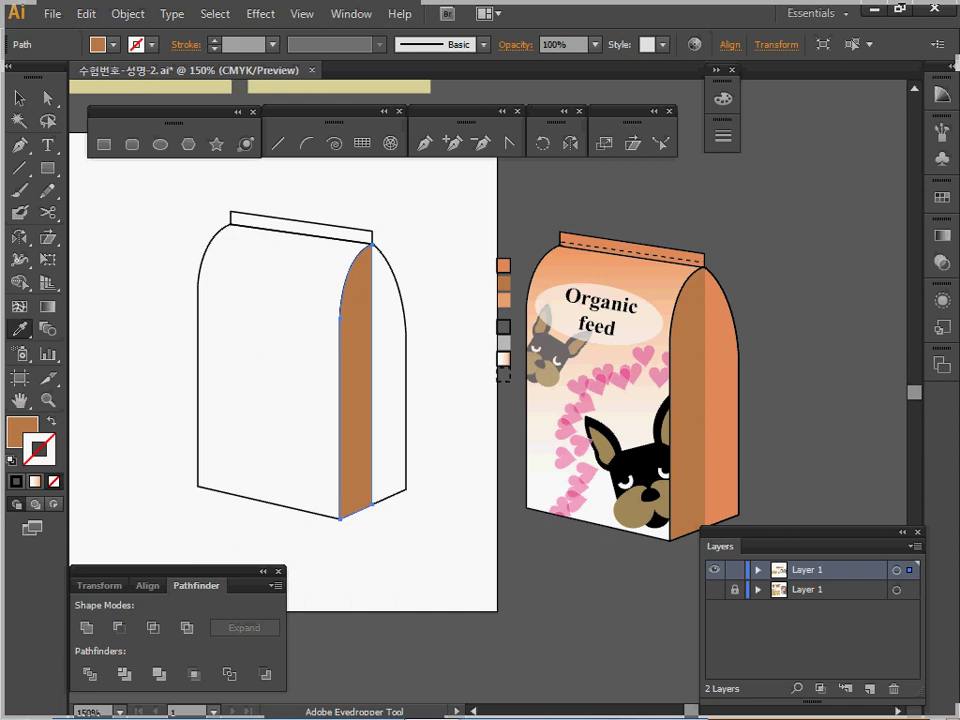
# Apply the reference orange fill with black outline to the top flap and the side panel, and save the file
pyautogui.keyDown('ctrl'); pyautogui.click(432, 212); pyautogui.keyUp('ctrl')
pyautogui.keyDown('ctrl'); pyautogui.click(302, 222); pyautogui.keyUp('ctrl')
pyautogui.click(504, 266)
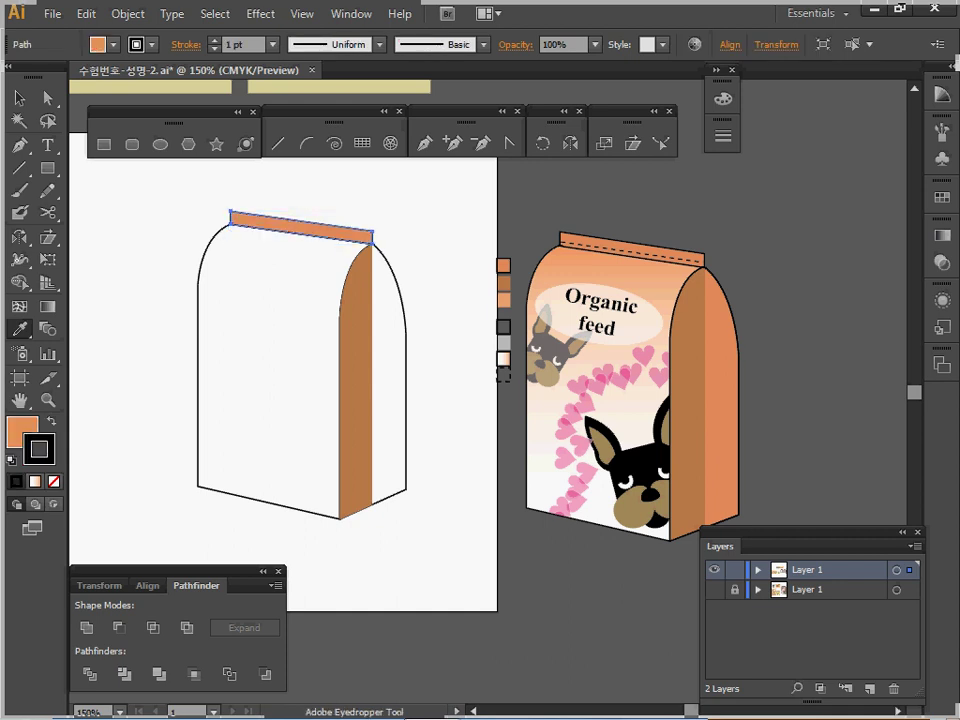
pyautogui.press('v')
pyautogui.keyDown('ctrl'); pyautogui.click(440, 260); pyautogui.keyUp('ctrl')
pyautogui.keyDown('ctrl'); pyautogui.click(403, 302); pyautogui.keyUp('ctrl')
pyautogui.click(504, 266)
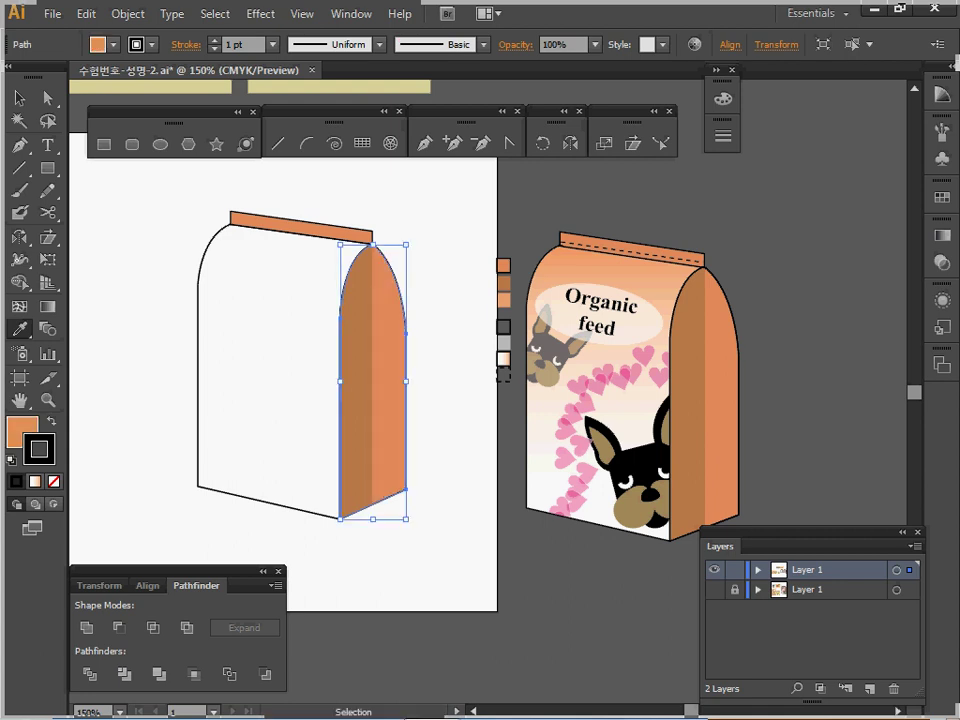
pyautogui.press('ctrl')
pyautogui.hotkey('ctrl', 's')
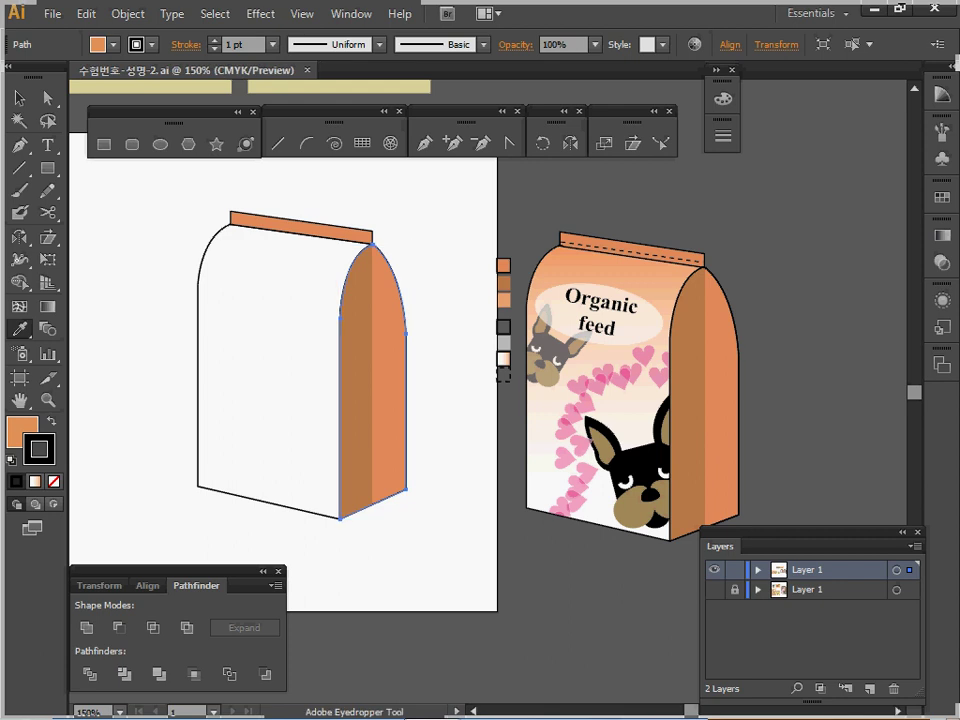
# Bring the left dog face from above the artboard onto the top of the bag
pyautogui.keyDown('ctrl'); pyautogui.keyDown('alt'); pyautogui.click(305, 456); pyautogui.keyUp('alt'); pyautogui.keyUp('ctrl')
pyautogui.keyDown('ctrl'); pyautogui.keyDown('alt'); pyautogui.click(384, 414); pyautogui.keyUp('alt'); pyautogui.keyUp('ctrl')
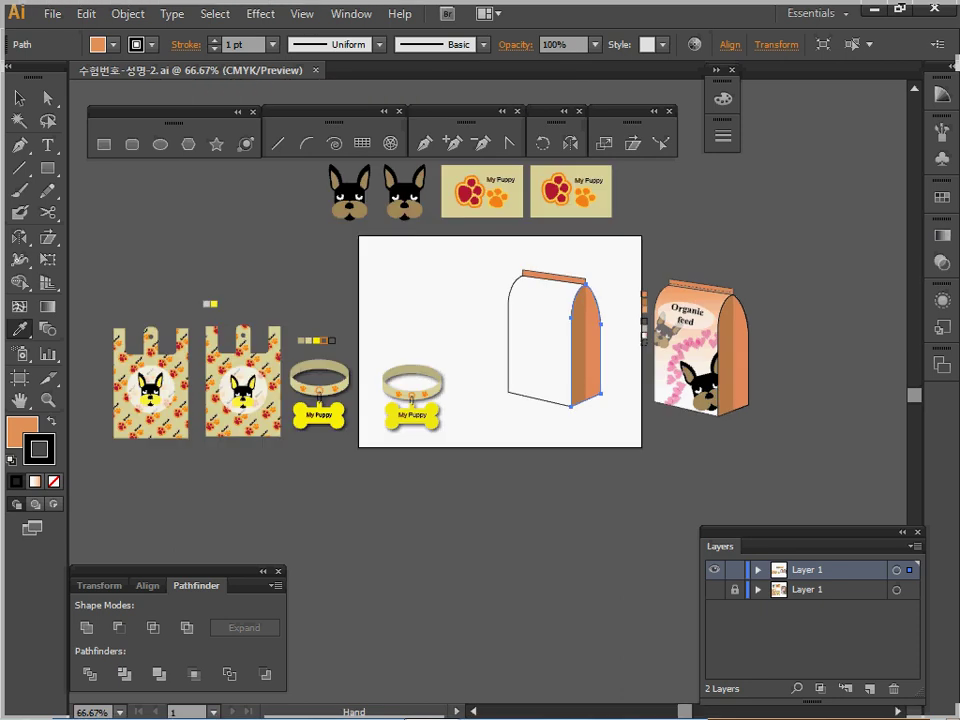
pyautogui.moveTo(384, 414); pyautogui.dragTo(319, 524)
pyautogui.press('ctrl')
pyautogui.moveTo(228, 237); pyautogui.dragTo(311, 348)
pyautogui.moveTo(284, 308); pyautogui.dragTo(488, 400)
pyautogui.keyDown('ctrl'); pyautogui.click(515, 420); pyautogui.keyUp('ctrl')
pyautogui.keyDown('ctrl'); pyautogui.click(503, 457); pyautogui.keyUp('ctrl')
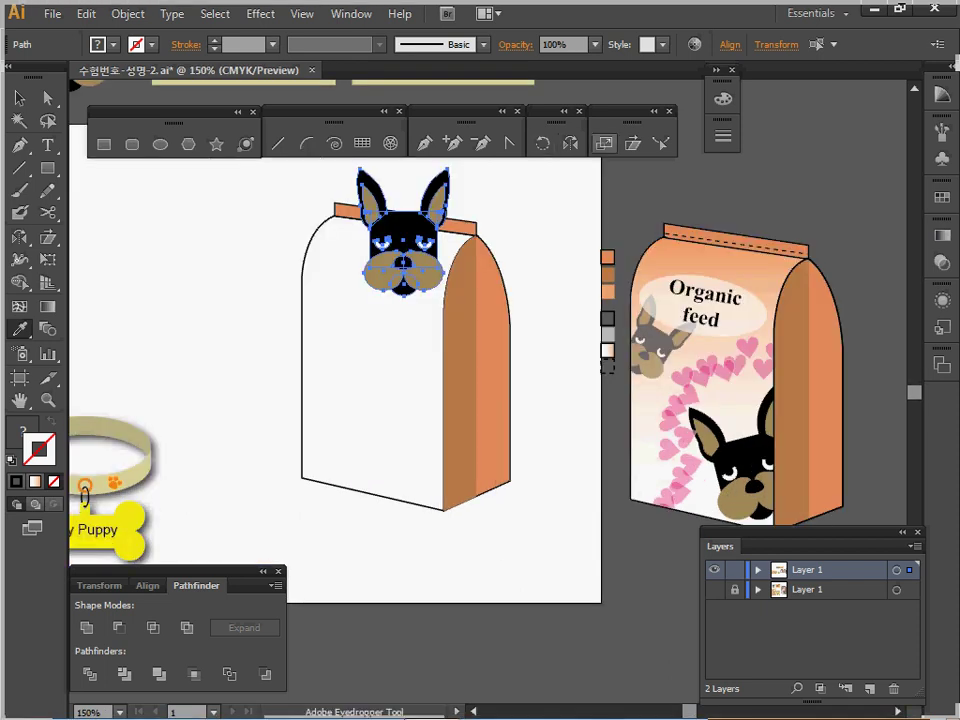
# Try to scale the dog face uniformly to 60%
pyautogui.doubleClick(604, 144)
pyautogui.write('60')
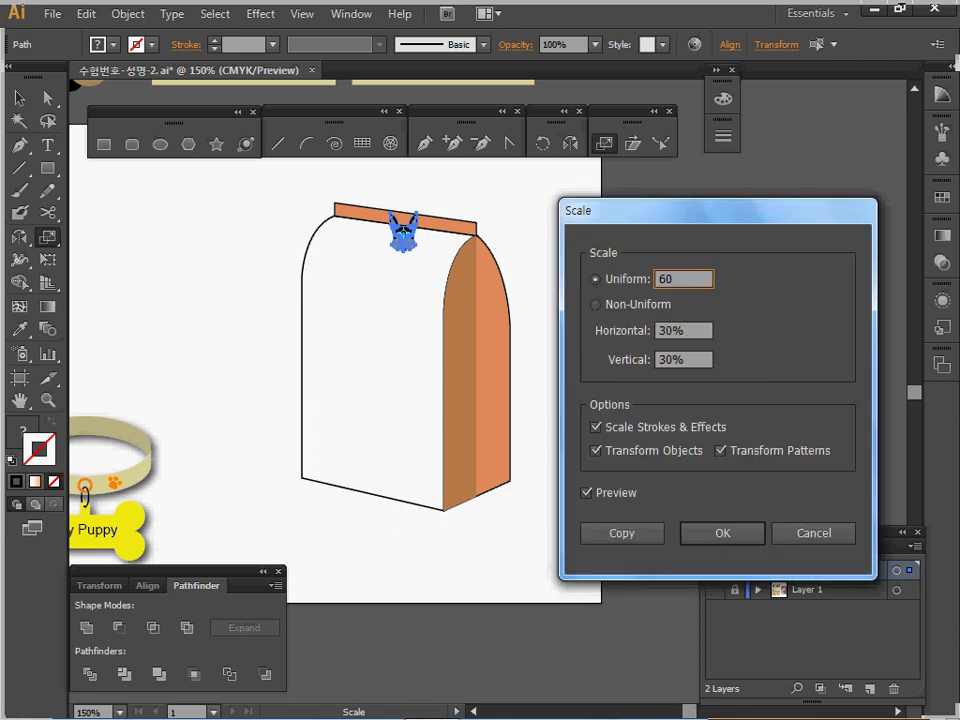
pyautogui.press('Return')
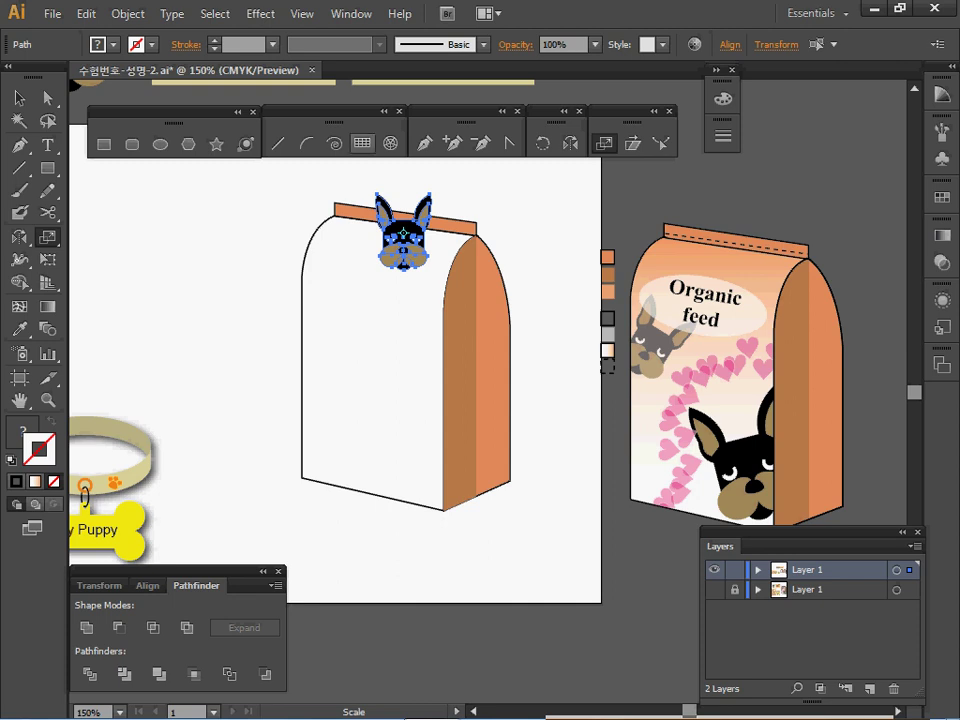
pyautogui.hotkey('ctrl', 'z')
# Move the dog face to the lower right of the front panel and tilt it counterclockwise
pyautogui.moveTo(403, 233); pyautogui.dragTo(337, 416)
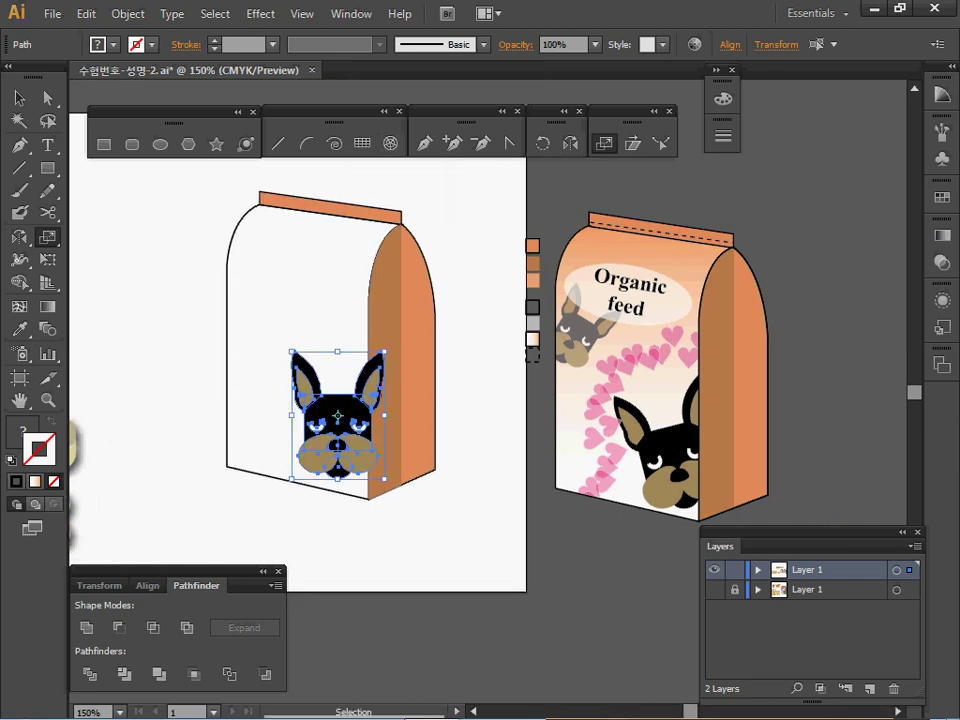
pyautogui.moveTo(388, 347); pyautogui.dragTo(362, 333)
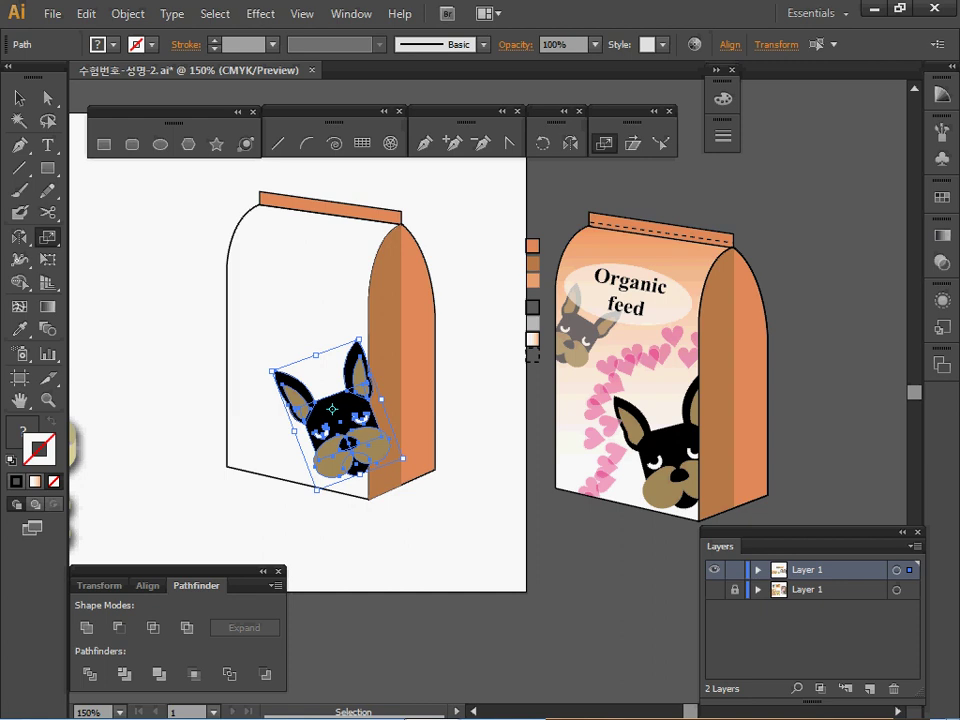
# Make a 60% uniformly scaled copy of the dog face and place it tilted clockwise at the front panel's upper left edge
pyautogui.press('s')
pyautogui.press('Return')
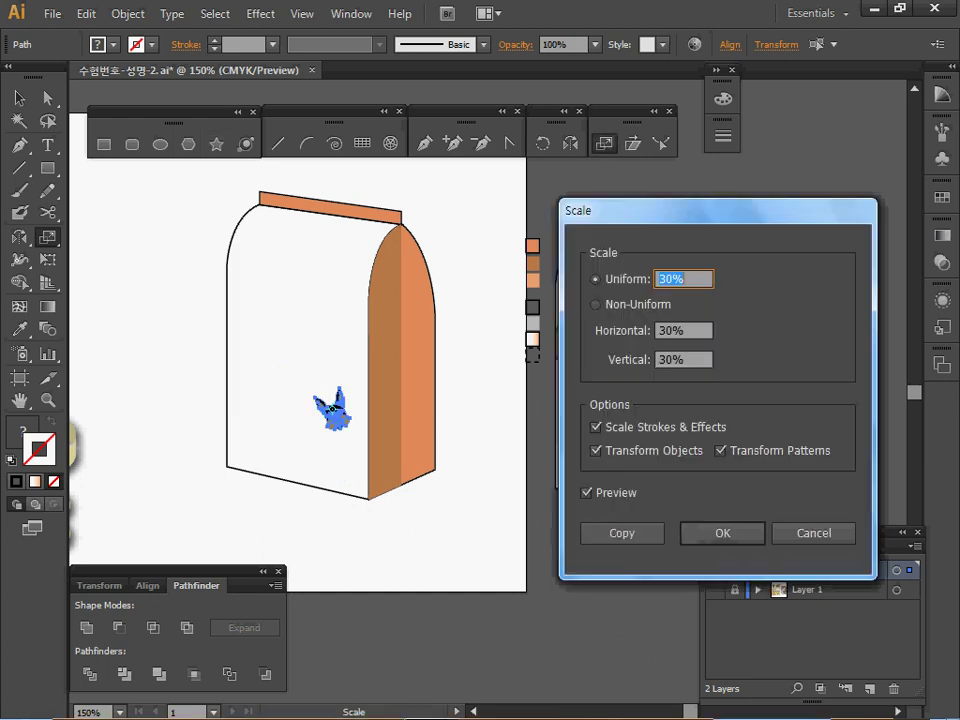
pyautogui.write('60')
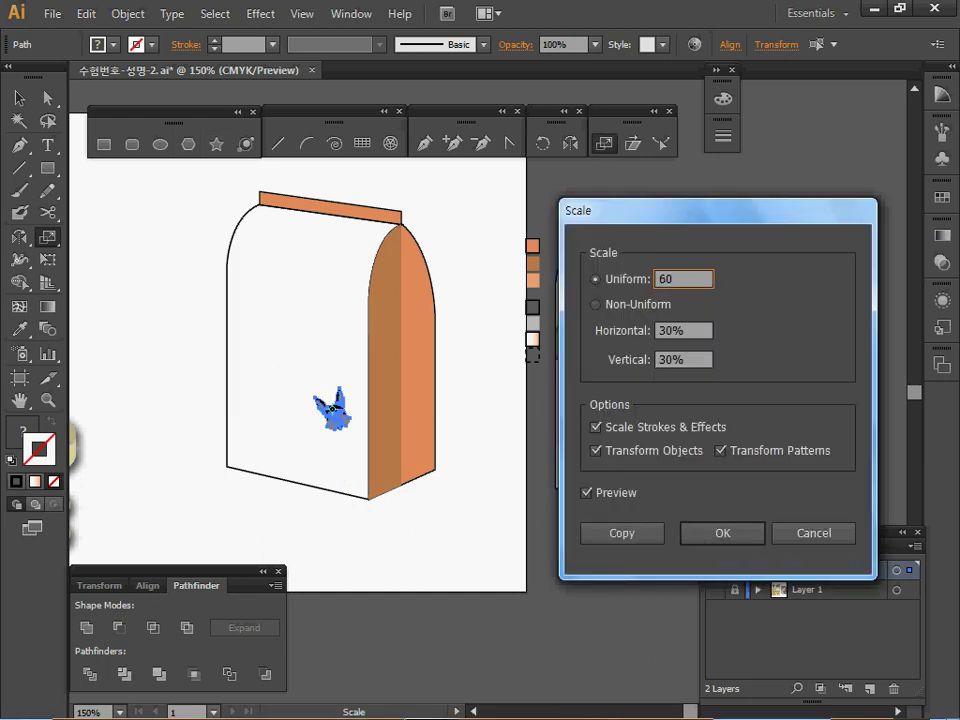
pyautogui.press('Tab')
pyautogui.press('Return')
pyautogui.moveTo(333, 408); pyautogui.dragTo(252, 290)
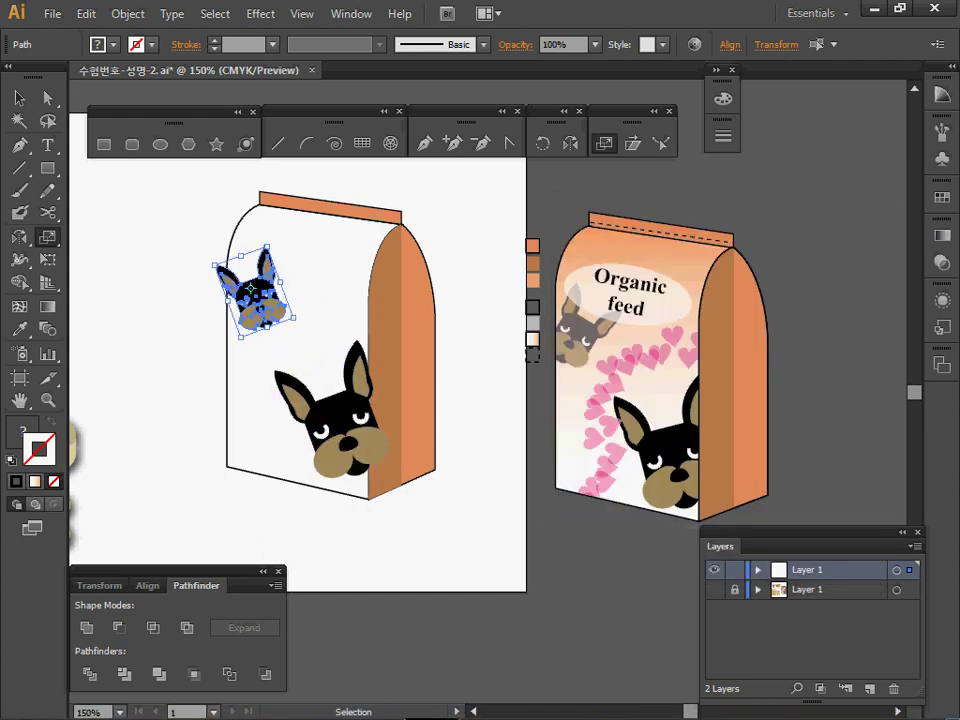
pyautogui.moveTo(270, 243); pyautogui.dragTo(258, 299)
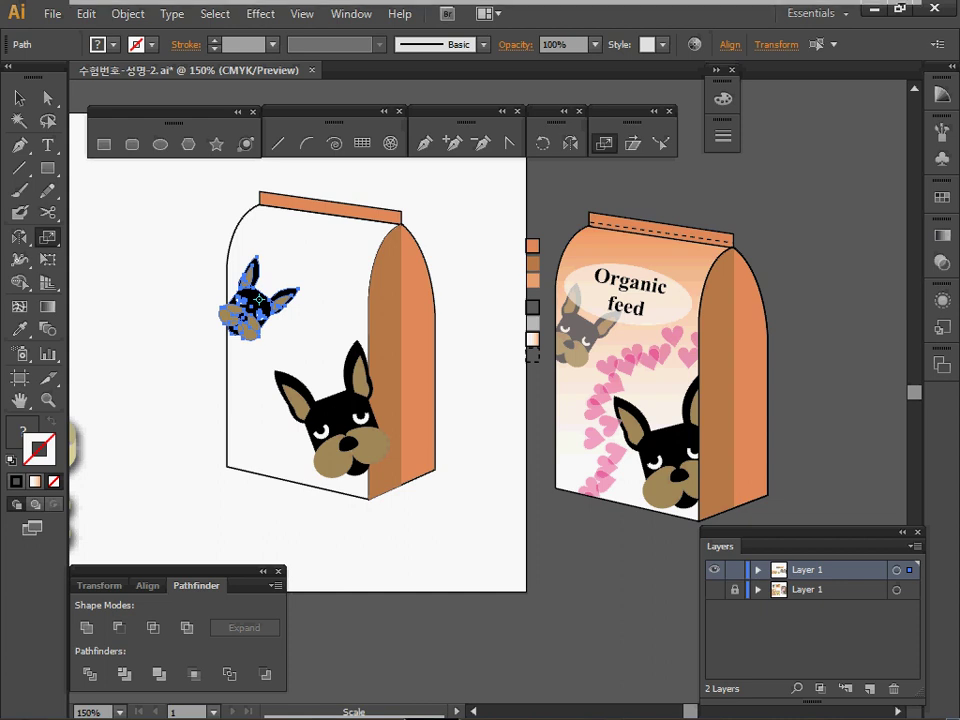
# Try to set the ungrouped pieces of the small dog face to 70% opacity
pyautogui.click(942, 262)
pyautogui.click(908, 246)
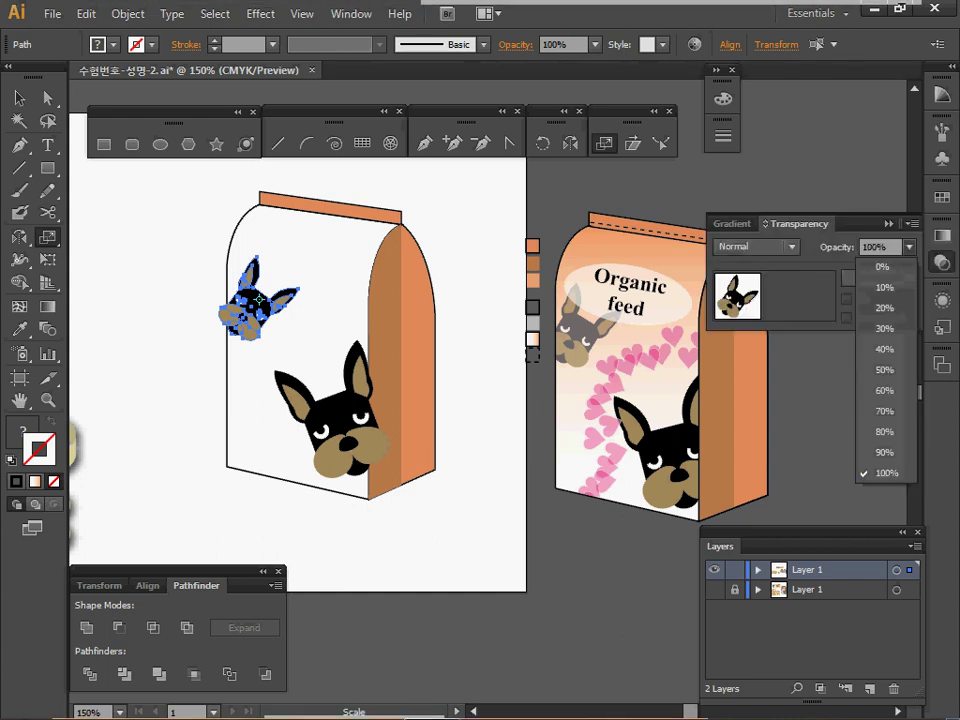
pyautogui.click(882, 414)
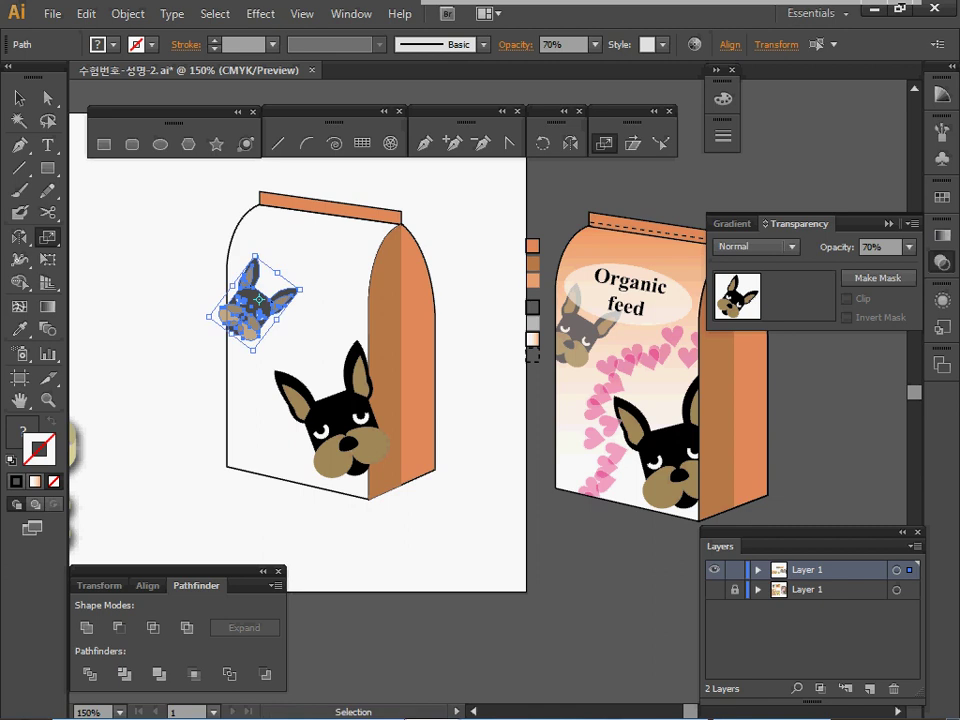
pyautogui.hotkey('ctrl', 'shift', 'a')
pyautogui.press('s')
pyautogui.press('space')
pyautogui.moveTo(330, 330); pyautogui.dragTo(321, 347)
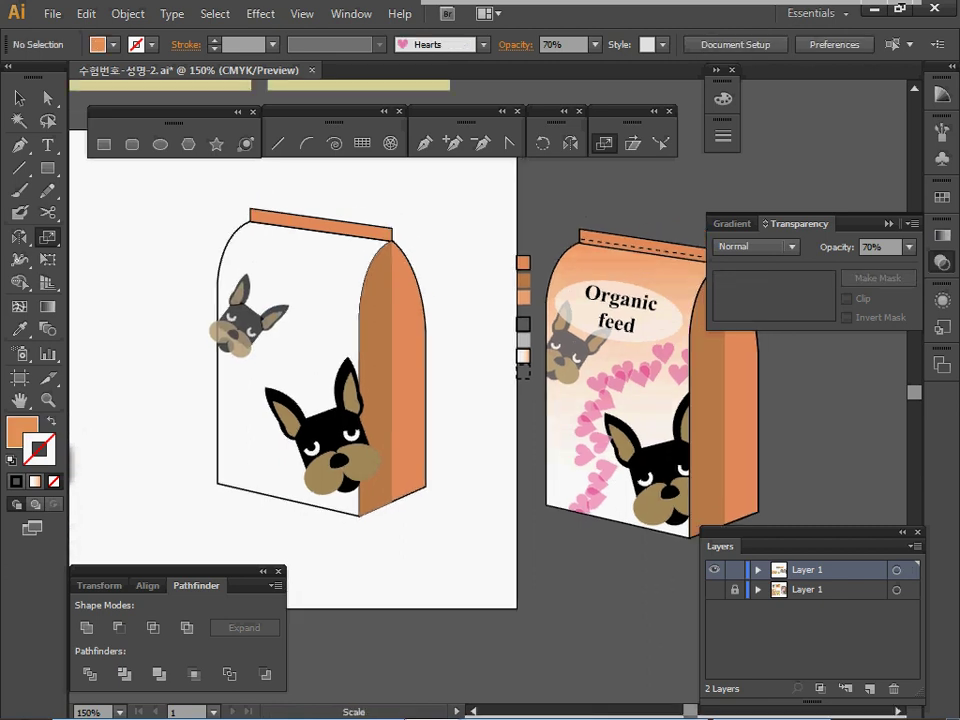
pyautogui.hotkey('ctrl', 'z')
# Group the small dog face, set the group's opacity to 70%, and save the file
pyautogui.hotkey('ctrl', 'g')
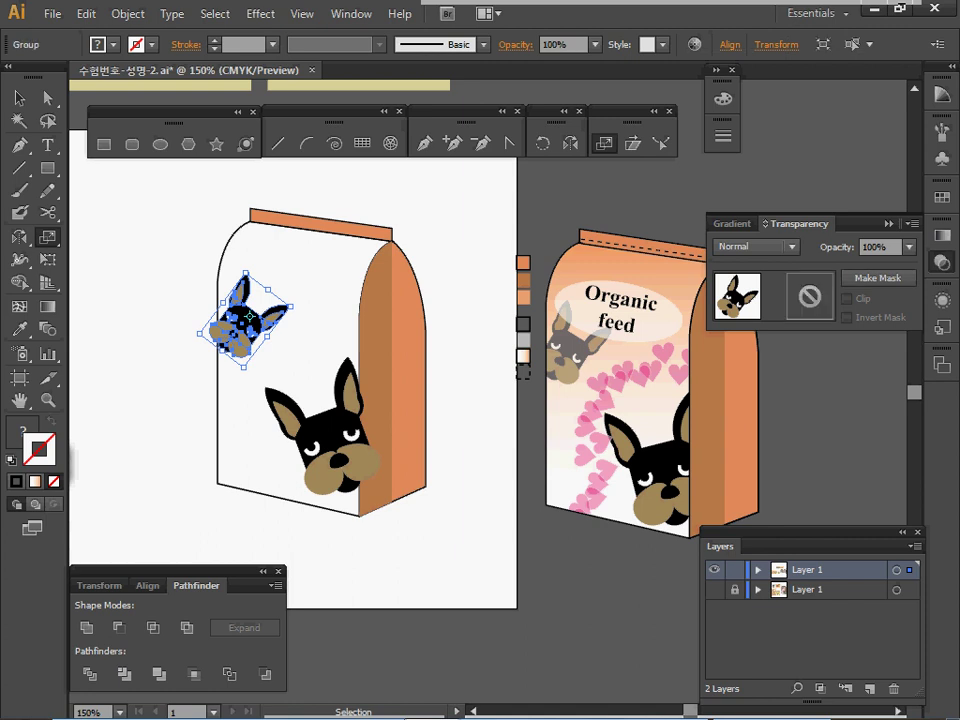
pyautogui.click(908, 246)
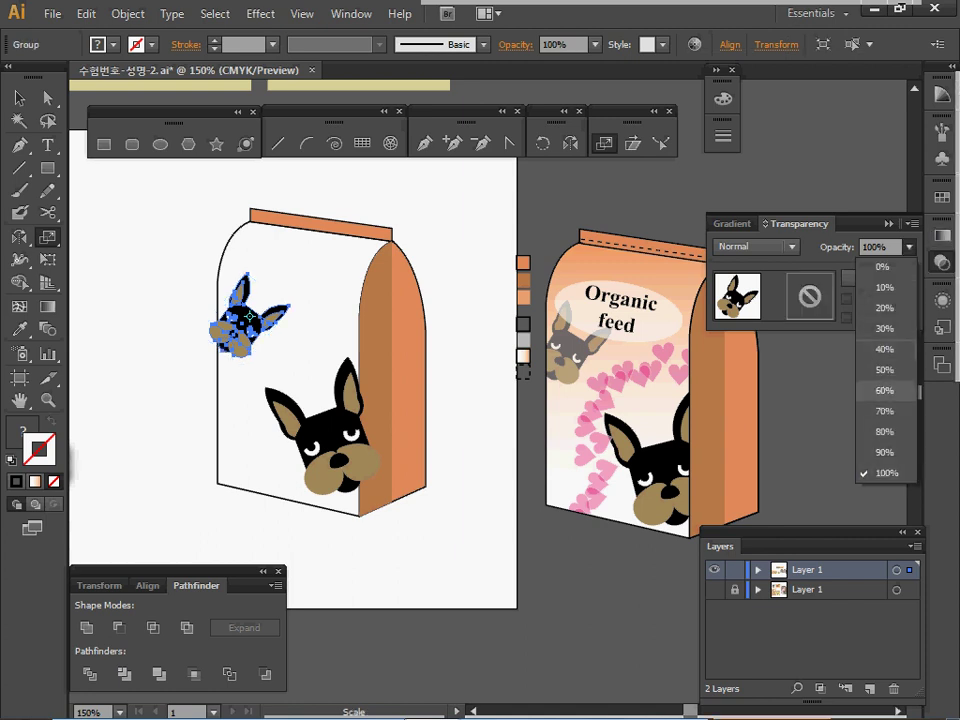
pyautogui.click(884, 411)
pyautogui.press('ctrl')
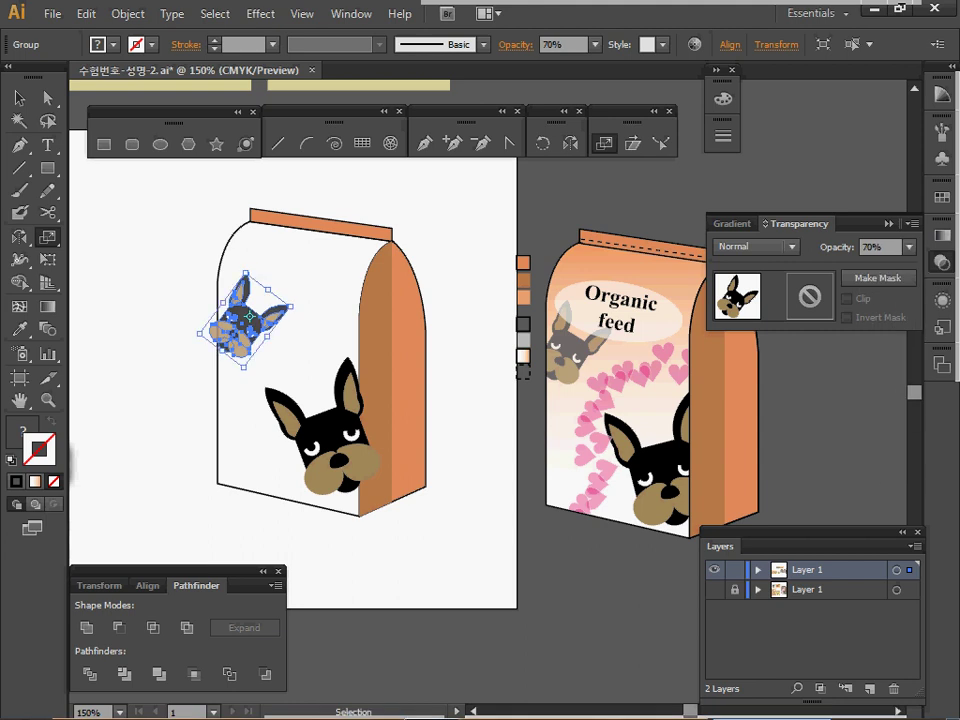
pyautogui.keyDown('ctrl'); pyautogui.click(554, 222); pyautogui.keyUp('ctrl')
pyautogui.hotkey('ctrl', 's')
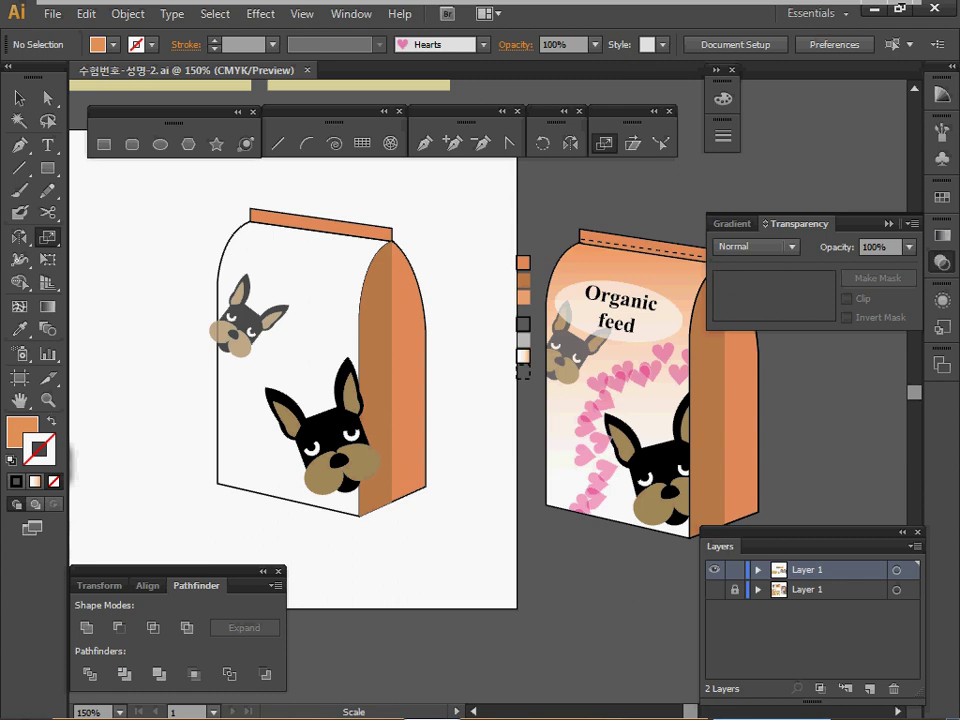
# Draw a white, strokeless ellipse across the upper part of the bag's front panel and set its opacity to 60%
pyautogui.press('space')
pyautogui.moveTo(554, 222); pyautogui.dragTo(558, 250)
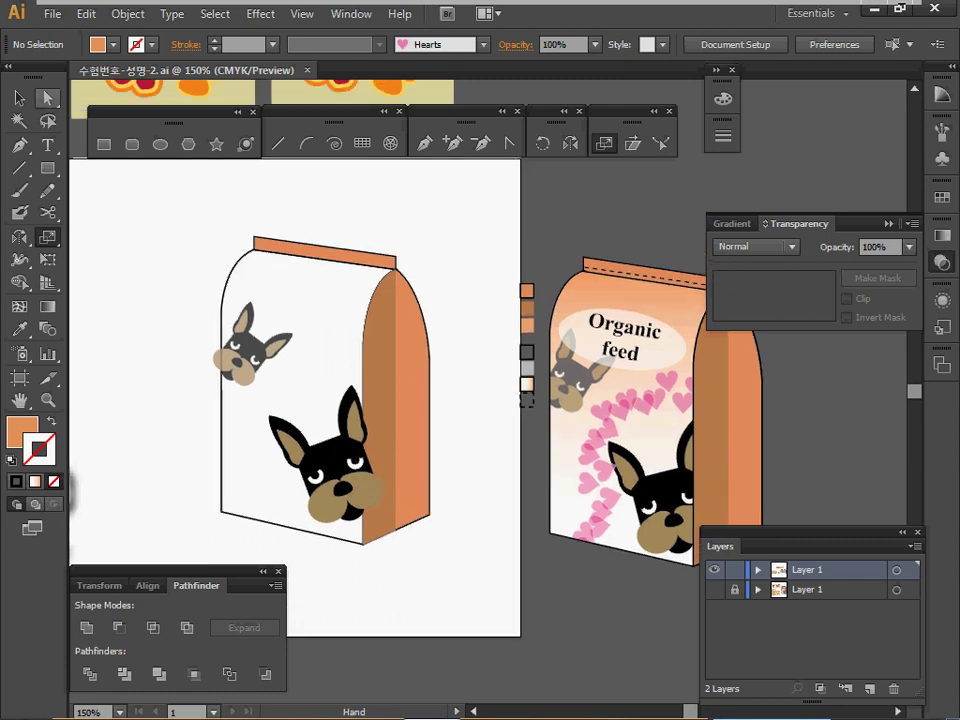
pyautogui.click(160, 144)
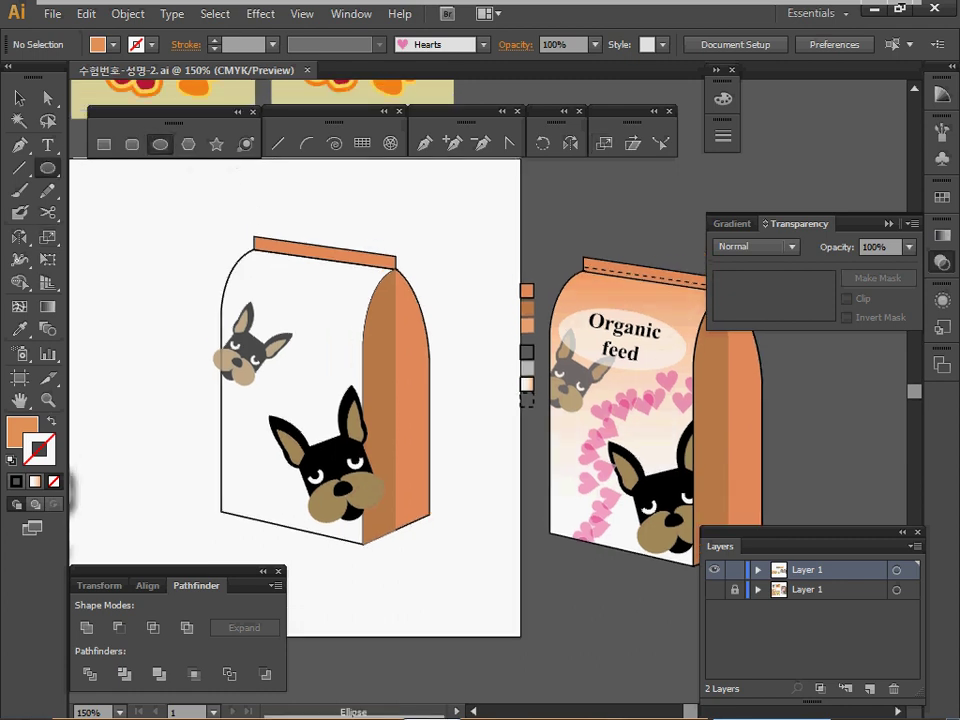
pyautogui.moveTo(248, 289); pyautogui.dragTo(355, 341)
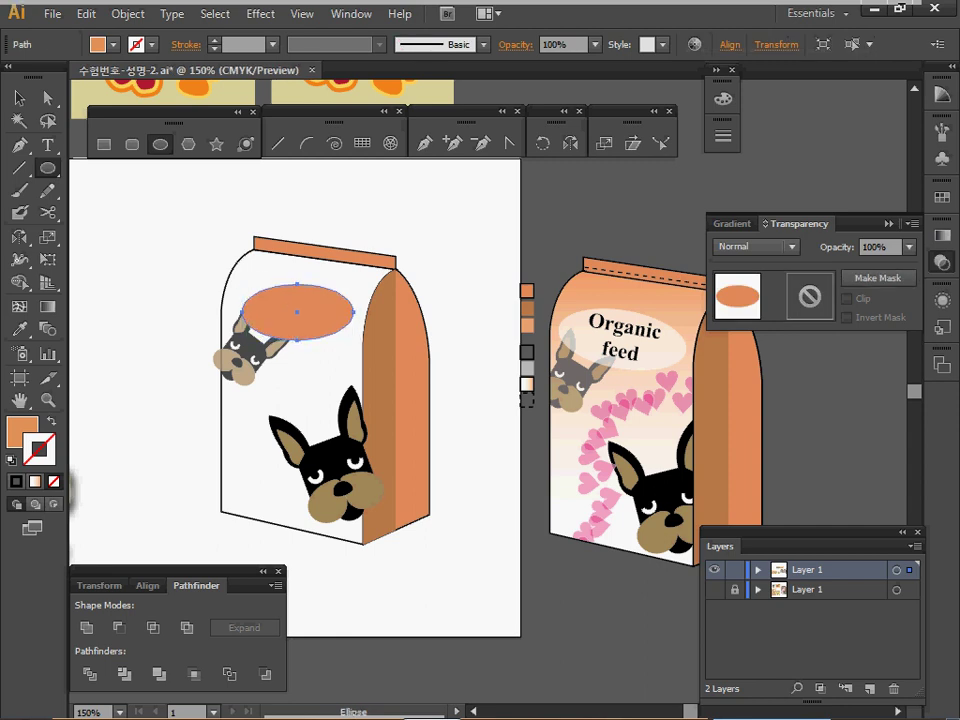
pyautogui.press('d')
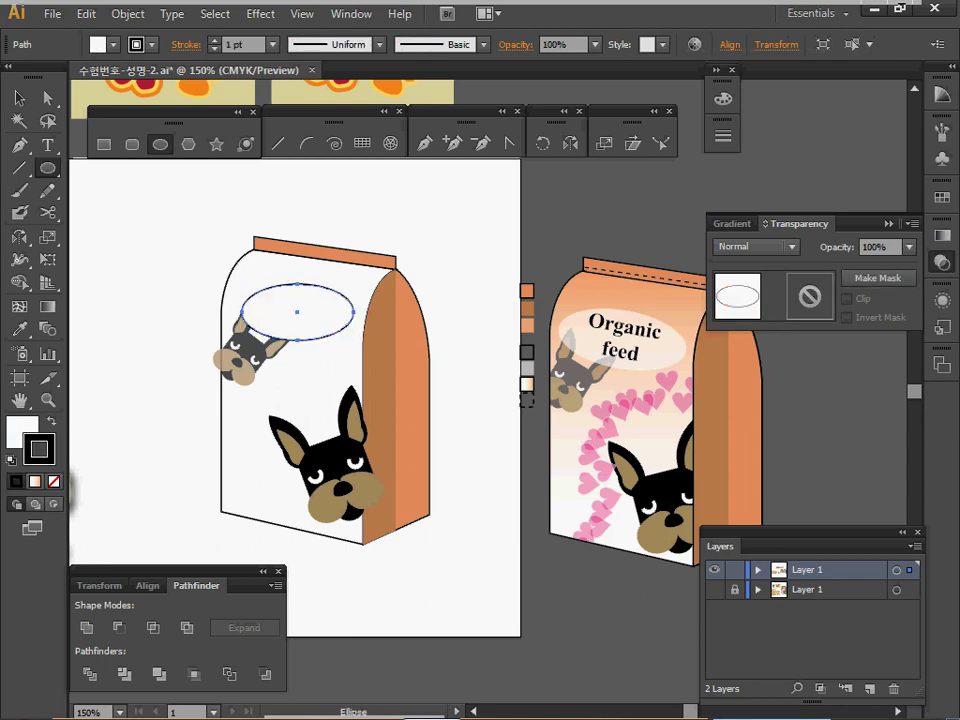
pyautogui.press('/')
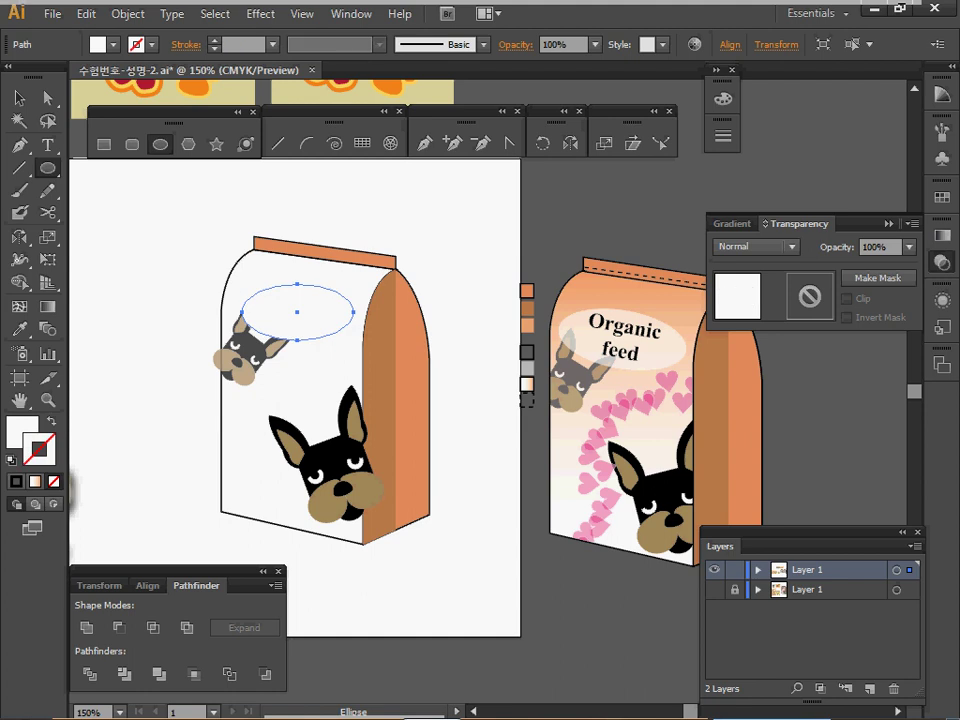
pyautogui.click(908, 246)
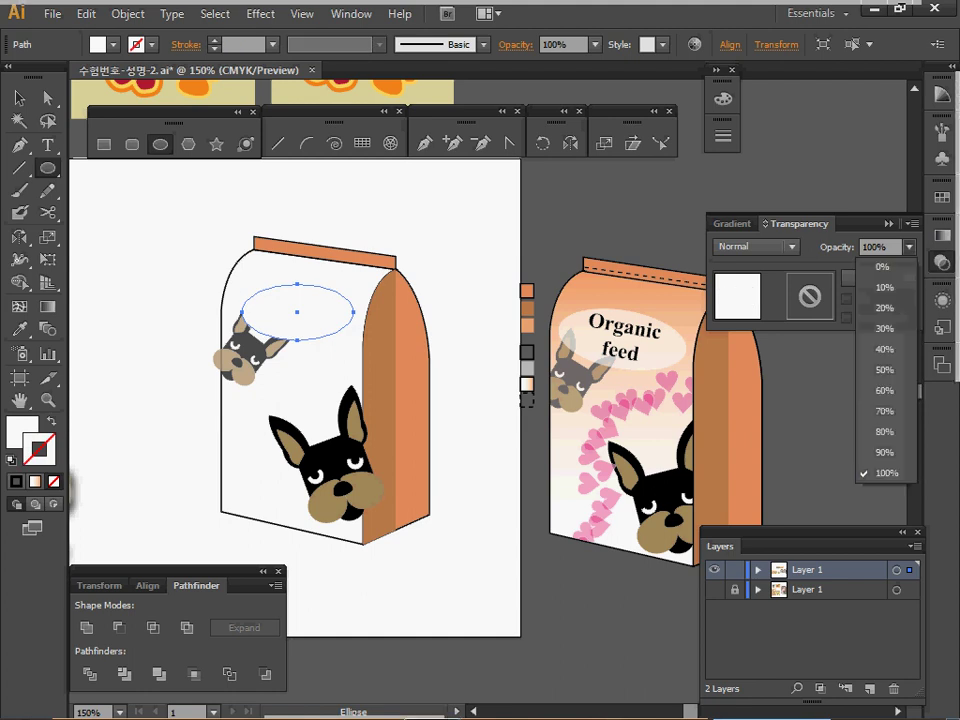
pyautogui.click(884, 390)
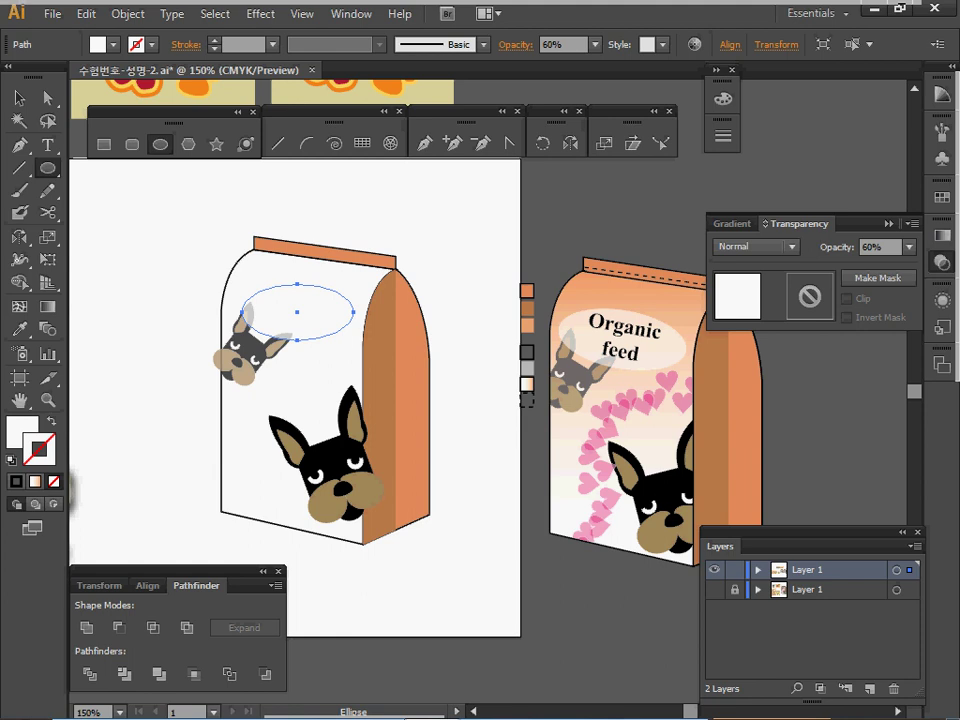
pyautogui.keyDown('ctrl'); pyautogui.click(475, 290); pyautogui.keyUp('ctrl')
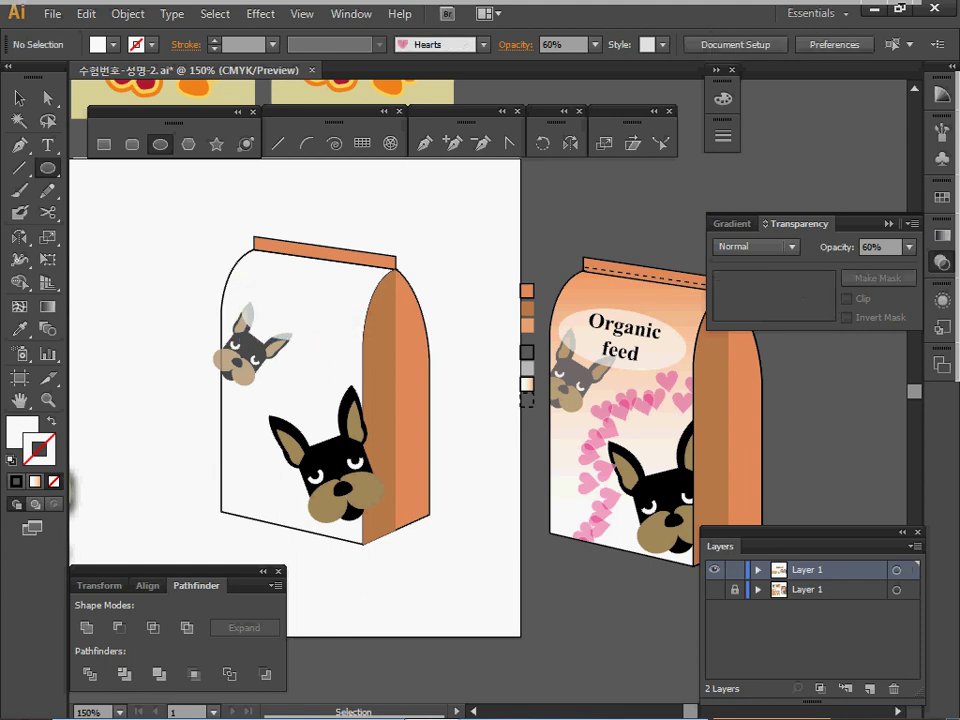
# Copy the two-line "Organic feed" text from the reference bag and place it over the ellipse on the drawn bag's front panel
pyautogui.keyDown('ctrl'); pyautogui.click(622, 340); pyautogui.keyUp('ctrl')
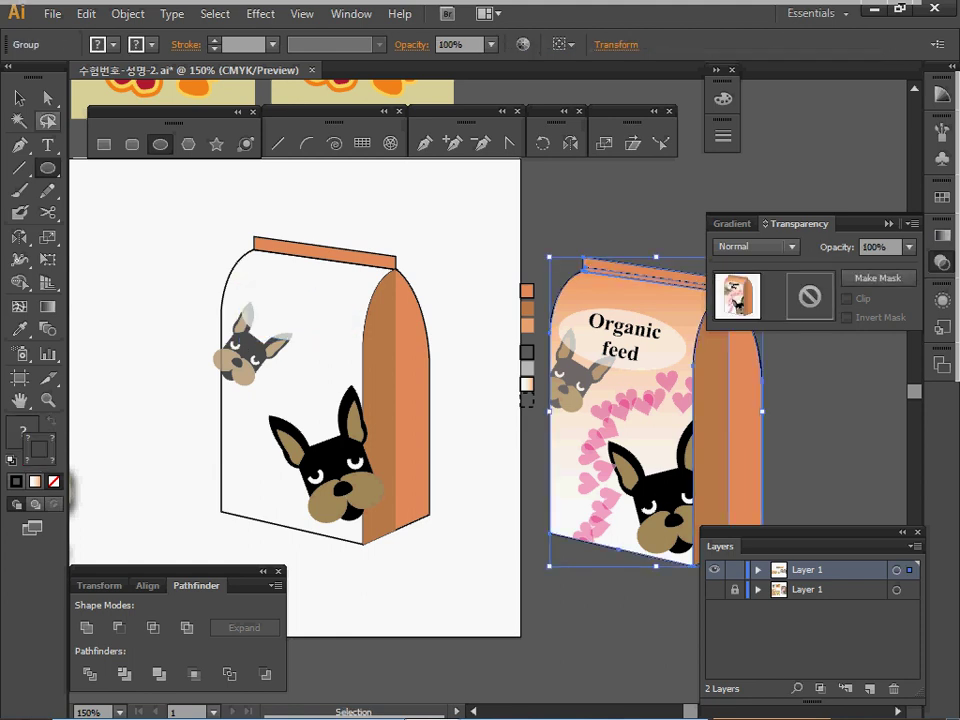
pyautogui.press('a')
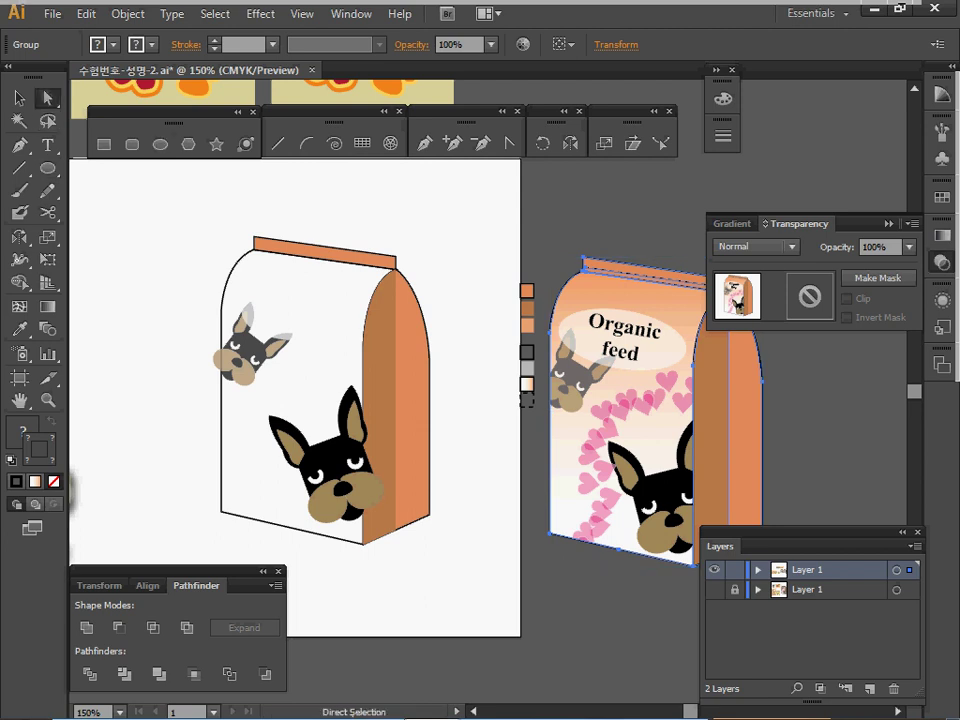
pyautogui.doubleClick(612, 324)
pyautogui.doubleClick(612, 324)
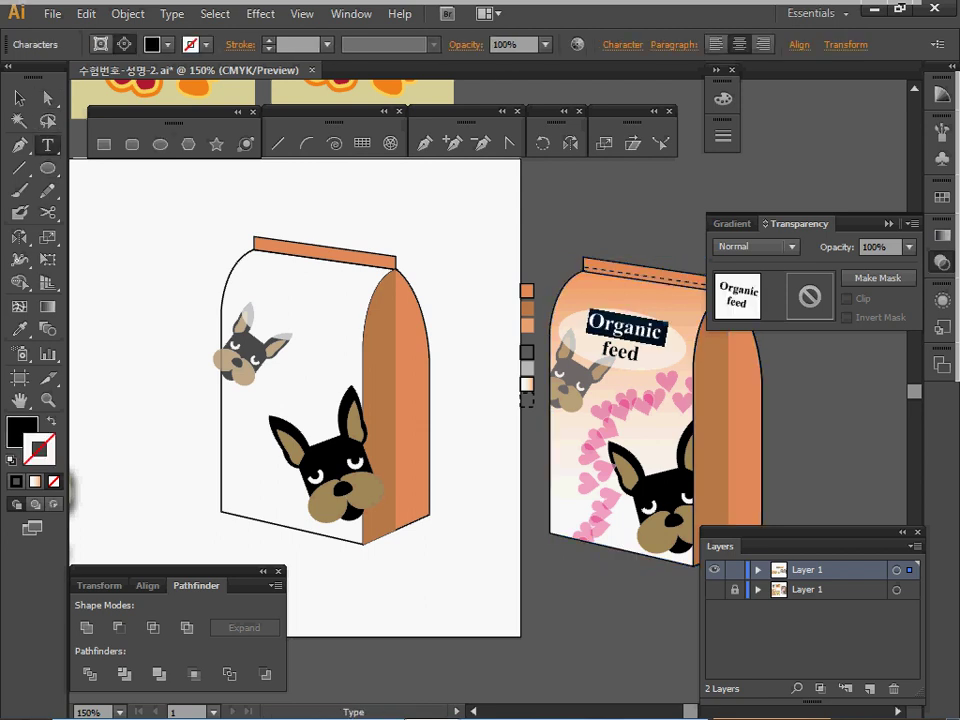
pyautogui.moveTo(660, 332); pyautogui.dragTo(638, 356)
pyautogui.hotkey('ctrl', 'c')
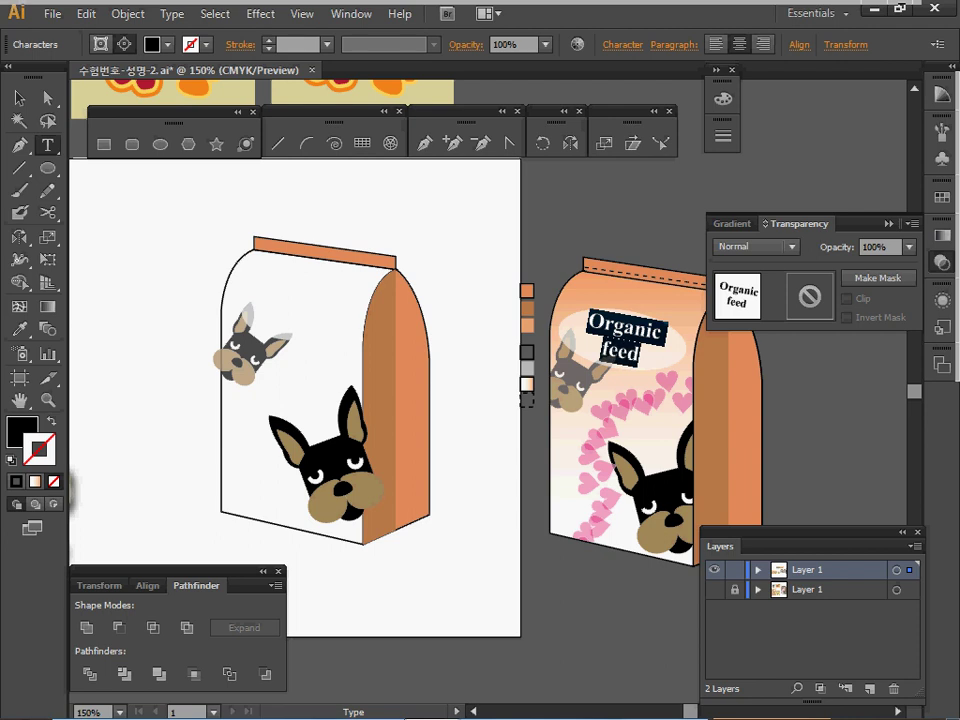
pyautogui.press('ctrl')
pyautogui.keyDown('ctrl'); pyautogui.click(410, 222); pyautogui.keyUp('ctrl')
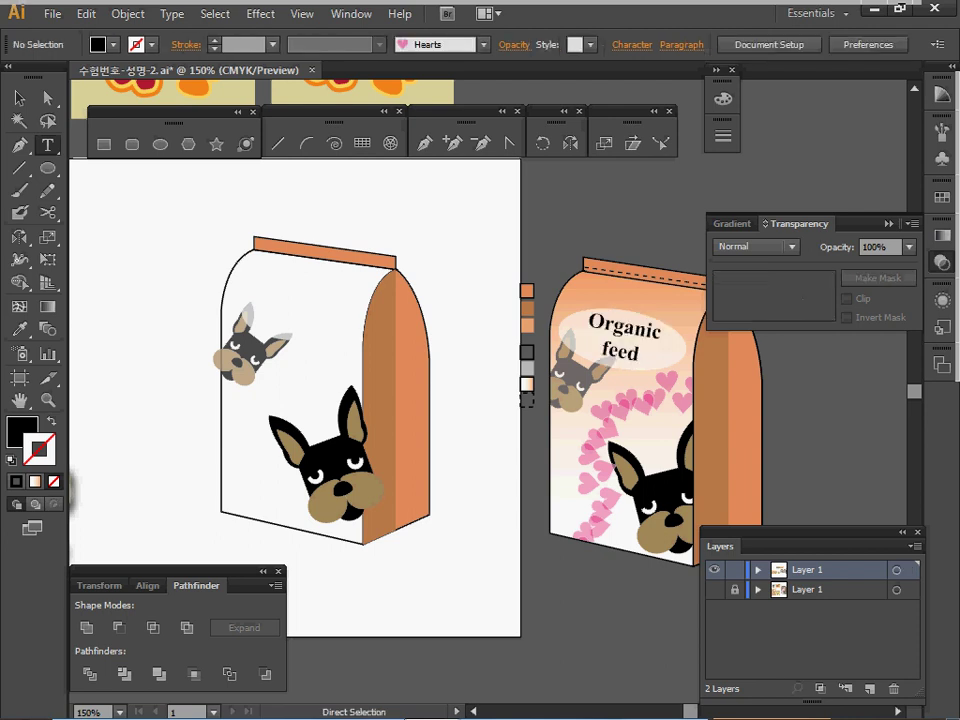
pyautogui.click(410, 224)
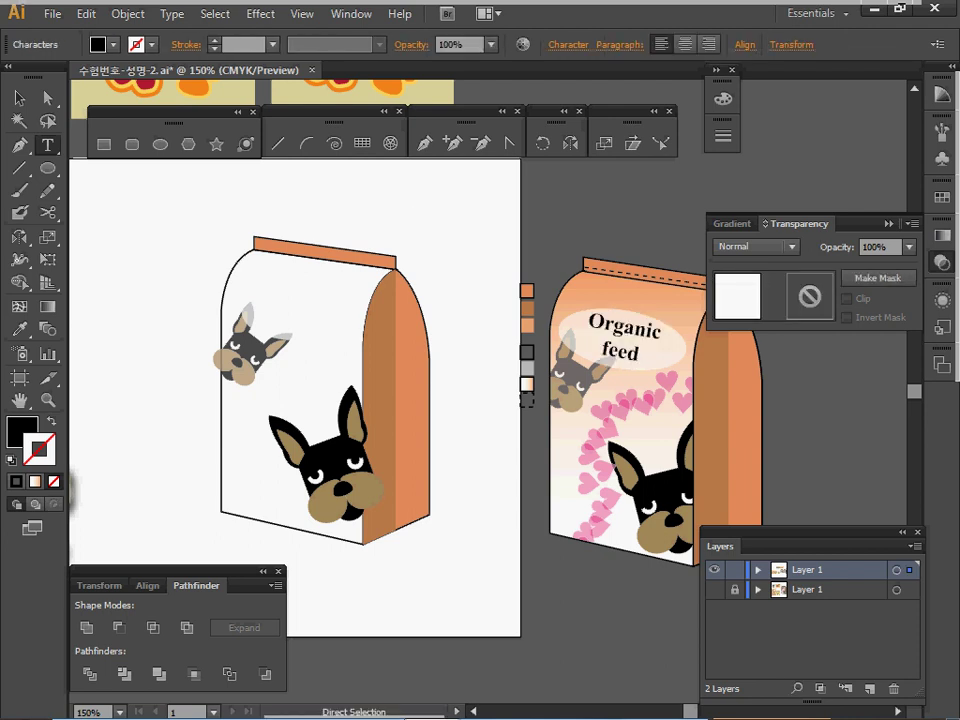
pyautogui.hotkey('ctrl', 'v')
pyautogui.moveTo(410, 230); pyautogui.dragTo(300, 307)
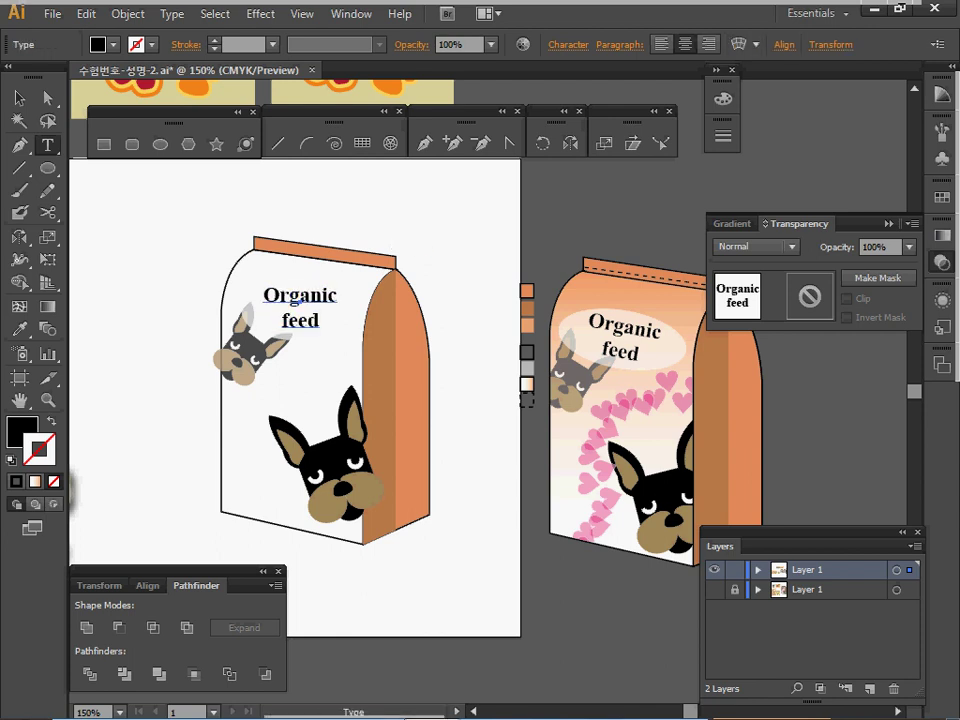
# Center the "Organic feed" text and the ellipse on each other, both horizontally and vertically
pyautogui.hotkey('ctrl', 'a')
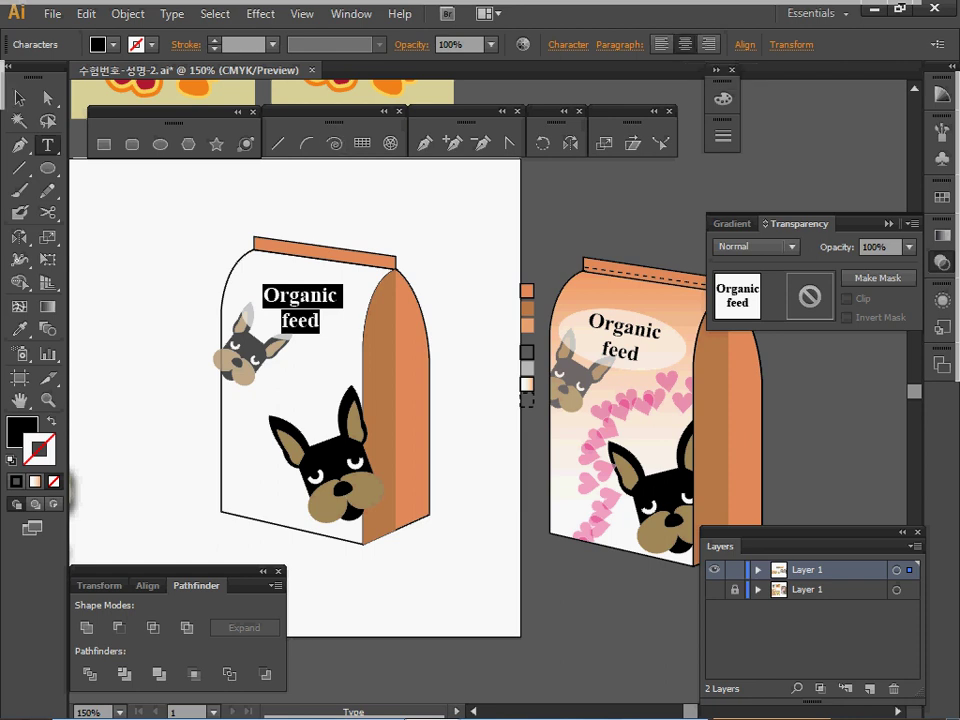
pyautogui.click(19, 98)
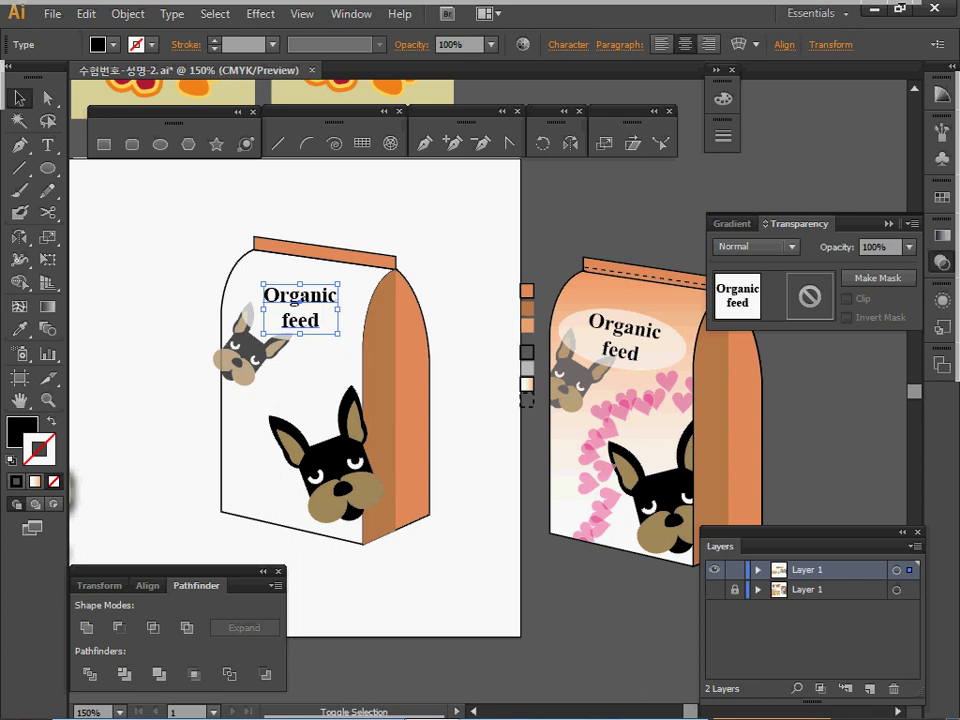
pyautogui.keyDown('shift'); pyautogui.click(346, 314); pyautogui.keyUp('shift')
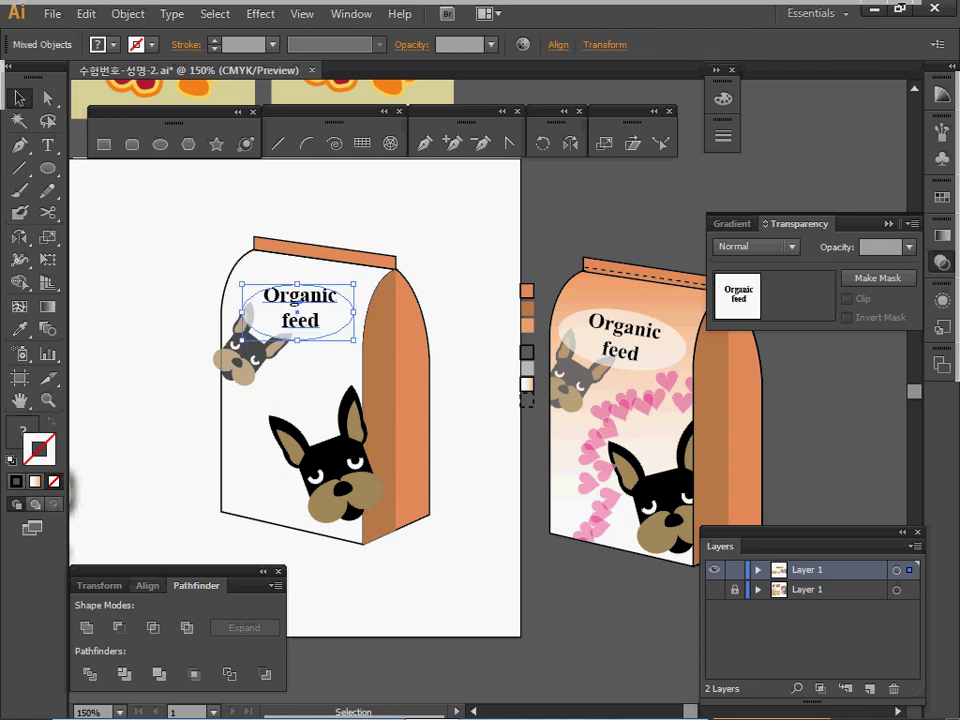
pyautogui.click(148, 586)
pyautogui.click(120, 628)
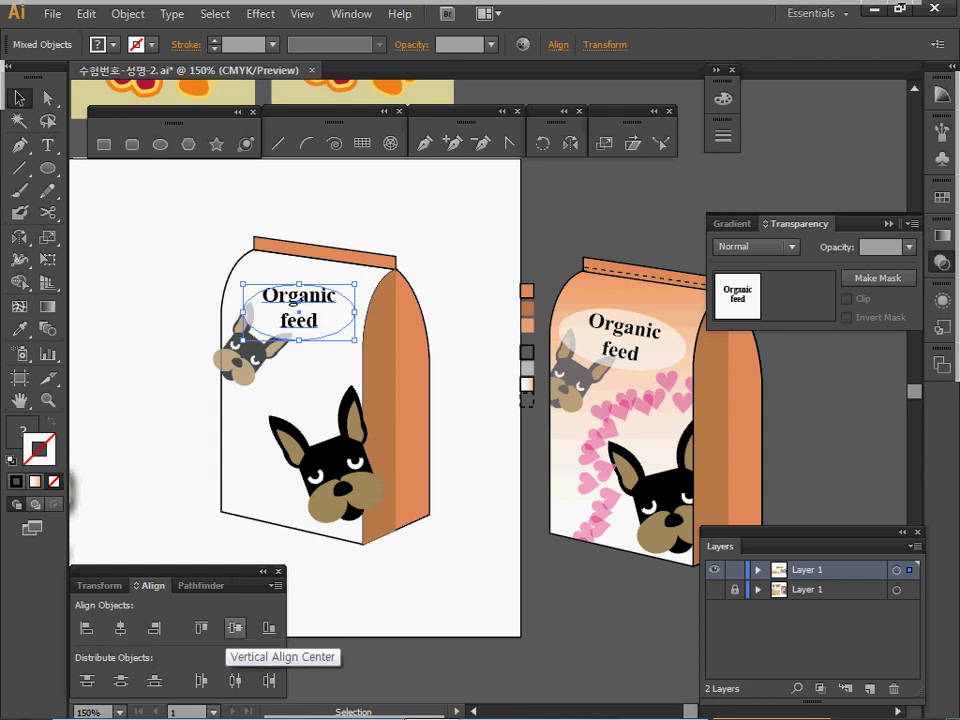
pyautogui.click(235, 627)
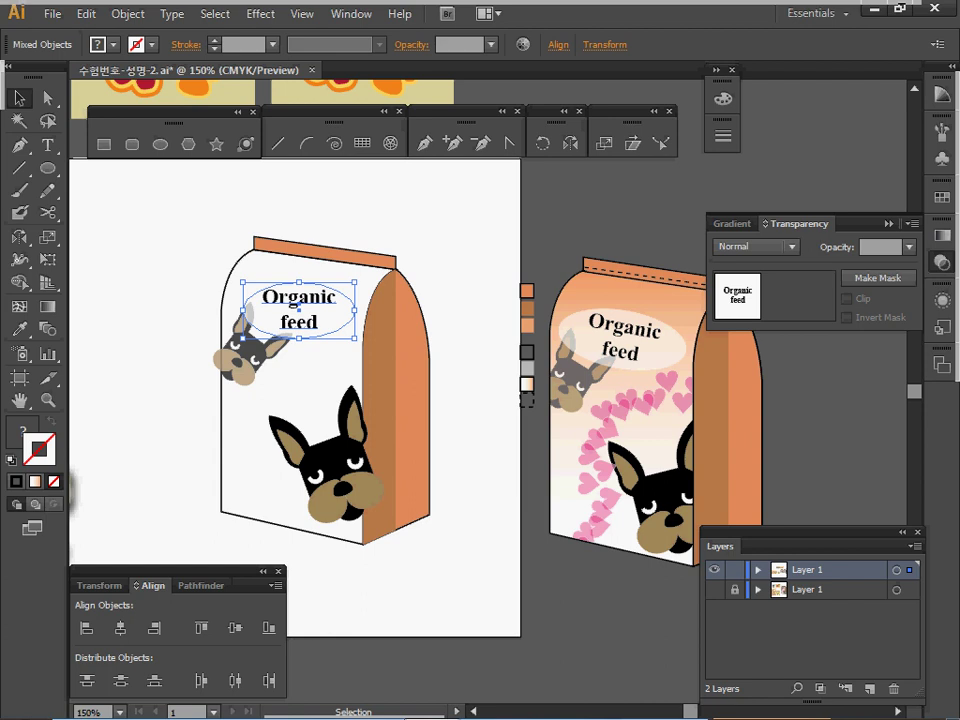
# Rotate the "Organic feed" text together with its ellipse by -10° and save the file
pyautogui.doubleClick(542, 143)
pyautogui.write('-10')
pyautogui.press('Return')
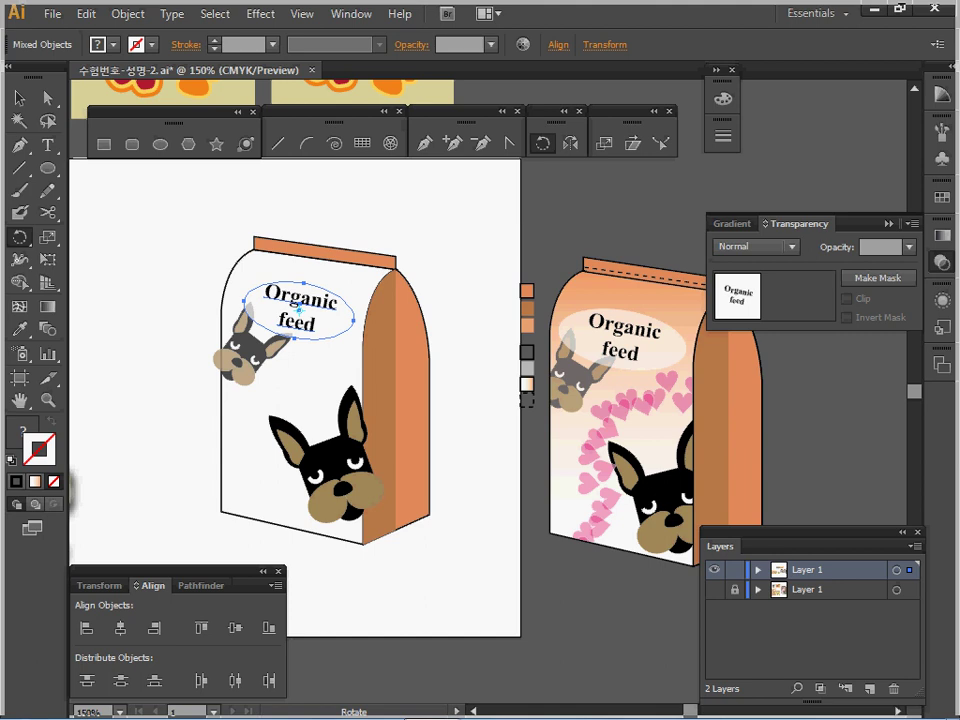
pyautogui.hotkey('ctrl', 'shift', 'a')
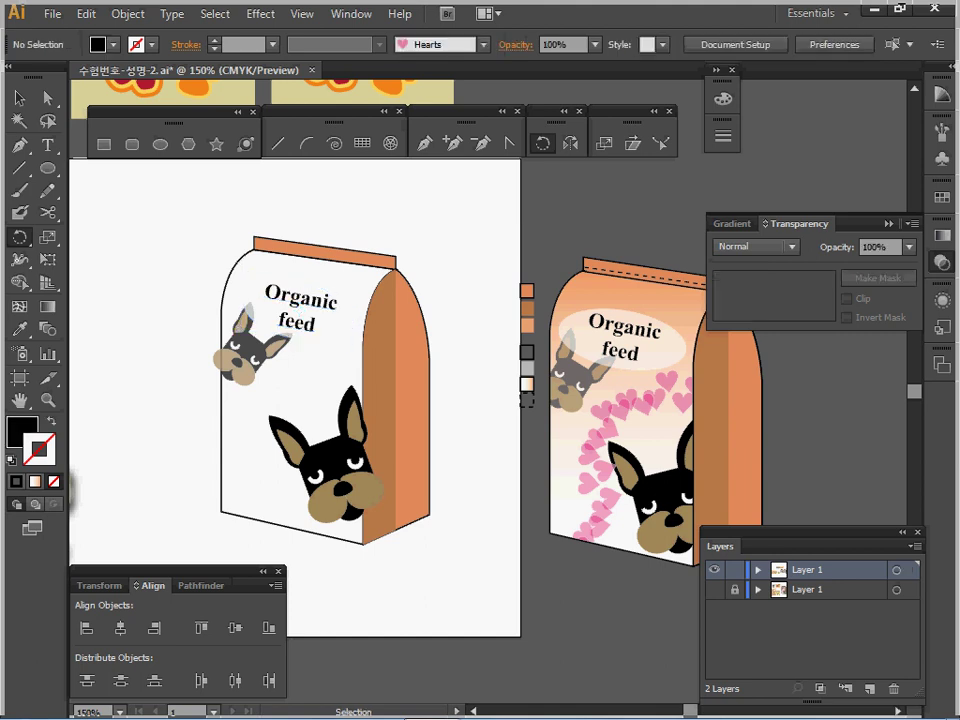
pyautogui.hotkey('ctrl', 's')
# Load the Hearts brush from the Decorative_Scatter brush library and close the library
pyautogui.moveTo(460, 420)
pyautogui.mouseDown()
pyautogui.moveTo(422, 438)
pyautogui.moveTo(447, 437)
pyautogui.mouseUp()
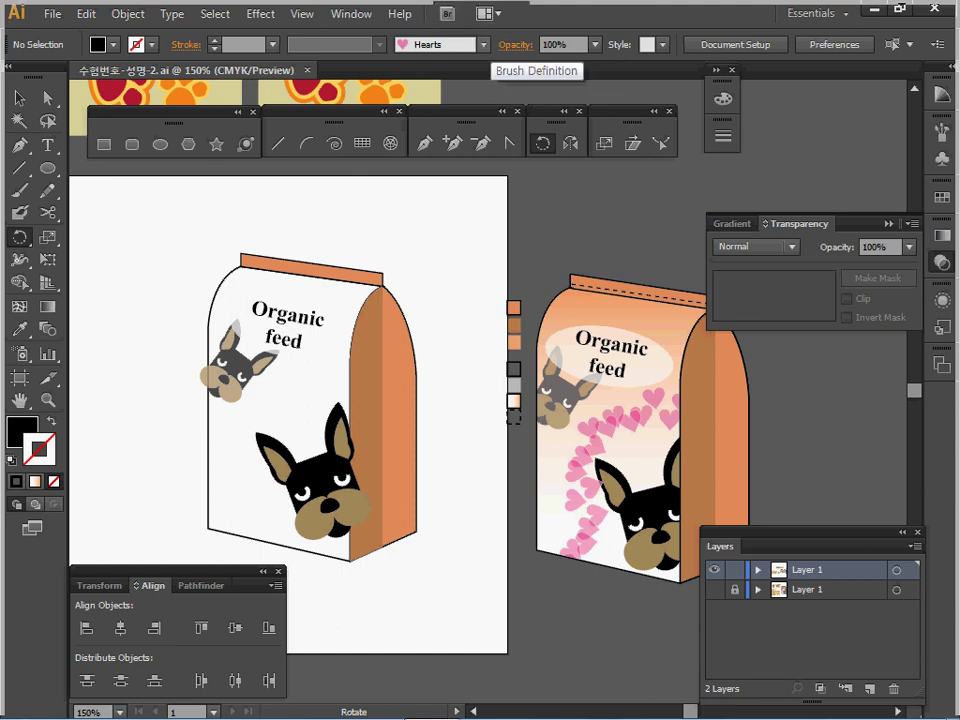
pyautogui.click(483, 44)
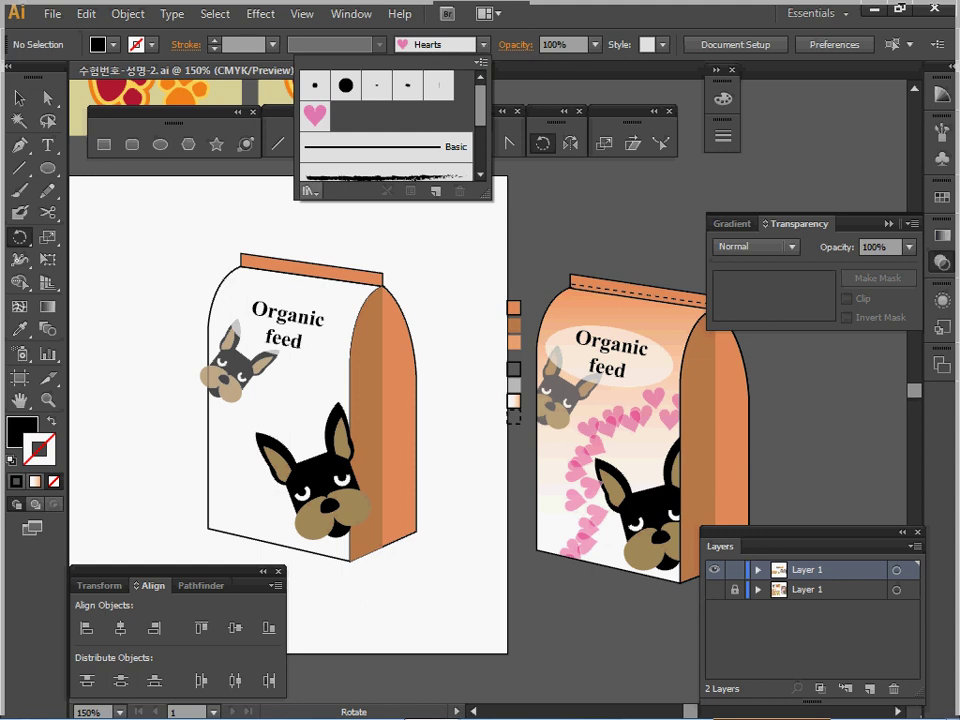
pyautogui.click(310, 190)
pyautogui.moveTo(380, 324)
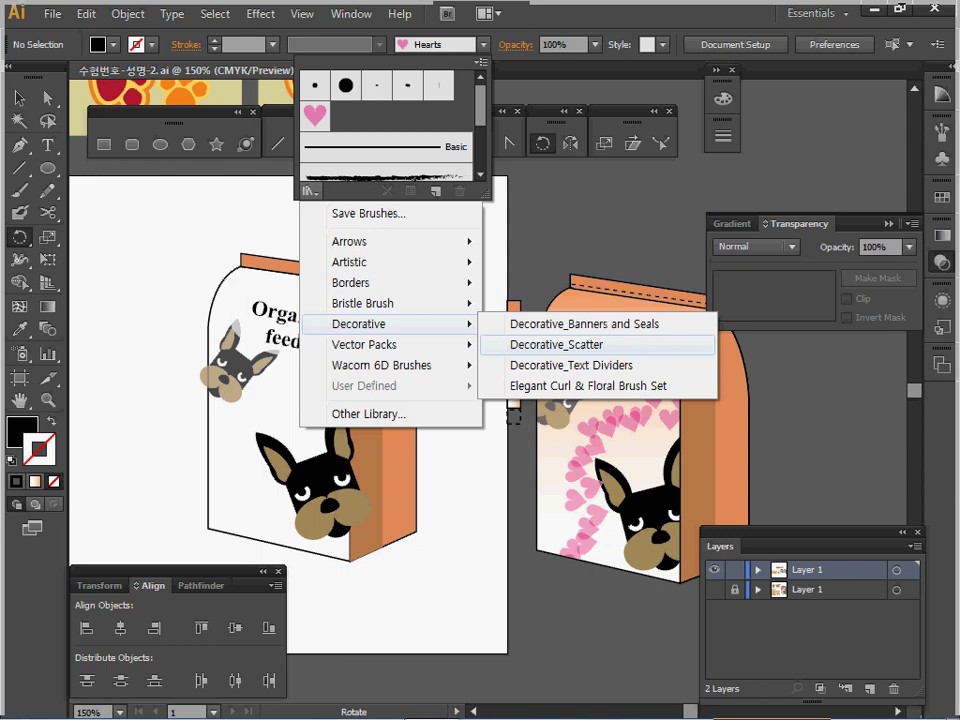
pyautogui.click(557, 344)
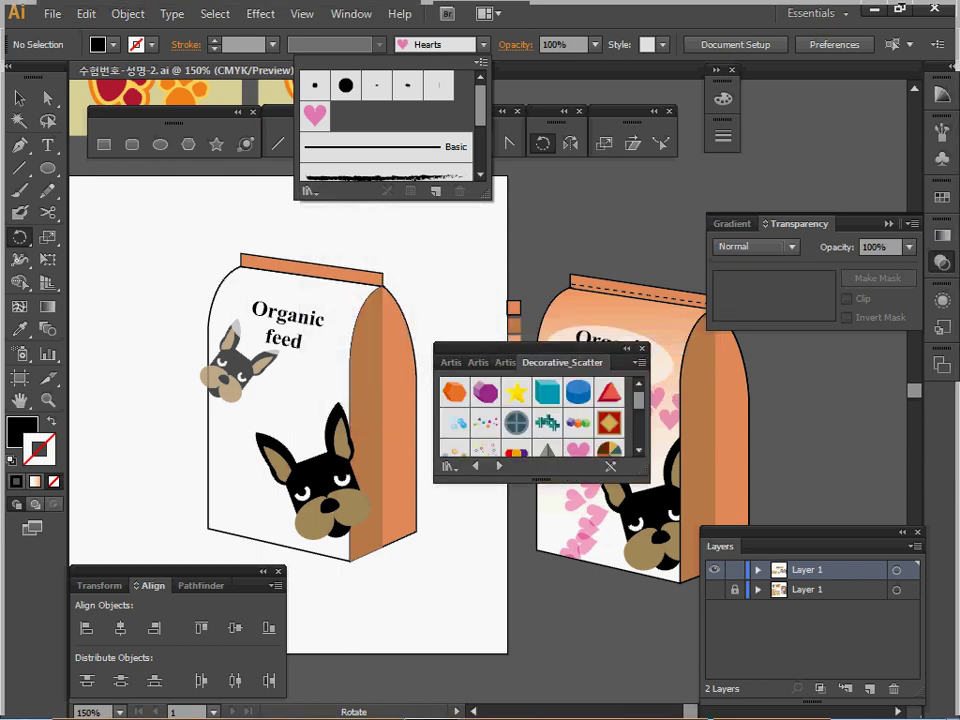
pyautogui.click(579, 450)
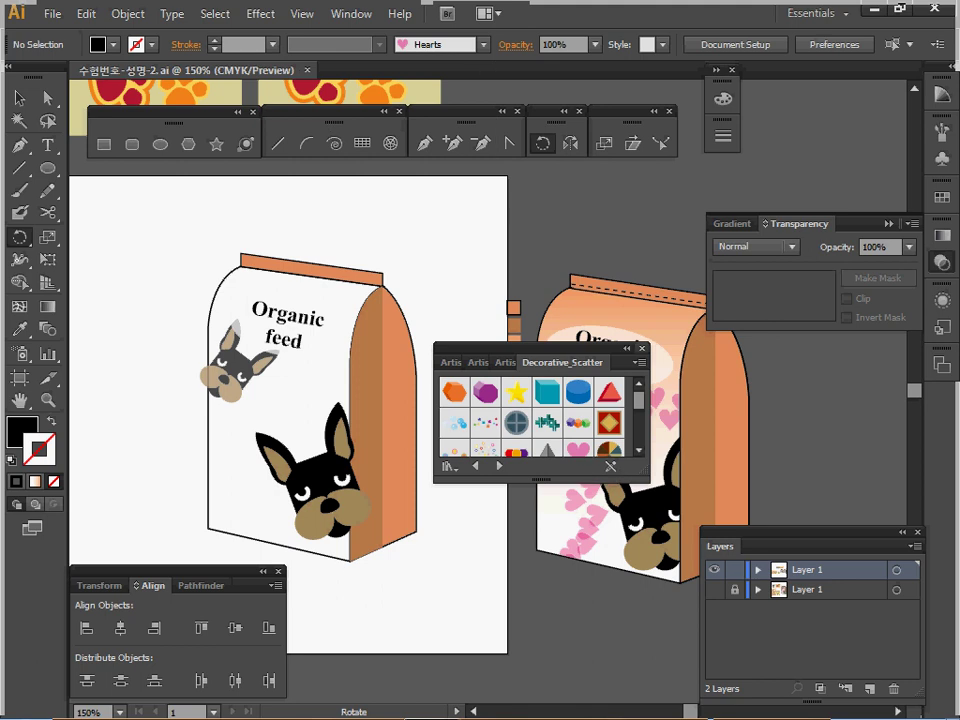
pyautogui.click(642, 349)
# Paint a curved Hearts brush stroke from the bag's lower left corner, around the large dog face, to beyond the right side
pyautogui.click(19, 190)
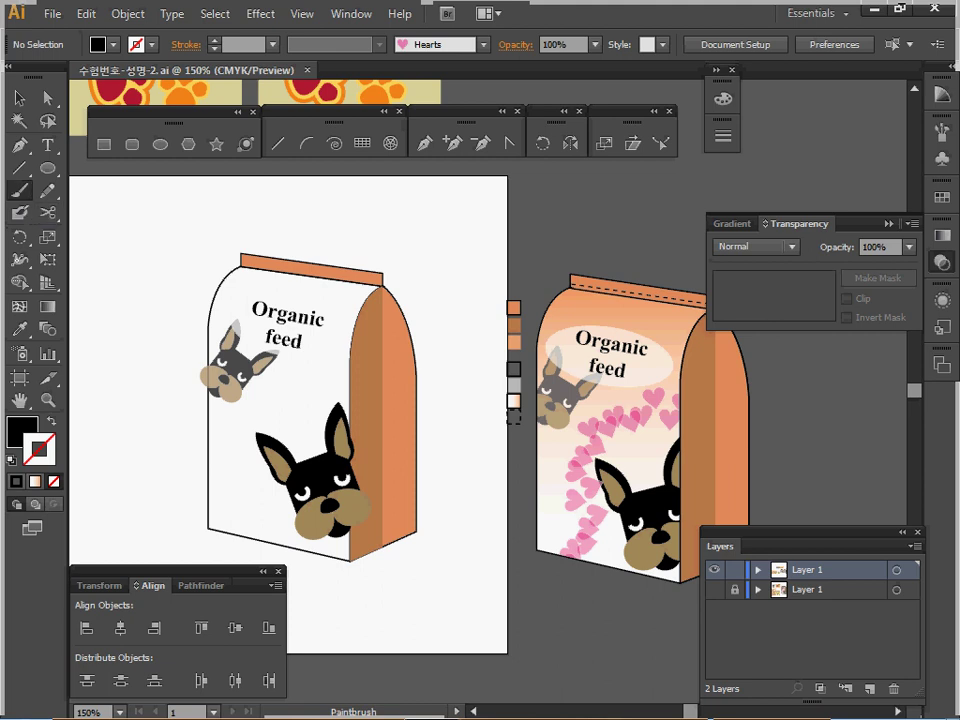
pyautogui.moveTo(212, 550)
pyautogui.mouseDown()
pyautogui.moveTo(248, 515)
pyautogui.moveTo(247, 408)
pyautogui.mouseUp()
pyautogui.moveTo(256, 392)
pyautogui.mouseDown()
pyautogui.moveTo(270, 372)
pyautogui.moveTo(332, 343)
pyautogui.moveTo(415, 333)
pyautogui.moveTo(432, 350)
pyautogui.mouseUp()
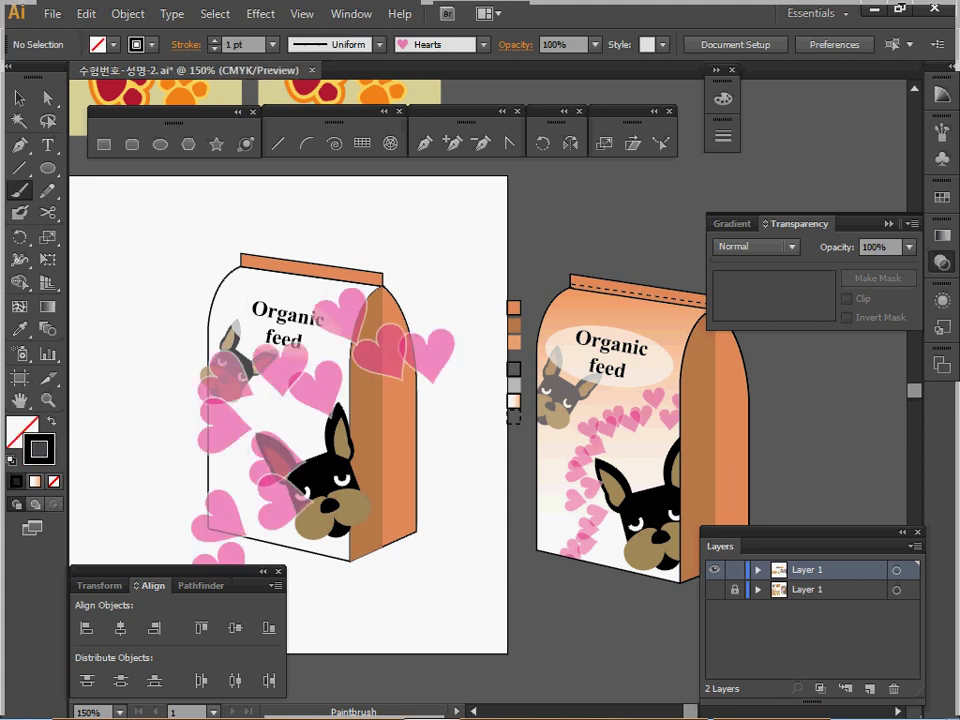
# Set the hearts path's stroke weight to 0.4 pt and deselect it
pyautogui.press('v')
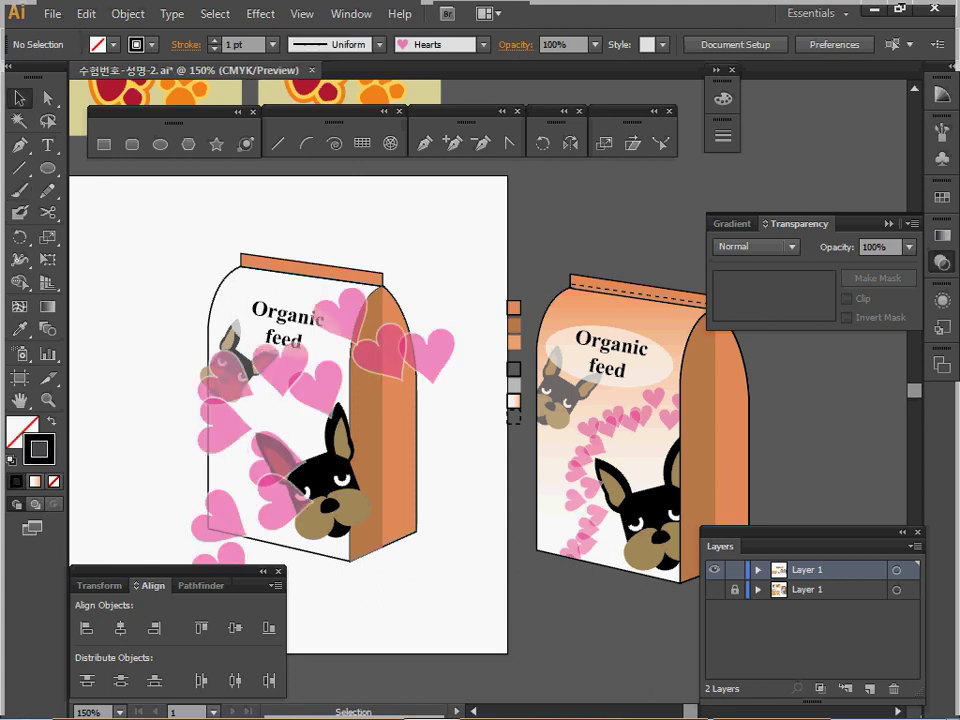
pyautogui.click(427, 354)
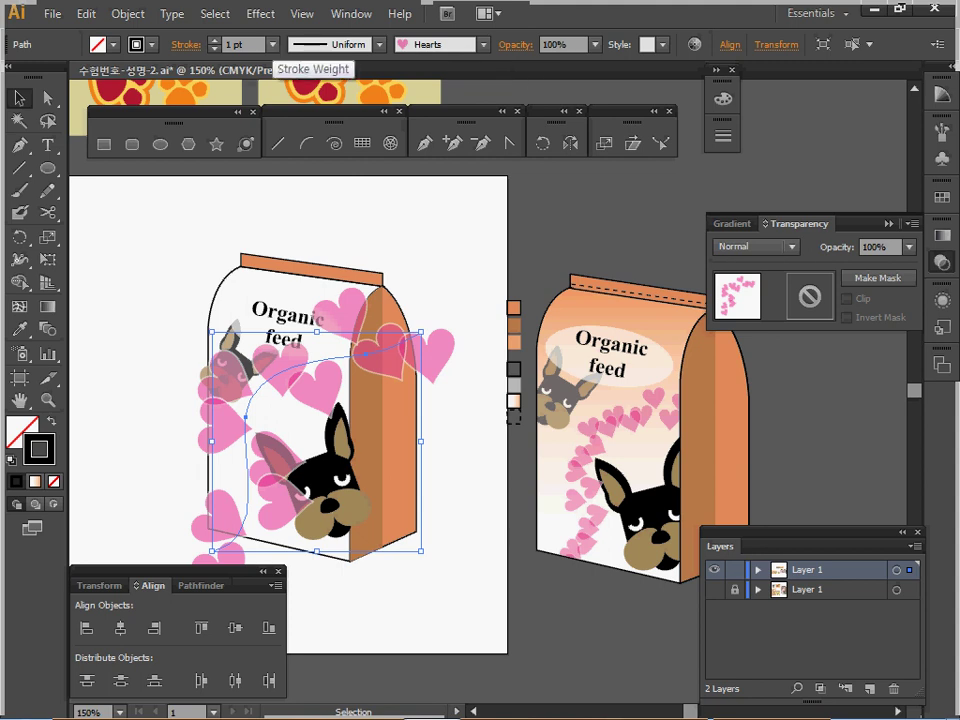
pyautogui.click(272, 44)
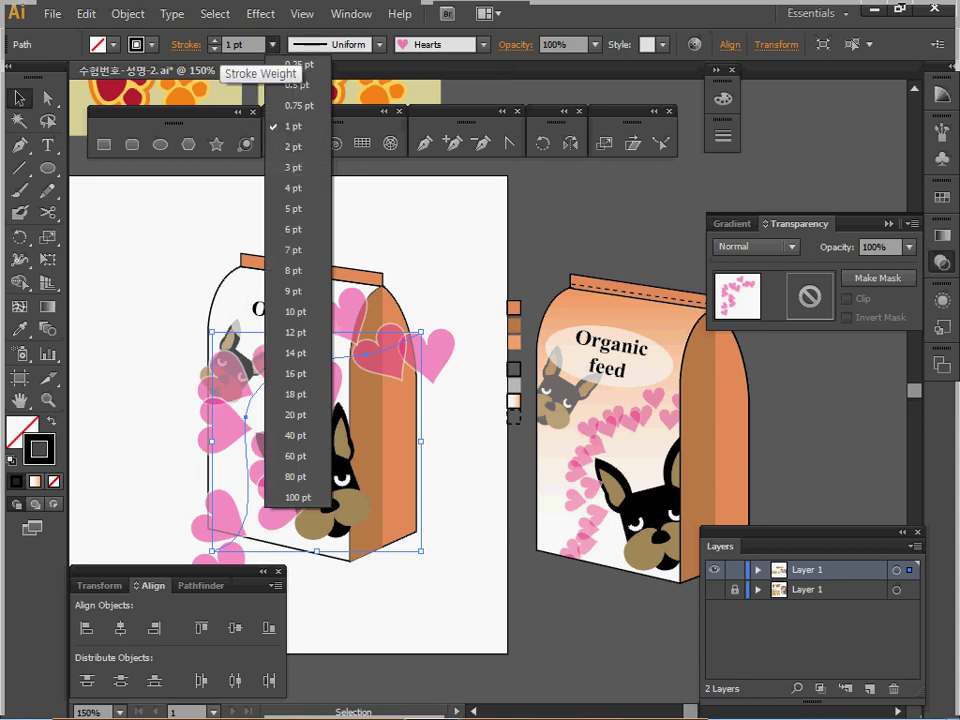
pyautogui.click(238, 45)
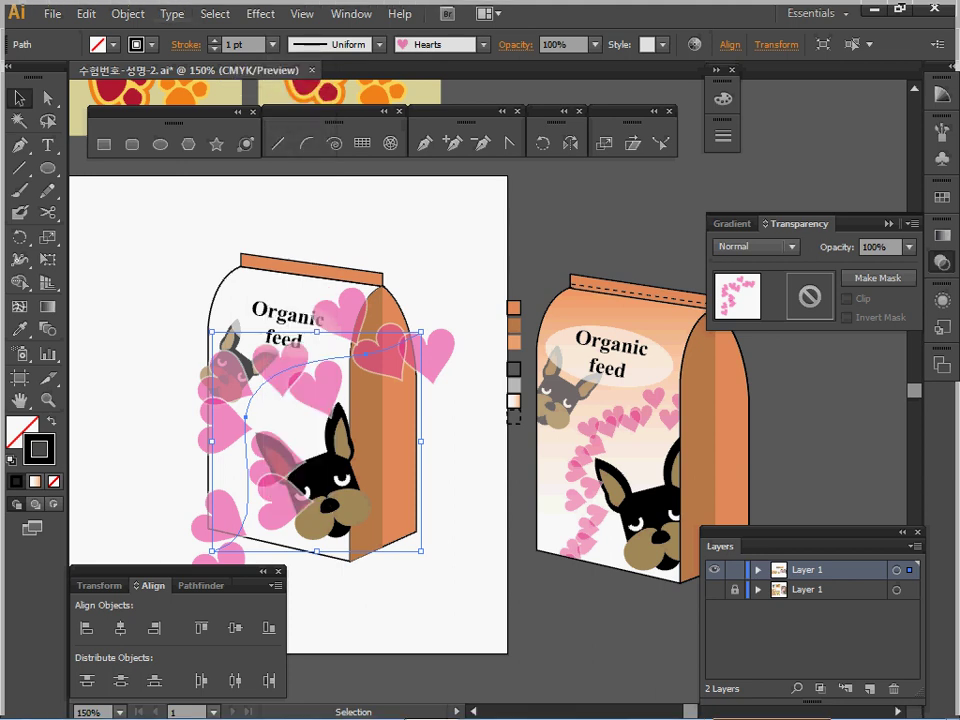
pyautogui.doubleClick(236, 45)
pyautogui.write('.')
pyautogui.write('.4')
pyautogui.press('Return')
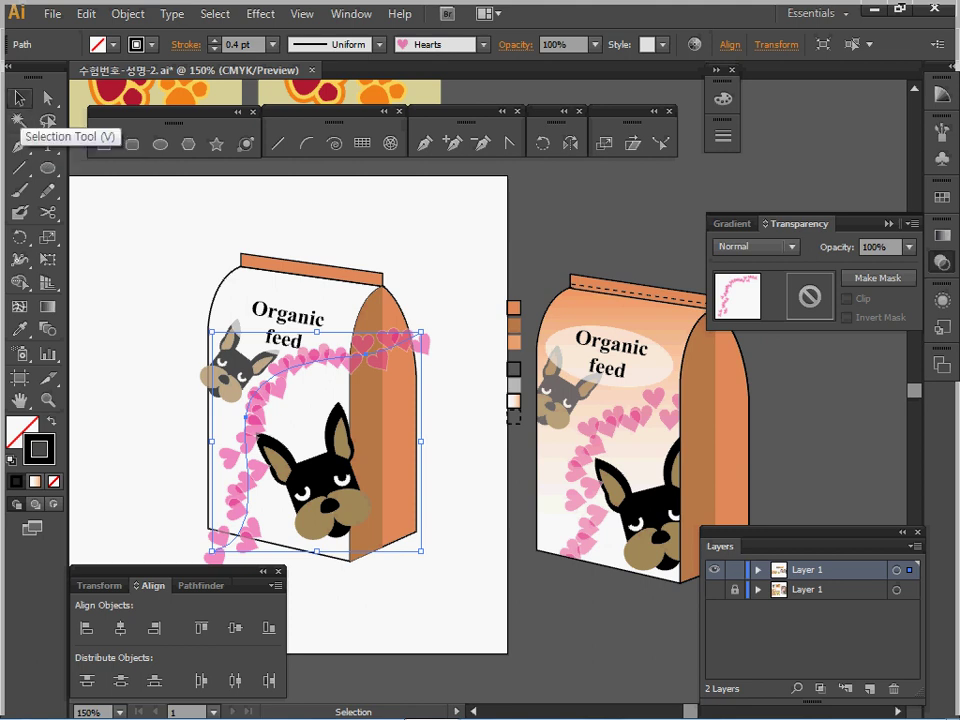
pyautogui.click(140, 250)
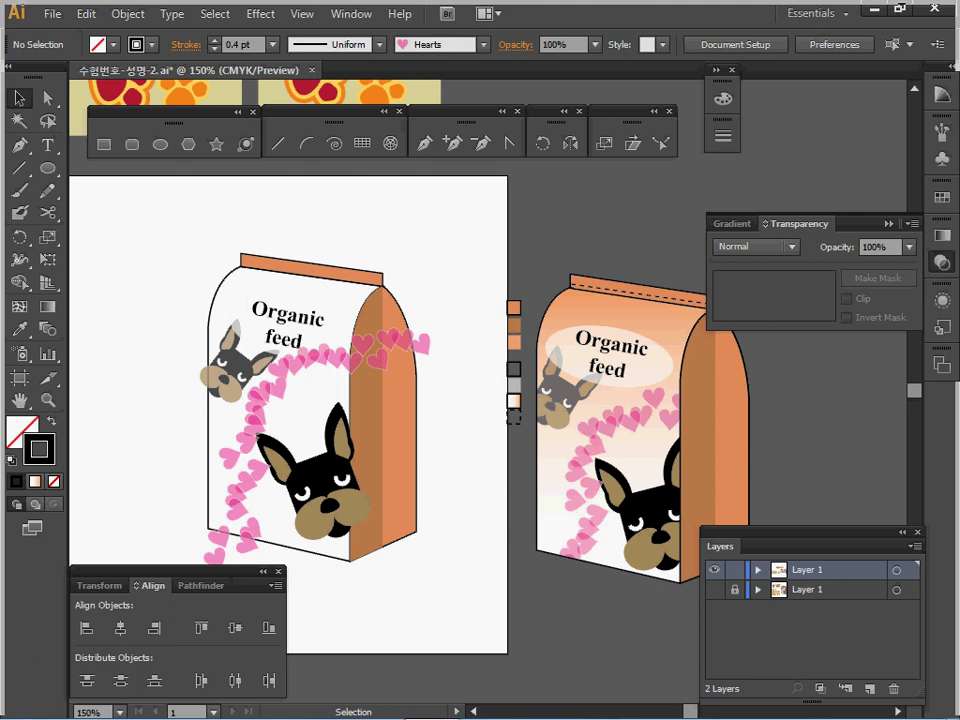
# Bring the unfilled outline of the bag's front panel to the front of the stacking order and deselect it
pyautogui.click(217, 289)
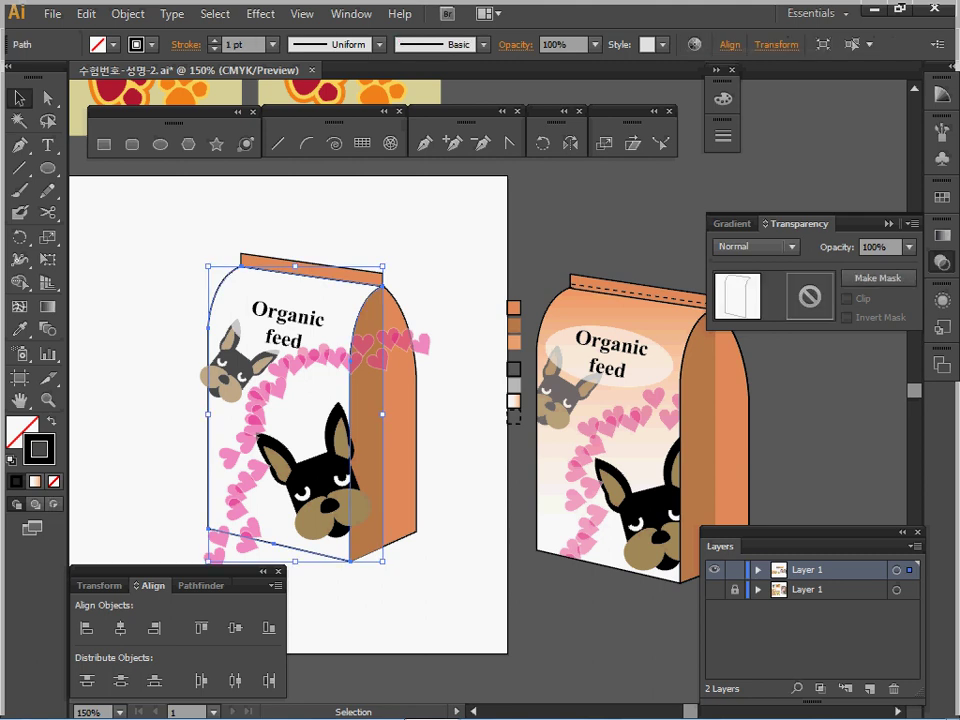
pyautogui.rightClick(216, 290)
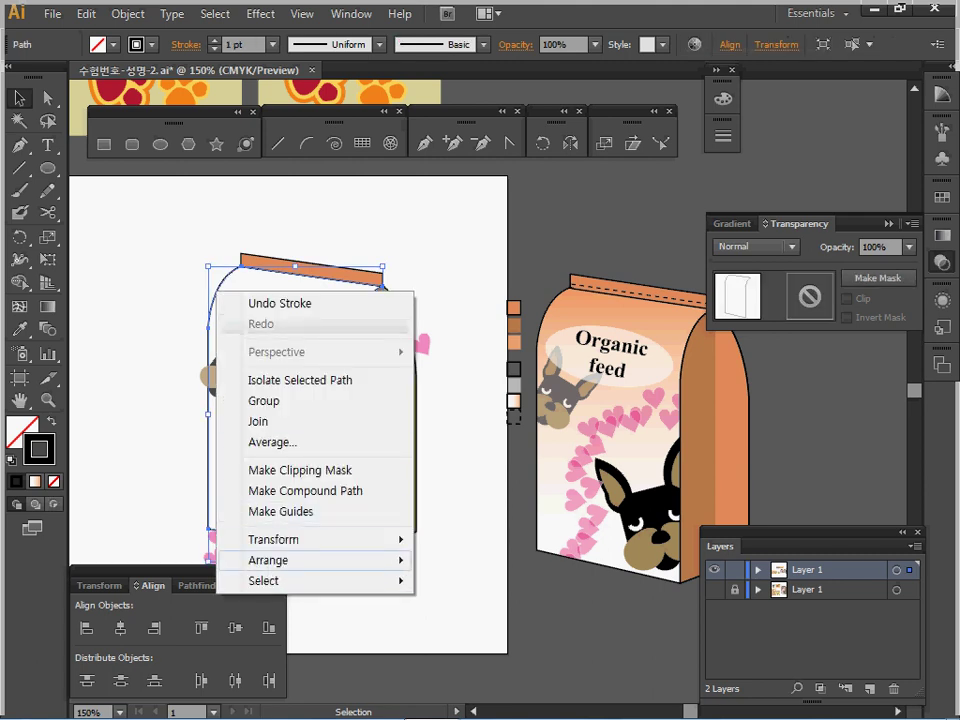
pyautogui.moveTo(300, 560)
pyautogui.click(477, 560)
pyautogui.click(477, 560)
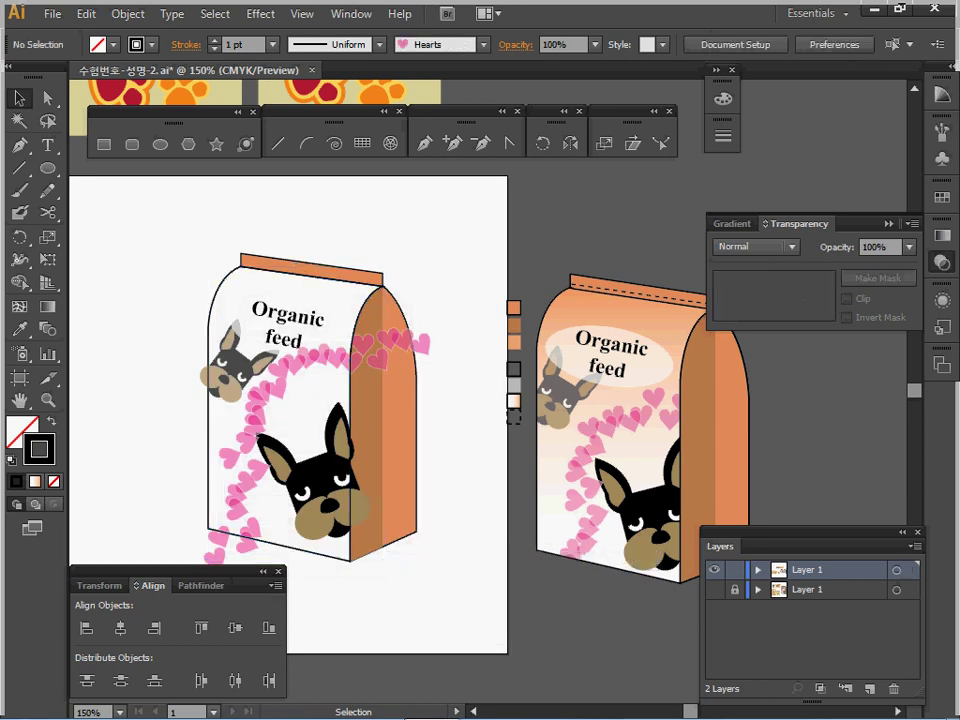
pyautogui.moveTo(156, 292); pyautogui.dragTo(252, 536)
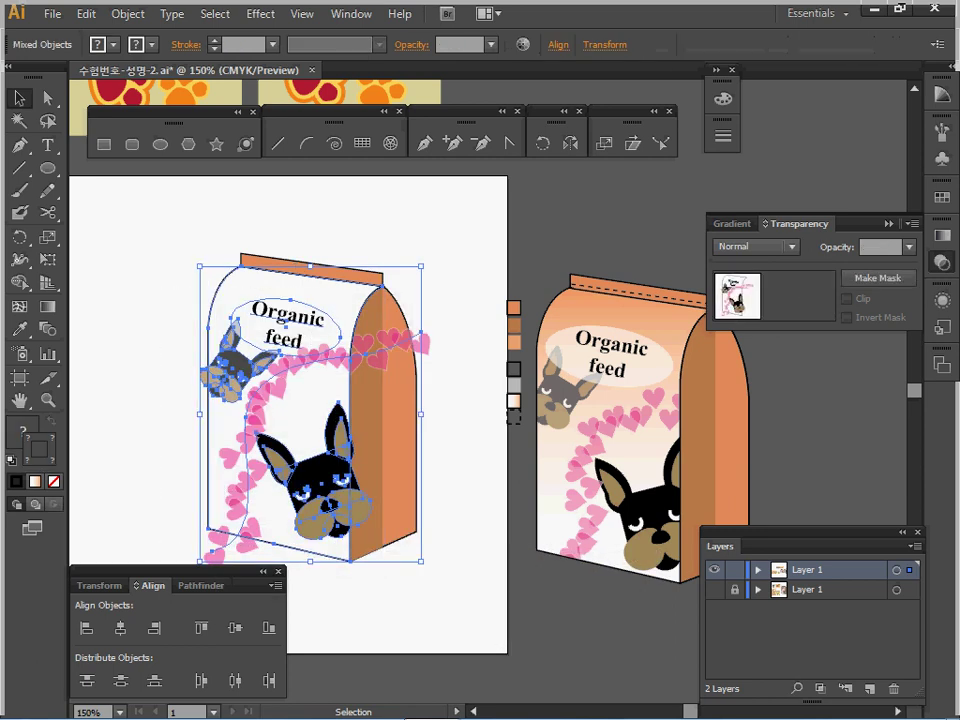
pyautogui.moveTo(160, 297); pyautogui.dragTo(305, 556)
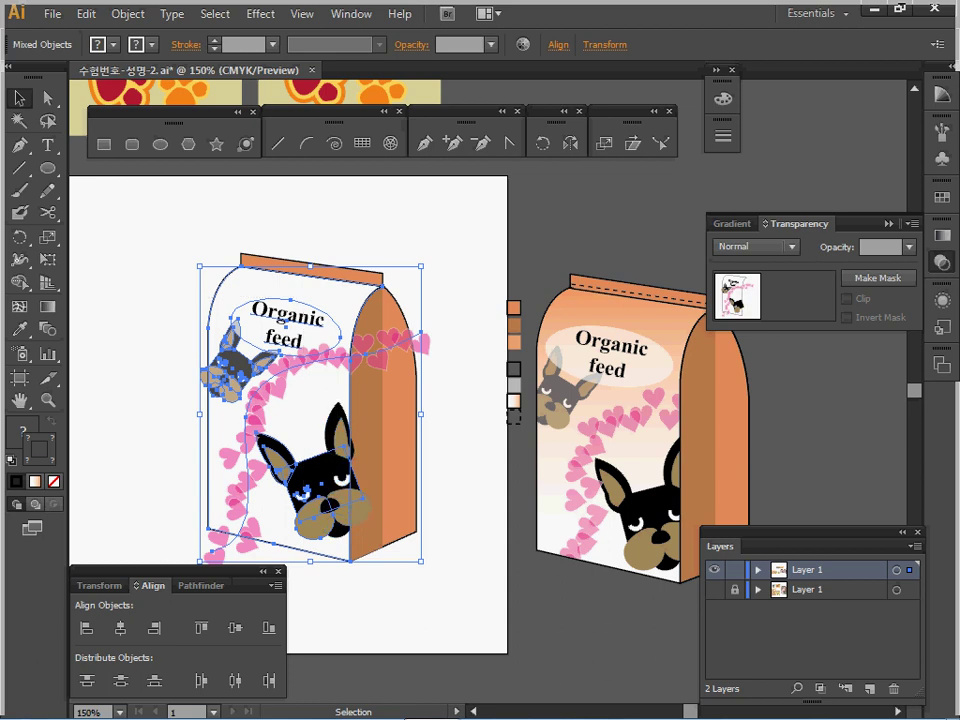
pyautogui.rightClick(247, 326)
pyautogui.click(158, 298)
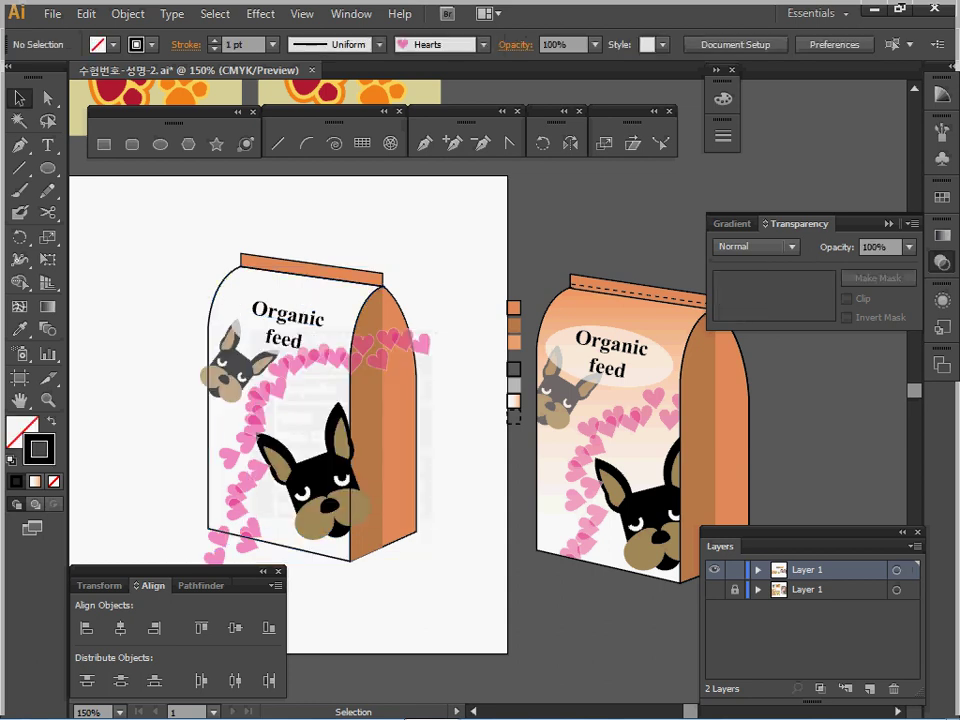
# Arrange the bag's front panel outline above the artwork and apply the default white fill and black stroke to it
pyautogui.click(222, 286)
pyautogui.rightClick(221, 284)
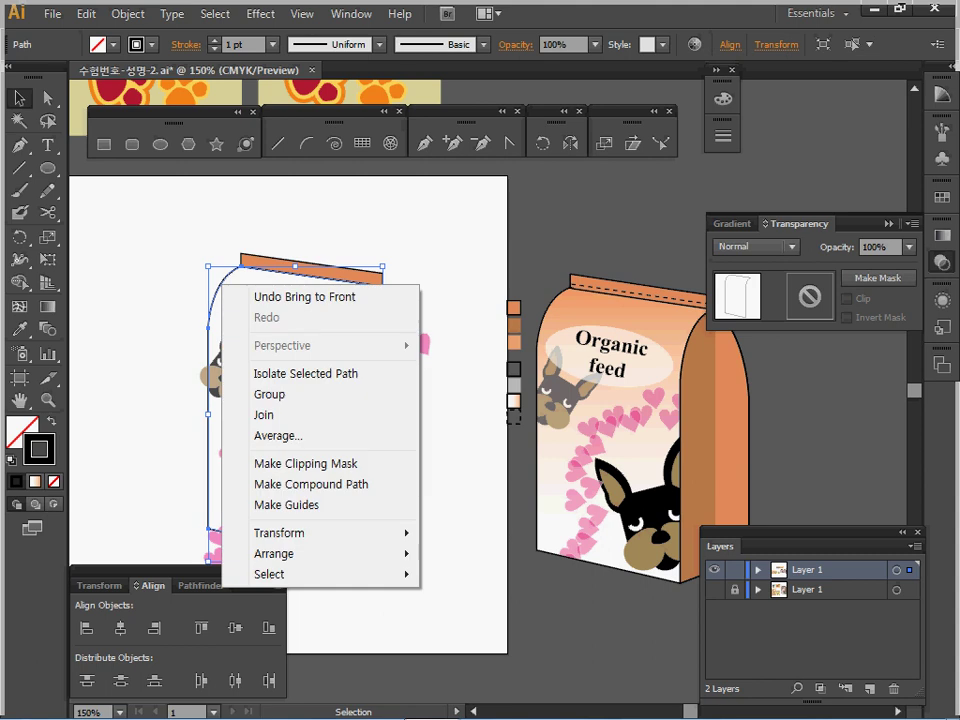
pyautogui.moveTo(300, 553)
pyautogui.click(480, 615)
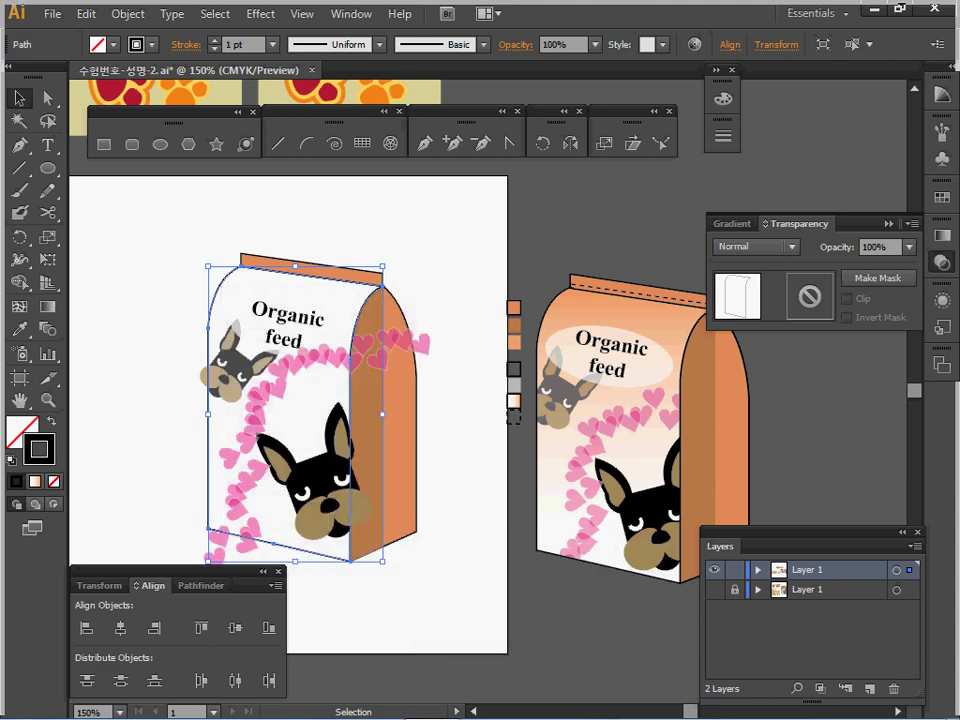
pyautogui.press('d')
# Clip the dog faces, label and heart trail to the bag's front panel outline with a clipping mask
pyautogui.moveTo(172, 289); pyautogui.dragTo(331, 569)
pyautogui.rightClick(268, 358)
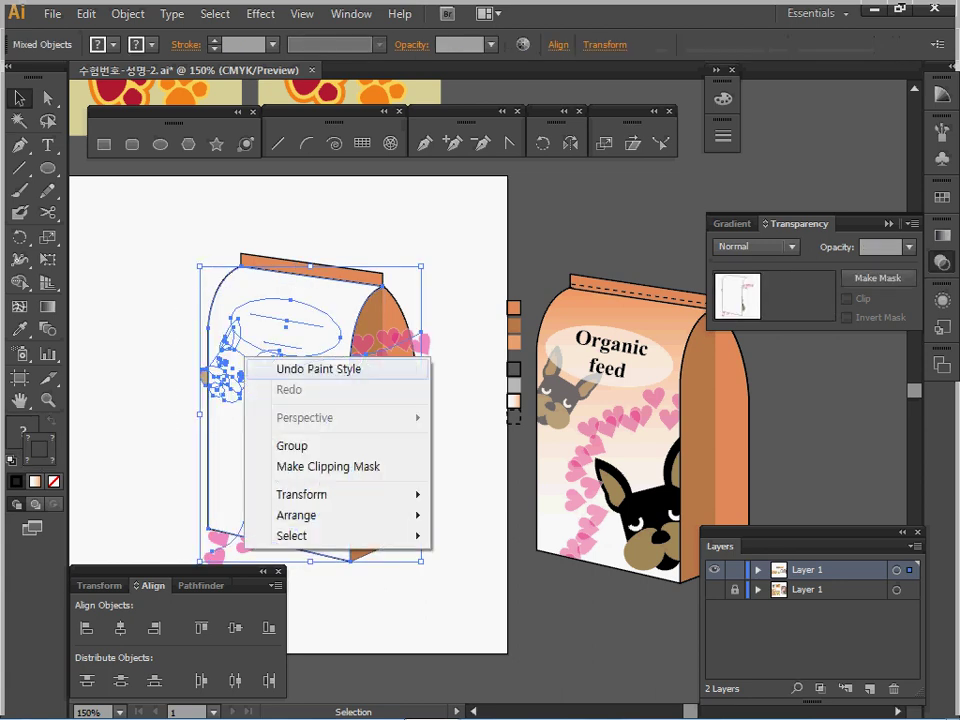
pyautogui.click(330, 466)
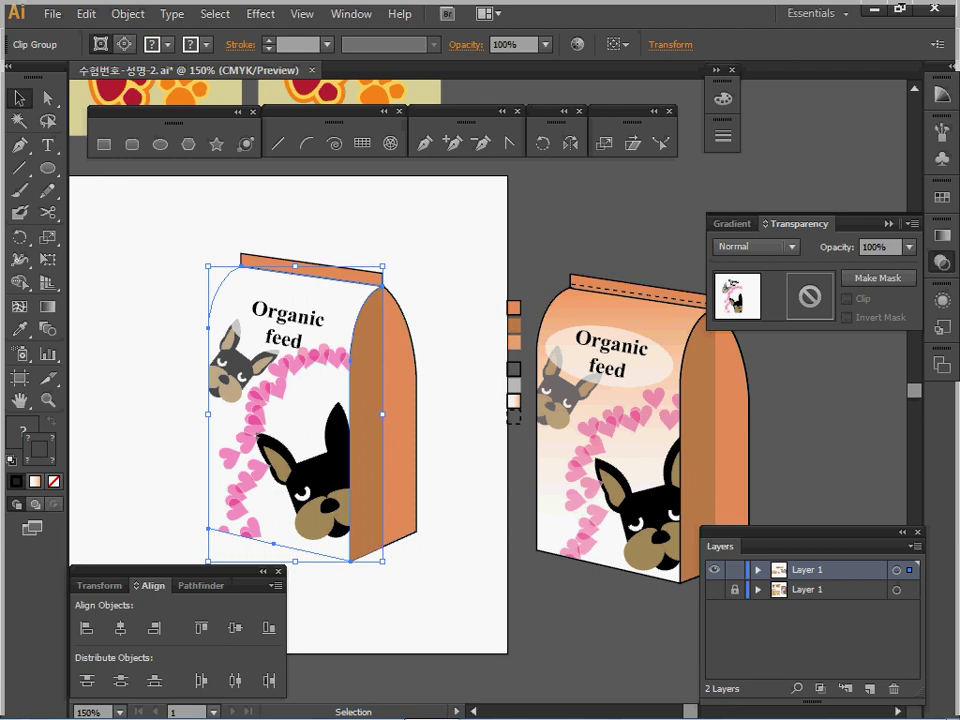
# Isolate the front panel's clip group and copy the white-to-orange gradient swatch's fill and black stroke onto its clipping path
pyautogui.doubleClick(328, 468)
pyautogui.click(208, 455)
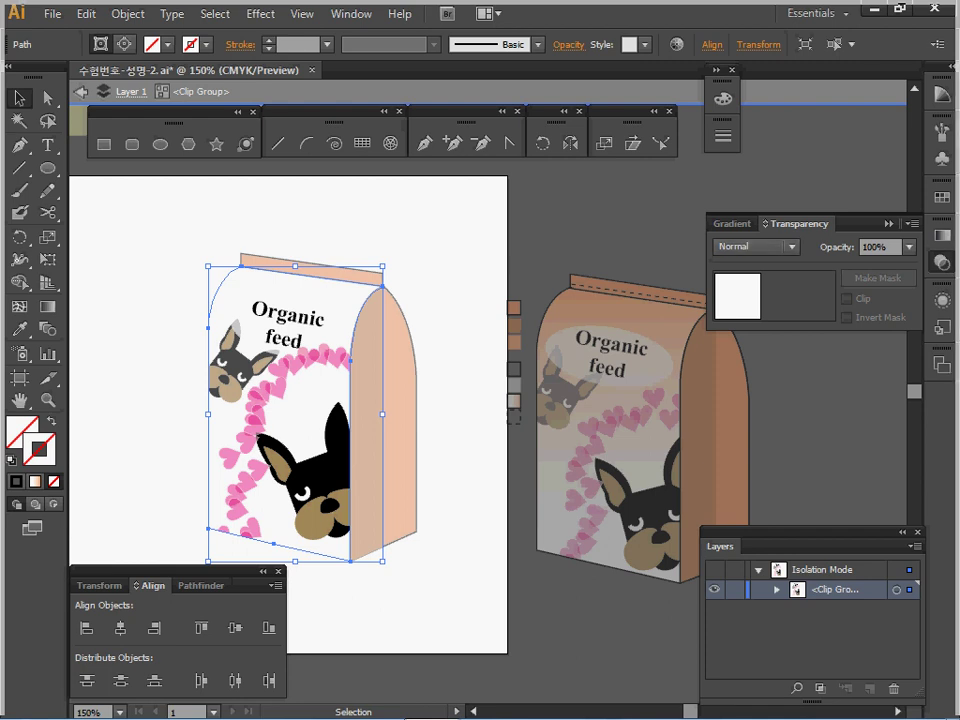
pyautogui.press('space')
pyautogui.moveTo(400, 350); pyautogui.dragTo(428, 388)
pyautogui.press('i')
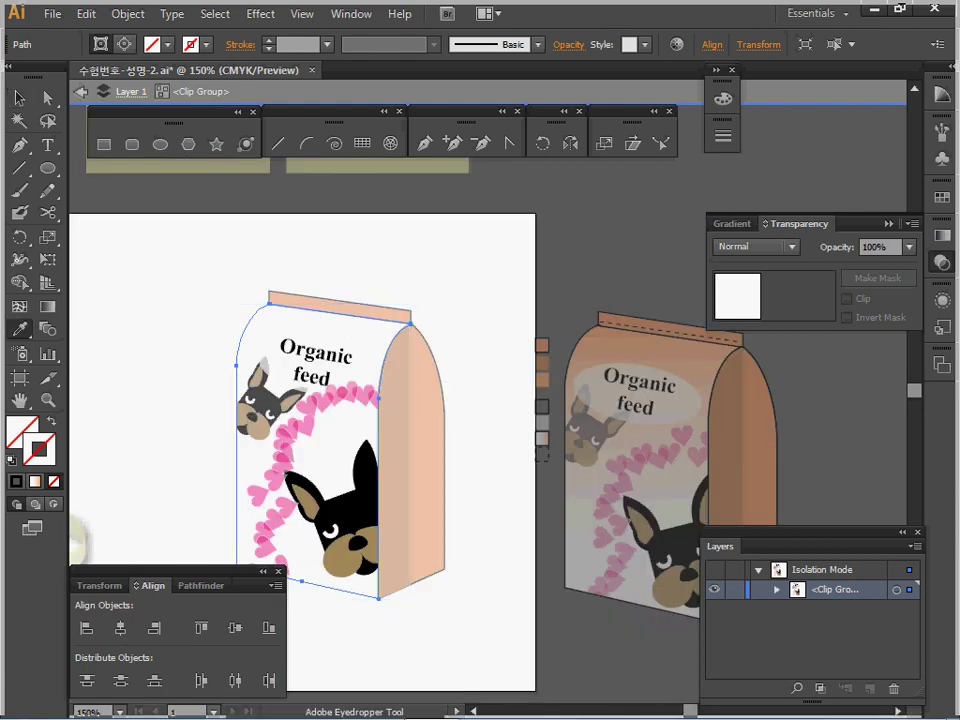
pyautogui.click(542, 438)
pyautogui.press('space')
pyautogui.moveTo(542, 438); pyautogui.dragTo(550, 390)
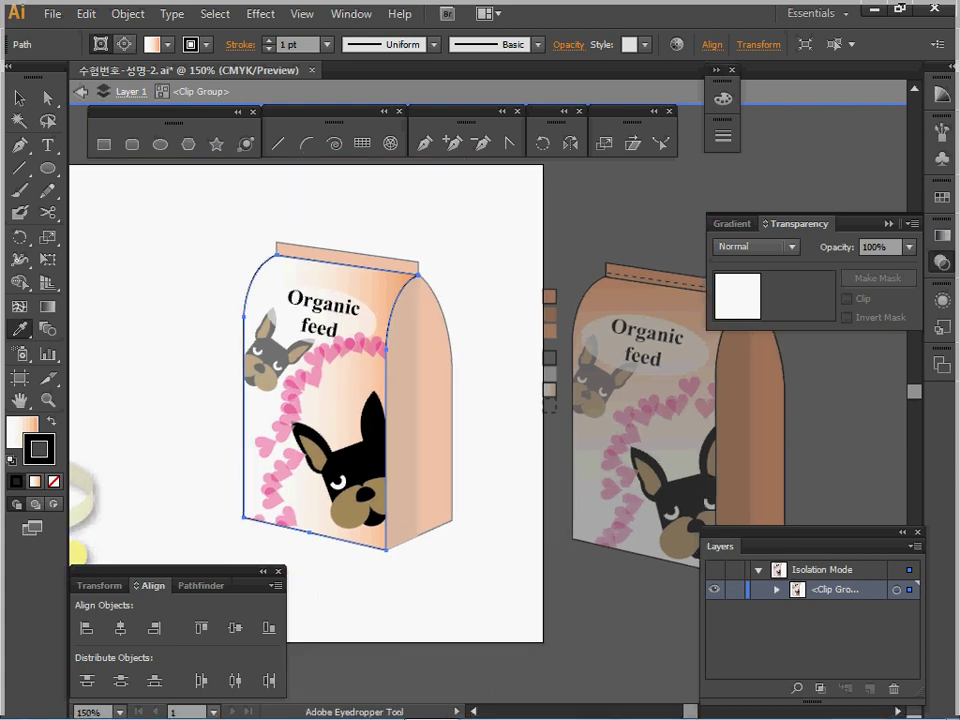
# Set the front panel's linear gradient angle to 90° and save the file, leaving the panel deselected
pyautogui.click(716, 70)
pyautogui.click(941, 236)
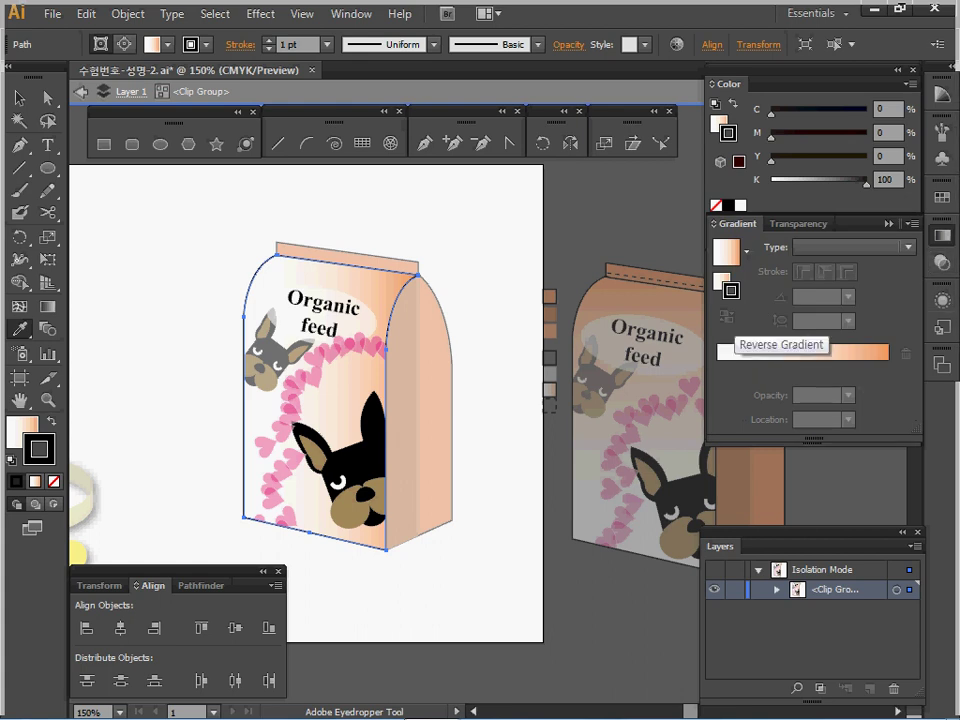
pyautogui.click(717, 369)
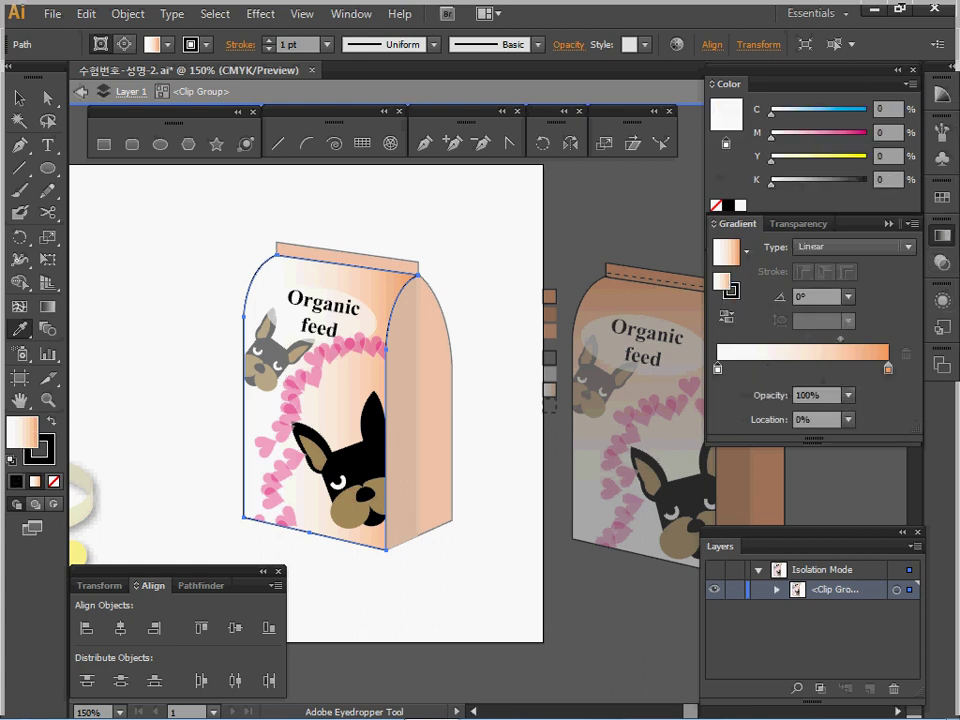
pyautogui.click(888, 369)
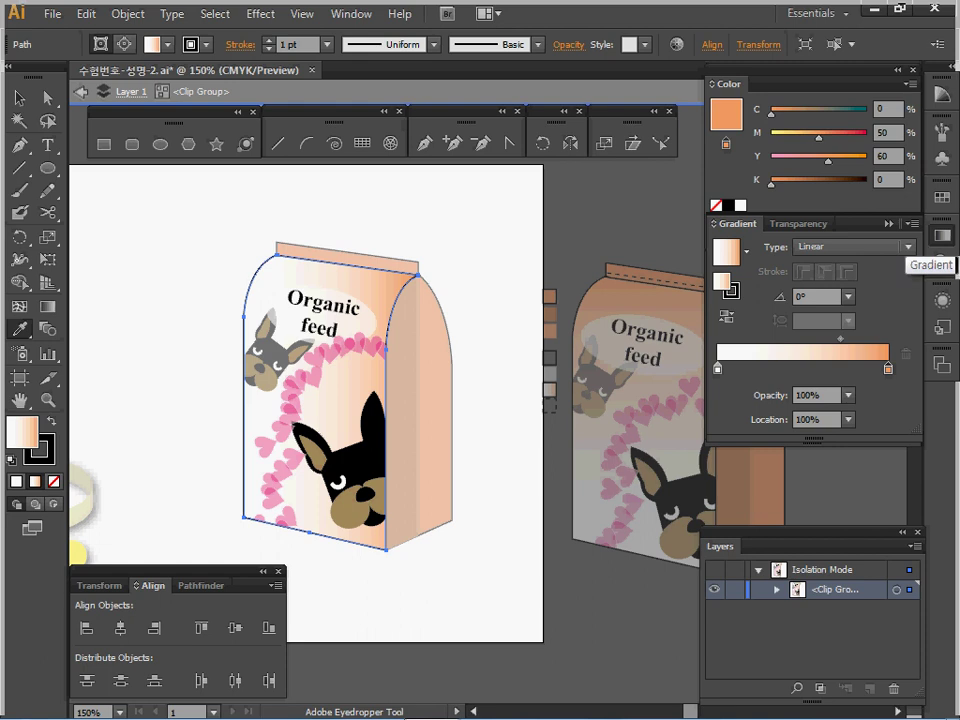
pyautogui.click(848, 296)
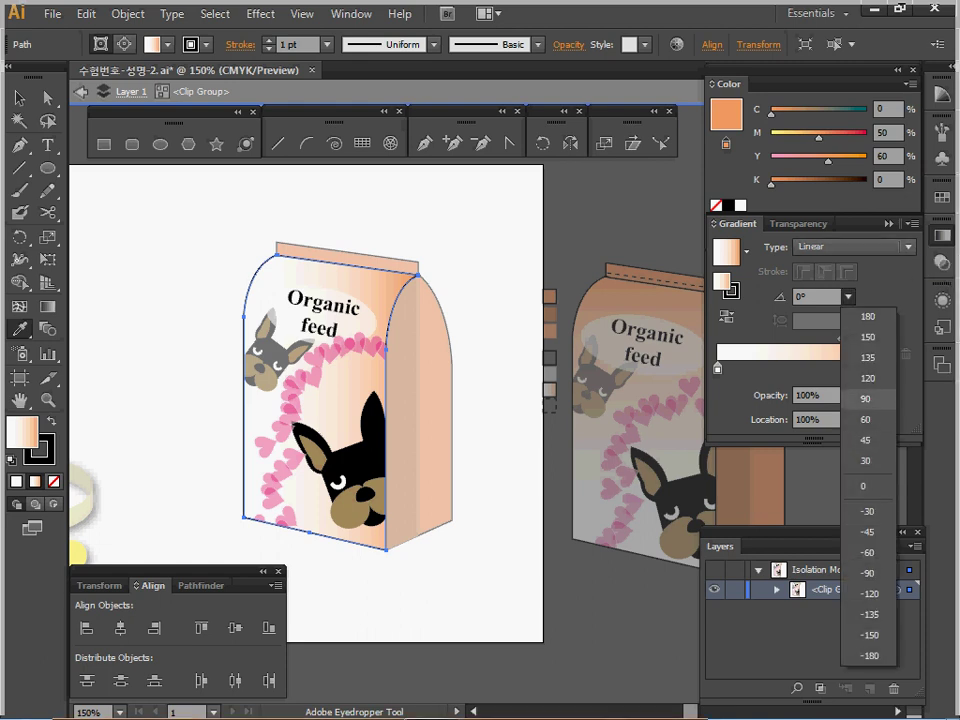
pyautogui.click(865, 398)
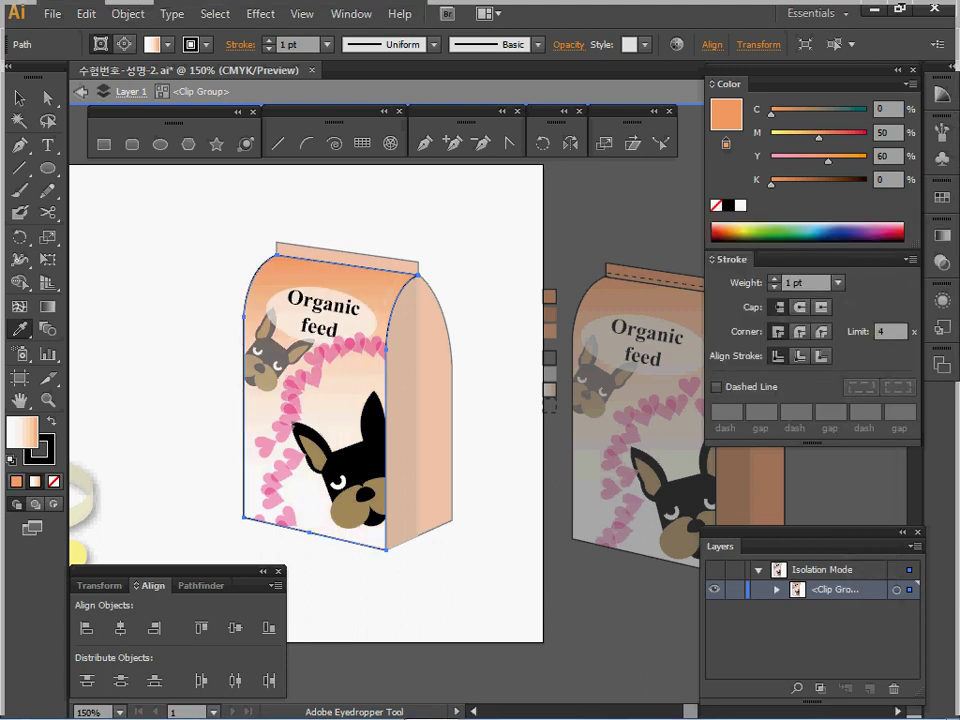
pyautogui.press('v')
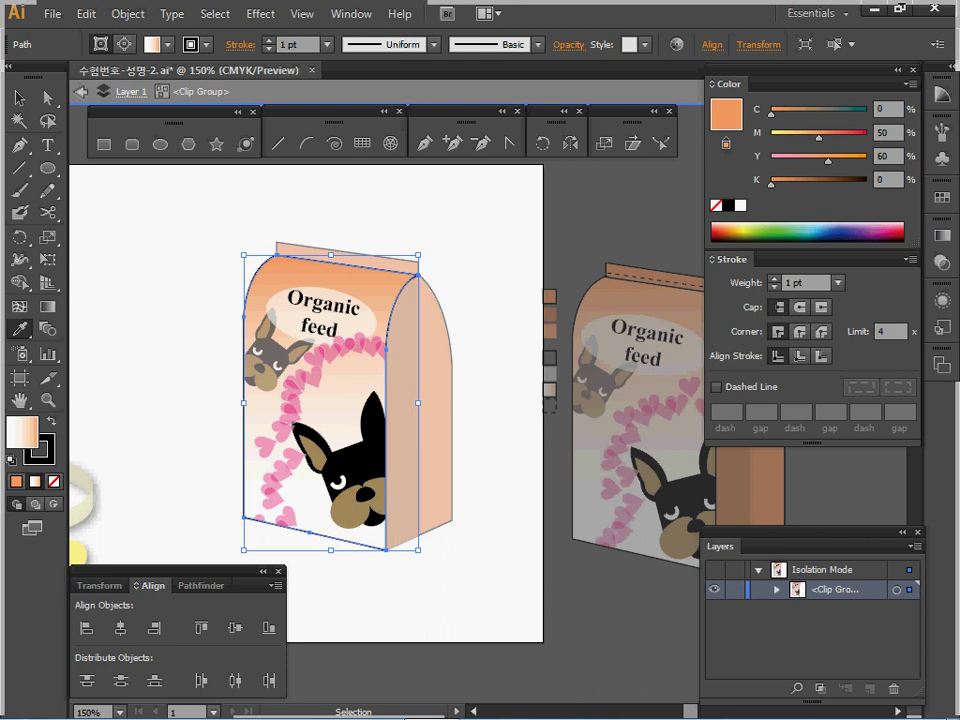
pyautogui.hotkey('ctrl', 's')
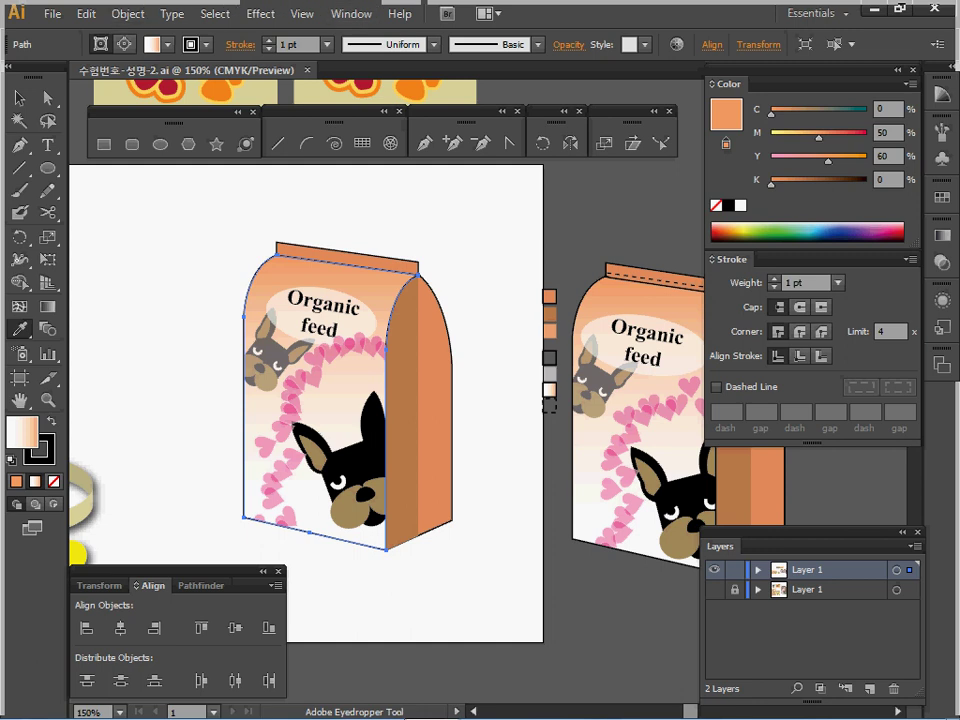
pyautogui.click(19, 98)
pyautogui.click(165, 270)
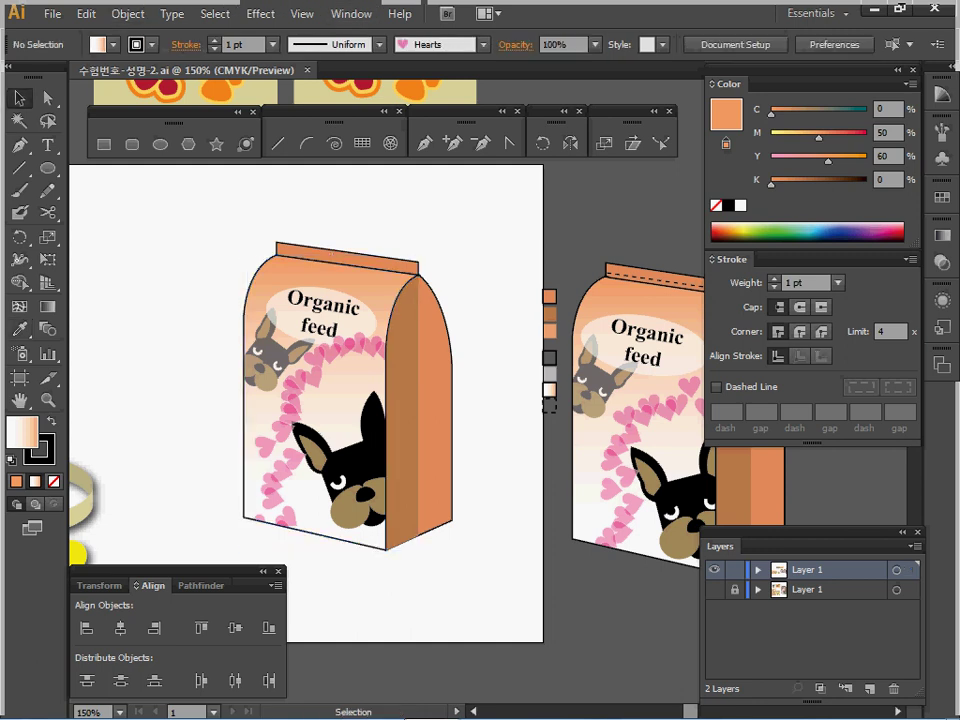
# Duplicate the bag's side panel in place in front of the original and set the copy's fill to none
pyautogui.click(433, 420)
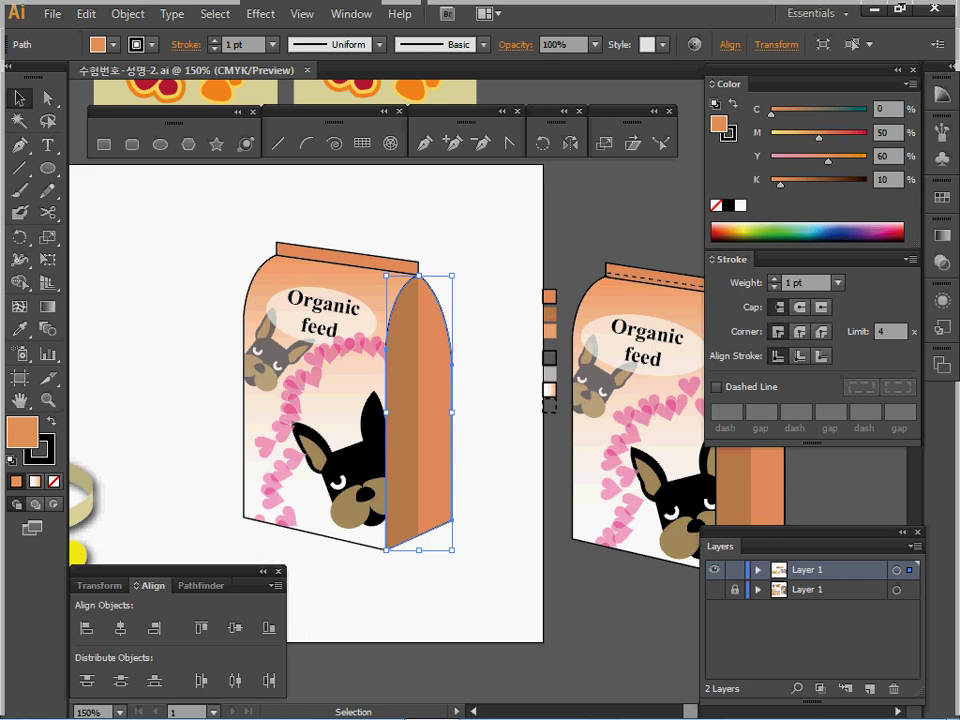
pyautogui.press('a')
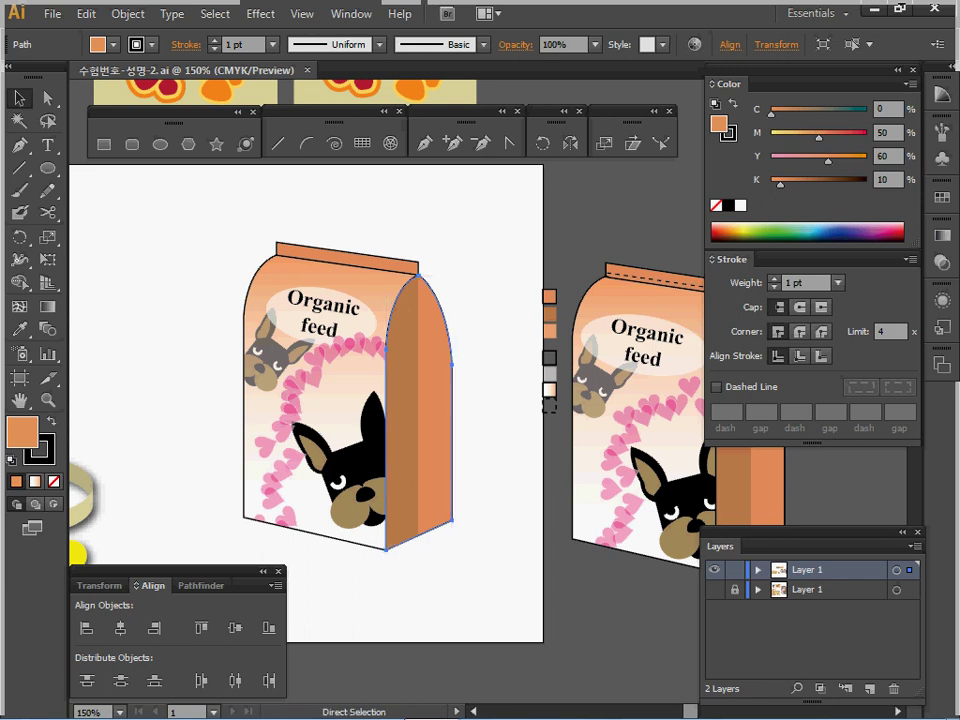
pyautogui.hotkey('ctrl', 'f')
pyautogui.press('v')
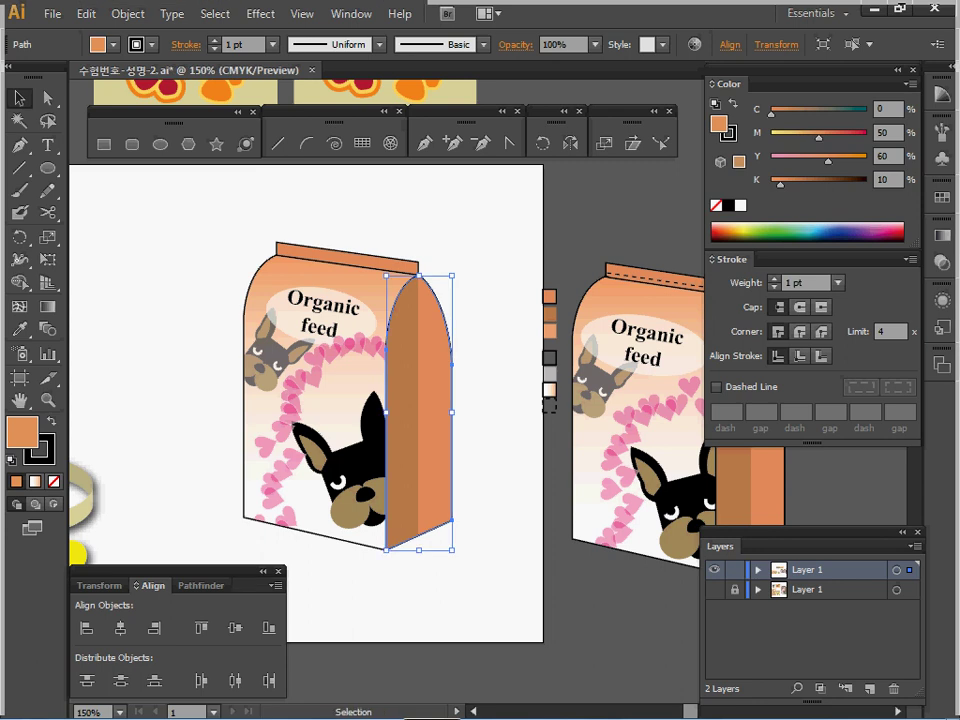
pyautogui.press('/')
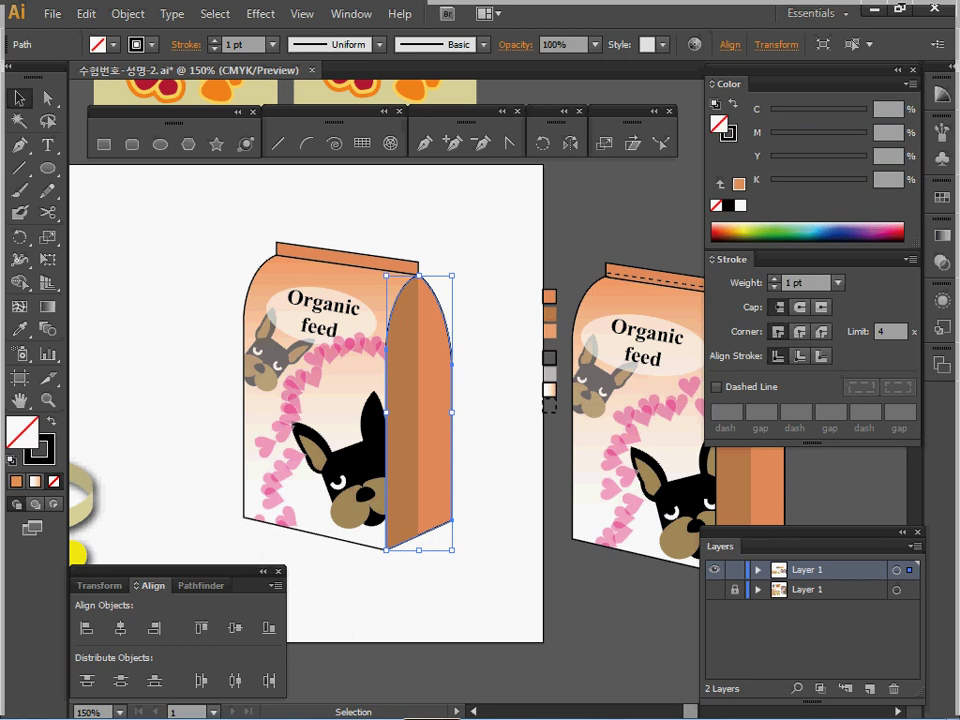
pyautogui.press('a')
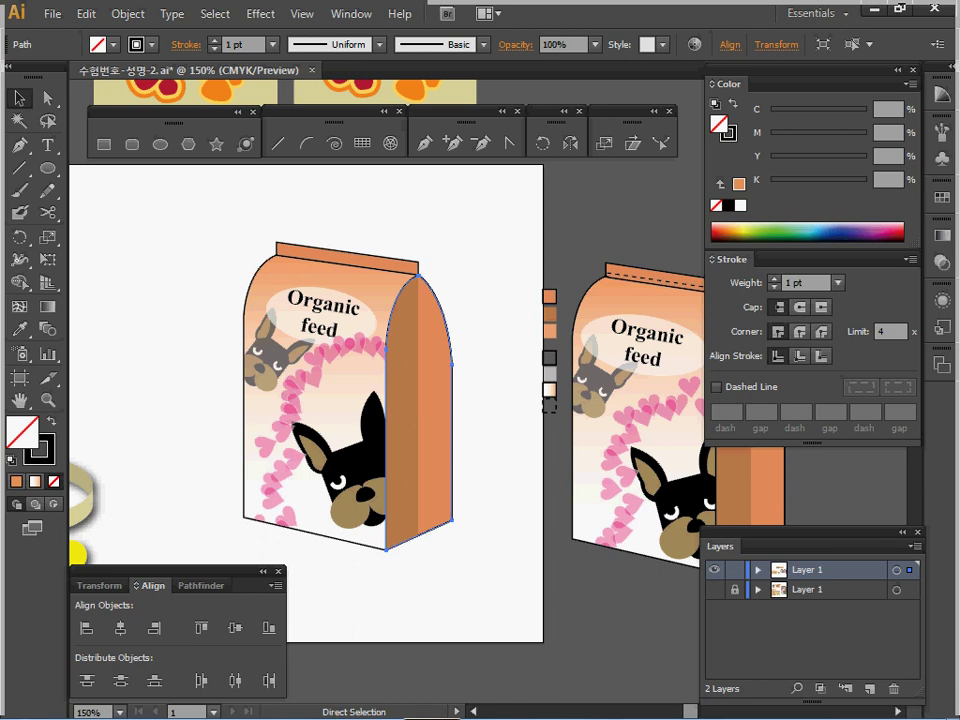
pyautogui.press('v')
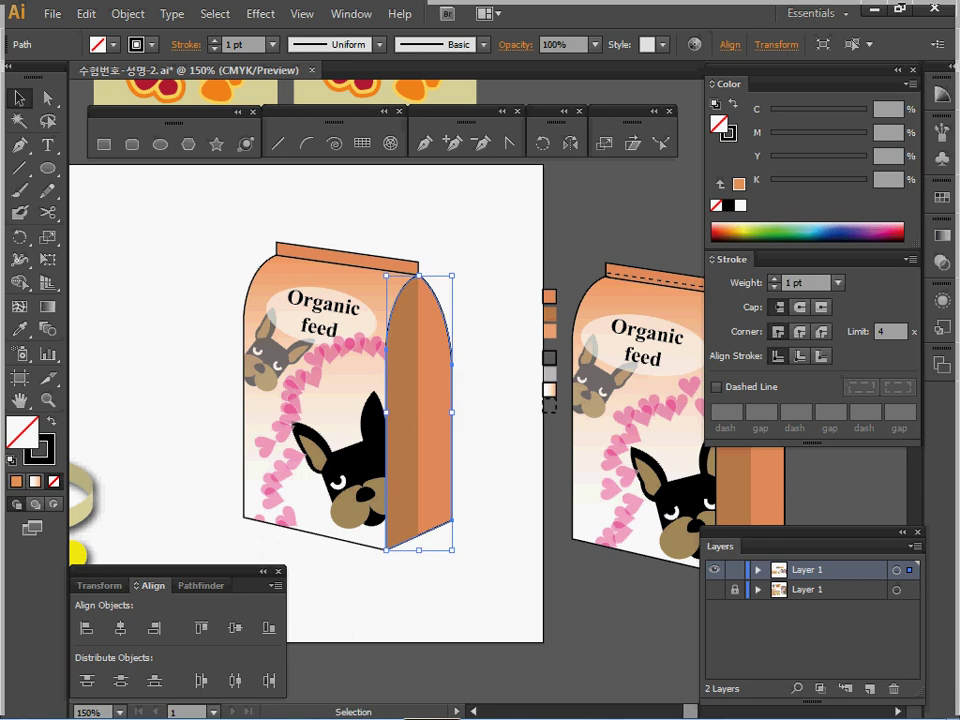
pyautogui.click(150, 220)
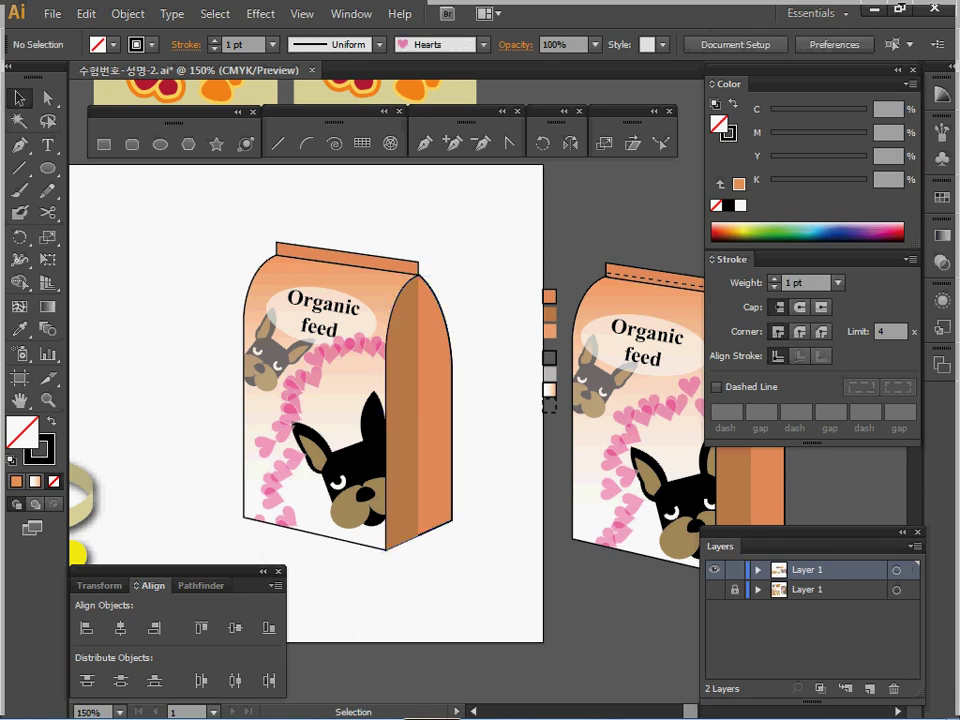
# Bring the unfilled side panel outline to the front of the stacking order and deselect it
pyautogui.click(415, 330)
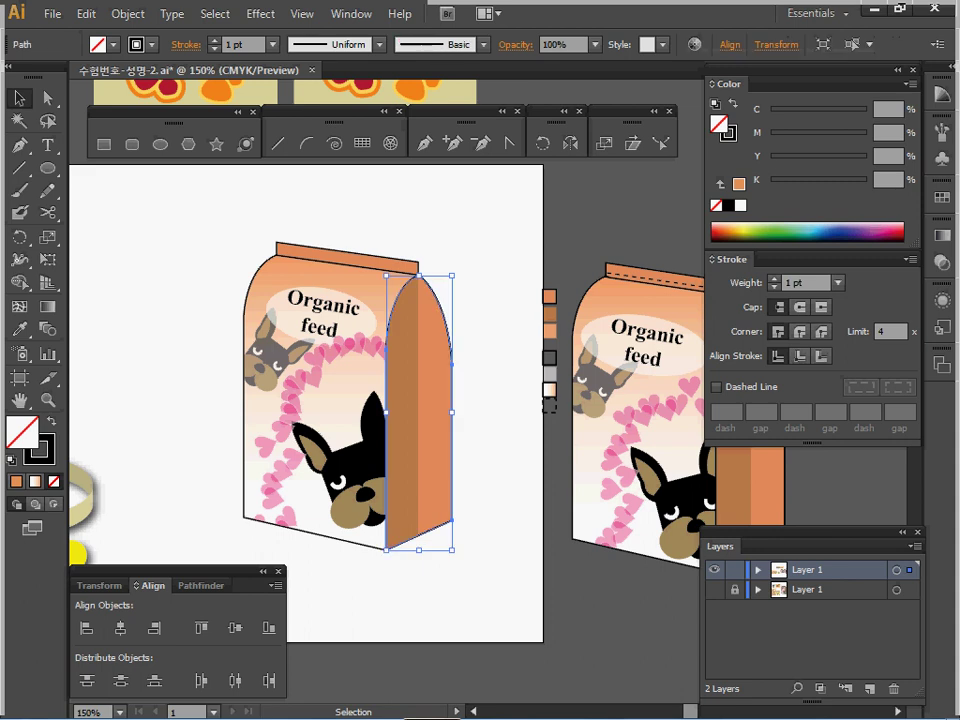
pyautogui.rightClick(437, 228)
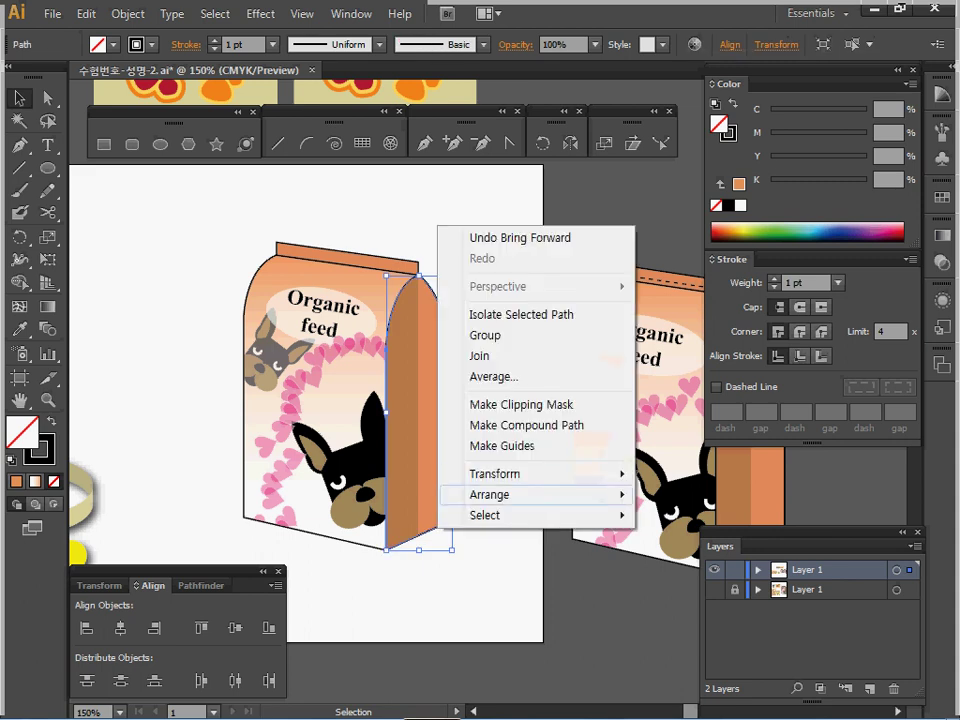
pyautogui.moveTo(490, 494)
pyautogui.click(698, 494)
pyautogui.hotkey('ctrl', 'shift', 'a')
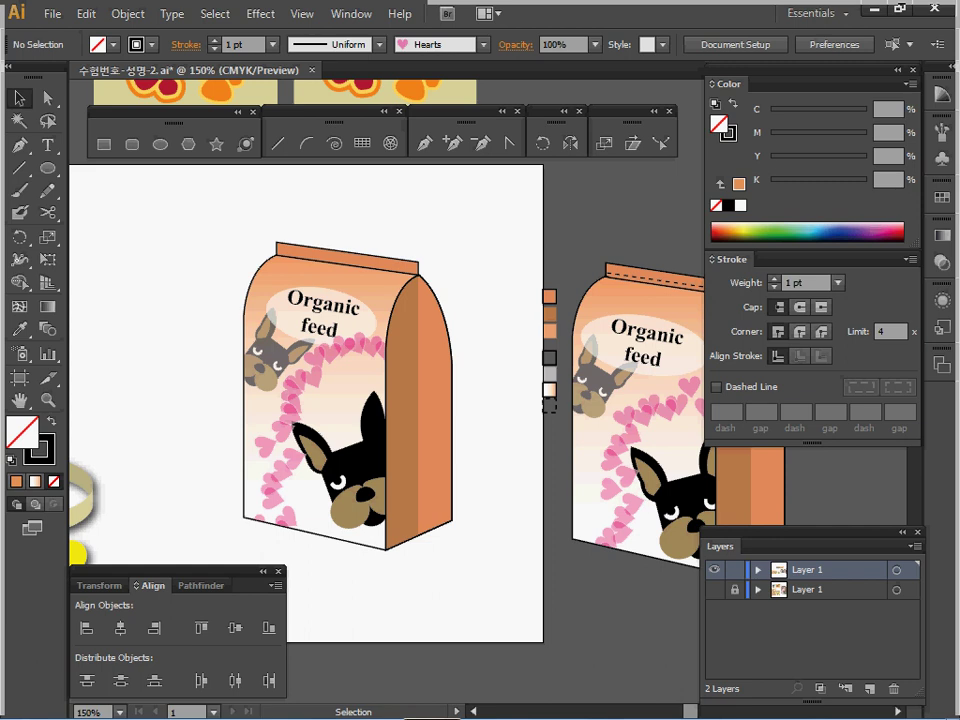
# Pick up the black 1 pt dashed stroke with 3 pt dashes from the dashed sample square beside the artboard
pyautogui.click(549, 405)
pyautogui.hotkey('ctrl', 'shift', 'a')
pyautogui.keyDown('ctrl'); pyautogui.click(330, 318); pyautogui.keyUp('ctrl')
pyautogui.moveTo(330, 318); pyautogui.dragTo(96, 282)
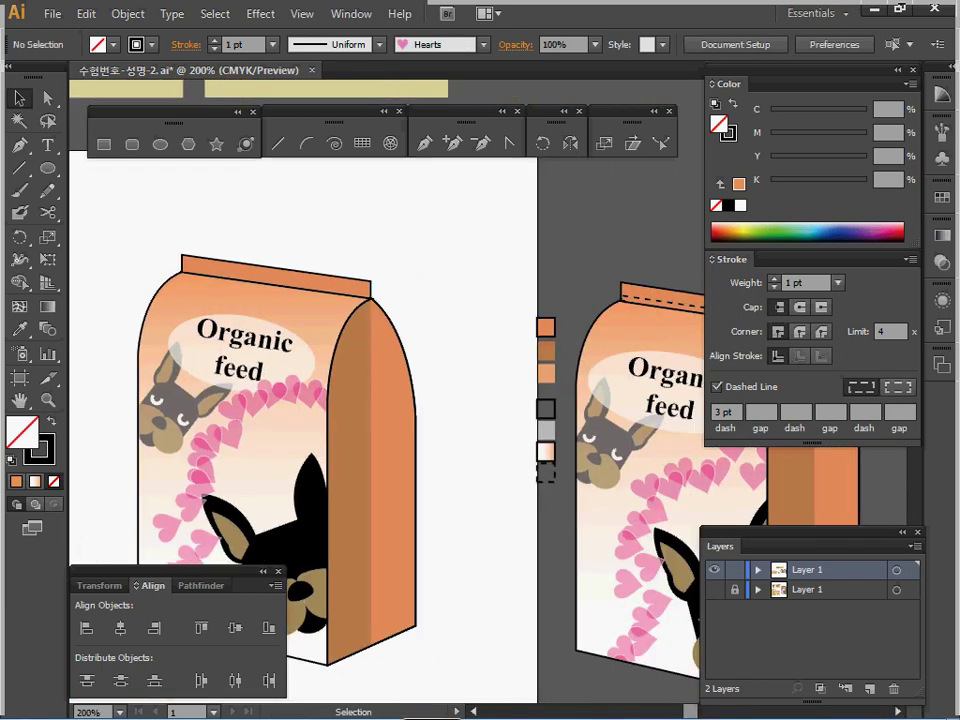
# Draw a dashed line segment across the bag's top flap, parallel to its lower edge, and deselect it
pyautogui.click(278, 144)
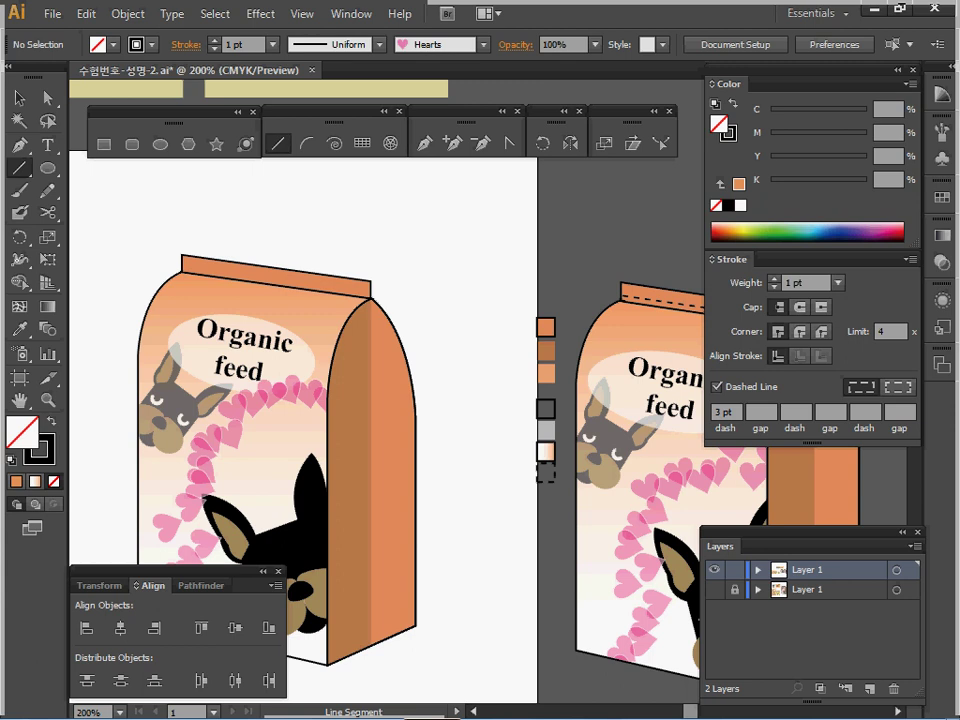
pyautogui.moveTo(183, 267); pyautogui.dragTo(328, 291)
pyautogui.moveTo(369, 296); pyautogui.dragTo(371, 297)
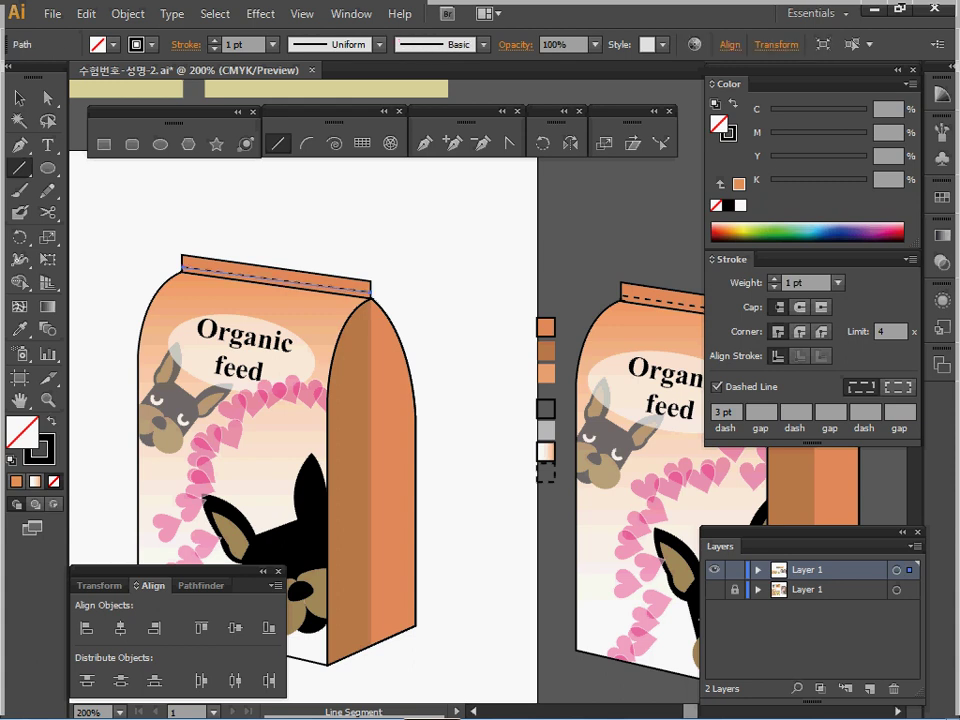
pyautogui.press('ctrl')
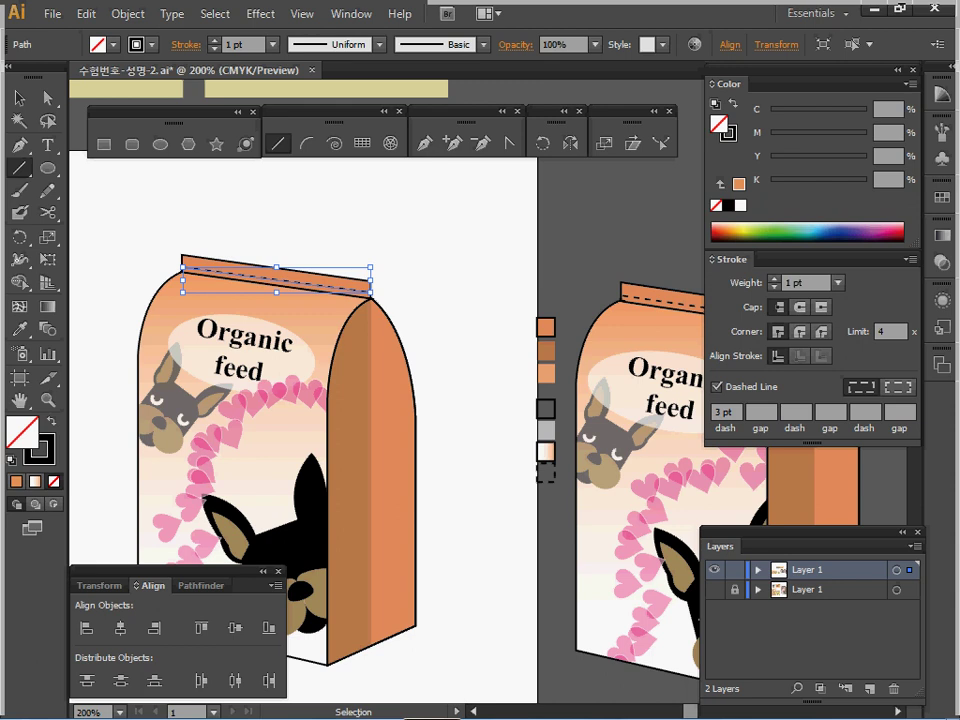
pyautogui.hotkey('ctrl', 'shift', 'a')
pyautogui.hotkey('ctrl', 'space')
pyautogui.keyDown('ctrl'); pyautogui.keyDown('alt'); pyautogui.click(413, 345); pyautogui.keyUp('alt'); pyautogui.keyUp('ctrl')
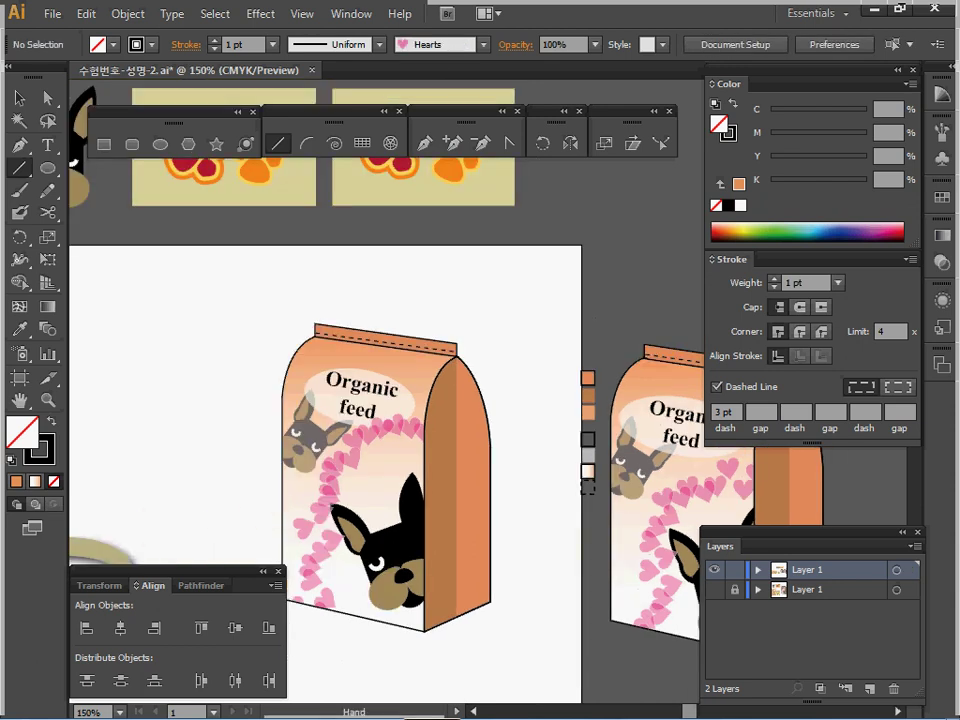
pyautogui.moveTo(413, 345); pyautogui.dragTo(348, 282)
pyautogui.press('space')
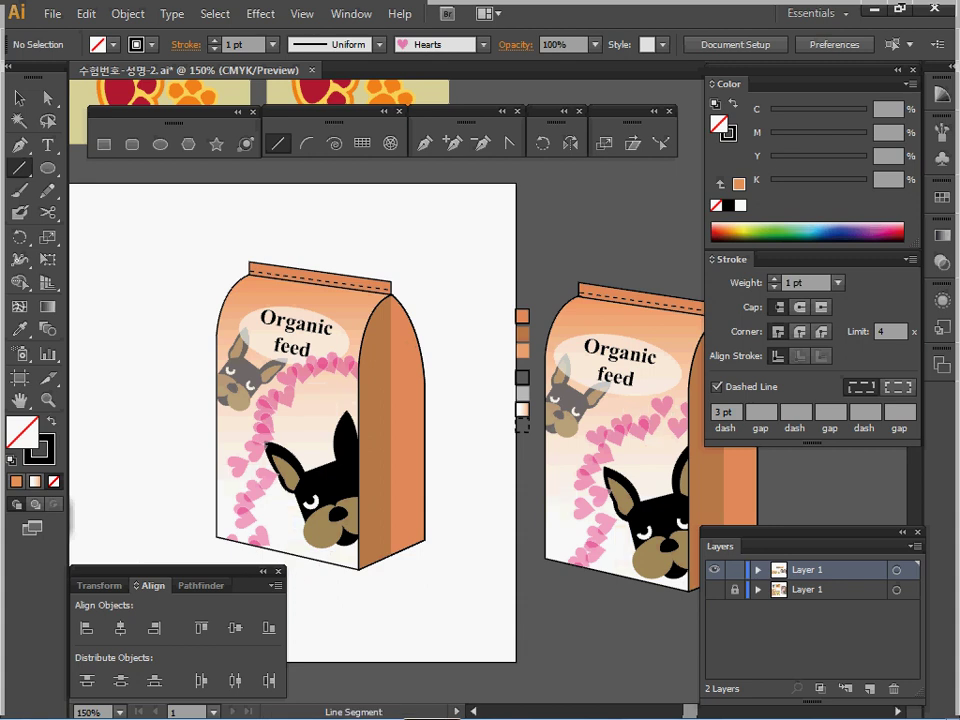